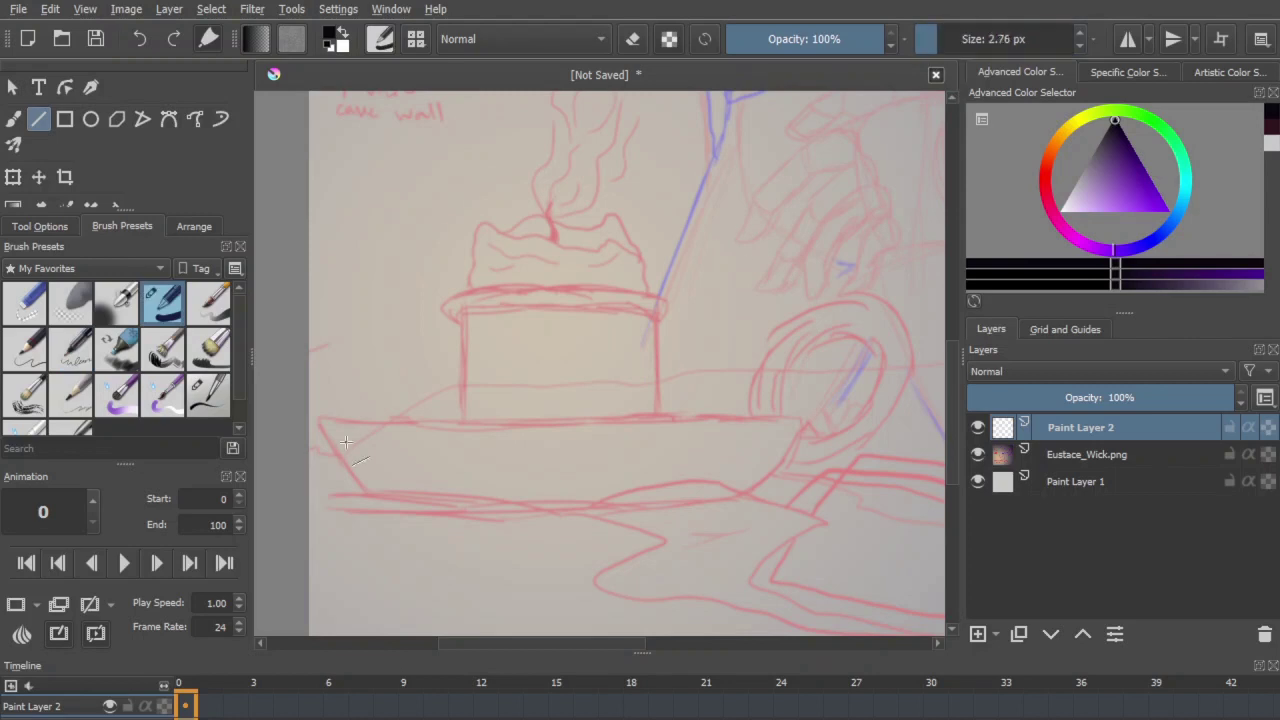
# Step: Draw a straight black line along the sketched dish's top rim and a slanted 25 px freehand stroke down its left side
pyautogui.hotkey('ctrl', 'z')
pyautogui.click(945, 39)
pyautogui.moveTo(323, 421); pyautogui.dragTo(797, 418)
pyautogui.click(208, 395)
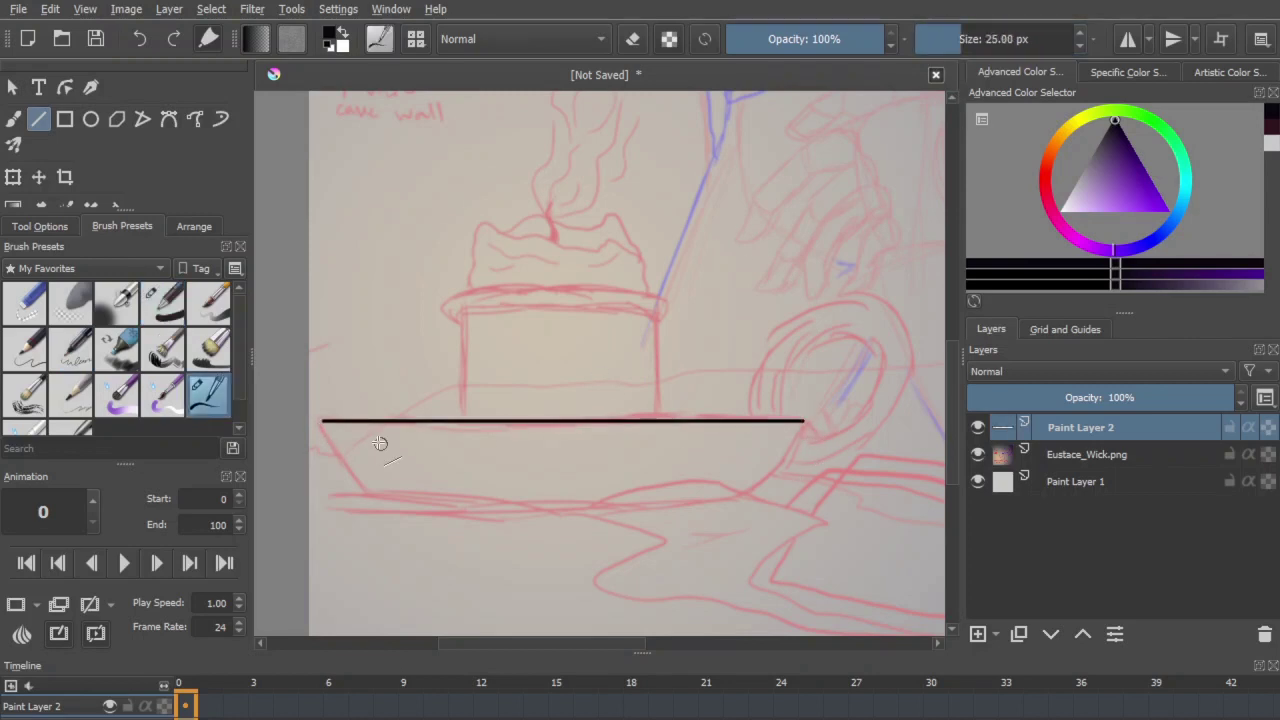
pyautogui.press('b')
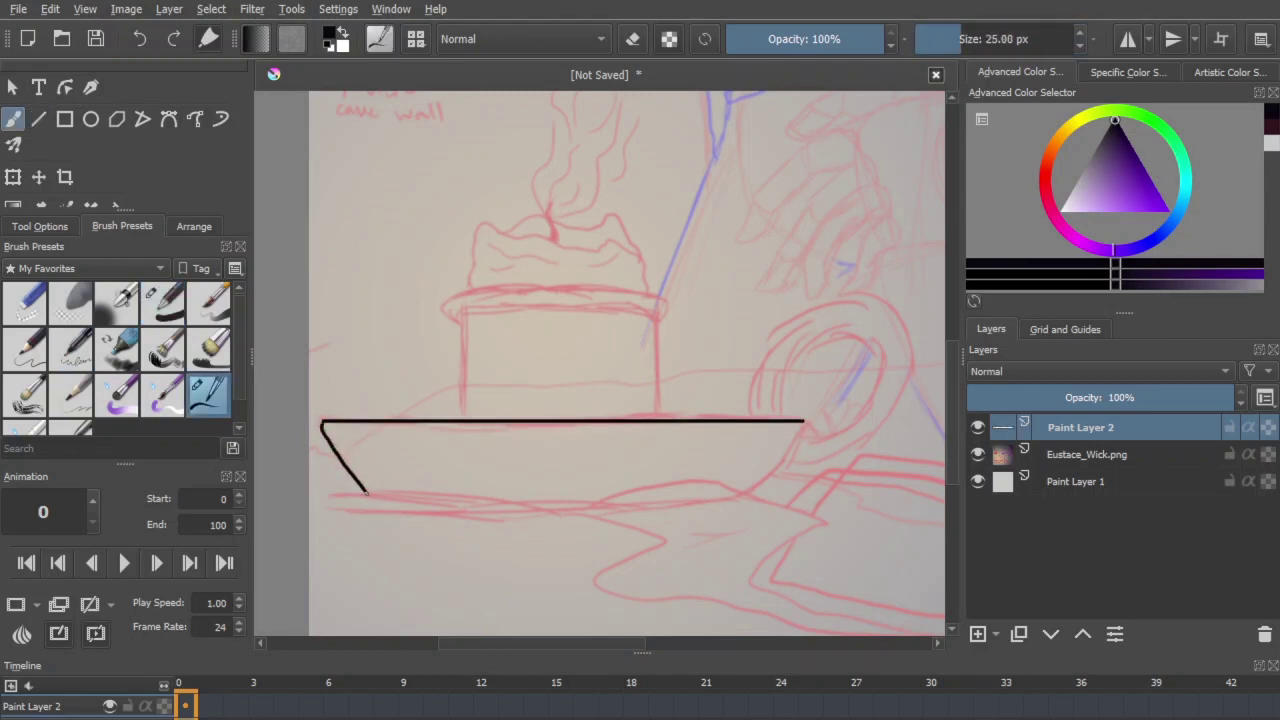
# Step: Draw a straight 6.98 px black line along the dish's bottom edge, starting from the end of the slanted left side
pyautogui.click(163, 302)
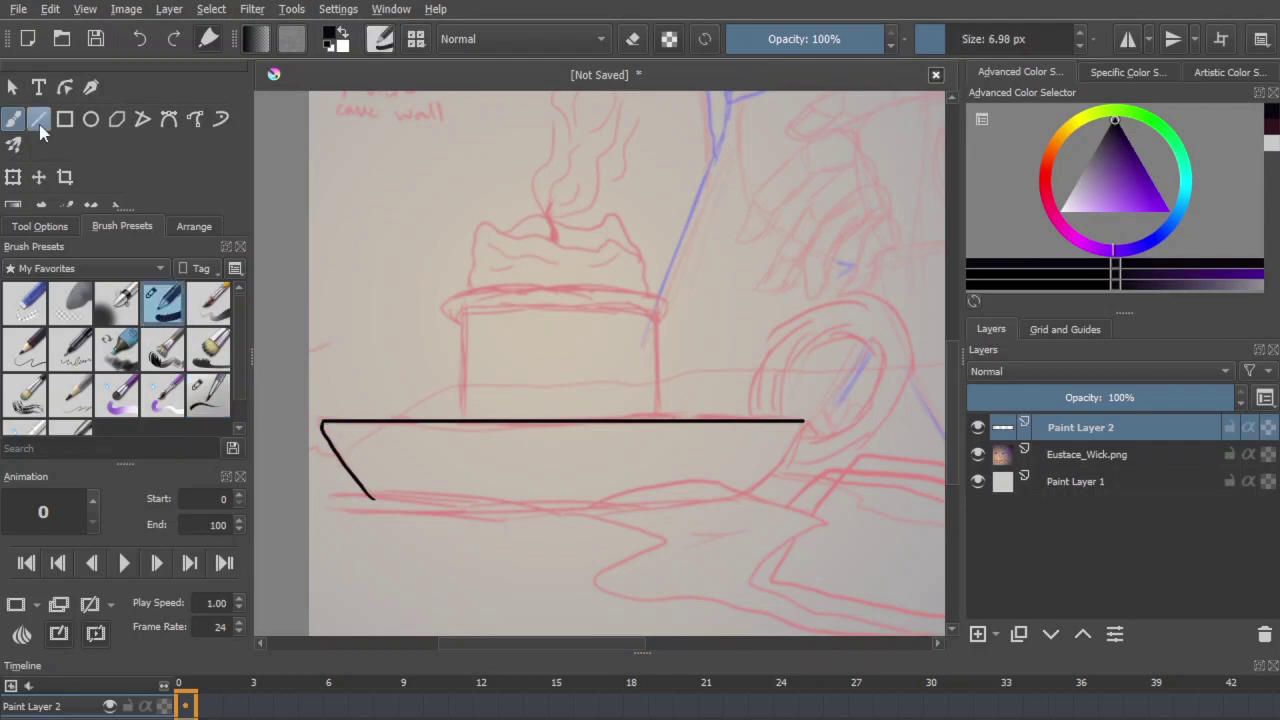
pyautogui.moveTo(423, 507); pyautogui.dragTo(756, 502)
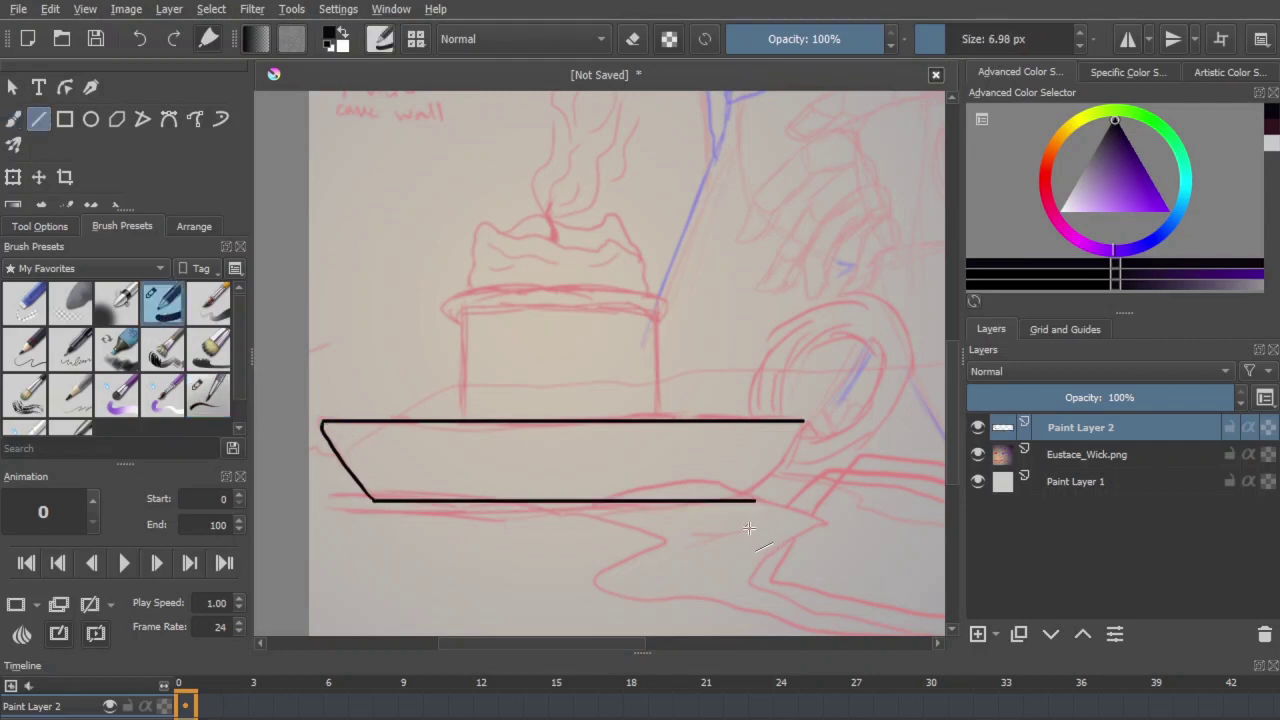
pyautogui.hotkey('ctrl', 'z')
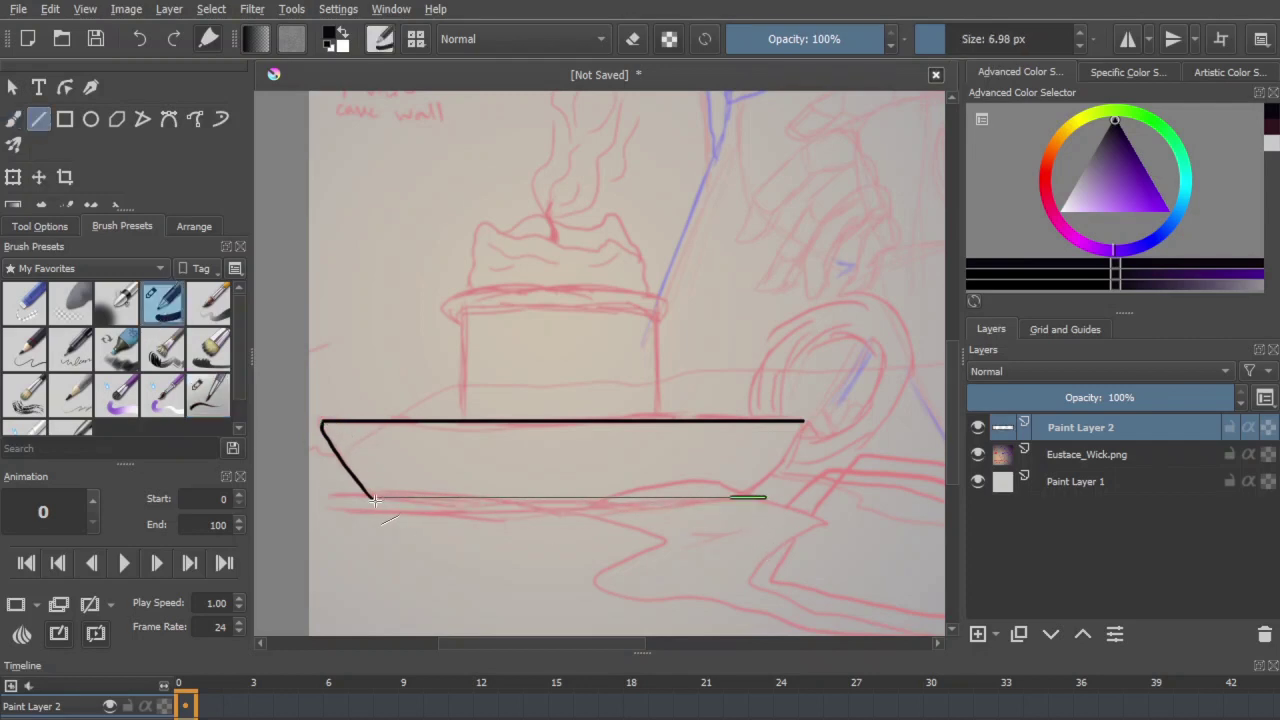
pyautogui.moveTo(372, 498); pyautogui.dragTo(766, 482)
# Step: Ink the dish's curved right side freehand at 25 px, joining the top rim to the bottom edge
pyautogui.press('b')
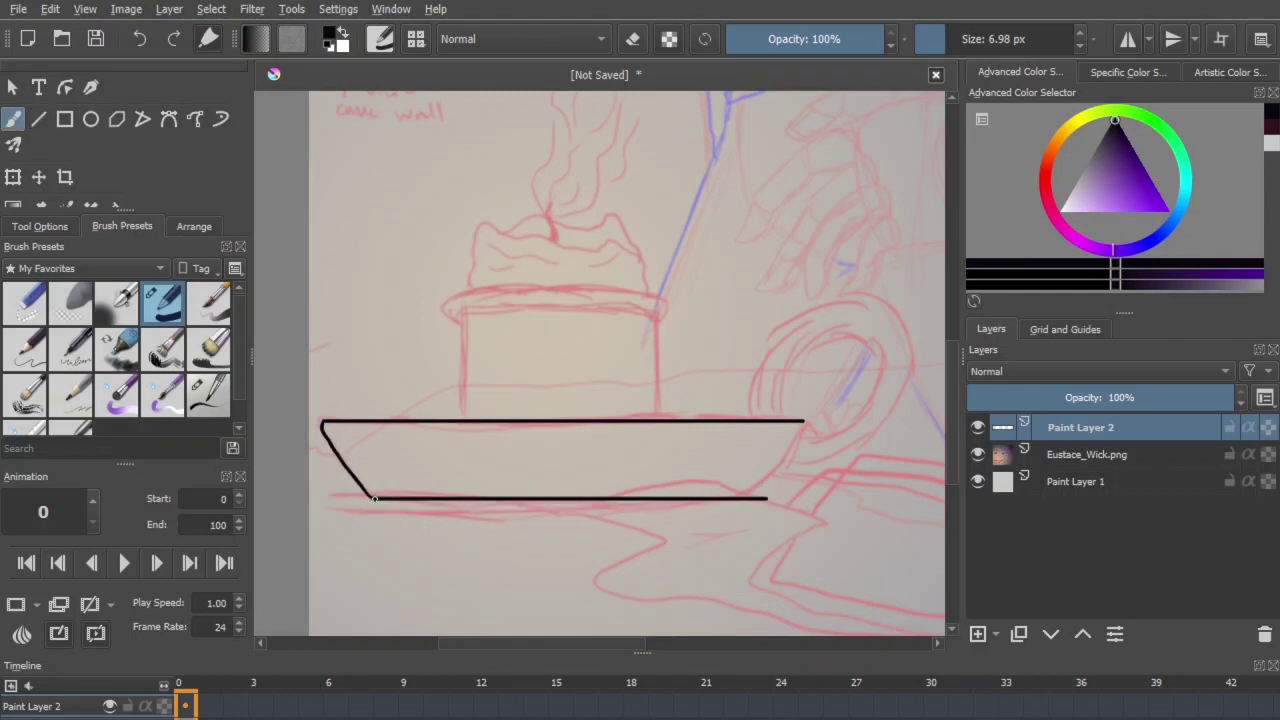
pyautogui.click(205, 405)
pyautogui.scroll(1, 418, 535)
pyautogui.moveTo(418, 535); pyautogui.dragTo(510, 508)
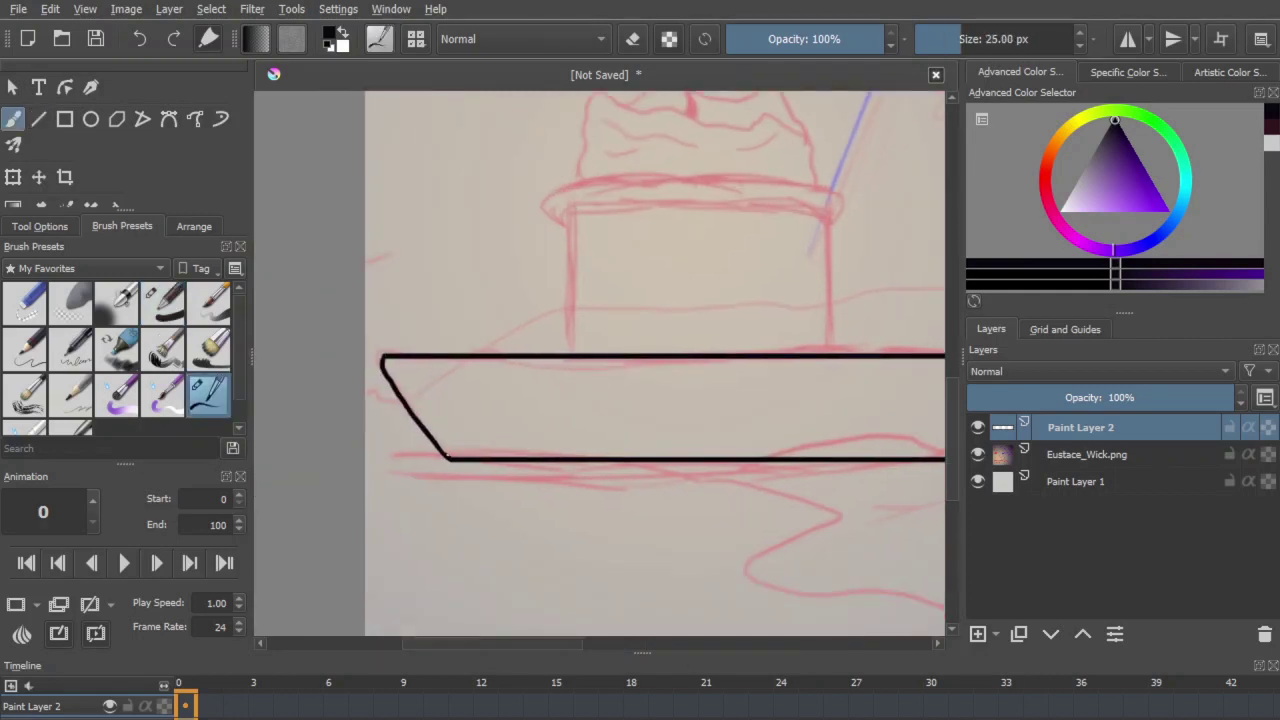
pyautogui.moveTo(800, 457); pyautogui.dragTo(568, 491)
pyautogui.moveTo(760, 471); pyautogui.dragTo(792, 391)
pyautogui.scroll(-3, 792, 391)
pyautogui.scroll(4, 792, 391)
pyautogui.hotkey('ctrl', 'z')
pyautogui.moveTo(794, 556); pyautogui.dragTo(887, 405)
pyautogui.hotkey('ctrl', 'z')
pyautogui.moveTo(887, 404)
pyautogui.mouseDown()
pyautogui.moveTo(873, 454)
pyautogui.moveTo(791, 558)
pyautogui.moveTo(827, 553)
pyautogui.mouseUp()
pyautogui.press('e')
pyautogui.press('e')
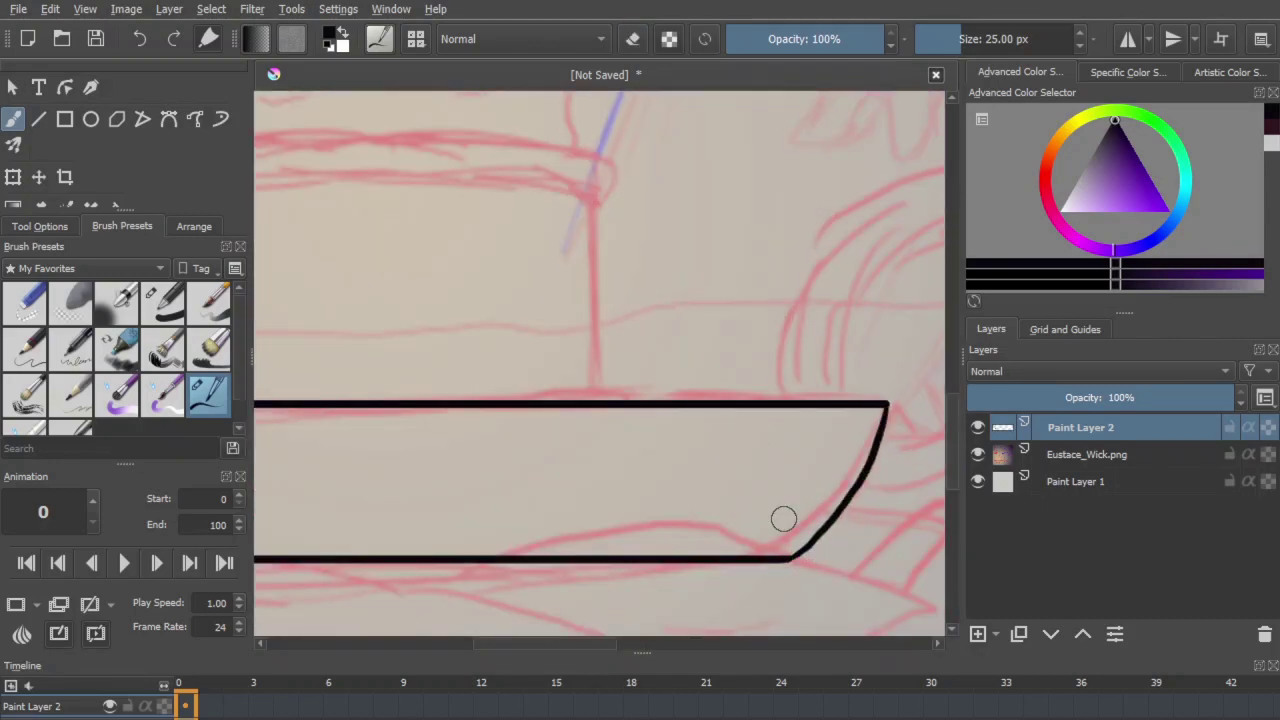
# Step: Hide the Eustace_Wick.png sketch layer to leave only the line art on the plain background
pyautogui.press('-')
pyautogui.press('-')
pyautogui.press('-')
pyautogui.press('-')
pyautogui.click(977, 455)
# Step: Replace the dish's slanted left side with a 25 px curved stroke between the top rim and bottom edge
pyautogui.press('+')
pyautogui.press('+')
pyautogui.press('+')
pyautogui.moveTo(585, 494); pyautogui.dragTo(910, 476)
pyautogui.press('+')
pyautogui.moveTo(402, 376); pyautogui.dragTo(494, 527)
pyautogui.hotkey('ctrl', 'z')
pyautogui.press('e')
pyautogui.moveTo(402, 362)
pyautogui.mouseDown()
pyautogui.moveTo(394, 402)
pyautogui.moveTo(463, 488)
pyautogui.moveTo(485, 543)
pyautogui.moveTo(416, 376)
pyautogui.moveTo(480, 514)
pyautogui.mouseUp()
pyautogui.click(632, 38)
pyautogui.hotkey('ctrl', 'z')
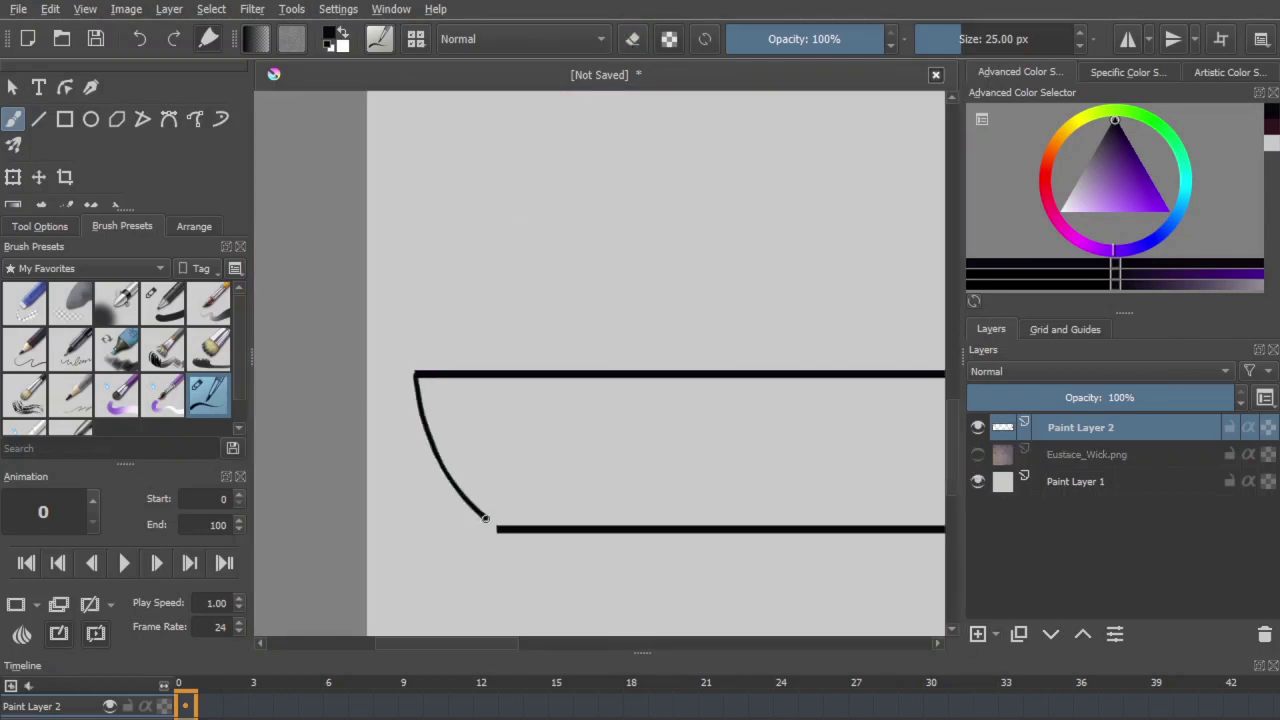
# Step: Touch up the dish's black outline at the right end of its top rim
pyautogui.press('-')
pyautogui.press('-')
pyautogui.press('-')
pyautogui.press('-')
pyautogui.press('+')
pyautogui.press('+')
pyautogui.press('+')
pyautogui.press('+')
pyautogui.moveTo(622, 414); pyautogui.dragTo(57, 409)
pyautogui.moveTo(797, 374)
pyautogui.mouseDown()
pyautogui.moveTo(770, 452)
pyautogui.moveTo(798, 370)
pyautogui.mouseUp()
pyautogui.press('e')
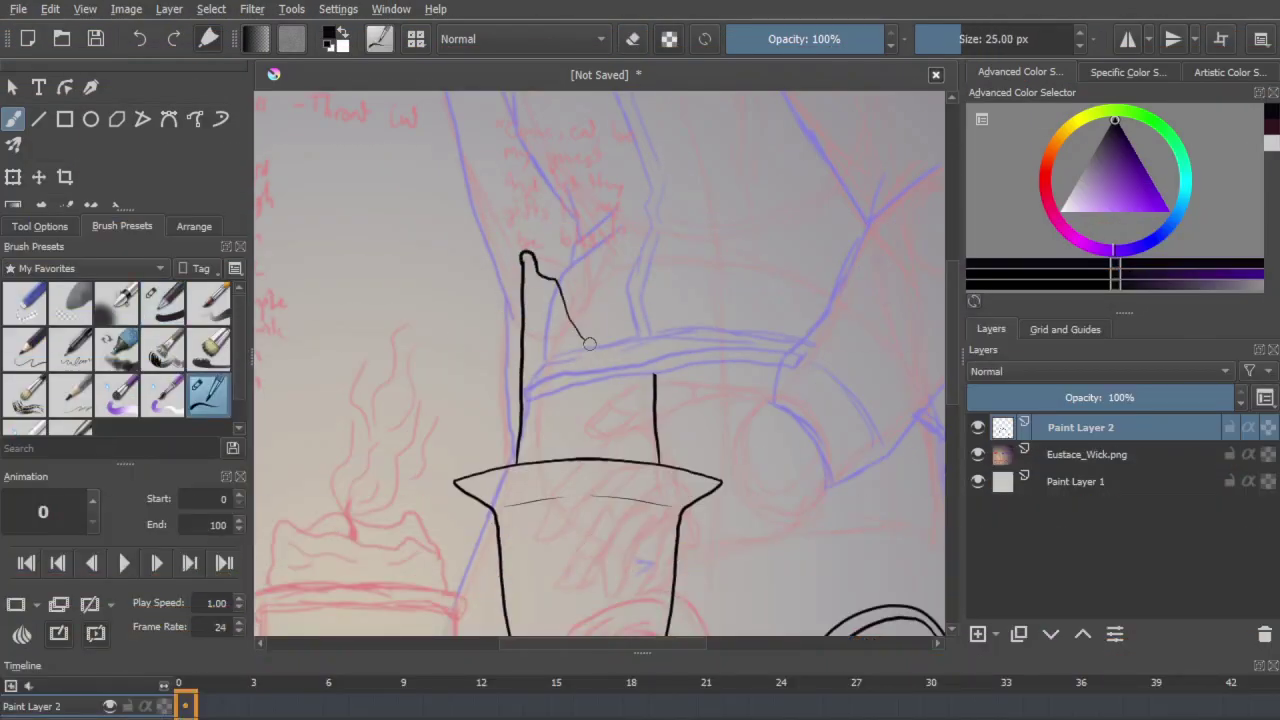
# Step: Ink the wax drip hanging over the candle's right edge and erase the overlapping part of the edge line
pyautogui.press('+')
pyautogui.press('+')
pyautogui.press('e')
pyautogui.moveTo(710, 385); pyautogui.dragTo(690, 356)
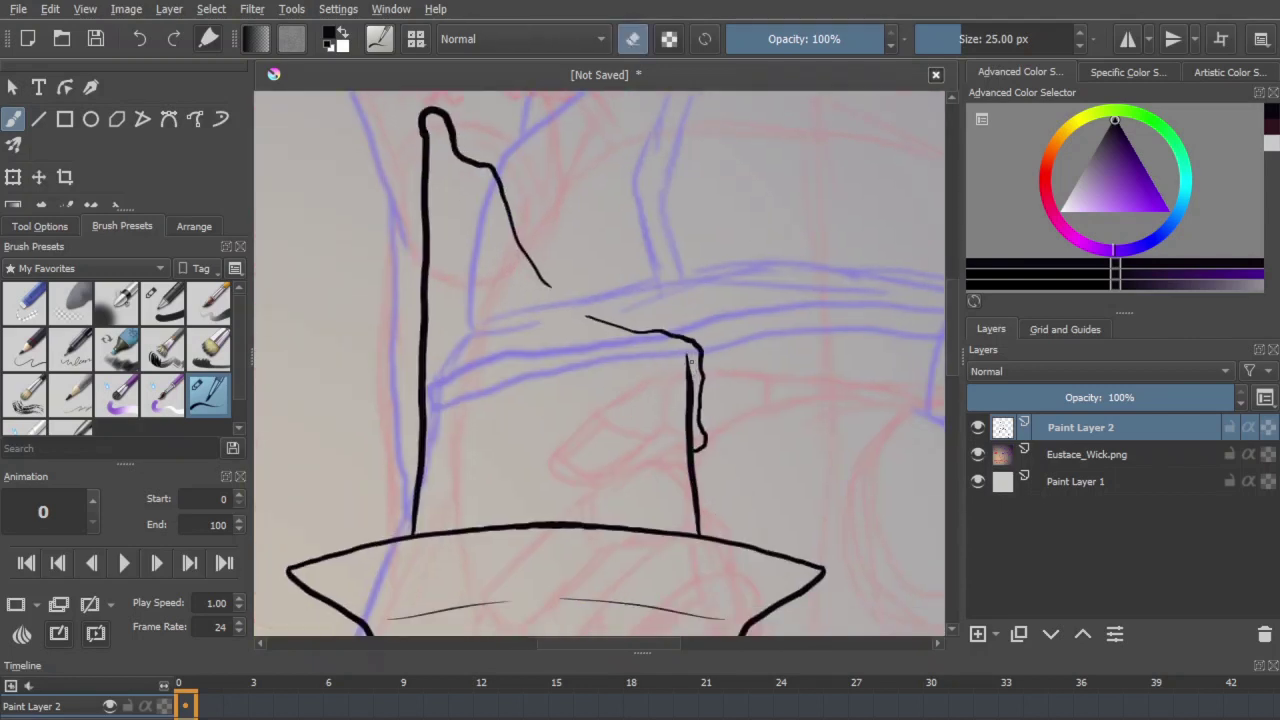
pyautogui.press('e')
pyautogui.hotkey('ctrl', 'z')
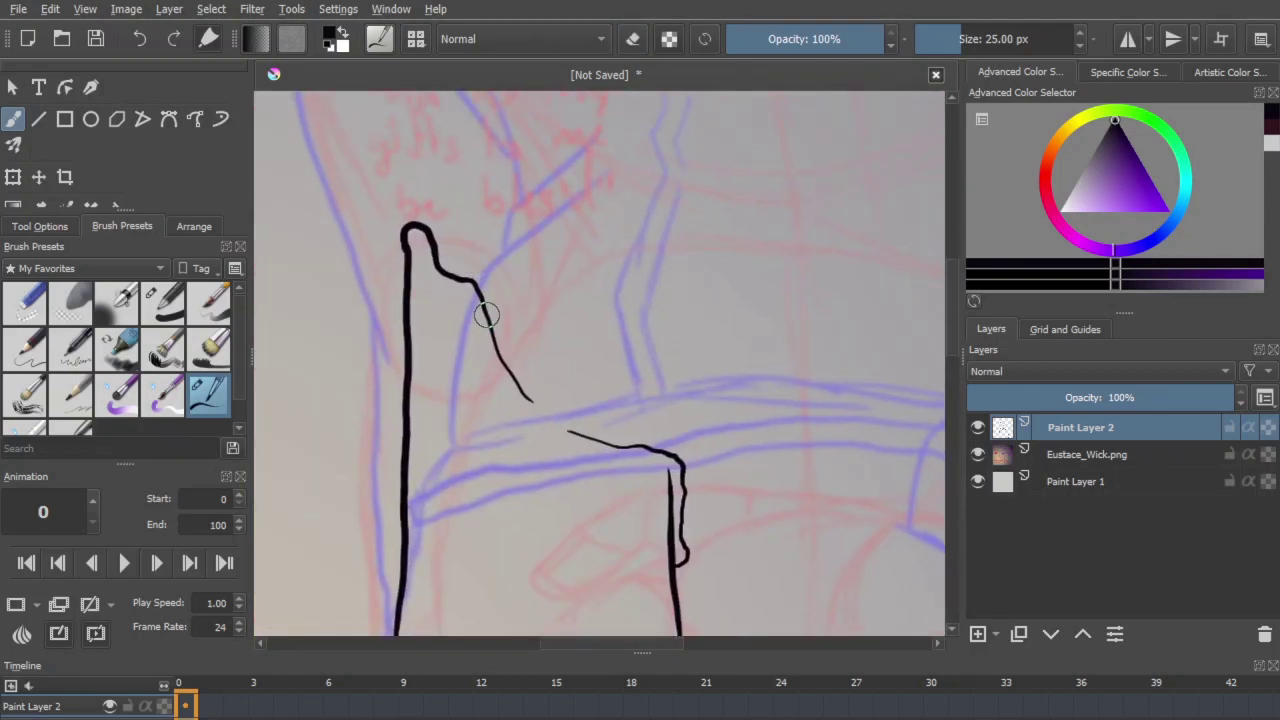
# Step: Ink the jagged back rim of the candle's melted top and add thin wax detail strokes across the candle
pyautogui.moveTo(490, 318)
pyautogui.mouseDown()
pyautogui.moveTo(526, 308)
pyautogui.moveTo(596, 351)
pyautogui.moveTo(641, 389)
pyautogui.moveTo(660, 440)
pyautogui.mouseUp()
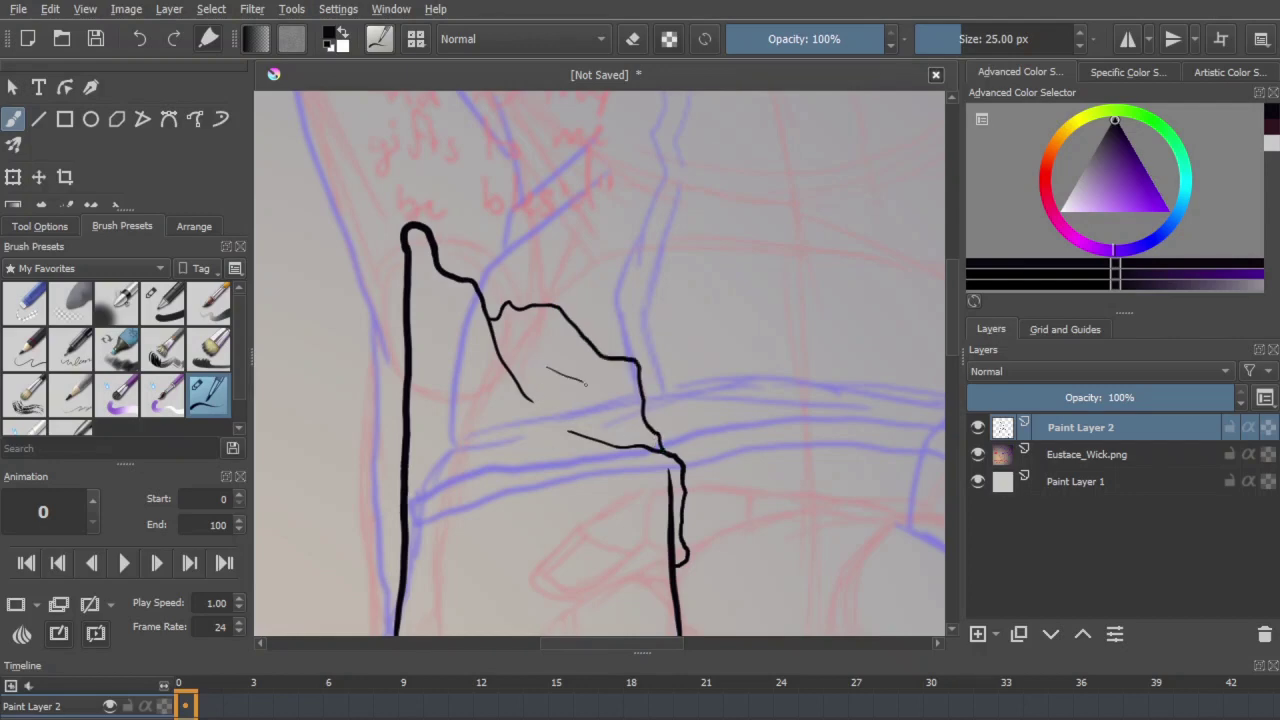
pyautogui.moveTo(562, 374); pyautogui.dragTo(605, 404)
pyautogui.moveTo(600, 400); pyautogui.dragTo(687, 311)
pyautogui.moveTo(510, 184); pyautogui.dragTo(524, 210)
pyautogui.moveTo(542, 217); pyautogui.dragTo(582, 296)
pyautogui.moveTo(599, 336); pyautogui.dragTo(615, 373)
pyautogui.moveTo(749, 400); pyautogui.dragTo(725, 335)
pyautogui.moveTo(660, 312)
pyautogui.mouseDown()
pyautogui.moveTo(686, 357)
pyautogui.moveTo(720, 375)
pyautogui.mouseUp()
pyautogui.moveTo(600, 165)
pyautogui.mouseDown()
pyautogui.moveTo(682, 231)
pyautogui.moveTo(716, 317)
pyautogui.mouseUp()
# Step: Draw a thick, wavy black wick rising from the melted top of the candle and refine its base
pyautogui.press('-')
pyautogui.press('-')
pyautogui.press('-')
pyautogui.press('-')
pyautogui.press('+')
pyautogui.press('+')
pyautogui.press('+')
pyautogui.press('+')
pyautogui.moveTo(645, 367); pyautogui.dragTo(637, 244)
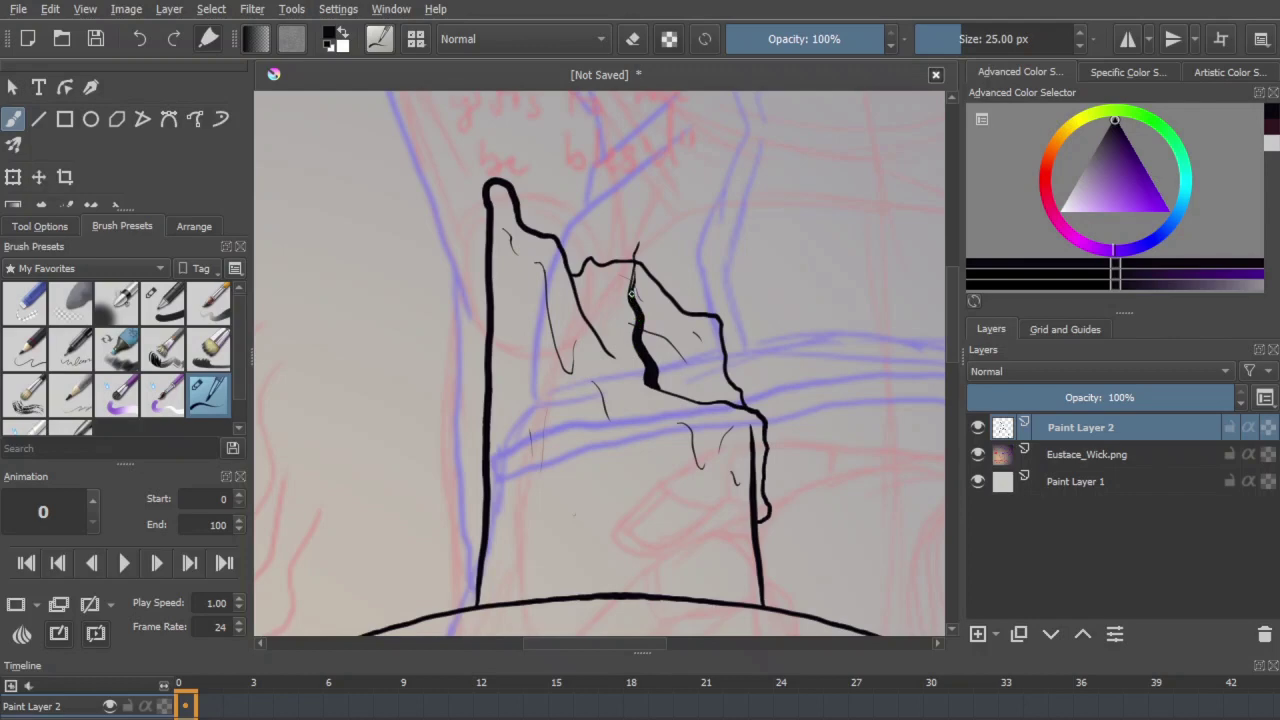
pyautogui.scroll(-5, 648, 272)
pyautogui.scroll(6, 610, 340)
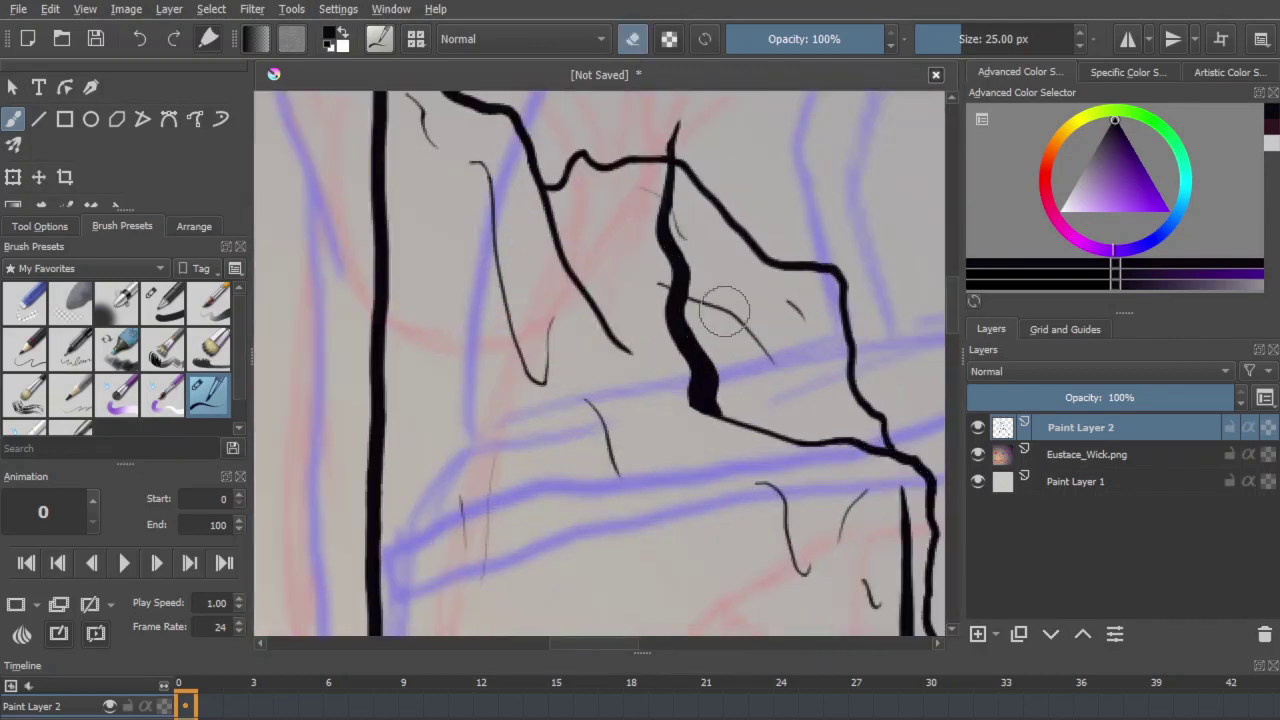
pyautogui.click(634, 40)
pyautogui.moveTo(681, 376); pyautogui.dragTo(735, 422)
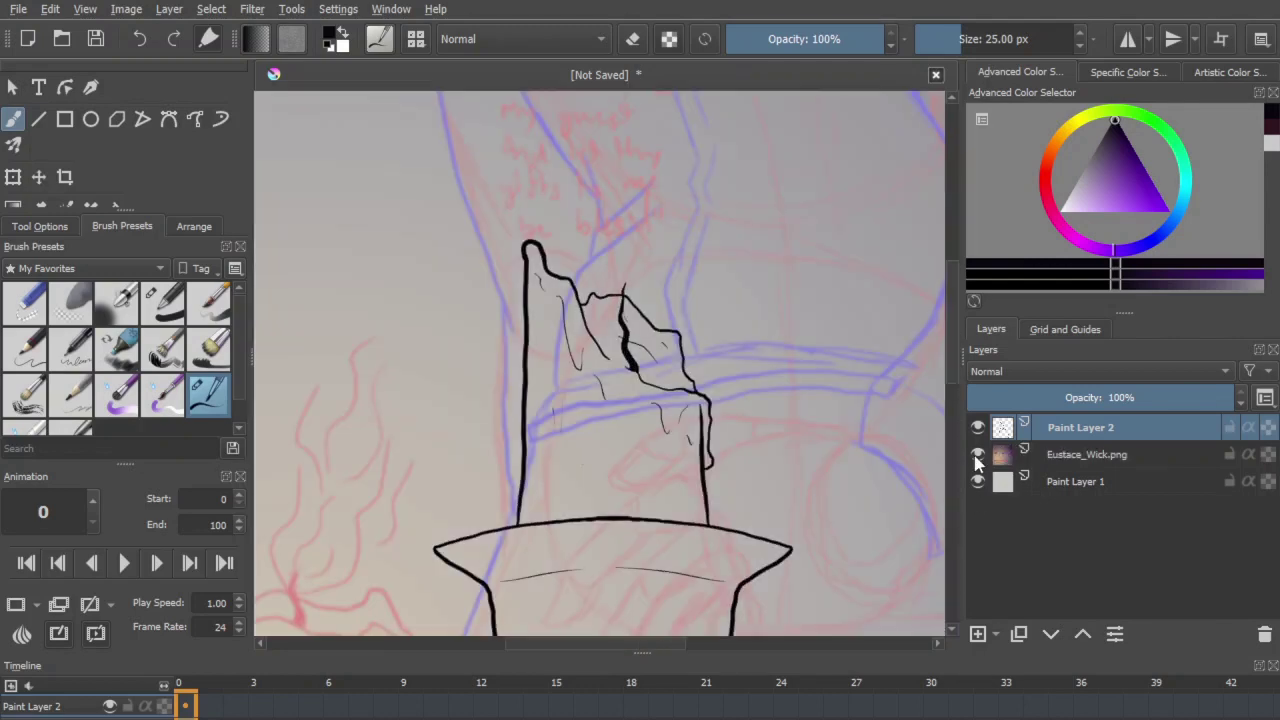
# Step: Move the candle and holder line art on Paint Layer 2 slightly down and to the right over the sketch
pyautogui.hotkey('ctrl', 't')
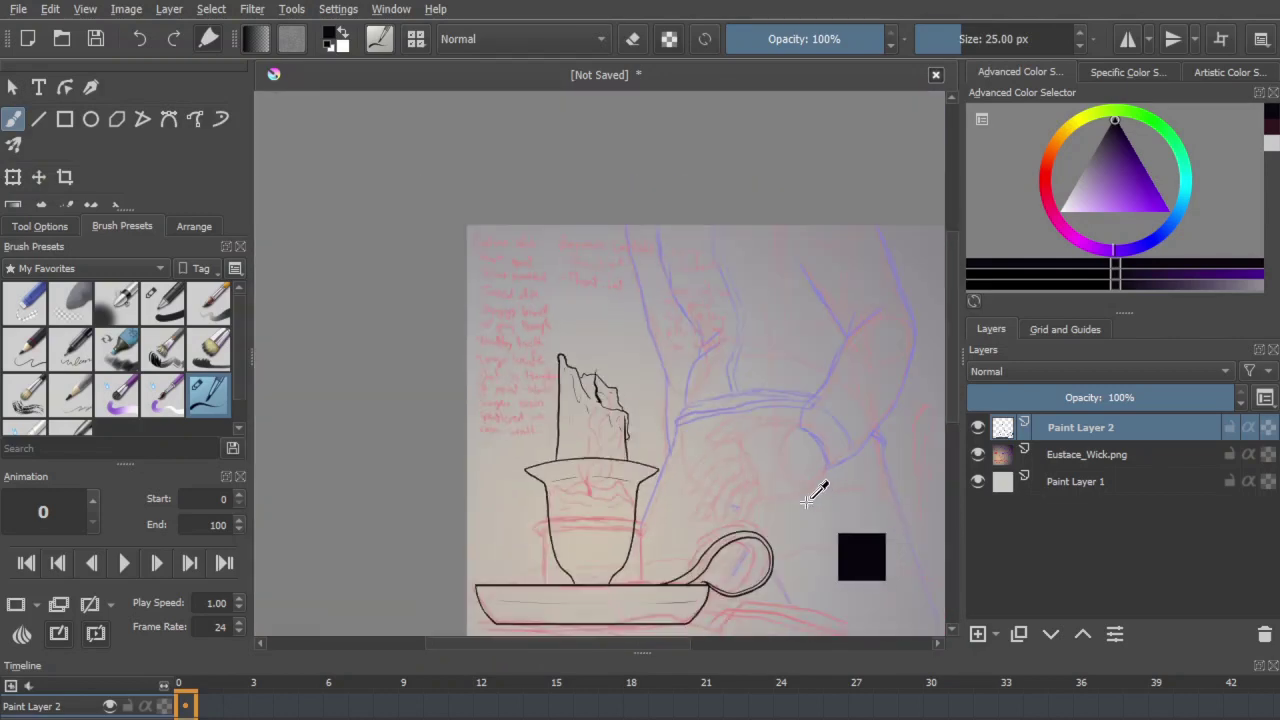
pyautogui.hotkey('ctrl', '-')
pyautogui.moveTo(722, 411); pyautogui.dragTo(640, 327)
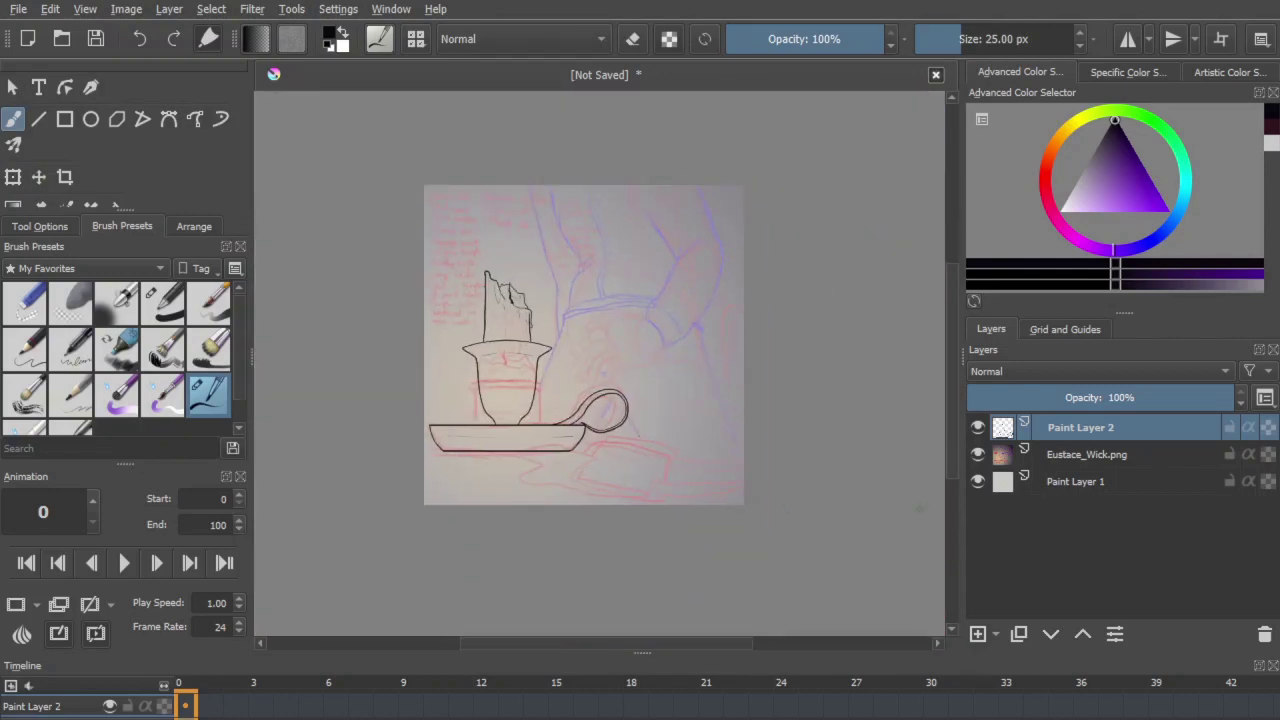
pyautogui.press('+')
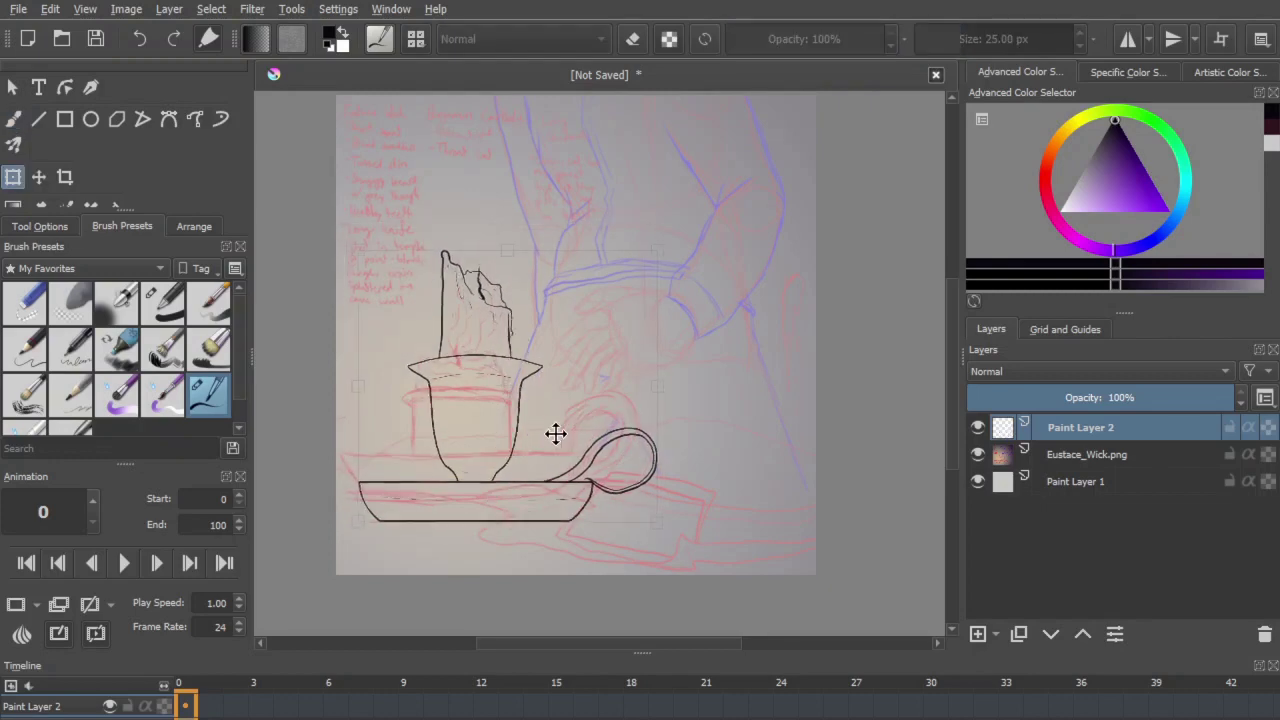
# Step: Add one new paint layer beneath the line art on Paint Layer 2 and another one above it
pyautogui.click(978, 634)
pyautogui.moveTo(1076, 428); pyautogui.dragTo(1080, 467)
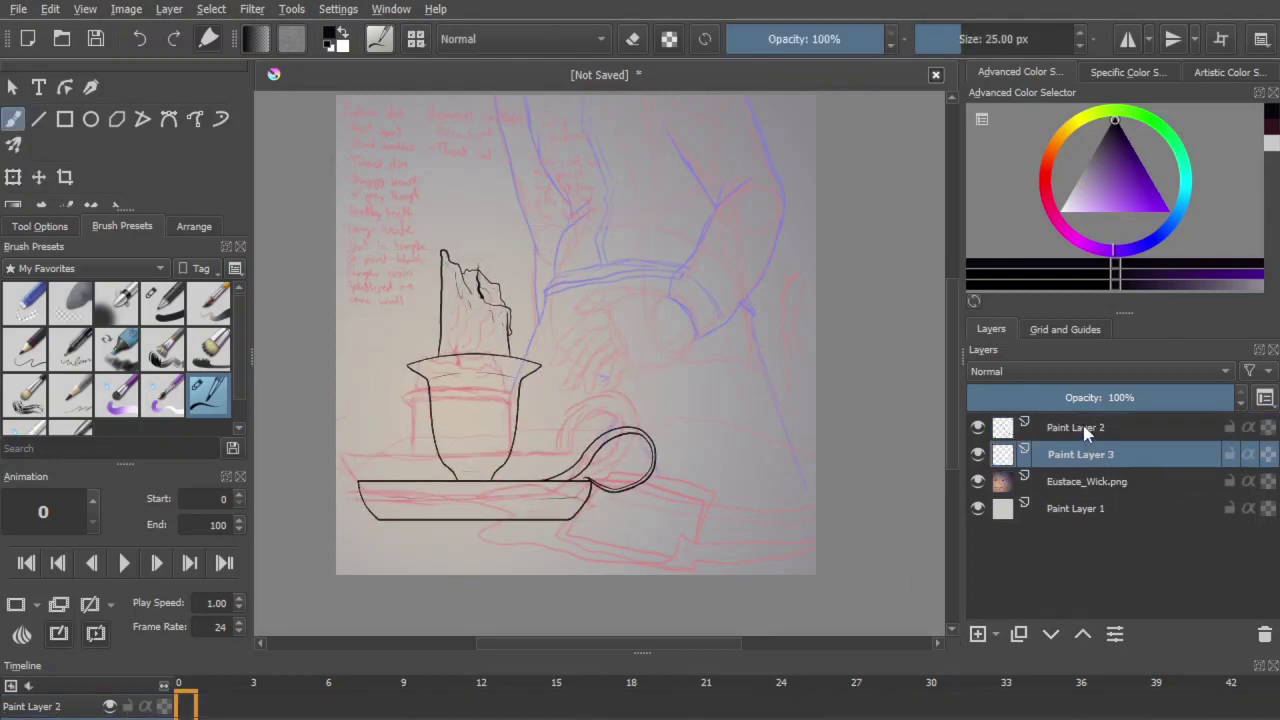
pyautogui.click(1084, 430)
pyautogui.click(980, 634)
# Step: Sketch a wavy flame in pure red above the wick on Paint Layer 4, leaning up to the right
pyautogui.press('+')
pyautogui.press('+')
pyautogui.press('+')
pyautogui.moveTo(551, 379); pyautogui.dragTo(887, 620)
pyautogui.click(1047, 190)
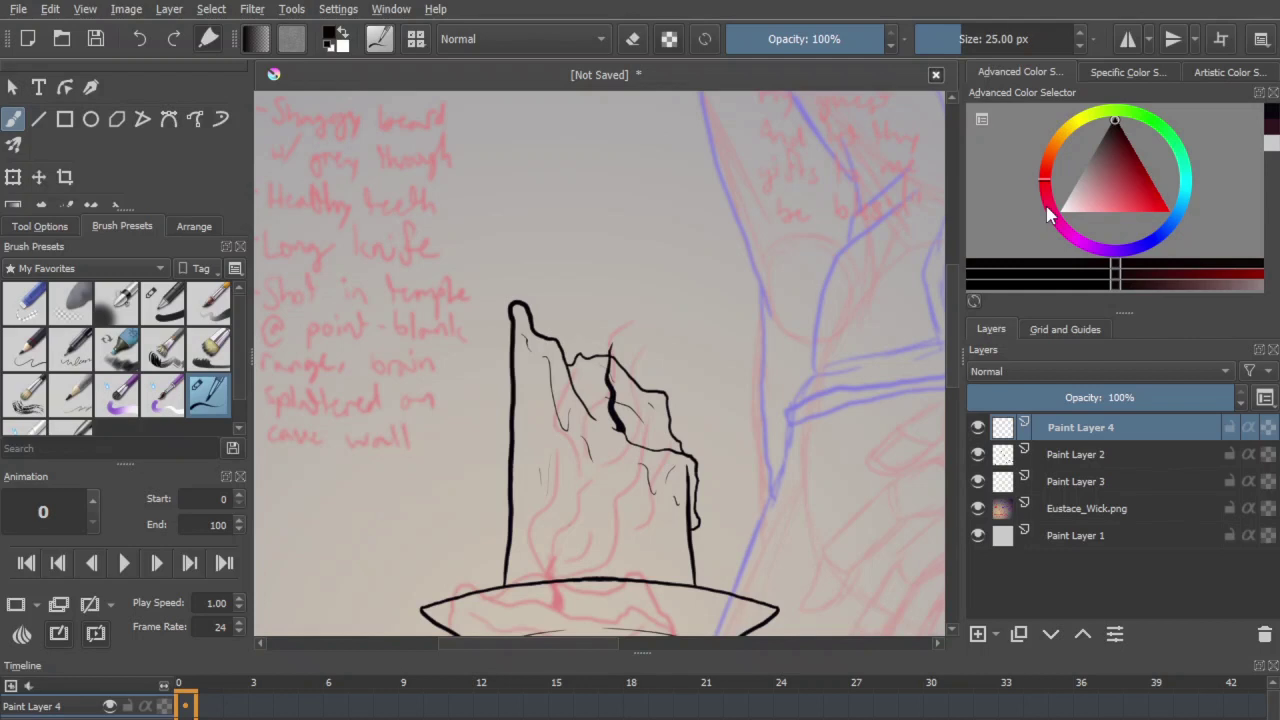
pyautogui.click(1140, 279)
pyautogui.moveTo(606, 362); pyautogui.dragTo(710, 222)
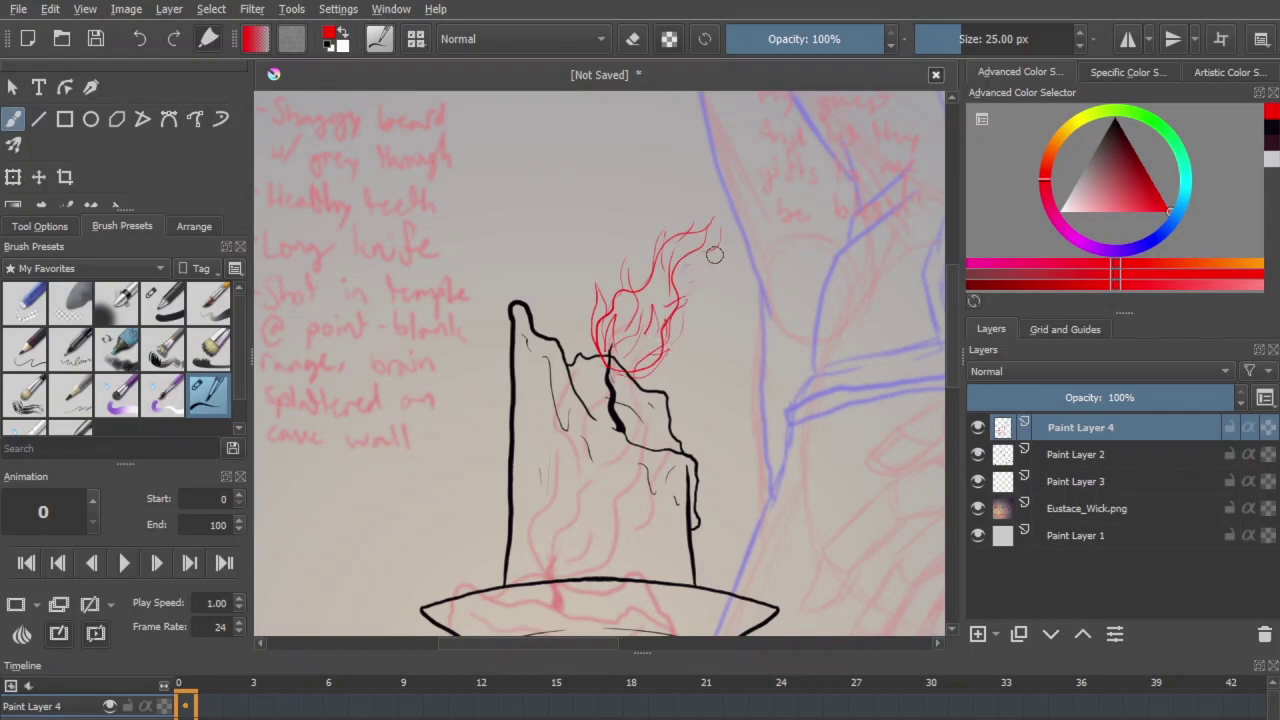
# Step: Lower the opacity of the red flame sketch layer and add a new paint layer above it
pyautogui.hotkey('ctrl', '-')
pyautogui.hotkey('ctrl', '-')
pyautogui.hotkey('ctrl', '-')
pyautogui.hotkey('ctrl', '-')
pyautogui.hotkey('ctrl', '+')
pyautogui.hotkey('ctrl', '+')
pyautogui.hotkey('ctrl', '+')
pyautogui.hotkey('ctrl', '+')
pyautogui.hotkey('ctrl', '+')
pyautogui.moveTo(1170, 398); pyautogui.dragTo(1045, 398)
pyautogui.click(978, 633)
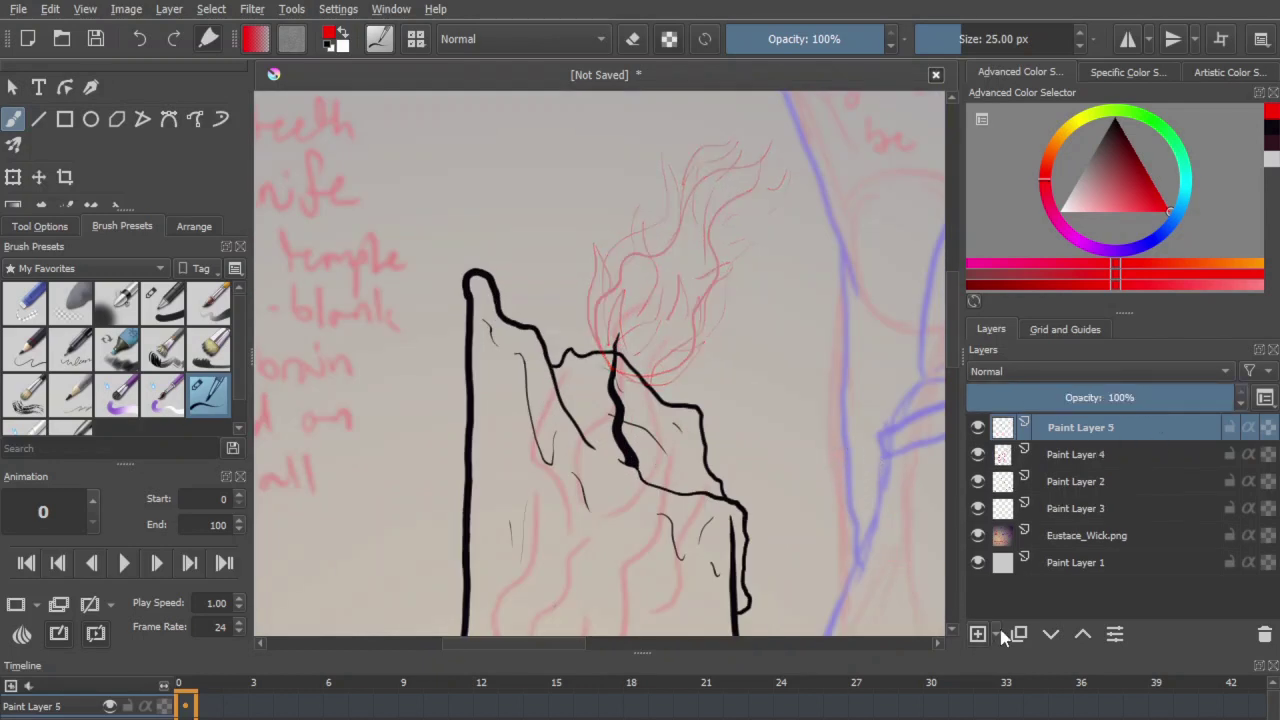
# Step: Outline the flame's lower body with spiky tongues in orange on Paint Layer 5 and fill it with the same colour
pyautogui.click(1066, 138)
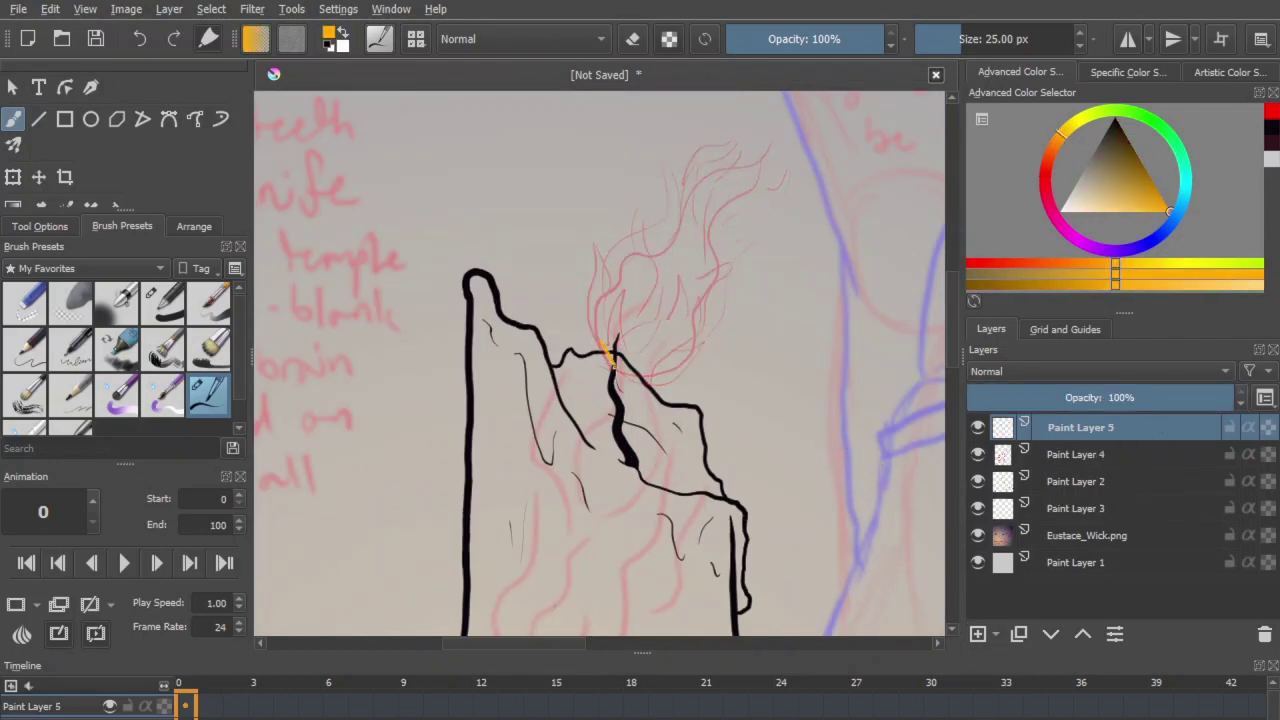
pyautogui.moveTo(606, 352); pyautogui.dragTo(596, 337)
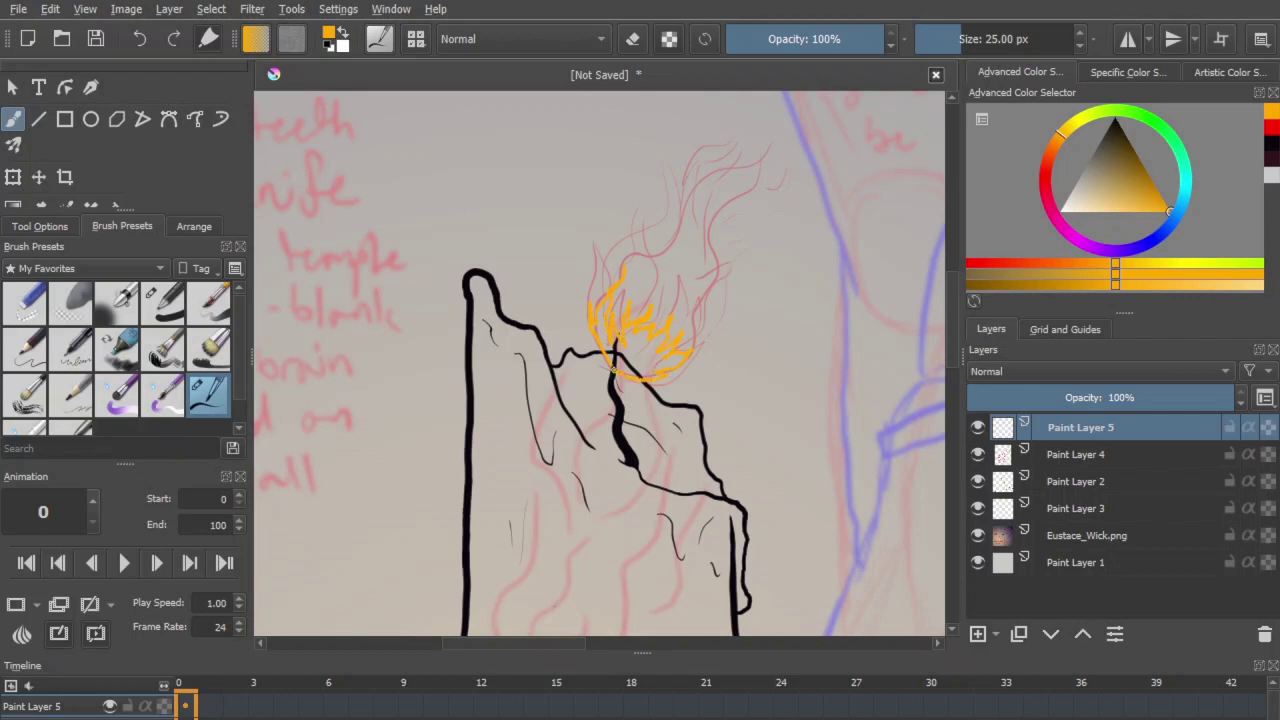
pyautogui.moveTo(616, 372); pyautogui.dragTo(602, 350)
pyautogui.press('f')
pyautogui.click(646, 362)
pyautogui.press('b')
# Step: Hide the red flame sketch, touch up the spikes of the orange flame, and hide the Eustace_Wick.png layer
pyautogui.click(978, 455)
pyautogui.hotkey('ctrl', '+')
pyautogui.hotkey('ctrl', '+')
pyautogui.moveTo(664, 294); pyautogui.dragTo(651, 280)
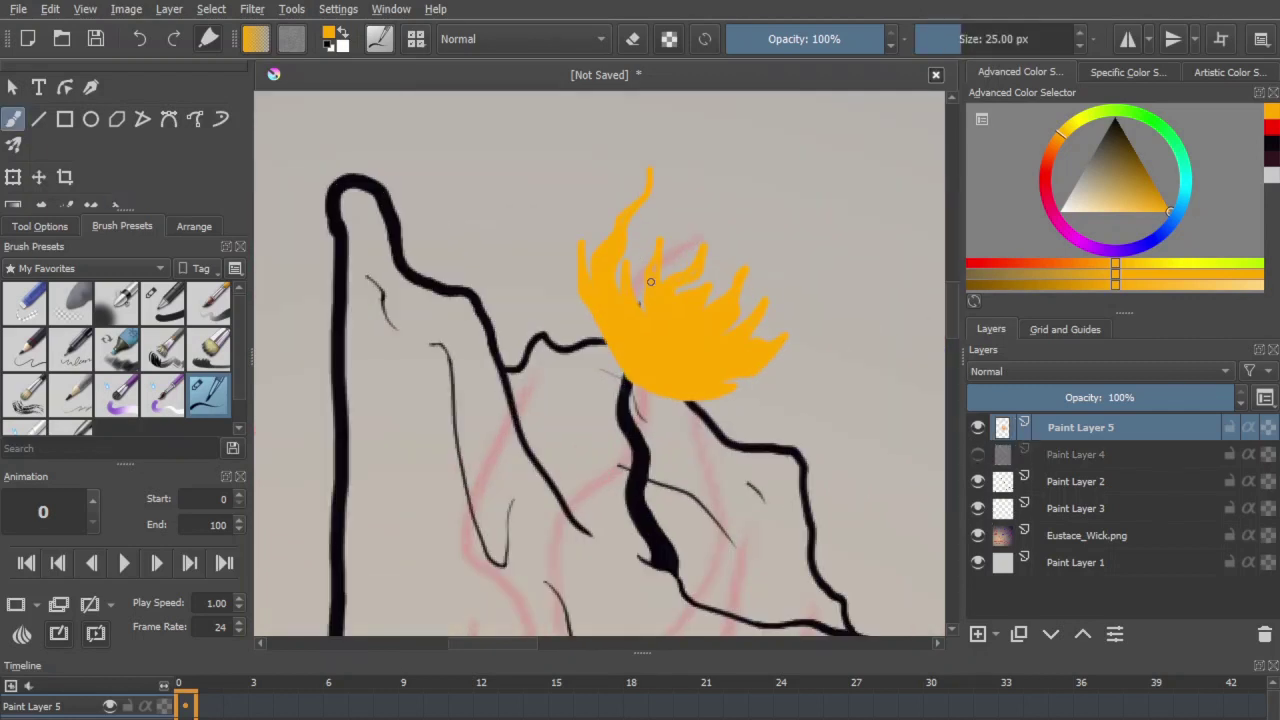
pyautogui.click(978, 535)
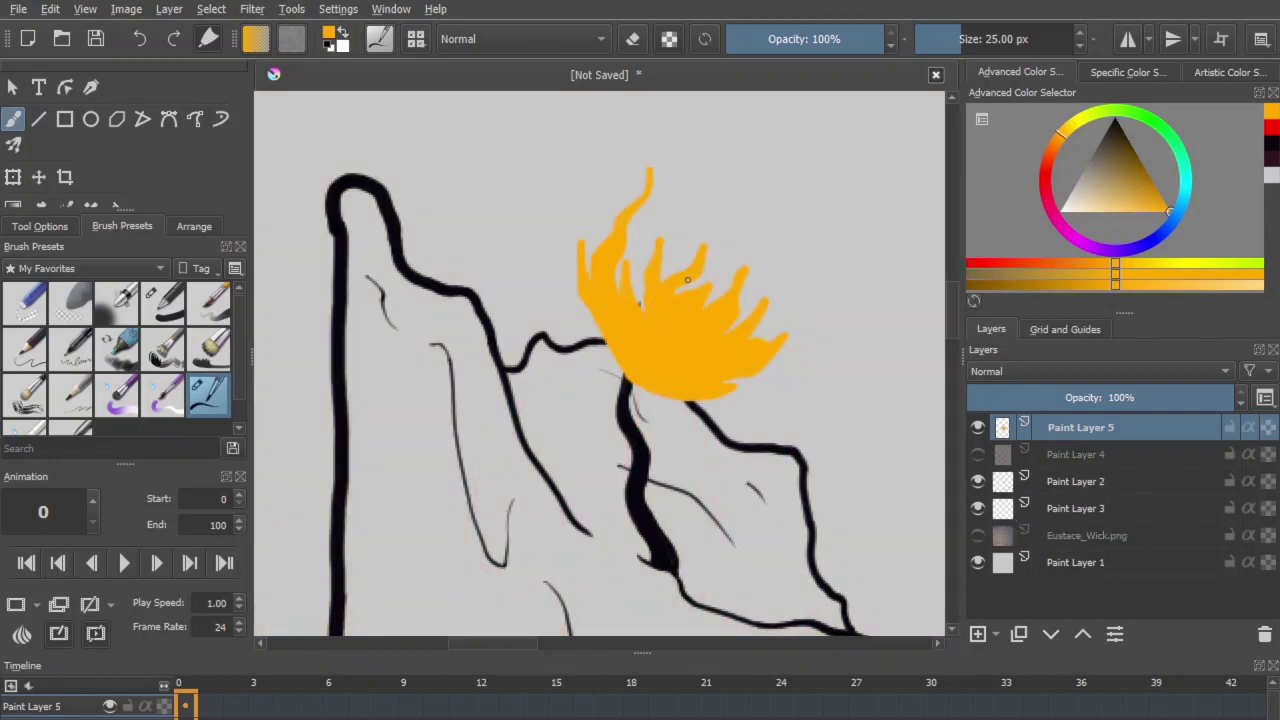
pyautogui.hotkey('ctrl', '-')
pyautogui.hotkey('ctrl', '-')
pyautogui.hotkey('ctrl', '-')
# Step: Show the red flame sketch again and paint a detached orange tongue on the flame's left plus small licks above its body
pyautogui.click(978, 455)
pyautogui.hotkey('ctrl', '+')
pyautogui.hotkey('ctrl', '+')
pyautogui.hotkey('ctrl', '+')
pyautogui.moveTo(682, 265); pyautogui.dragTo(689, 340)
pyautogui.moveTo(596, 200); pyautogui.dragTo(615, 253)
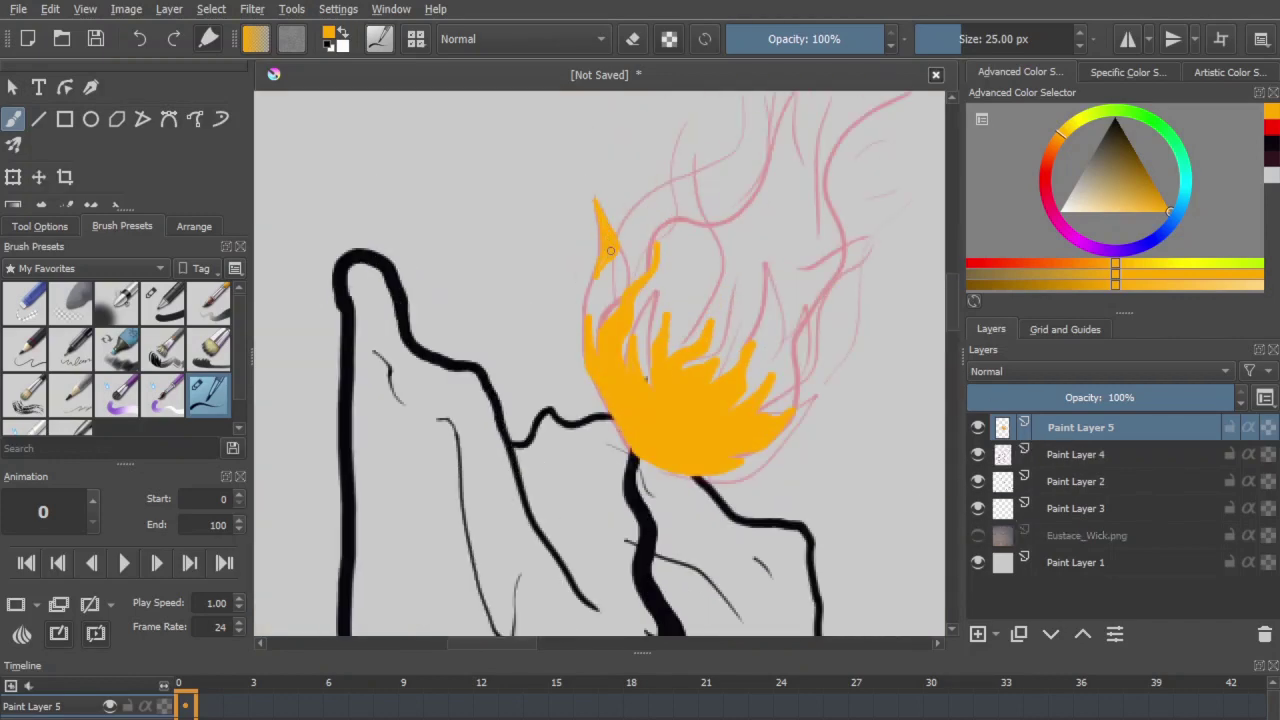
pyautogui.moveTo(623, 314); pyautogui.dragTo(569, 370)
pyautogui.moveTo(537, 290); pyautogui.dragTo(545, 318)
pyautogui.moveTo(658, 242); pyautogui.dragTo(628, 300)
pyautogui.moveTo(572, 406); pyautogui.dragTo(564, 430)
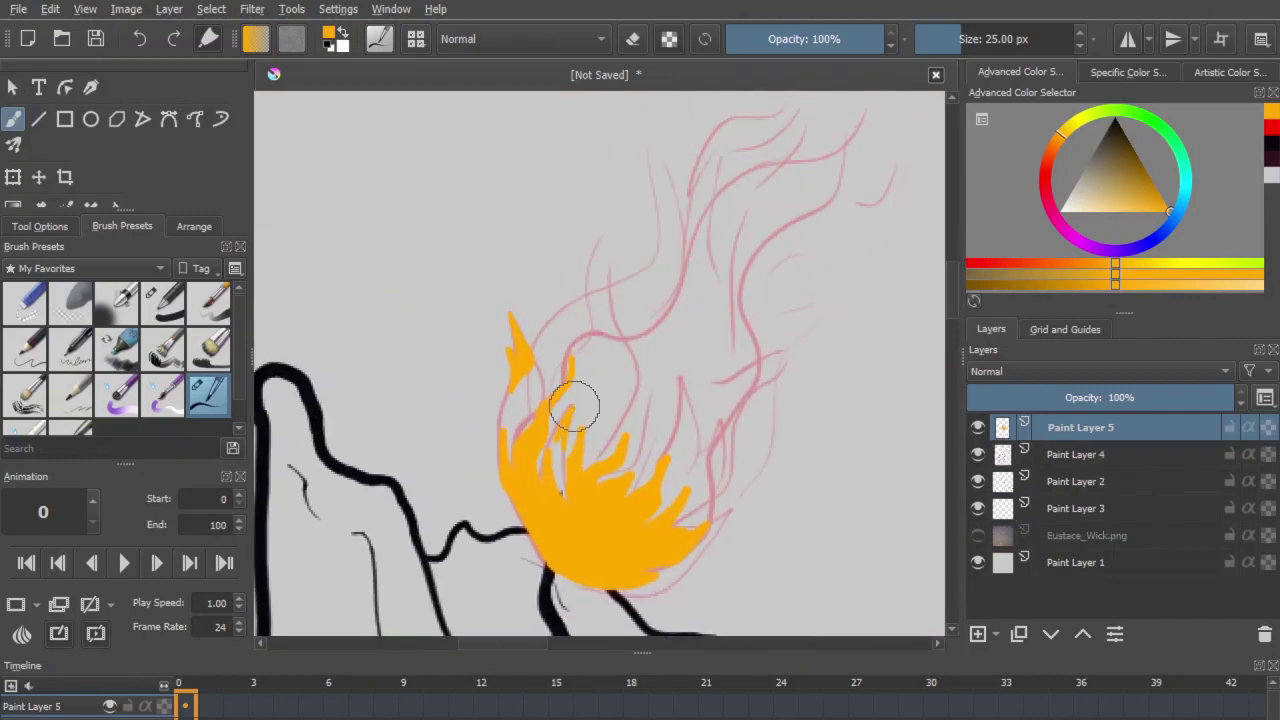
# Step: Paint further pointed orange tongues up the flame's left side, centre and right side along the red sketch
pyautogui.moveTo(646, 386)
pyautogui.mouseDown()
pyautogui.moveTo(612, 268)
pyautogui.moveTo(614, 348)
pyautogui.moveTo(584, 270)
pyautogui.moveTo(600, 241)
pyautogui.mouseUp()
pyautogui.moveTo(583, 329); pyautogui.dragTo(580, 304)
pyautogui.moveTo(660, 222)
pyautogui.mouseDown()
pyautogui.moveTo(652, 147)
pyautogui.moveTo(678, 271)
pyautogui.mouseUp()
pyautogui.moveTo(672, 250)
pyautogui.mouseDown()
pyautogui.moveTo(663, 191)
pyautogui.moveTo(661, 219)
pyautogui.mouseUp()
pyautogui.moveTo(677, 341); pyautogui.dragTo(591, 286)
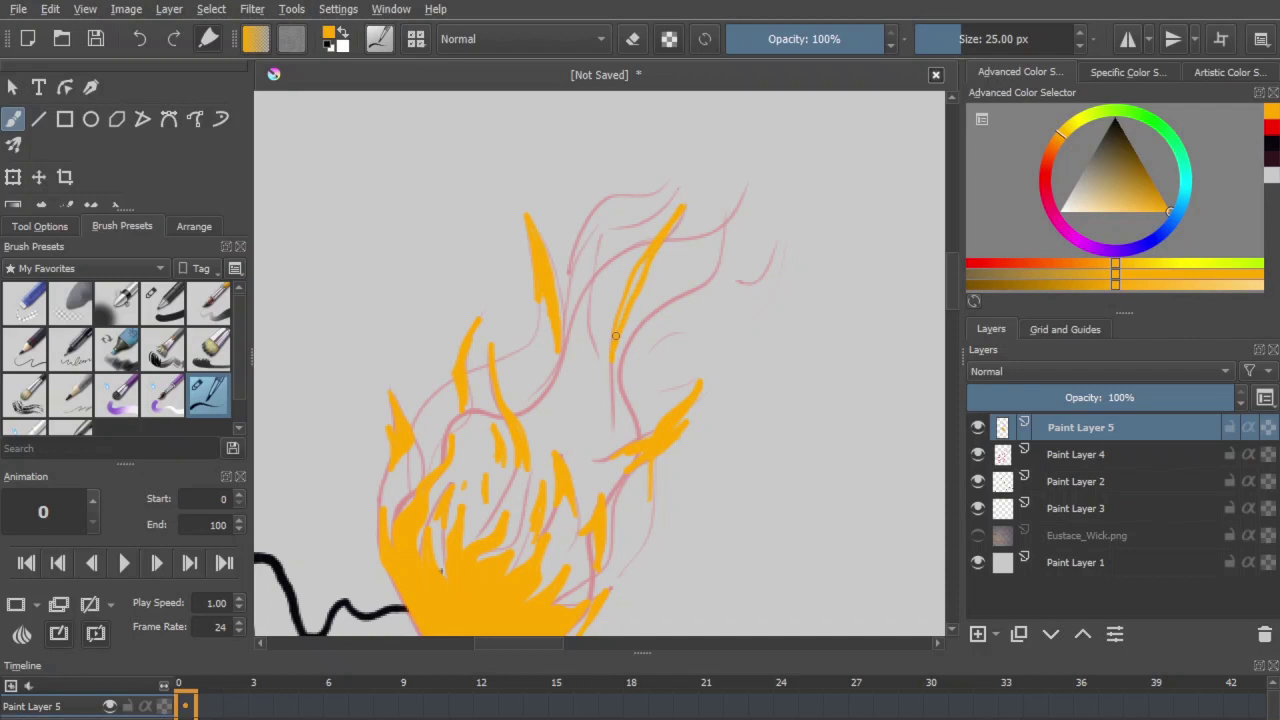
# Step: Paint curved orange tongues at the flame's tip, a detached lick on its right, and small flecks in the gaps
pyautogui.moveTo(612, 348)
pyautogui.mouseDown()
pyautogui.moveTo(682, 214)
pyautogui.moveTo(606, 308)
pyautogui.mouseUp()
pyautogui.moveTo(689, 155)
pyautogui.mouseDown()
pyautogui.moveTo(583, 242)
pyautogui.moveTo(572, 279)
pyautogui.moveTo(589, 245)
pyautogui.moveTo(732, 216)
pyautogui.moveTo(711, 252)
pyautogui.moveTo(688, 246)
pyautogui.moveTo(722, 231)
pyautogui.moveTo(693, 267)
pyautogui.moveTo(717, 266)
pyautogui.moveTo(707, 278)
pyautogui.moveTo(752, 310)
pyautogui.mouseUp()
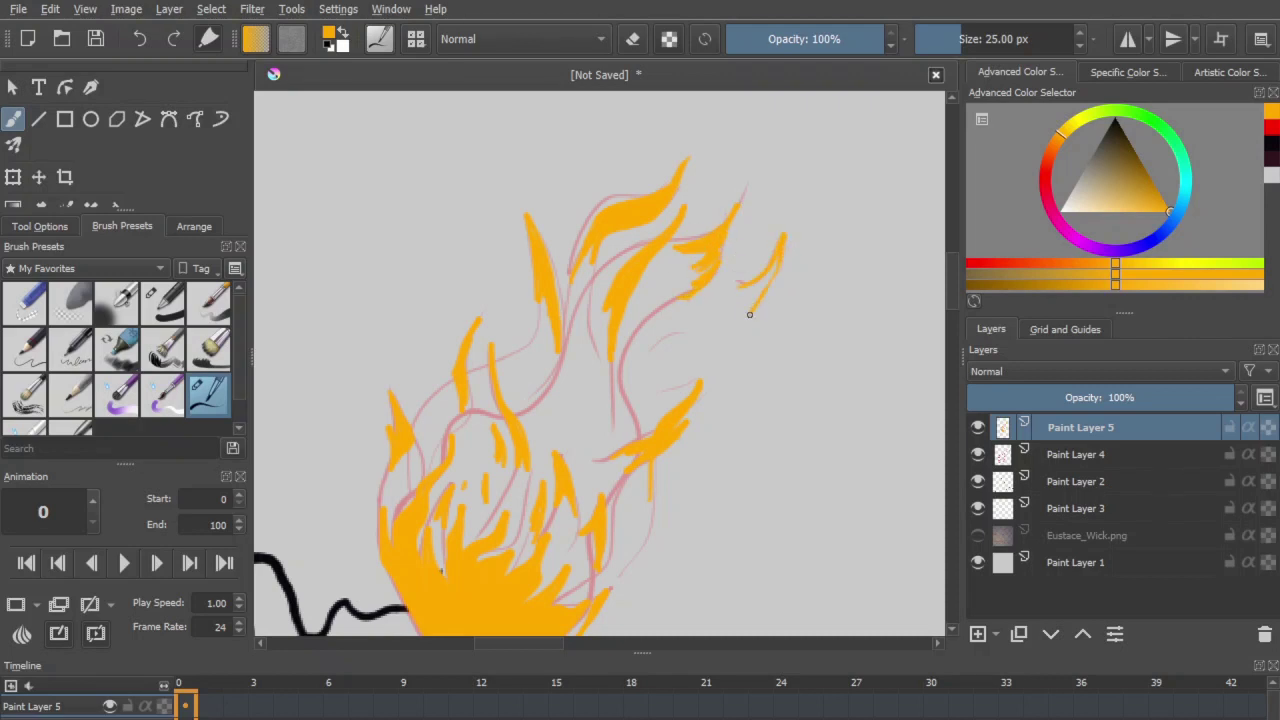
pyautogui.moveTo(657, 352); pyautogui.dragTo(700, 337)
pyautogui.moveTo(566, 394); pyautogui.dragTo(565, 367)
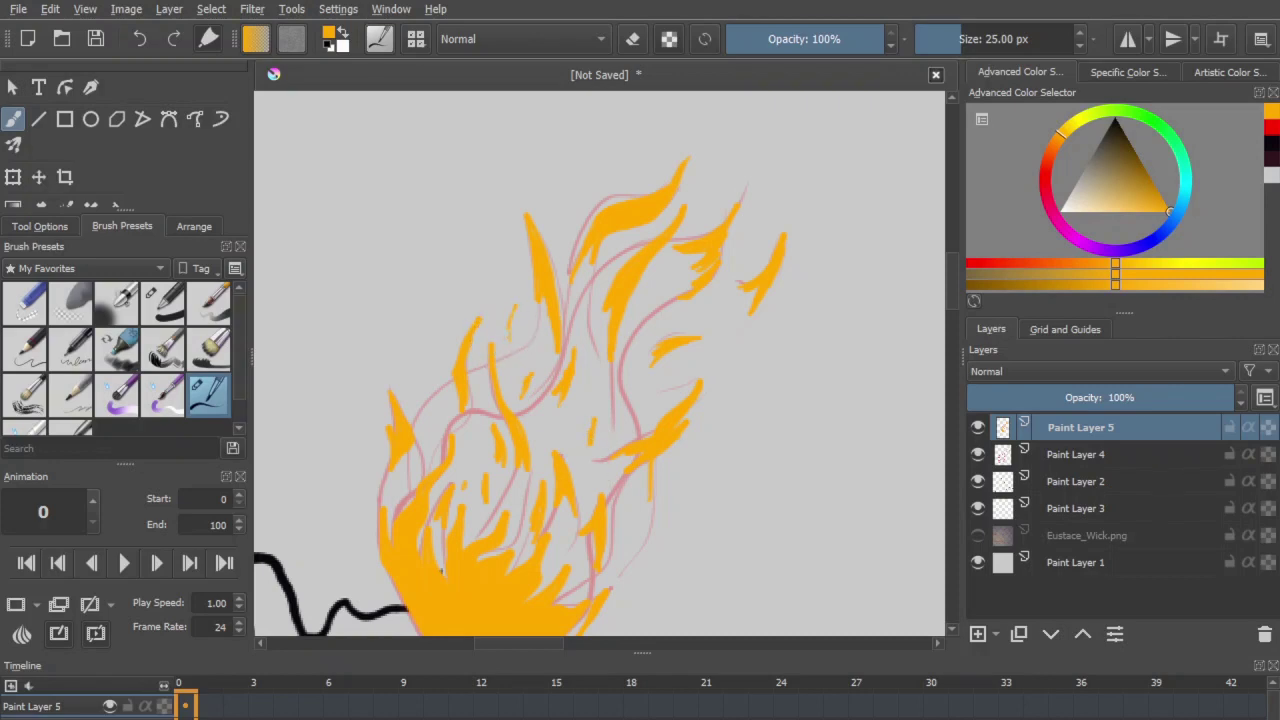
# Step: Examine the whole orange flame with its red sketch hidden, and show the sketch again
pyautogui.press('-')
pyautogui.press('-')
pyautogui.press('-')
pyautogui.hotkey('ctrl', '+')
pyautogui.hotkey('ctrl', '+')
pyautogui.hotkey('ctrl', '+')
pyautogui.click(978, 455)
pyautogui.hotkey('ctrl', '-')
pyautogui.hotkey('ctrl', '-')
pyautogui.hotkey('ctrl', '-')
pyautogui.hotkey('ctrl', '-')
pyautogui.hotkey('ctrl', '-')
pyautogui.hotkey('ctrl', '+')
pyautogui.hotkey('ctrl', '+')
pyautogui.hotkey('ctrl', '+')
pyautogui.click(978, 455)
pyautogui.hotkey('ctrl', '+')
pyautogui.hotkey('ctrl', '+')
# Step: Pick a slightly darker orange and paint shading strokes over the flame's base and its separate tongues
pyautogui.moveTo(729, 329); pyautogui.dragTo(762, 178)
pyautogui.click(1057, 138)
pyautogui.moveTo(1165, 208); pyautogui.dragTo(1158, 205)
pyautogui.moveTo(434, 404); pyautogui.dragTo(461, 340)
pyautogui.moveTo(464, 440); pyautogui.dragTo(498, 494)
pyautogui.moveTo(490, 418)
pyautogui.mouseDown()
pyautogui.moveTo(492, 384)
pyautogui.moveTo(516, 450)
pyautogui.moveTo(500, 492)
pyautogui.moveTo(616, 462)
pyautogui.moveTo(577, 408)
pyautogui.moveTo(576, 350)
pyautogui.moveTo(640, 364)
pyautogui.mouseUp()
pyautogui.moveTo(431, 303); pyautogui.dragTo(434, 287)
pyautogui.moveTo(441, 298); pyautogui.dragTo(447, 279)
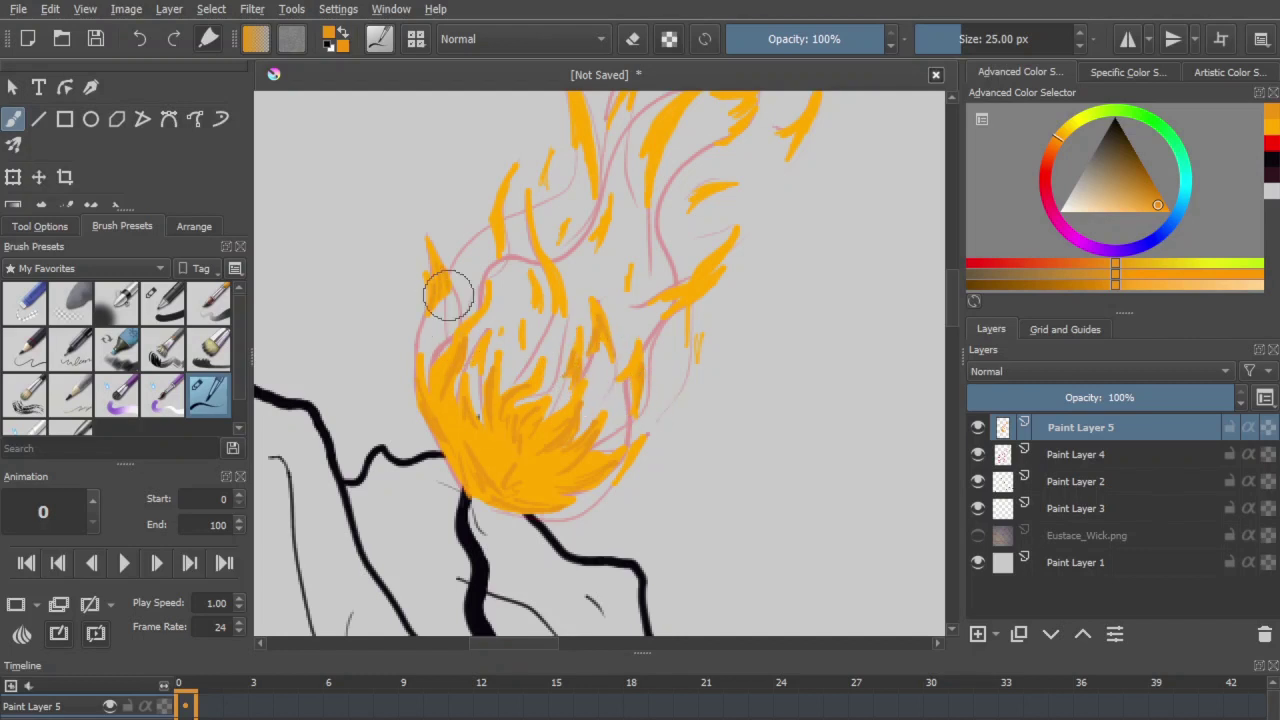
pyautogui.moveTo(606, 177); pyautogui.dragTo(610, 217)
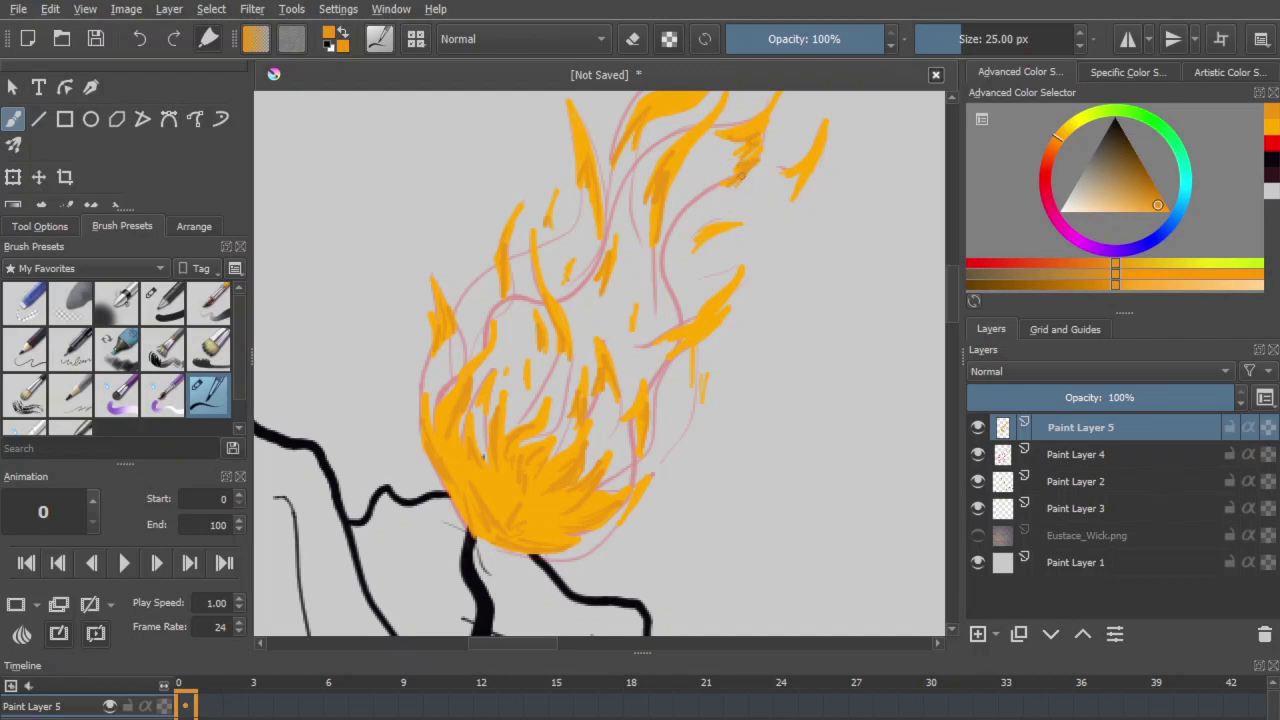
pyautogui.moveTo(722, 236); pyautogui.dragTo(697, 248)
pyautogui.moveTo(702, 322); pyautogui.dragTo(673, 352)
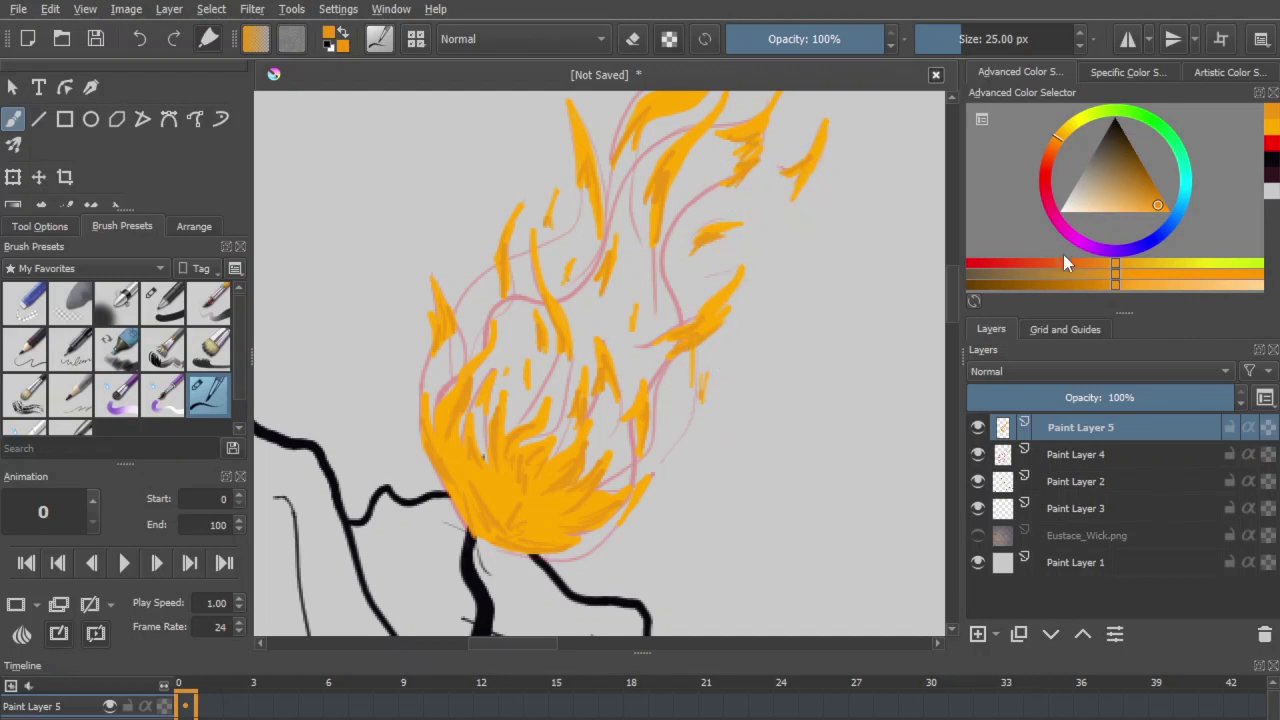
# Step: Pick a pale yellow and paint highlight strokes fanning through the flame's orange base
pyautogui.click(1121, 206)
pyautogui.moveTo(1063, 145); pyautogui.dragTo(1067, 130)
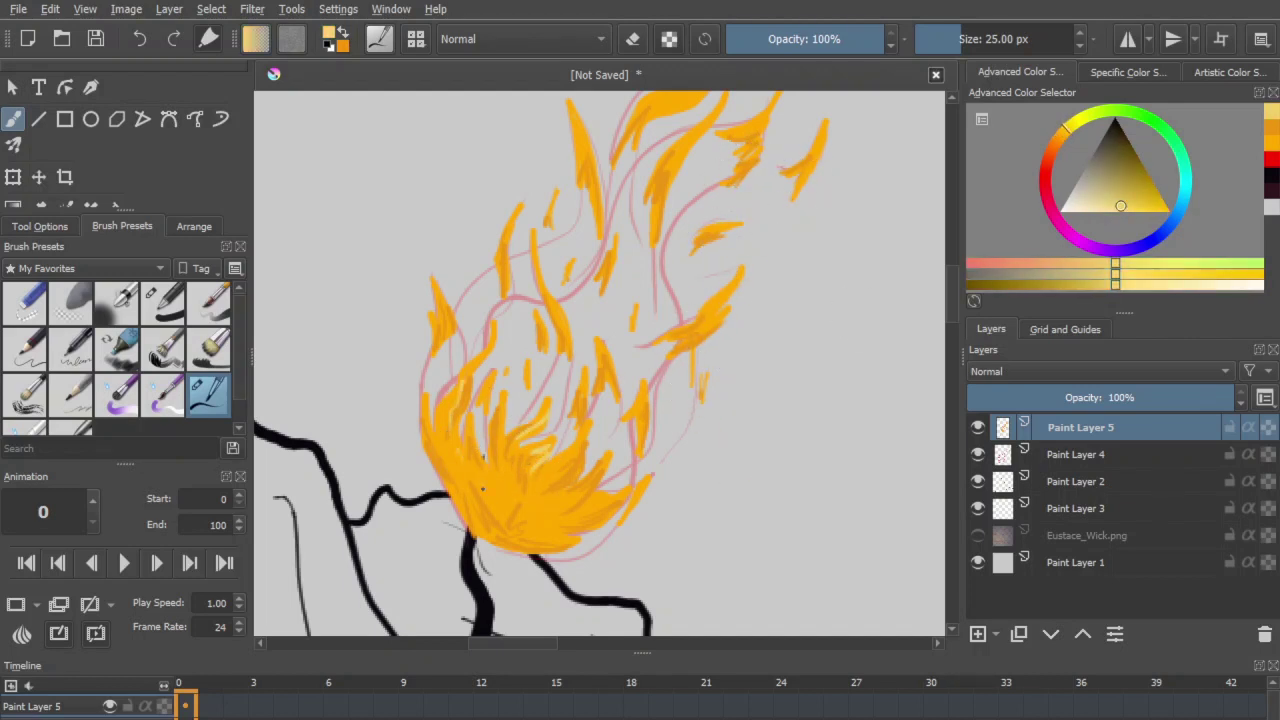
pyautogui.moveTo(556, 513)
pyautogui.mouseDown()
pyautogui.moveTo(528, 471)
pyautogui.moveTo(600, 510)
pyautogui.mouseUp()
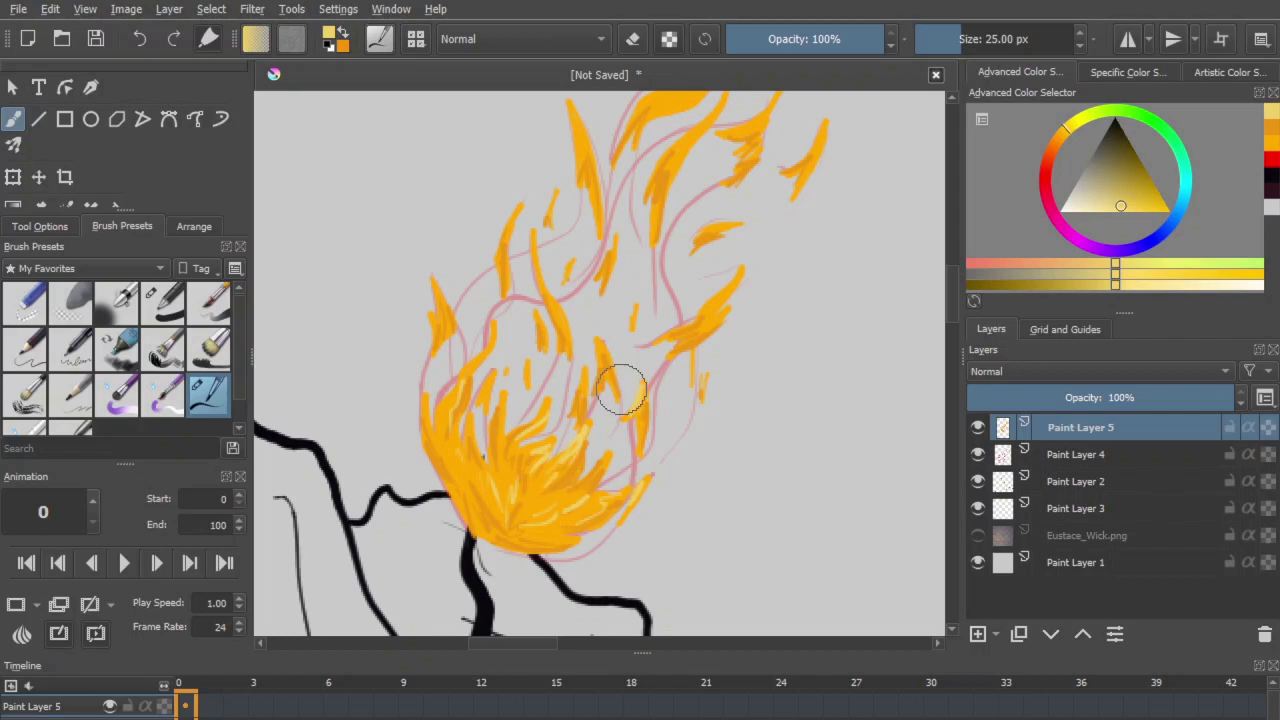
# Step: Paint pale yellow highlights on the flame's left, upper and right-hand tongues
pyautogui.moveTo(507, 233); pyautogui.dragTo(501, 264)
pyautogui.moveTo(440, 295); pyautogui.dragTo(448, 324)
pyautogui.moveTo(581, 137); pyautogui.dragTo(591, 170)
pyautogui.moveTo(707, 125); pyautogui.dragTo(683, 165)
pyautogui.moveTo(768, 111); pyautogui.dragTo(755, 157)
pyautogui.moveTo(819, 140); pyautogui.dragTo(810, 163)
pyautogui.moveTo(735, 278); pyautogui.dragTo(712, 316)
pyautogui.moveTo(738, 276); pyautogui.dragTo(730, 291)
# Step: Paint a paler yellow glow at the flame's root with 52% brush opacity, and restore the brush opacity to 100%
pyautogui.press('-')
pyautogui.press('-')
pyautogui.press('+')
pyautogui.click(1072, 127)
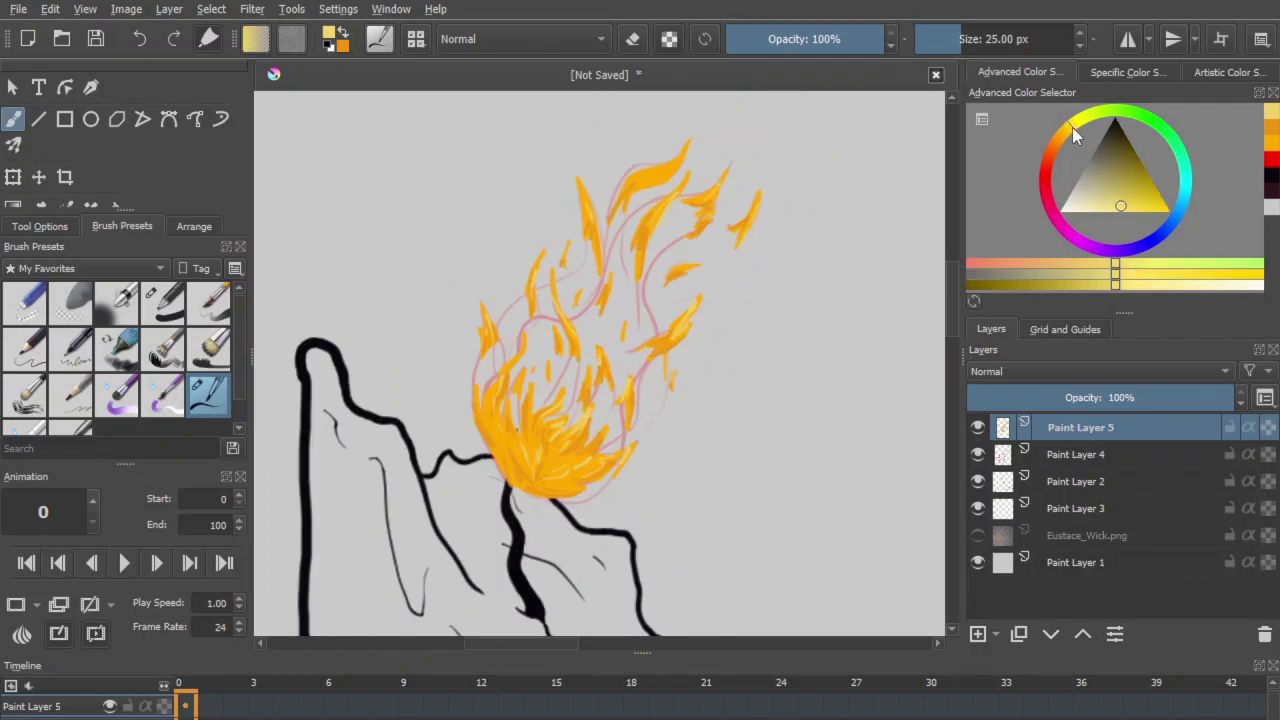
pyautogui.moveTo(857, 42); pyautogui.dragTo(810, 42)
pyautogui.moveTo(527, 443)
pyautogui.mouseDown()
pyautogui.moveTo(535, 470)
pyautogui.moveTo(560, 485)
pyautogui.mouseUp()
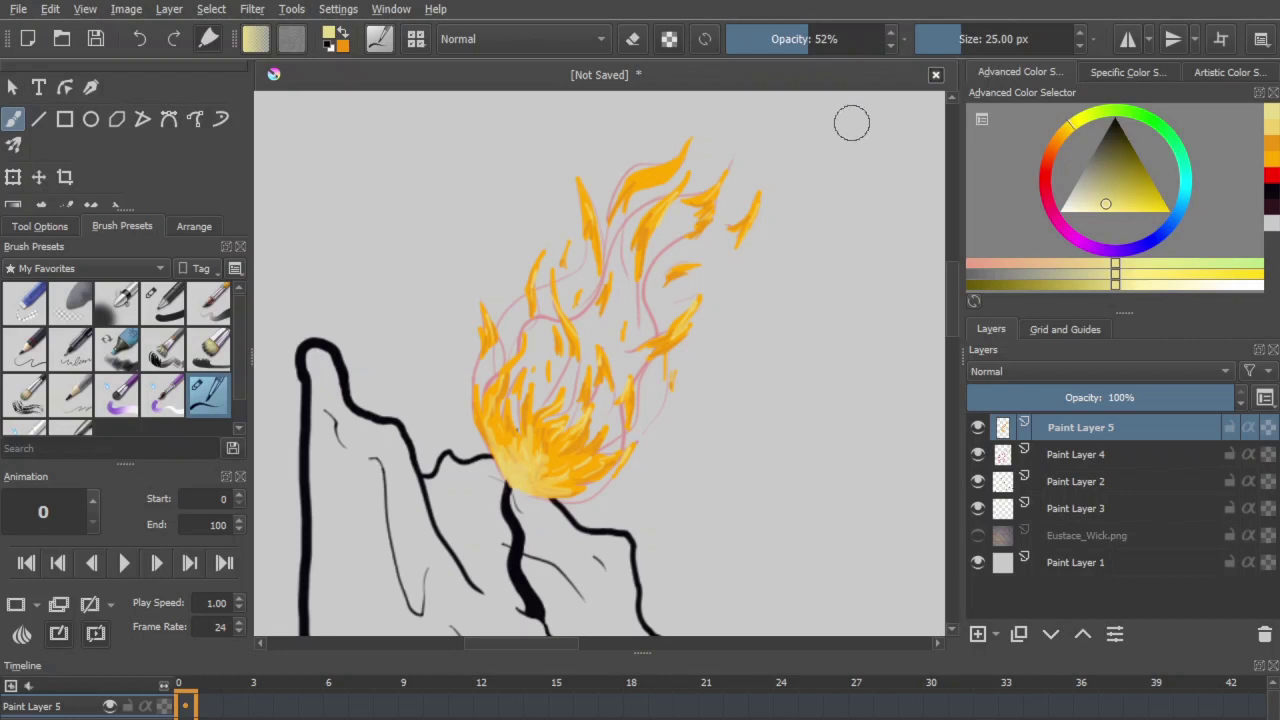
pyautogui.click(881, 40)
# Step: Pick a muted red and try a first stroke up the flame's left edge
pyautogui.hotkey('ctrl', '-')
pyautogui.hotkey('ctrl', '-')
pyautogui.hotkey('ctrl', '-')
pyautogui.hotkey('ctrl', '+')
pyautogui.hotkey('ctrl', '+')
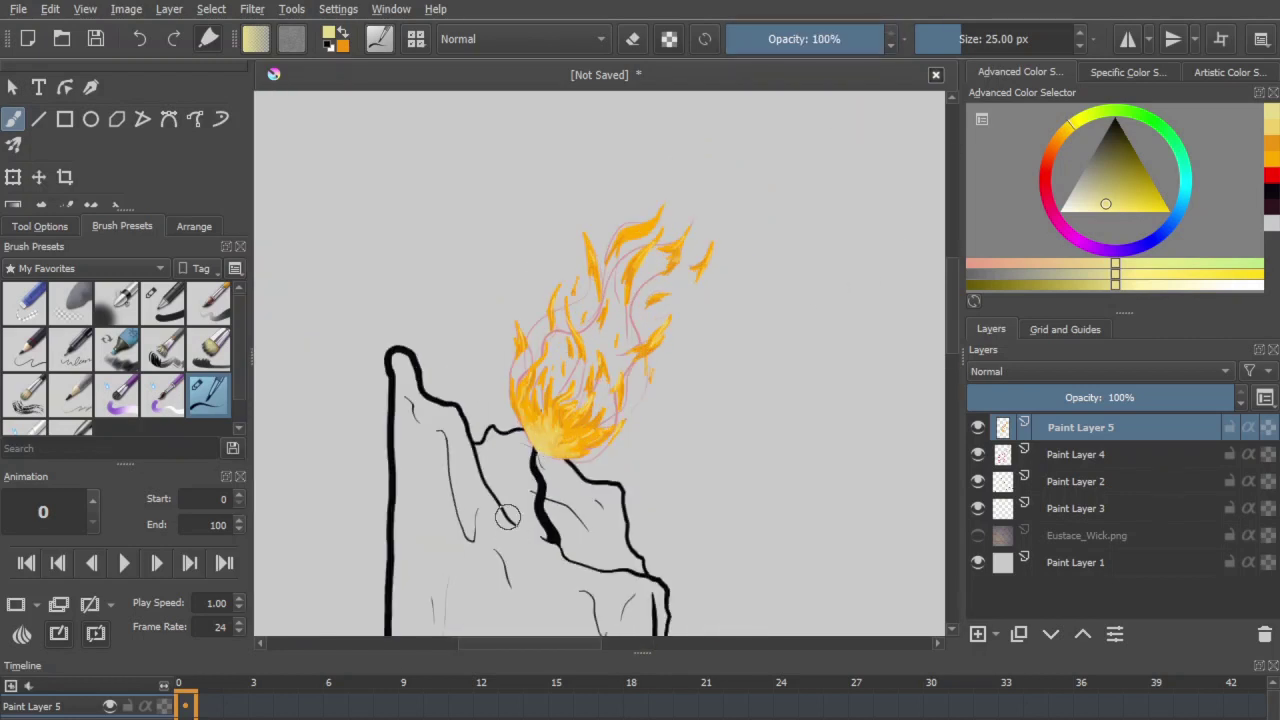
pyautogui.click(1049, 172)
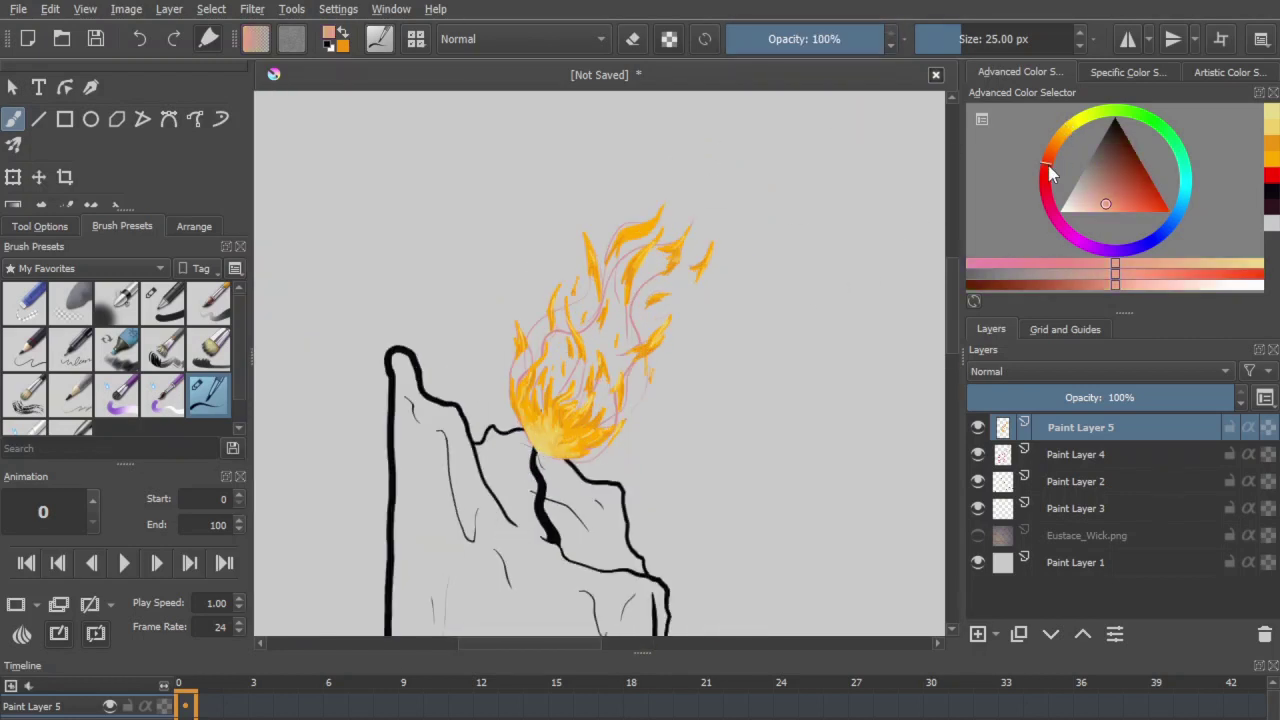
pyautogui.moveTo(1113, 196); pyautogui.dragTo(1136, 193)
pyautogui.moveTo(517, 405); pyautogui.dragTo(511, 359)
pyautogui.hotkey('ctrl', 'z')
# Step: Paint a branching cluster of muted red tongues up the flame's left side
pyautogui.hotkey('ctrl', '+')
pyautogui.hotkey('ctrl', '+')
pyautogui.moveTo(450, 505)
pyautogui.mouseDown()
pyautogui.moveTo(620, 480)
pyautogui.moveTo(631, 312)
pyautogui.moveTo(601, 448)
pyautogui.mouseUp()
pyautogui.moveTo(607, 382); pyautogui.dragTo(638, 290)
pyautogui.moveTo(627, 350); pyautogui.dragTo(601, 380)
pyautogui.moveTo(600, 382)
pyautogui.mouseDown()
pyautogui.moveTo(592, 284)
pyautogui.moveTo(602, 368)
pyautogui.moveTo(658, 226)
pyautogui.moveTo(616, 335)
pyautogui.moveTo(644, 250)
pyautogui.mouseUp()
pyautogui.moveTo(622, 306)
pyautogui.mouseDown()
pyautogui.moveTo(629, 251)
pyautogui.moveTo(627, 296)
pyautogui.mouseUp()
pyautogui.moveTo(686, 281); pyautogui.dragTo(557, 331)
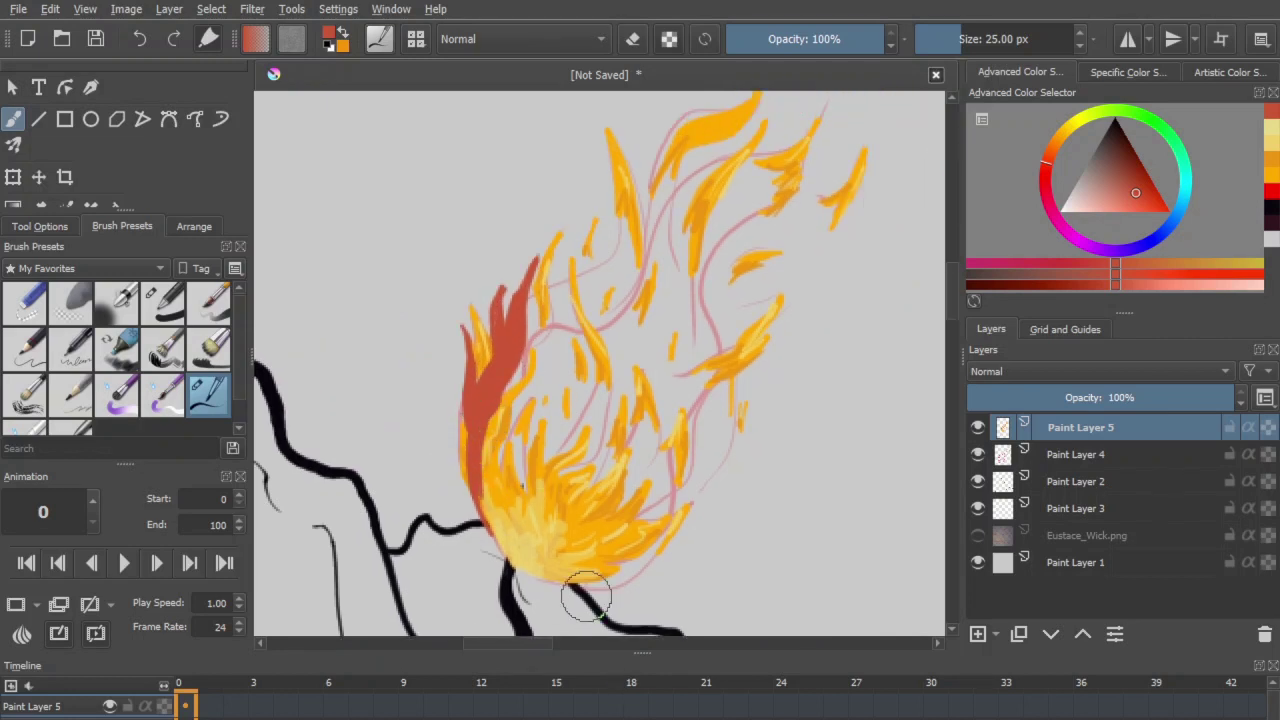
# Step: Paint a forked muted red tongue rising through the flame's centre-left, undoing the last two strokes
pyautogui.moveTo(545, 500); pyautogui.dragTo(557, 305)
pyautogui.moveTo(560, 440); pyautogui.dragTo(585, 390)
pyautogui.moveTo(548, 515); pyautogui.dragTo(585, 395)
pyautogui.moveTo(550, 465); pyautogui.dragTo(555, 341)
pyautogui.moveTo(558, 453); pyautogui.dragTo(577, 427)
pyautogui.moveTo(523, 498); pyautogui.dragTo(540, 382)
pyautogui.moveTo(525, 510); pyautogui.dragTo(534, 437)
pyautogui.hotkey('ctrl', 'z')
pyautogui.hotkey('ctrl', 'z')
# Step: Paint muted red tongues through the flame's lower right and along the right side of its base
pyautogui.moveTo(651, 410); pyautogui.dragTo(621, 338)
pyautogui.moveTo(628, 335); pyautogui.dragTo(580, 450)
pyautogui.moveTo(571, 457)
pyautogui.mouseDown()
pyautogui.moveTo(600, 420)
pyautogui.moveTo(606, 372)
pyautogui.mouseUp()
pyautogui.moveTo(554, 508)
pyautogui.mouseDown()
pyautogui.moveTo(593, 502)
pyautogui.moveTo(645, 464)
pyautogui.mouseUp()
pyautogui.moveTo(622, 484)
pyautogui.mouseDown()
pyautogui.moveTo(578, 498)
pyautogui.moveTo(668, 450)
pyautogui.moveTo(641, 384)
pyautogui.mouseUp()
pyautogui.moveTo(665, 360); pyautogui.dragTo(625, 440)
pyautogui.moveTo(623, 387); pyautogui.dragTo(638, 337)
pyautogui.moveTo(637, 340); pyautogui.dragTo(614, 412)
# Step: Paint long muted red tongues up the flame's upper body and a small red fleck near its tip
pyautogui.moveTo(680, 346); pyautogui.dragTo(689, 443)
pyautogui.moveTo(669, 396); pyautogui.dragTo(724, 204)
pyautogui.moveTo(701, 246)
pyautogui.mouseDown()
pyautogui.moveTo(669, 308)
pyautogui.moveTo(650, 245)
pyautogui.moveTo(623, 346)
pyautogui.moveTo(610, 343)
pyautogui.moveTo(616, 296)
pyautogui.moveTo(612, 434)
pyautogui.moveTo(666, 392)
pyautogui.moveTo(674, 319)
pyautogui.moveTo(648, 383)
pyautogui.moveTo(661, 304)
pyautogui.moveTo(646, 284)
pyautogui.moveTo(631, 340)
pyautogui.mouseUp()
pyautogui.moveTo(632, 402)
pyautogui.mouseDown()
pyautogui.moveTo(645, 339)
pyautogui.moveTo(652, 394)
pyautogui.moveTo(669, 364)
pyautogui.mouseUp()
pyautogui.moveTo(573, 343); pyautogui.dragTo(617, 378)
pyautogui.moveTo(690, 252)
pyautogui.mouseDown()
pyautogui.moveTo(721, 218)
pyautogui.moveTo(719, 200)
pyautogui.moveTo(700, 300)
pyautogui.mouseUp()
pyautogui.moveTo(750, 218); pyautogui.dragTo(776, 238)
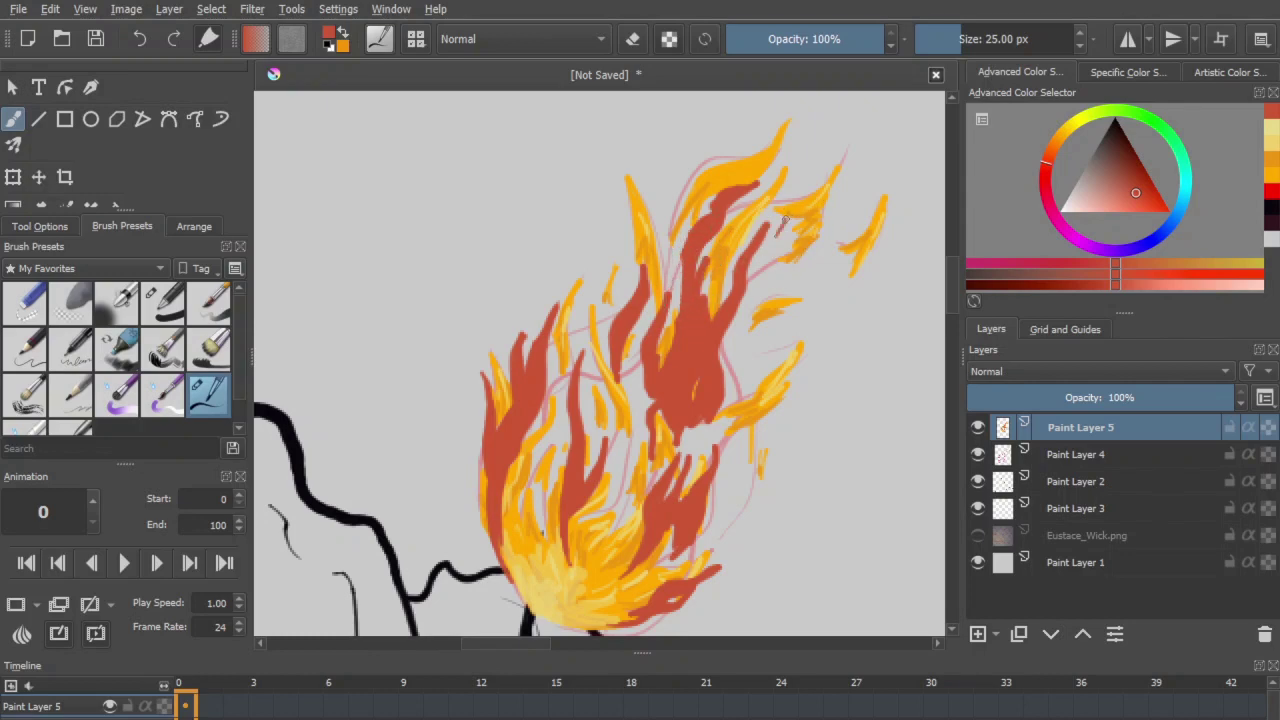
# Step: Layer brighter red and orange-red strokes over the muted red tongues across the flame
pyautogui.click(1155, 203)
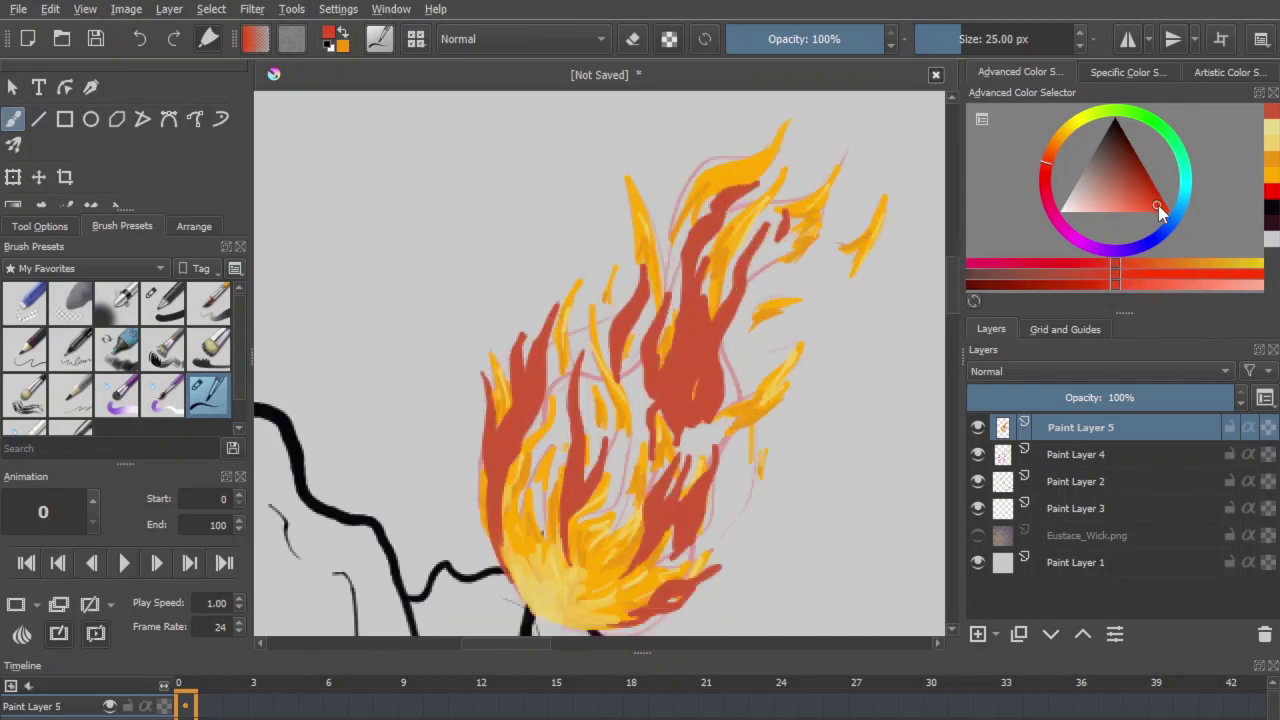
pyautogui.moveTo(528, 418); pyautogui.dragTo(545, 374)
pyautogui.moveTo(505, 430); pyautogui.dragTo(520, 390)
pyautogui.moveTo(500, 515); pyautogui.dragTo(539, 462)
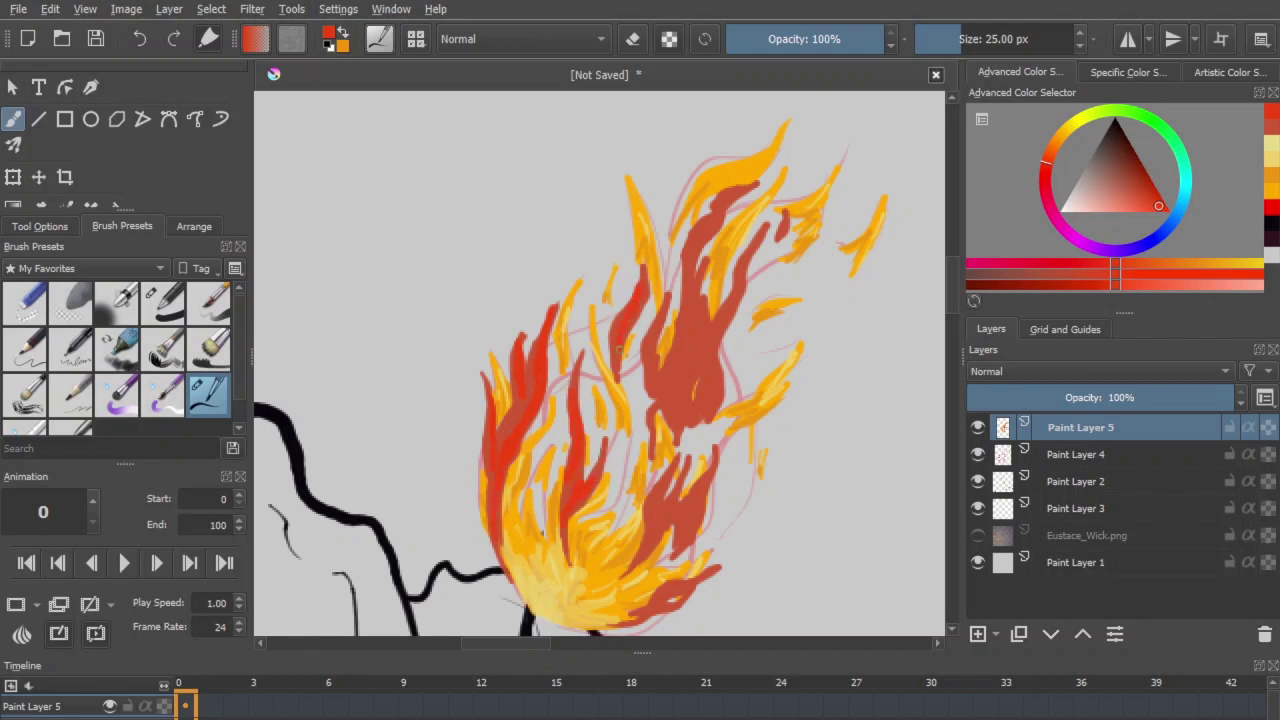
pyautogui.moveTo(683, 398)
pyautogui.mouseDown()
pyautogui.moveTo(691, 247)
pyautogui.moveTo(701, 244)
pyautogui.moveTo(679, 352)
pyautogui.moveTo(740, 284)
pyautogui.mouseUp()
pyautogui.moveTo(688, 414)
pyautogui.mouseDown()
pyautogui.moveTo(683, 484)
pyautogui.moveTo(697, 506)
pyautogui.mouseUp()
pyautogui.moveTo(643, 545); pyautogui.dragTo(676, 586)
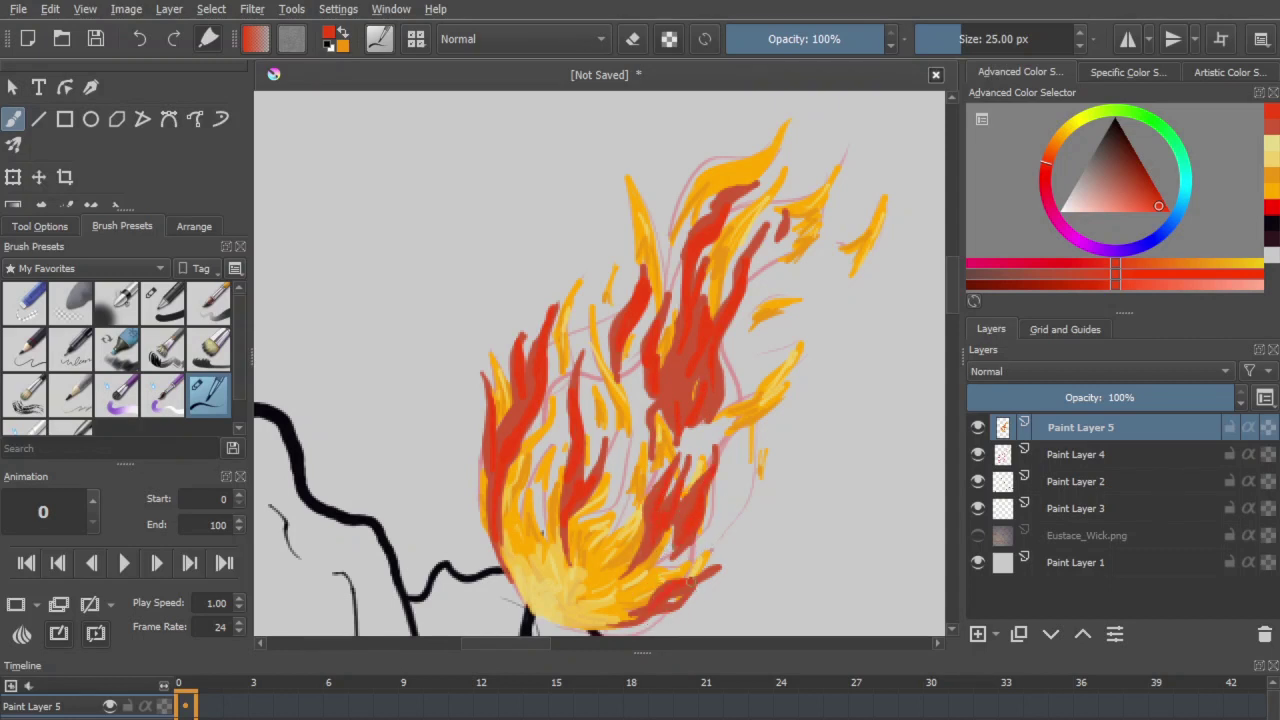
pyautogui.click(1168, 211)
pyautogui.moveTo(532, 384); pyautogui.dragTo(523, 400)
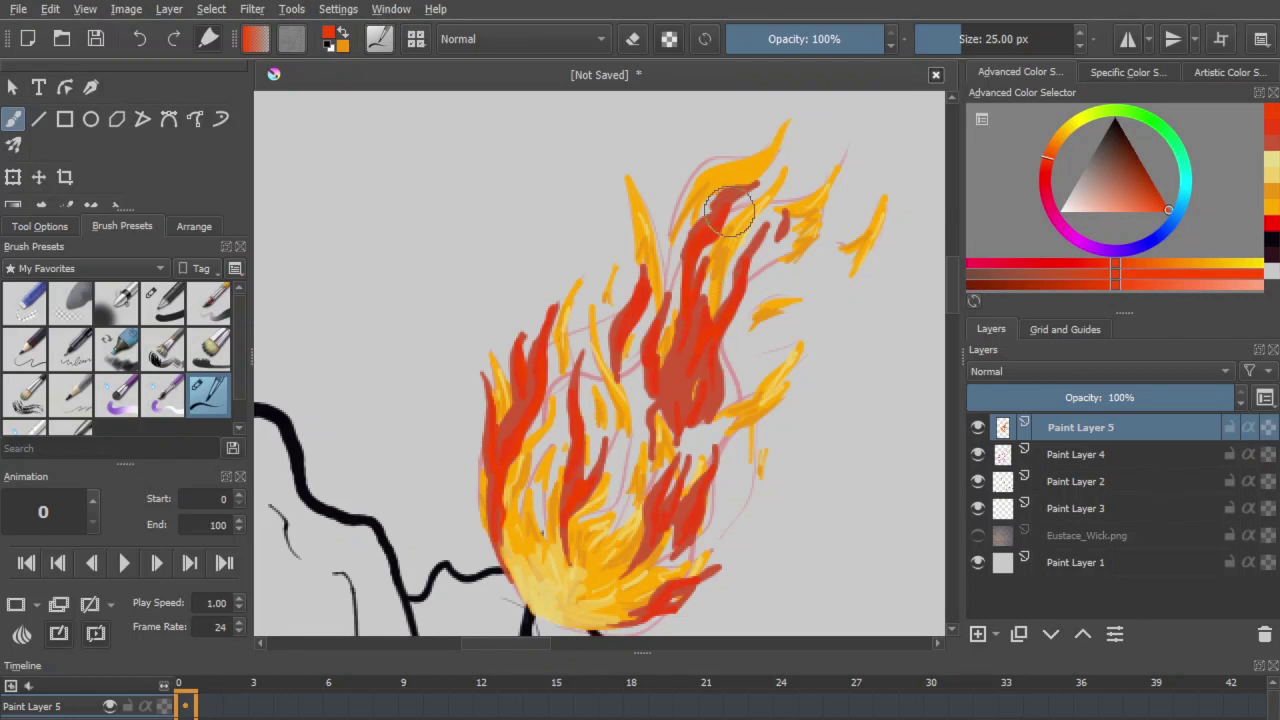
# Step: Lighten the brush colour to salmon and paint thin highlight strokes along the red tongues
pyautogui.press('l')
pyautogui.press('l')
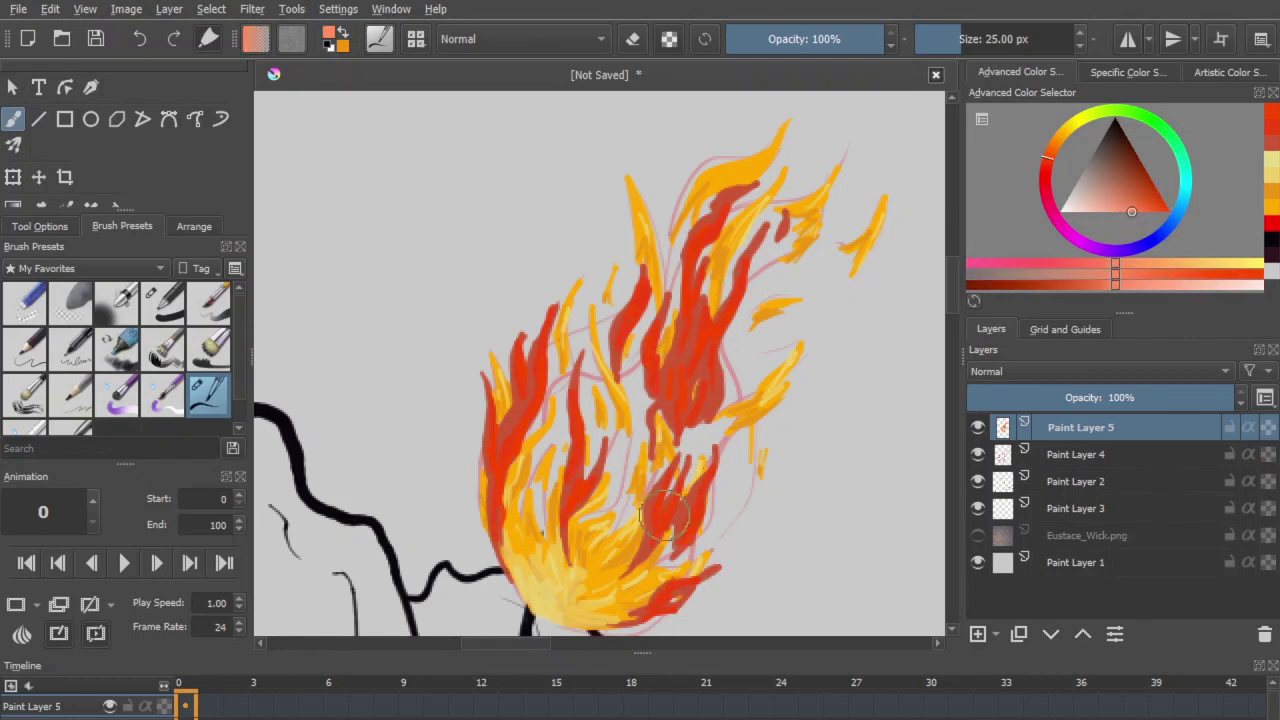
pyautogui.moveTo(685, 511); pyautogui.dragTo(677, 546)
pyautogui.moveTo(598, 468); pyautogui.dragTo(588, 498)
pyautogui.moveTo(577, 436); pyautogui.dragTo(575, 474)
pyautogui.moveTo(516, 416); pyautogui.dragTo(506, 460)
pyautogui.moveTo(547, 340); pyautogui.dragTo(529, 430)
pyautogui.moveTo(498, 465); pyautogui.dragTo(498, 525)
pyautogui.moveTo(696, 316)
pyautogui.mouseDown()
pyautogui.moveTo(678, 426)
pyautogui.moveTo(687, 358)
pyautogui.moveTo(656, 430)
pyautogui.moveTo(672, 350)
pyautogui.mouseUp()
pyautogui.moveTo(702, 254); pyautogui.dragTo(725, 200)
# Step: Hide the red sketch on Paint Layer 4 and look over the whole flame
pyautogui.click(978, 455)
pyautogui.press('-')
pyautogui.press('-')
pyautogui.press('-')
pyautogui.press('+')
pyautogui.press('+')
pyautogui.press('+')
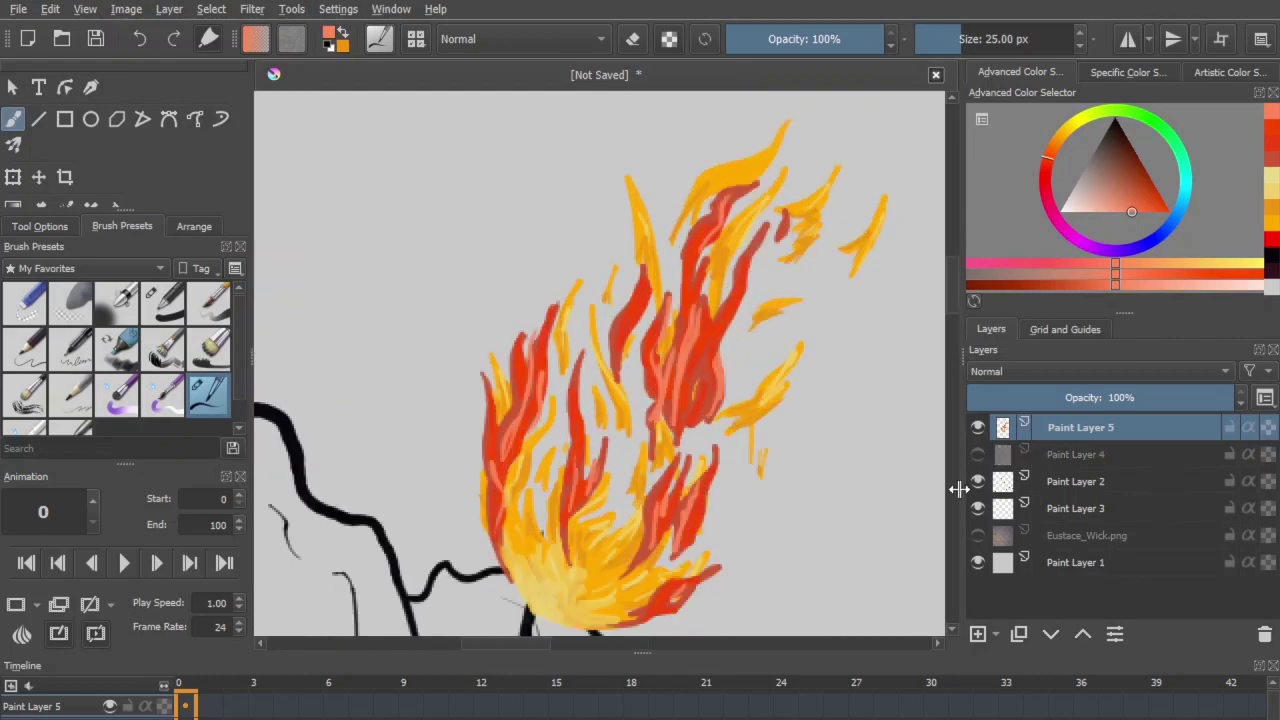
# Step: Add a paint layer beneath Paint Layer 5, outline the flame's body in dusty red and fill the outline
pyautogui.press('-')
pyautogui.press('-')
pyautogui.click(975, 632)
pyautogui.click(1111, 181)
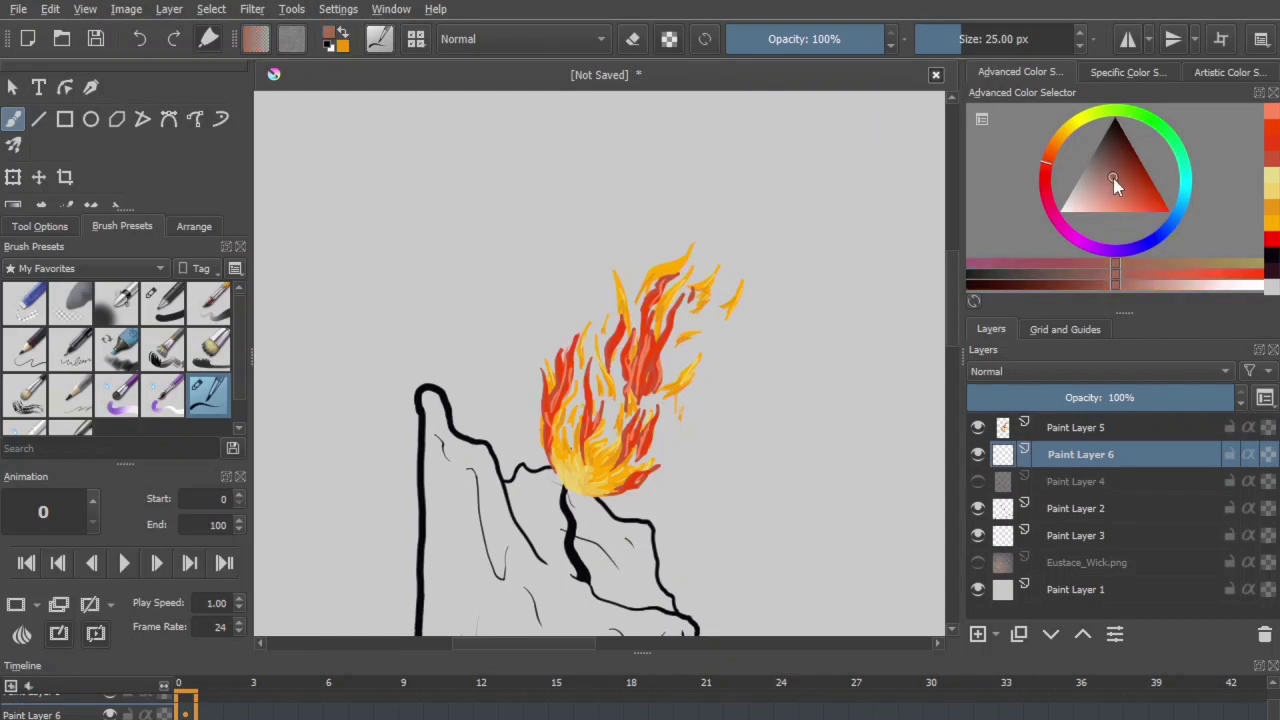
pyautogui.moveTo(580, 362)
pyautogui.mouseDown()
pyautogui.moveTo(653, 290)
pyautogui.moveTo(718, 255)
pyautogui.moveTo(680, 308)
pyautogui.moveTo(686, 373)
pyautogui.mouseUp()
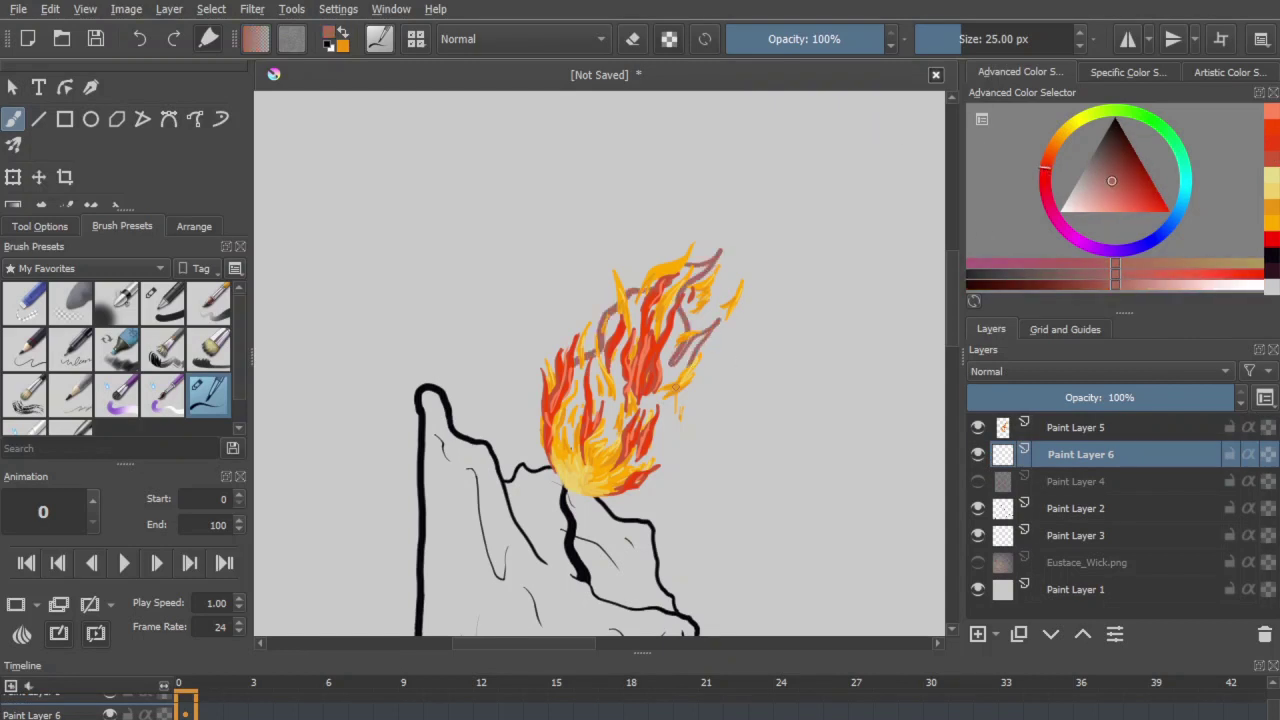
pyautogui.press('f')
pyautogui.click(612, 400)
pyautogui.press('b')
pyautogui.hotkey('ctrl', '+')
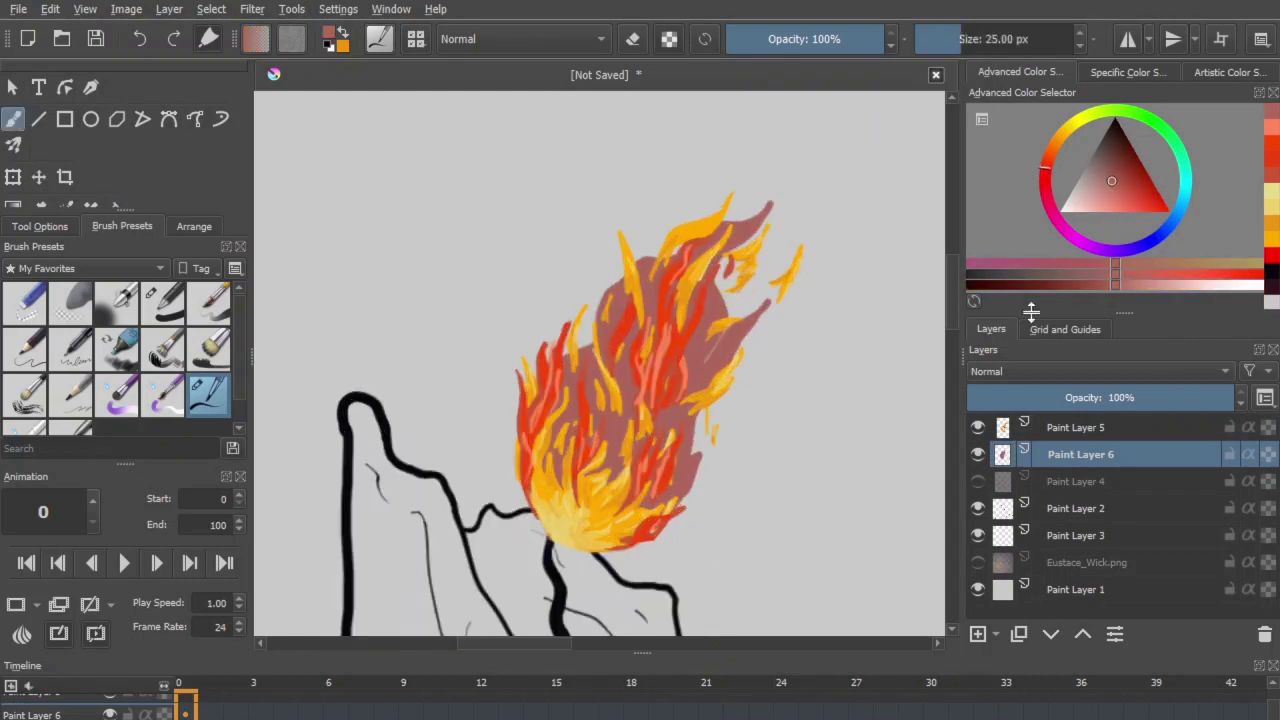
# Step: Paint darker red strokes over the dusty red backing and set Paint Layer 6's opacity to 70%
pyautogui.click(1127, 174)
pyautogui.moveTo(556, 410); pyautogui.dragTo(579, 375)
pyautogui.moveTo(556, 486); pyautogui.dragTo(562, 418)
pyautogui.moveTo(563, 418)
pyautogui.mouseDown()
pyautogui.moveTo(583, 380)
pyautogui.moveTo(613, 361)
pyautogui.mouseUp()
pyautogui.moveTo(604, 436)
pyautogui.mouseDown()
pyautogui.moveTo(625, 404)
pyautogui.moveTo(600, 470)
pyautogui.mouseUp()
pyautogui.moveTo(712, 340)
pyautogui.mouseDown()
pyautogui.moveTo(664, 436)
pyautogui.moveTo(676, 436)
pyautogui.mouseUp()
pyautogui.moveTo(682, 446); pyautogui.dragTo(664, 512)
pyautogui.moveTo(708, 296); pyautogui.dragTo(691, 367)
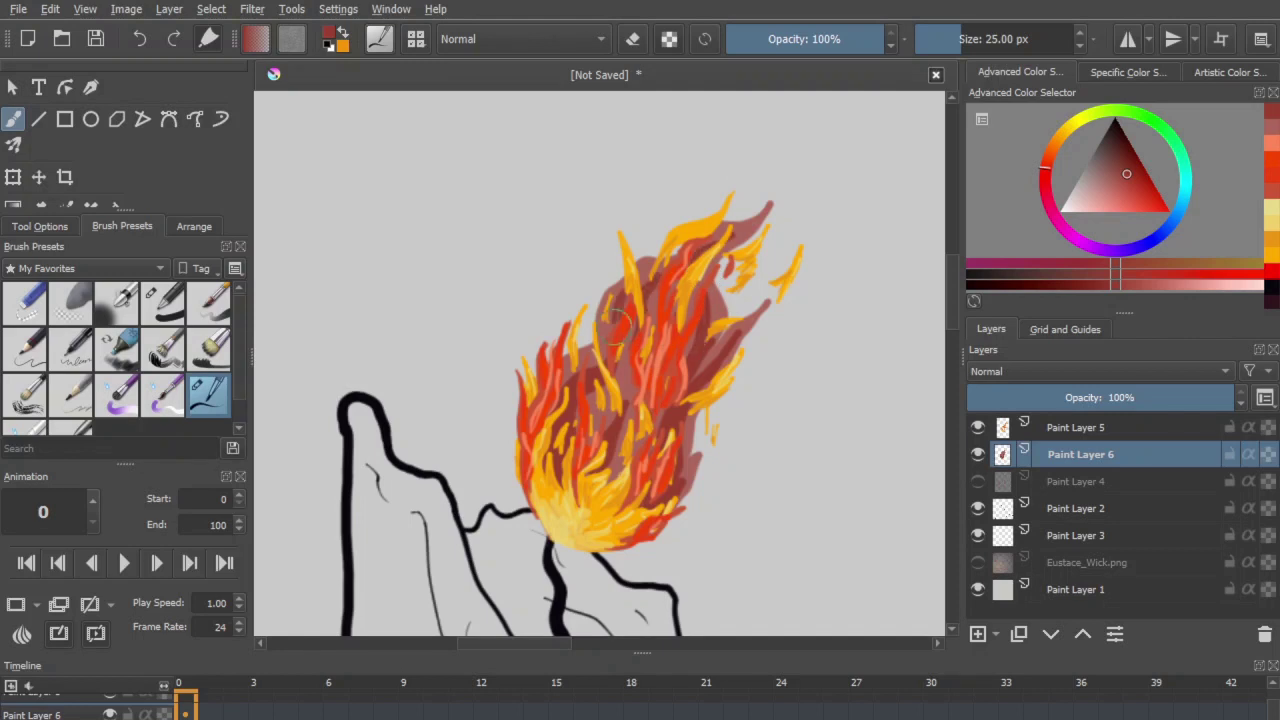
pyautogui.click(1153, 397)
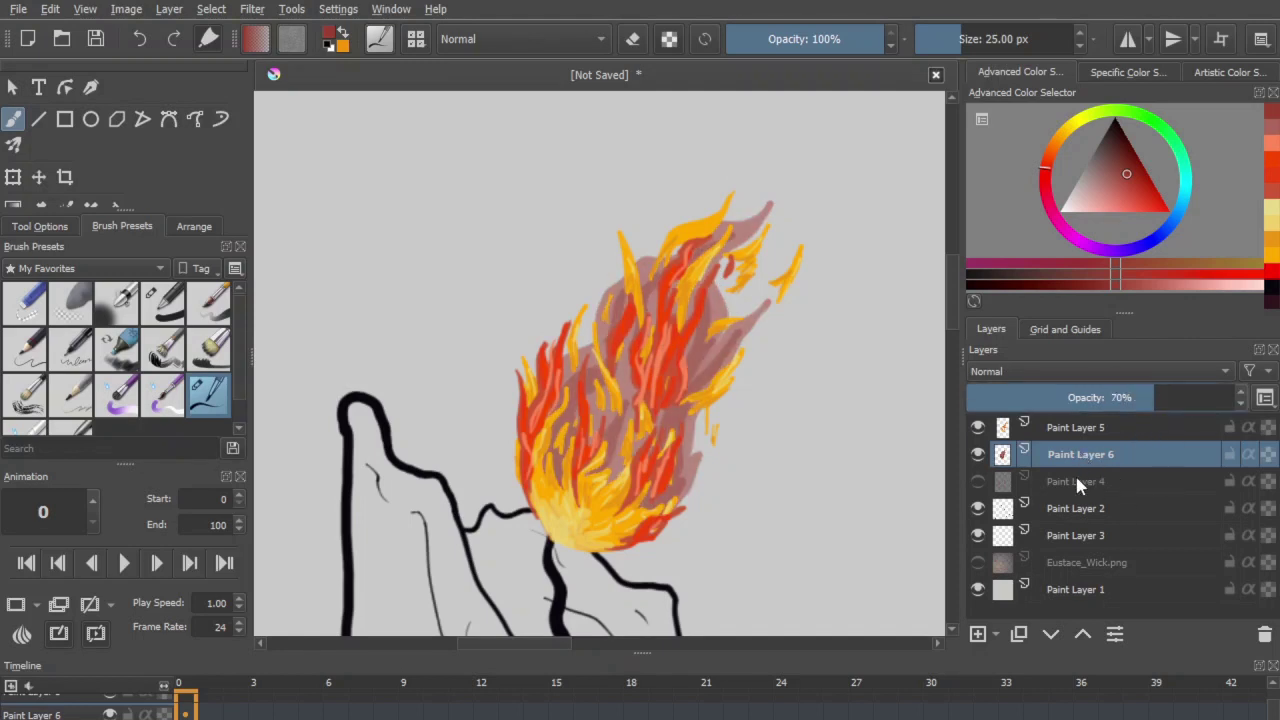
# Step: Extend the dusty red backing with thin pointed wisps at the flame's tips and along its edges
pyautogui.moveTo(1130, 205); pyautogui.dragTo(1100, 186)
pyautogui.scroll(-1, 80, 400)
pyautogui.click(25, 410)
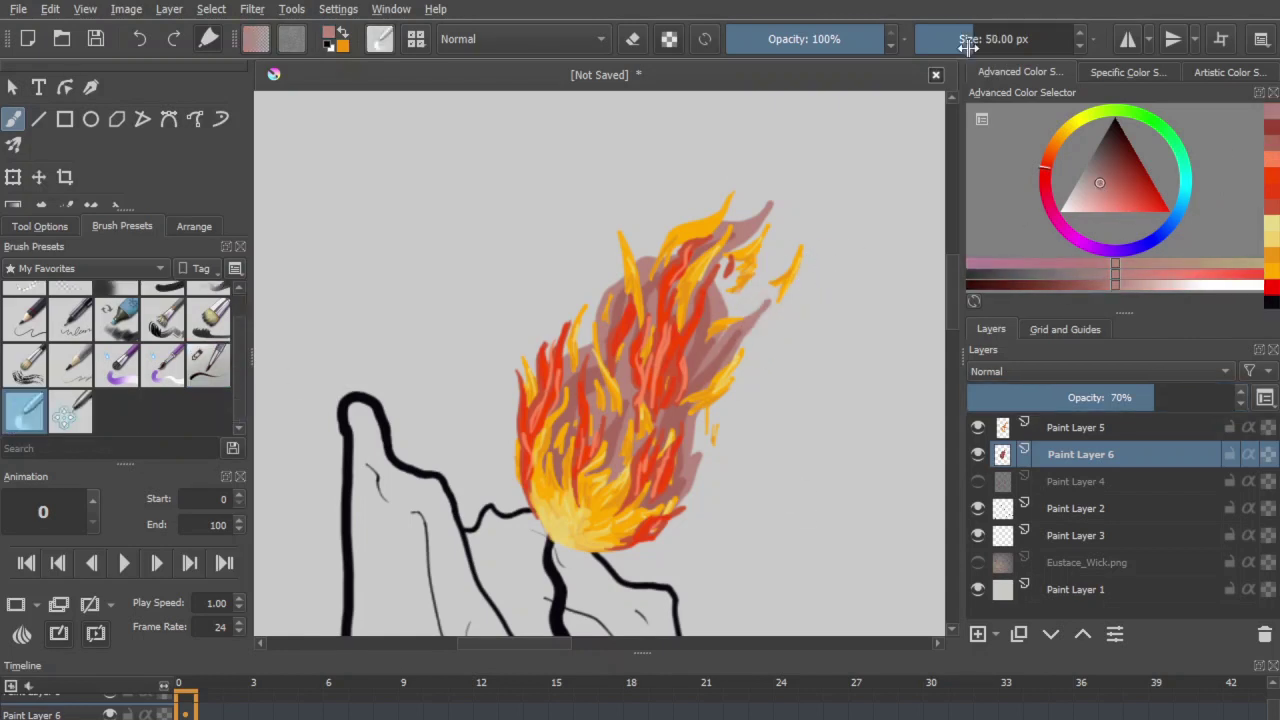
pyautogui.press('/')
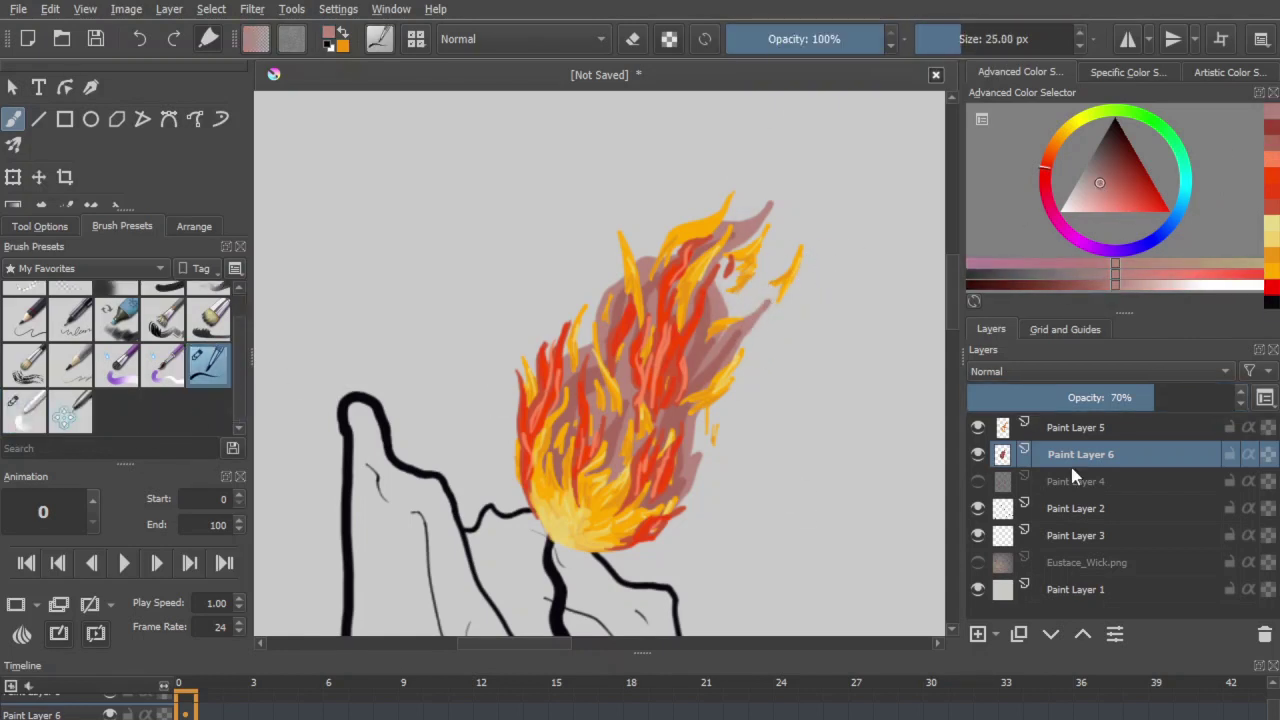
pyautogui.click(1273, 143)
pyautogui.moveTo(774, 290)
pyautogui.mouseDown()
pyautogui.moveTo(722, 327)
pyautogui.moveTo(752, 234)
pyautogui.mouseUp()
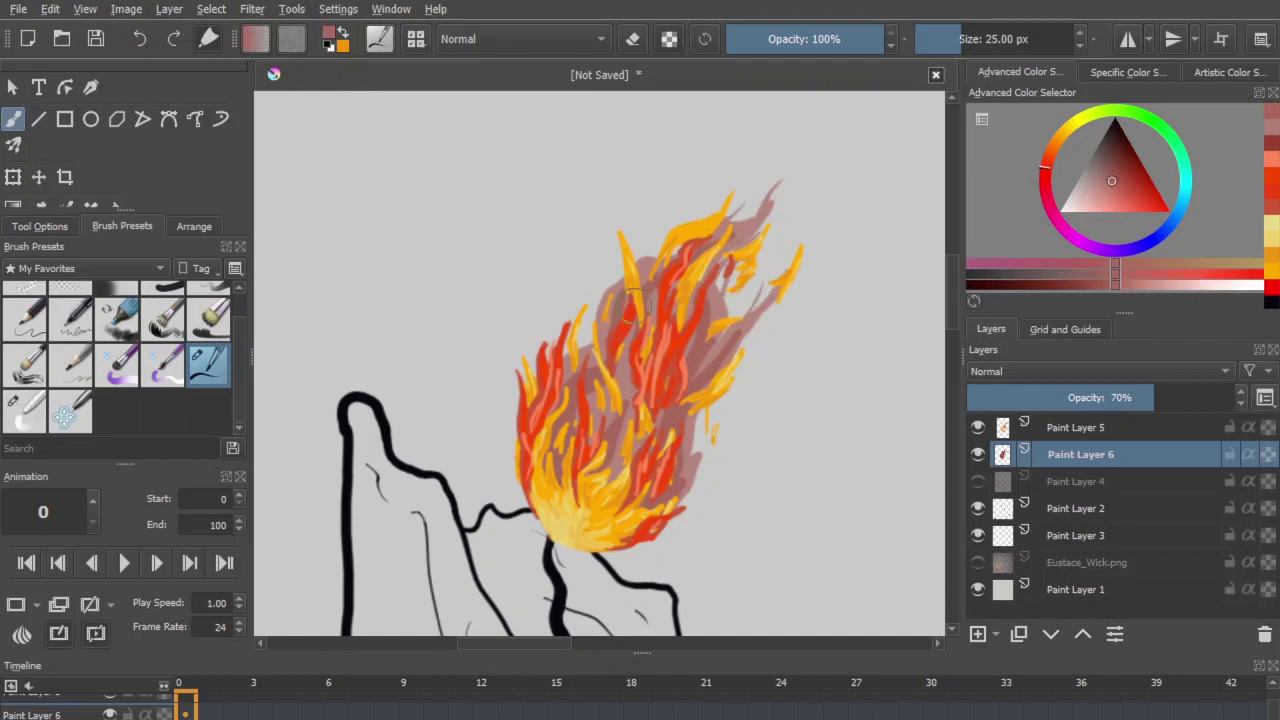
pyautogui.moveTo(712, 495)
pyautogui.mouseDown()
pyautogui.moveTo(700, 440)
pyautogui.moveTo(700, 455)
pyautogui.mouseUp()
# Step: Add another paint layer behind the flame, outline the flame's body in dark brown and fill the outline
pyautogui.press('-')
pyautogui.press('-')
pyautogui.press('-')
pyautogui.press('+')
pyautogui.press('+')
pyautogui.press('+')
pyautogui.click(1080, 427)
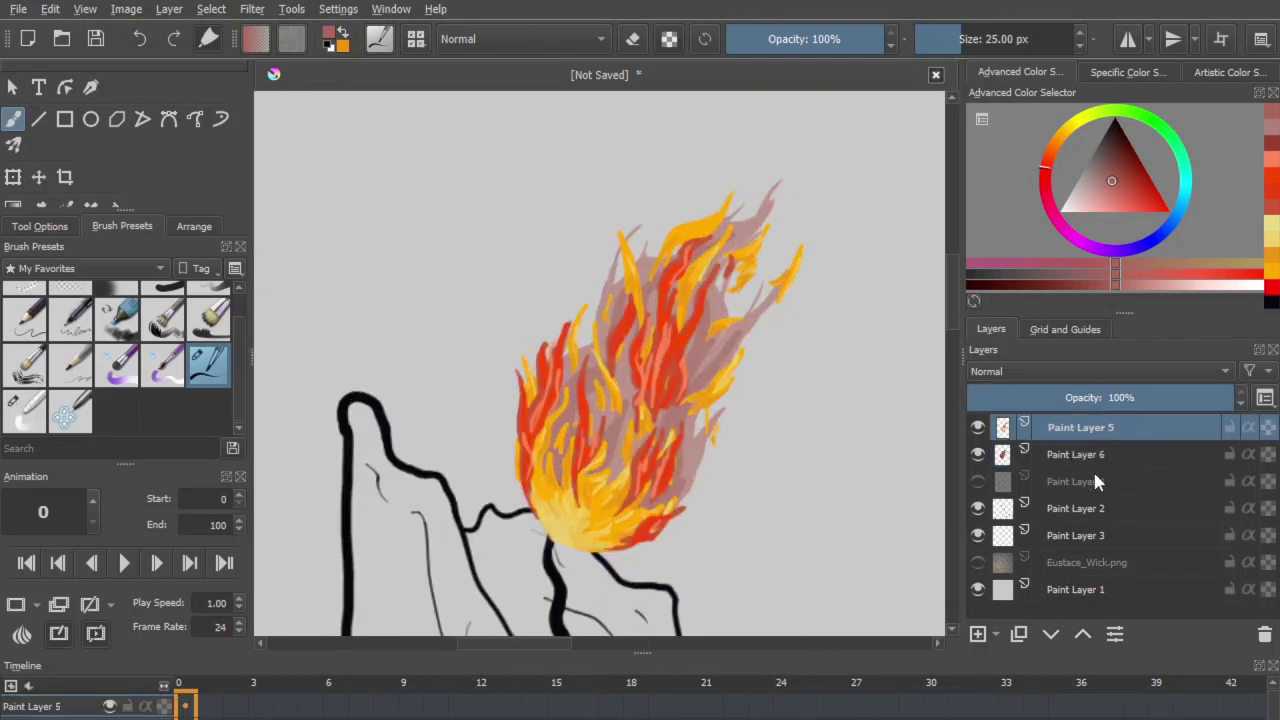
pyautogui.click(977, 634)
pyautogui.click(1119, 147)
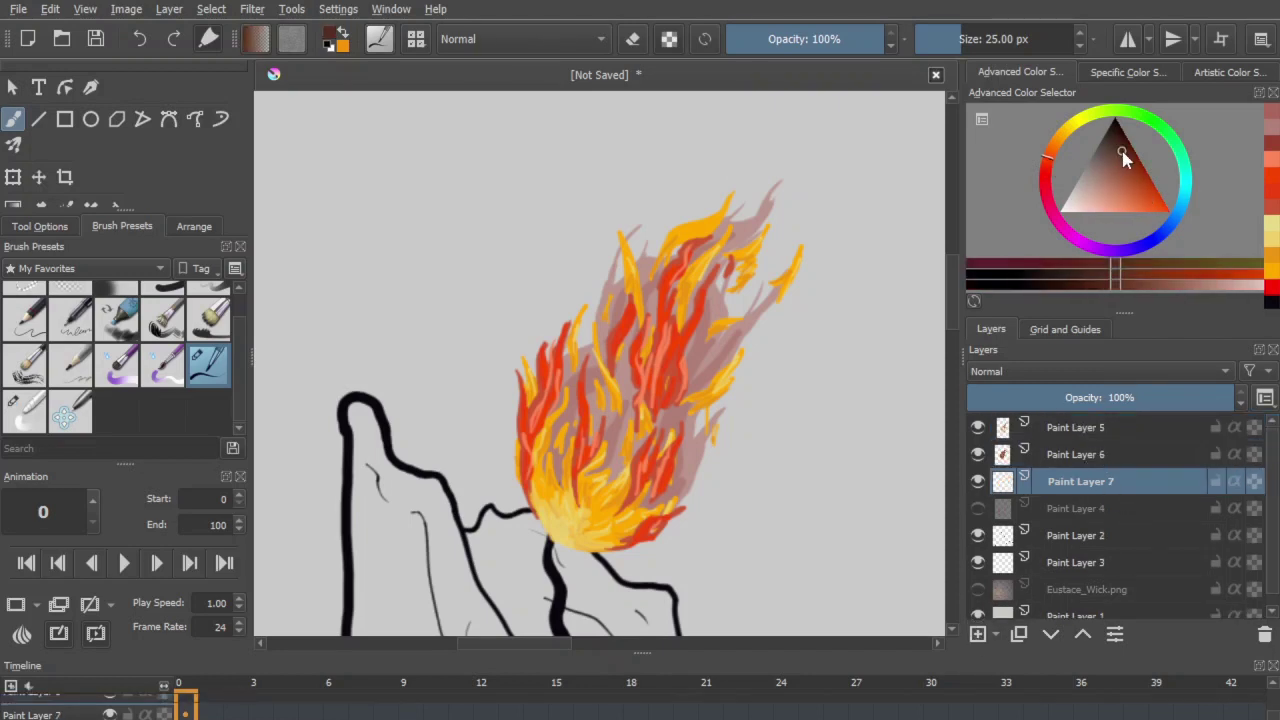
pyautogui.moveTo(568, 320)
pyautogui.mouseDown()
pyautogui.moveTo(672, 220)
pyautogui.moveTo(692, 296)
pyautogui.moveTo(682, 464)
pyautogui.moveTo(542, 424)
pyautogui.mouseUp()
pyautogui.press('f')
pyautogui.click(603, 468)
# Step: Move Paint Layer 7 above Paint Layer 6 and set its opacity to 63%
pyautogui.moveTo(1086, 481); pyautogui.dragTo(1086, 454)
pyautogui.click(1160, 397)
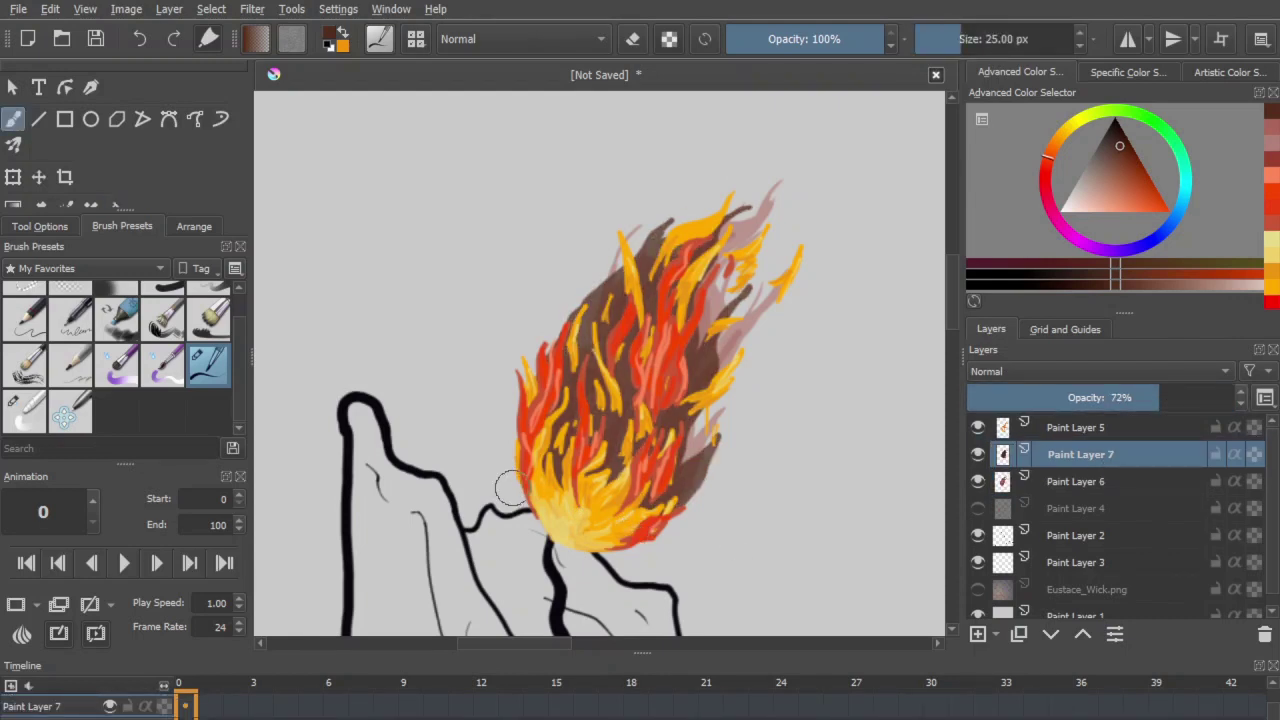
pyautogui.click(1134, 397)
# Step: Shade the flame's dark body on Paint Layer 7 with dark brown and deep purple strokes between the orange and red tongues
pyautogui.click(1127, 169)
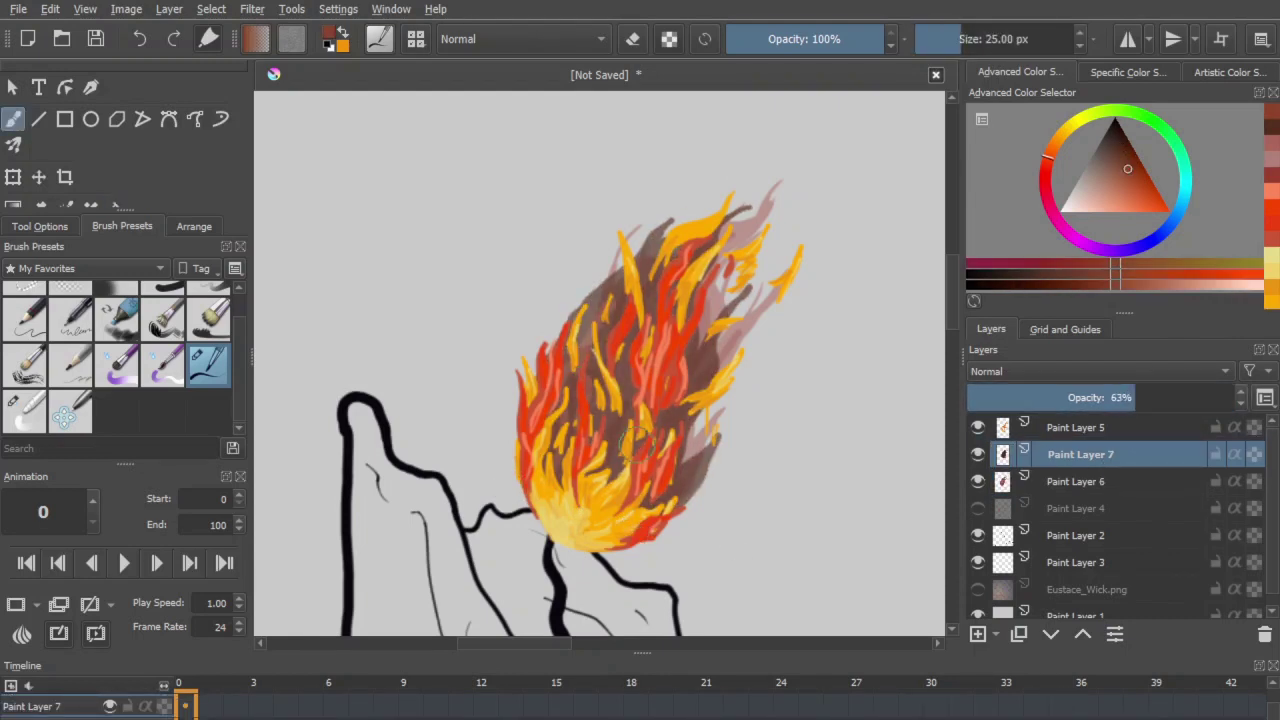
pyautogui.click(1116, 146)
pyautogui.moveTo(552, 455); pyautogui.dragTo(558, 483)
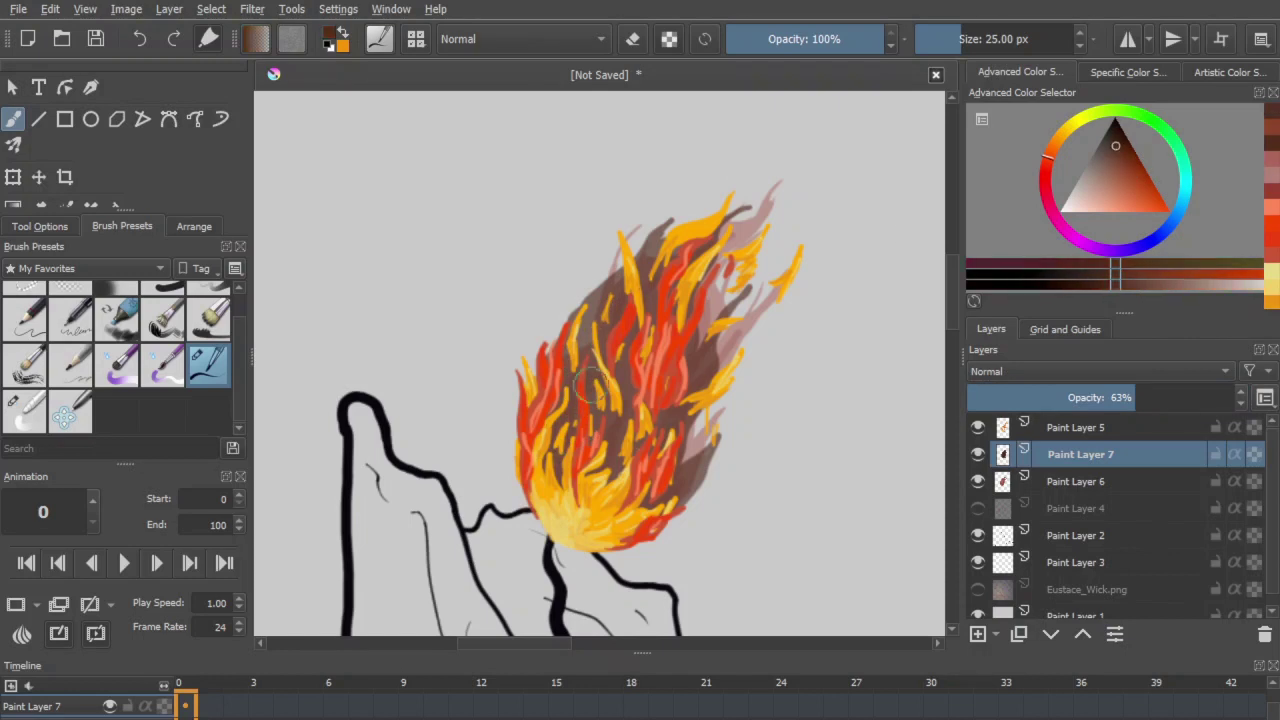
pyautogui.click(1065, 185)
pyautogui.click(1082, 241)
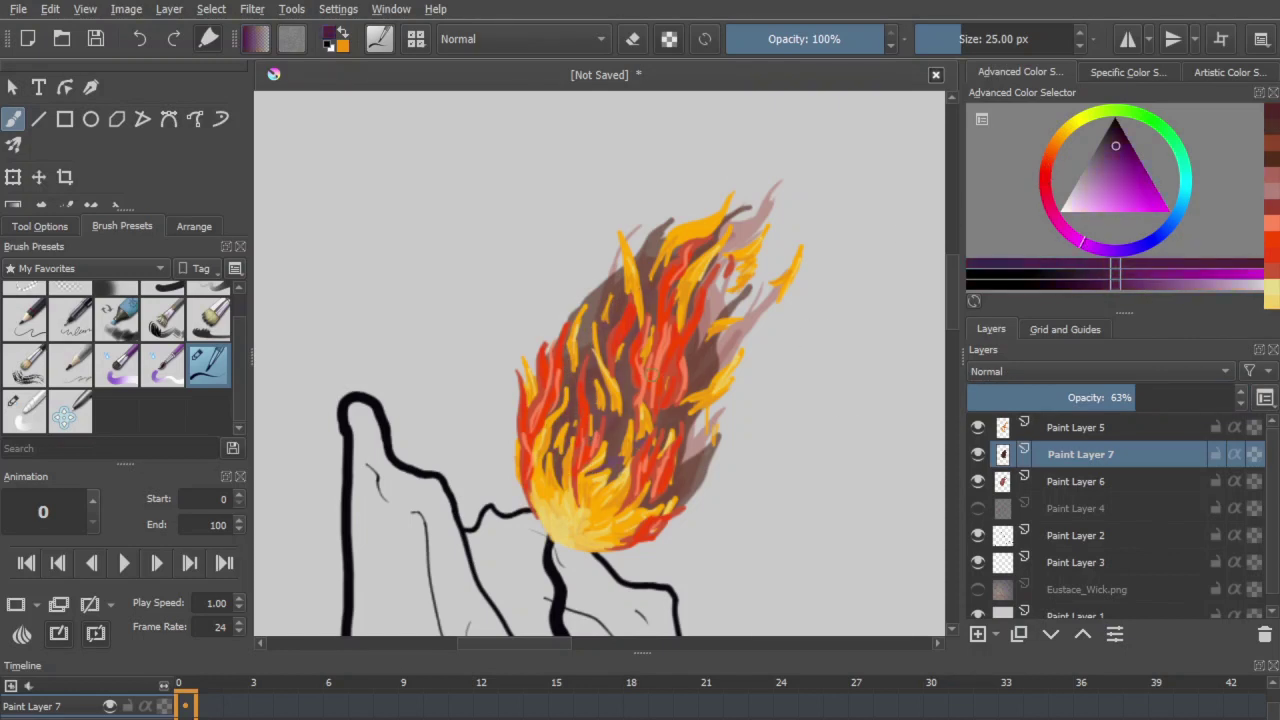
pyautogui.click(1117, 133)
pyautogui.moveTo(621, 434); pyautogui.dragTo(598, 470)
pyautogui.moveTo(618, 457); pyautogui.dragTo(606, 481)
pyautogui.moveTo(594, 394); pyautogui.dragTo(604, 430)
pyautogui.moveTo(570, 420); pyautogui.dragTo(565, 457)
pyautogui.moveTo(709, 347)
pyautogui.mouseDown()
pyautogui.moveTo(695, 391)
pyautogui.moveTo(680, 394)
pyautogui.moveTo(588, 368)
pyautogui.mouseUp()
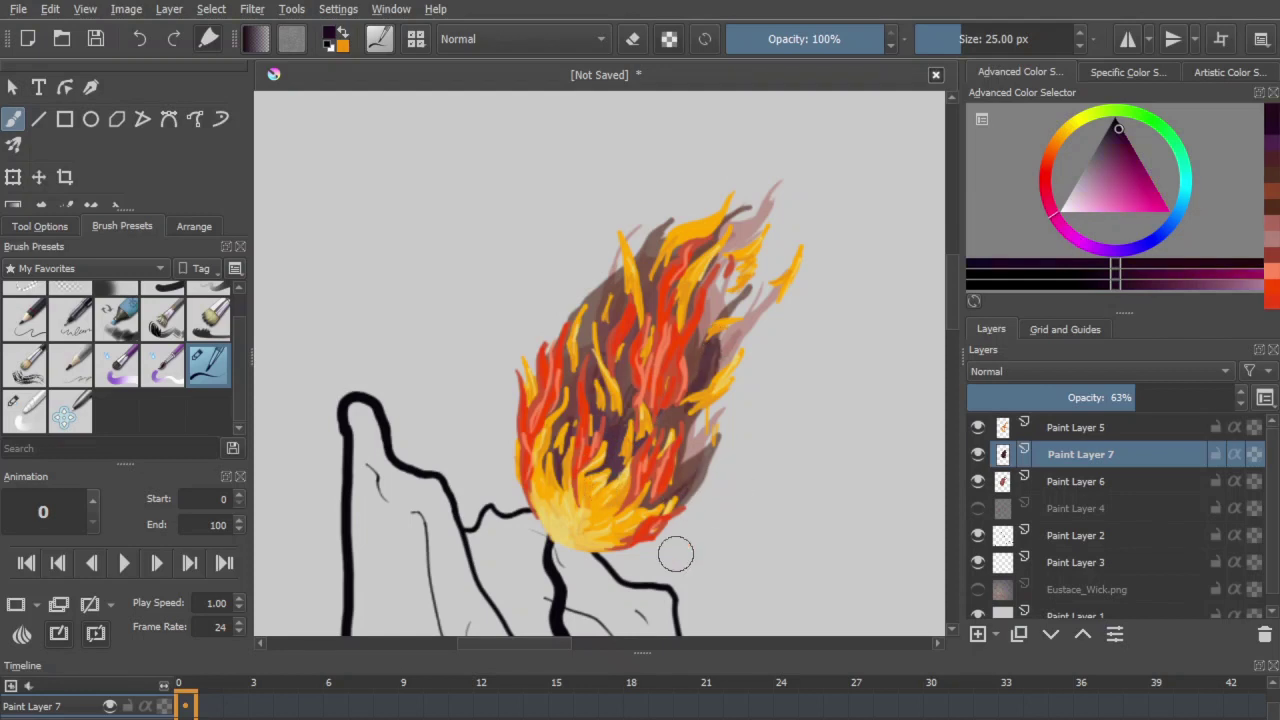
# Step: Move Paint Layer 7 below Paint Layer 6 and set its opacity to 44%
pyautogui.press('-')
pyautogui.press('-')
pyautogui.press('-')
pyautogui.click(1085, 398)
pyautogui.moveTo(1096, 452); pyautogui.dragTo(1121, 488)
pyautogui.press('+')
pyautogui.press('+')
pyautogui.press('+')
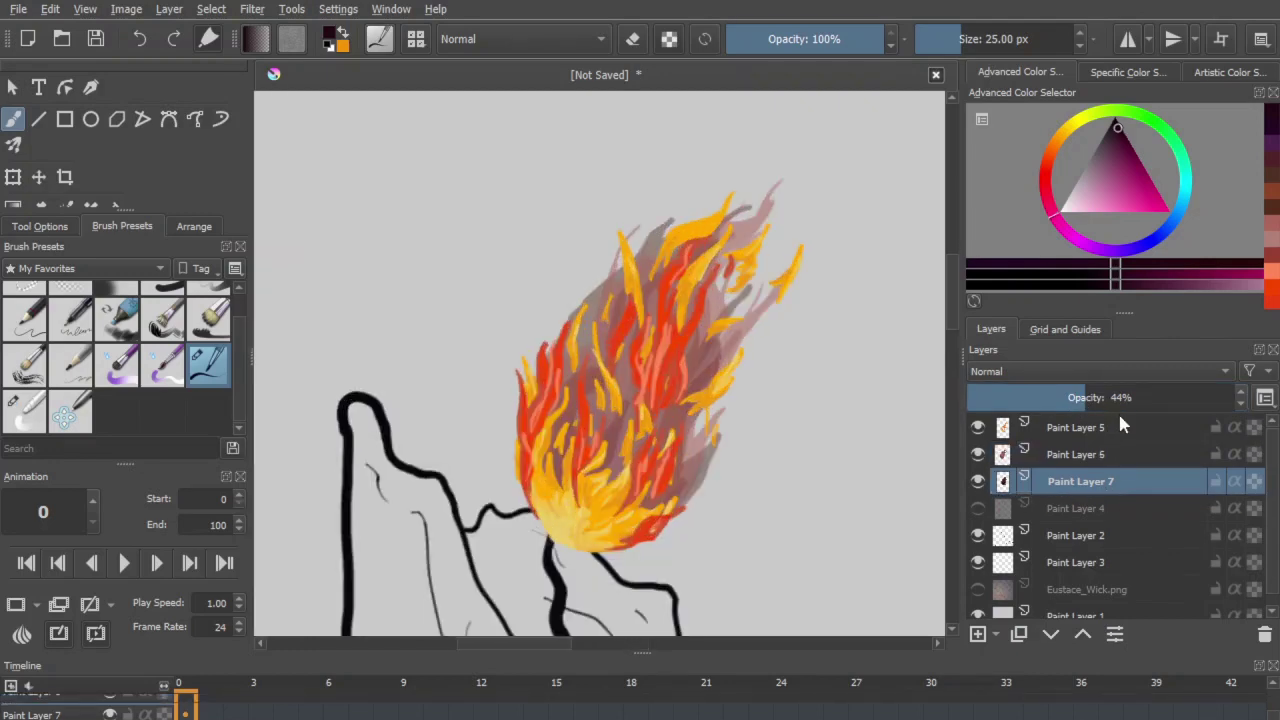
# Step: Raise Paint Layer 7's opacity to 63% and check the flame against the whole candle
pyautogui.press('-')
pyautogui.press('-')
pyautogui.click(1135, 399)
pyautogui.press('+')
pyautogui.press('+')
pyautogui.press('-')
pyautogui.press('-')
pyautogui.press('-')
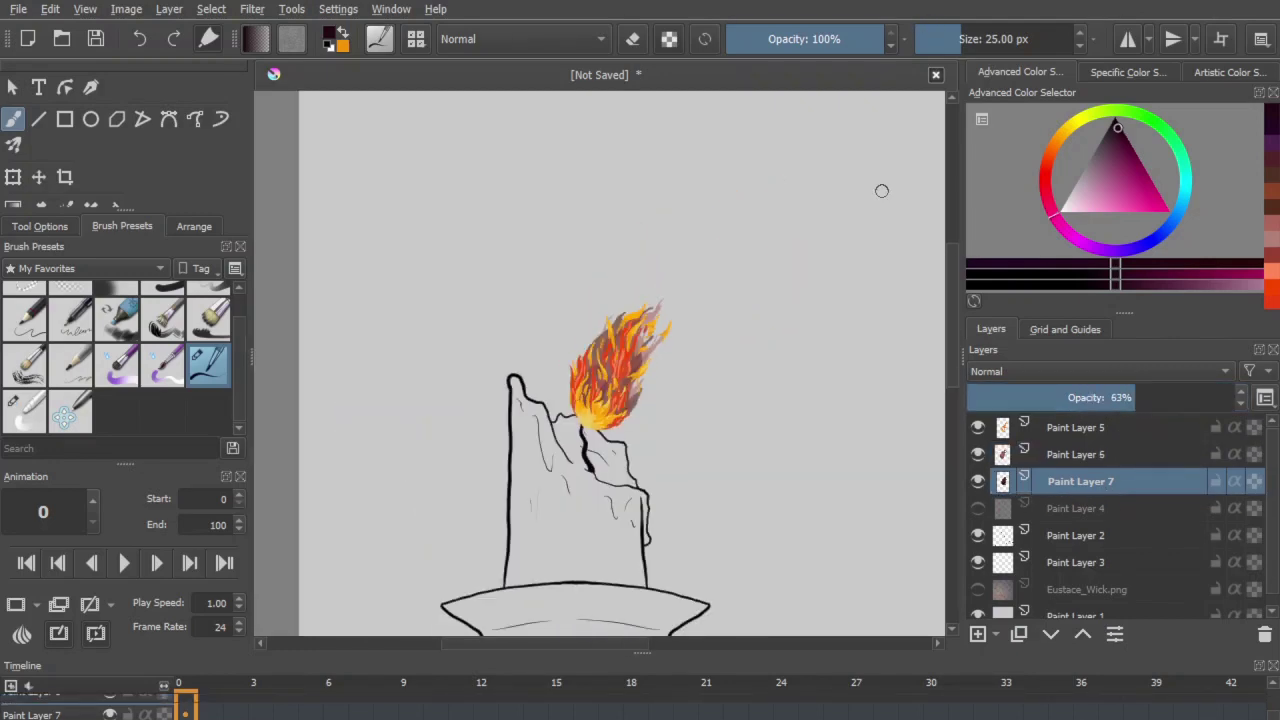
# Step: Edge the rounded underside of the flame with dark purple and maroon strokes on Paint Layer 7
pyautogui.hotkey('ctrl', '+')
pyautogui.hotkey('ctrl', '+')
pyautogui.hotkey('ctrl', '+')
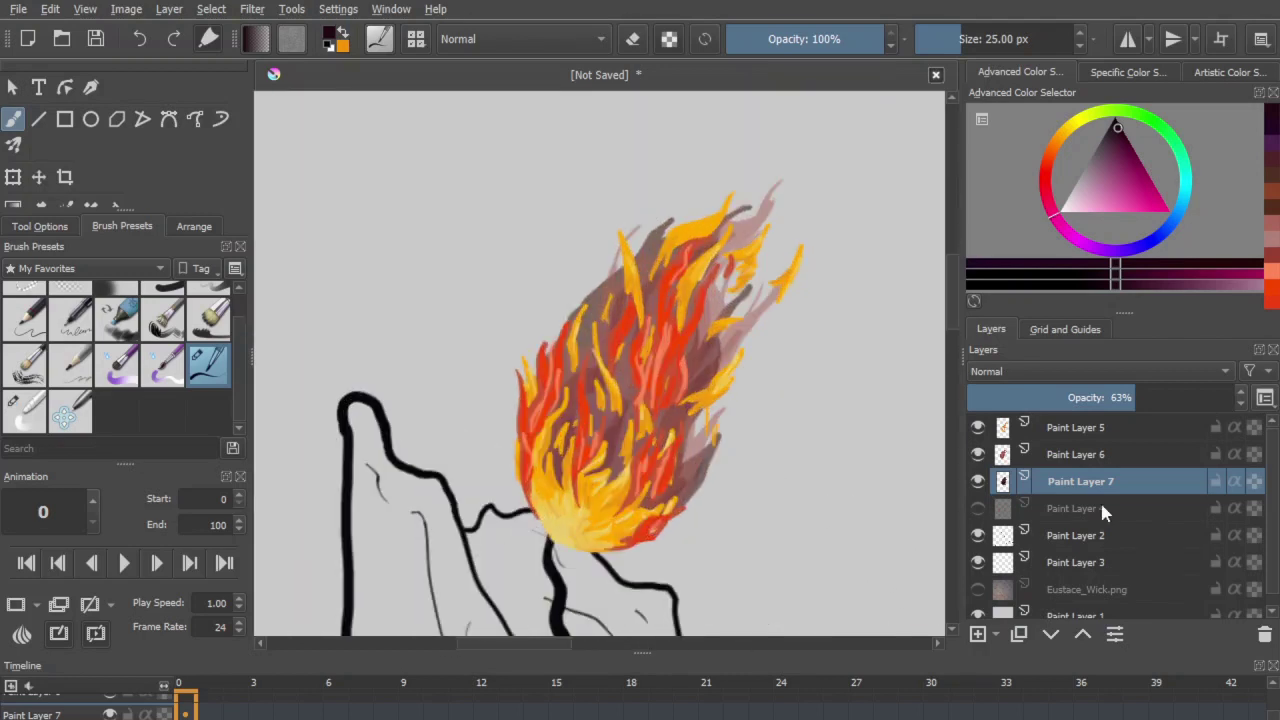
pyautogui.moveTo(521, 484)
pyautogui.mouseDown()
pyautogui.moveTo(560, 538)
pyautogui.moveTo(658, 540)
pyautogui.mouseUp()
pyautogui.click(1270, 158)
pyautogui.moveTo(544, 542); pyautogui.dragTo(594, 556)
# Step: On Paint Layer 5, paint red strokes around the flame's rounded base with reds sampled from the flame
pyautogui.click(1085, 430)
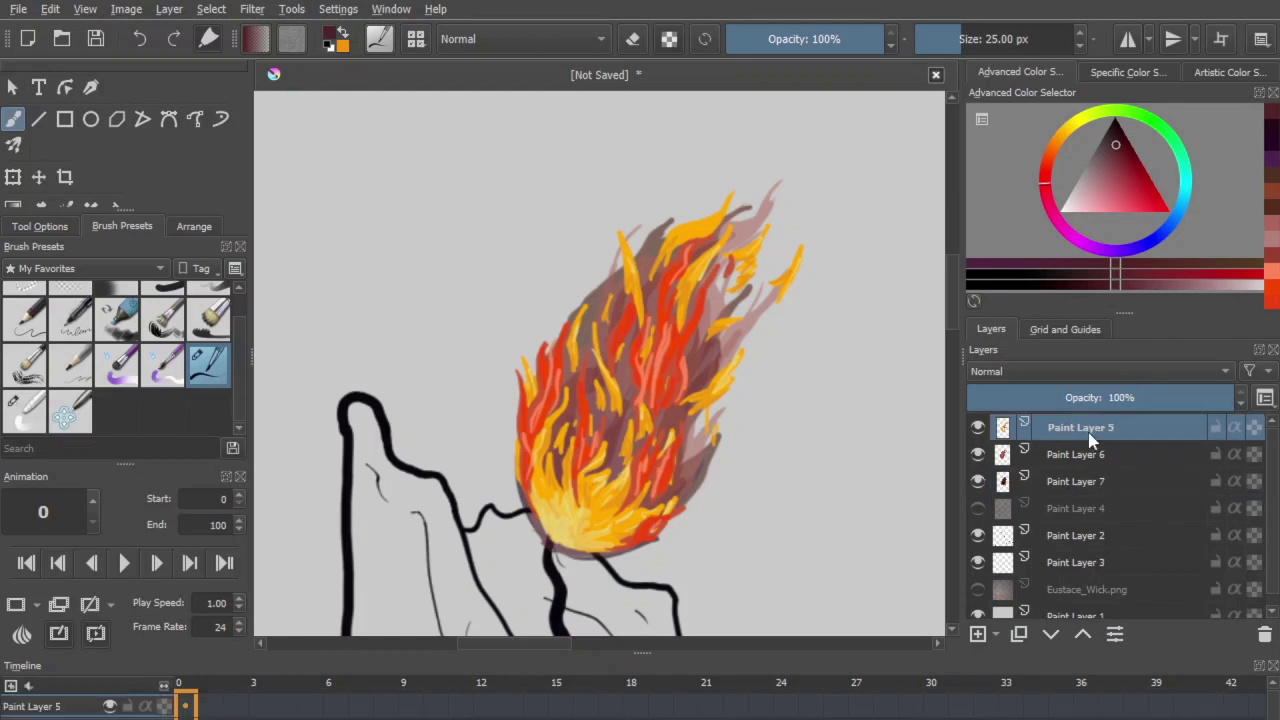
pyautogui.keyDown('ctrl'); pyautogui.click(646, 370); pyautogui.keyUp('ctrl')
pyautogui.moveTo(531, 489)
pyautogui.mouseDown()
pyautogui.moveTo(556, 543)
pyautogui.moveTo(620, 541)
pyautogui.mouseUp()
pyautogui.keyDown('ctrl'); pyautogui.click(615, 455); pyautogui.keyUp('ctrl')
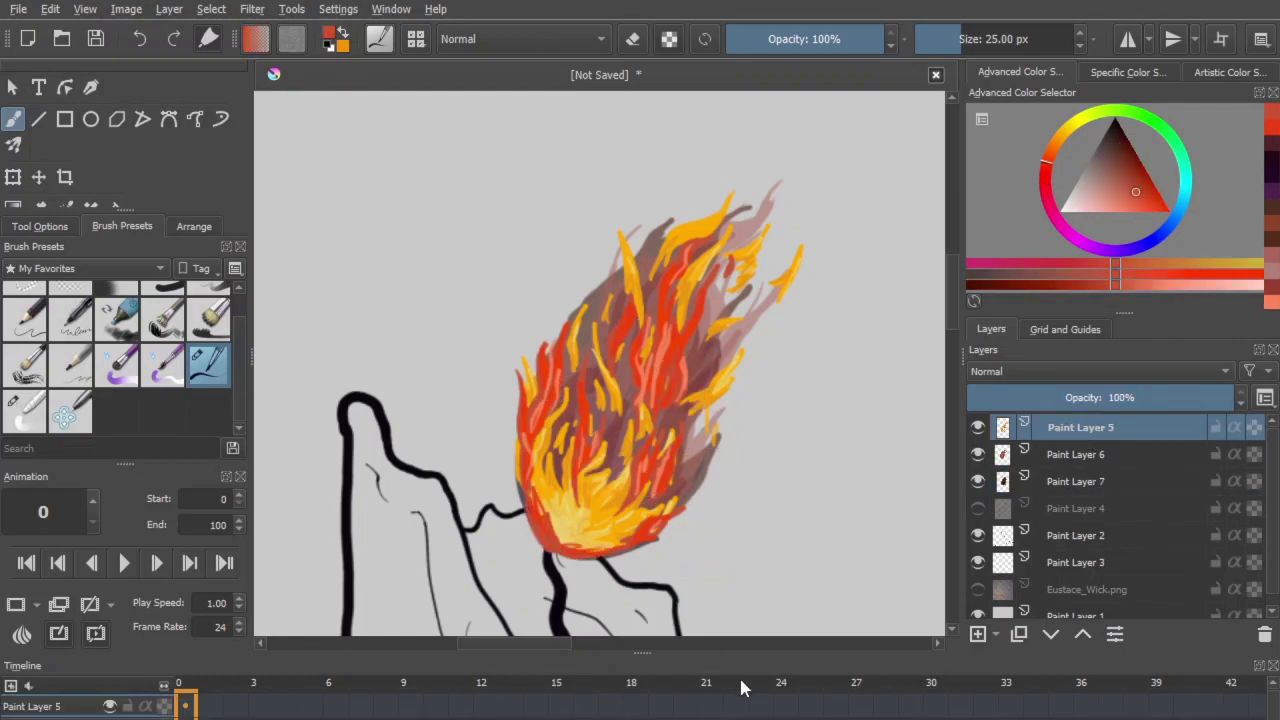
pyautogui.scroll(-2, 617, 368)
pyautogui.scroll(3, 579, 447)
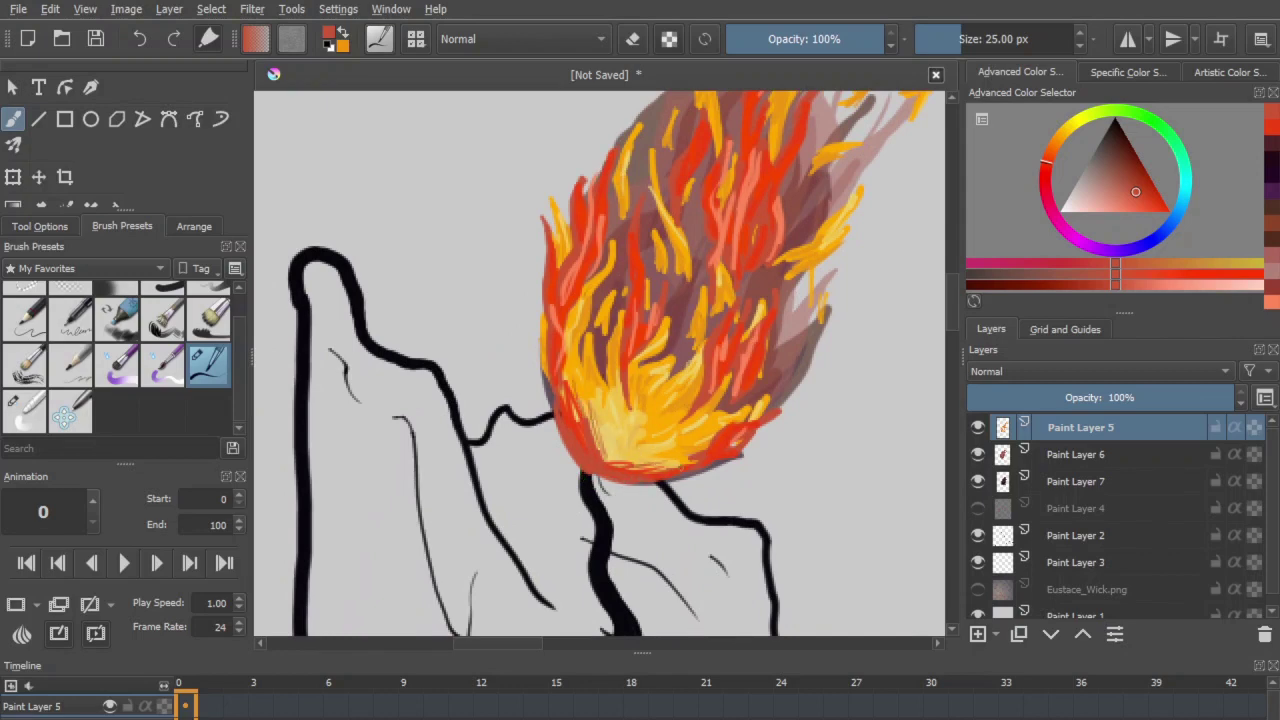
pyautogui.scroll(-3, 671, 600)
pyautogui.scroll(4, 650, 590)
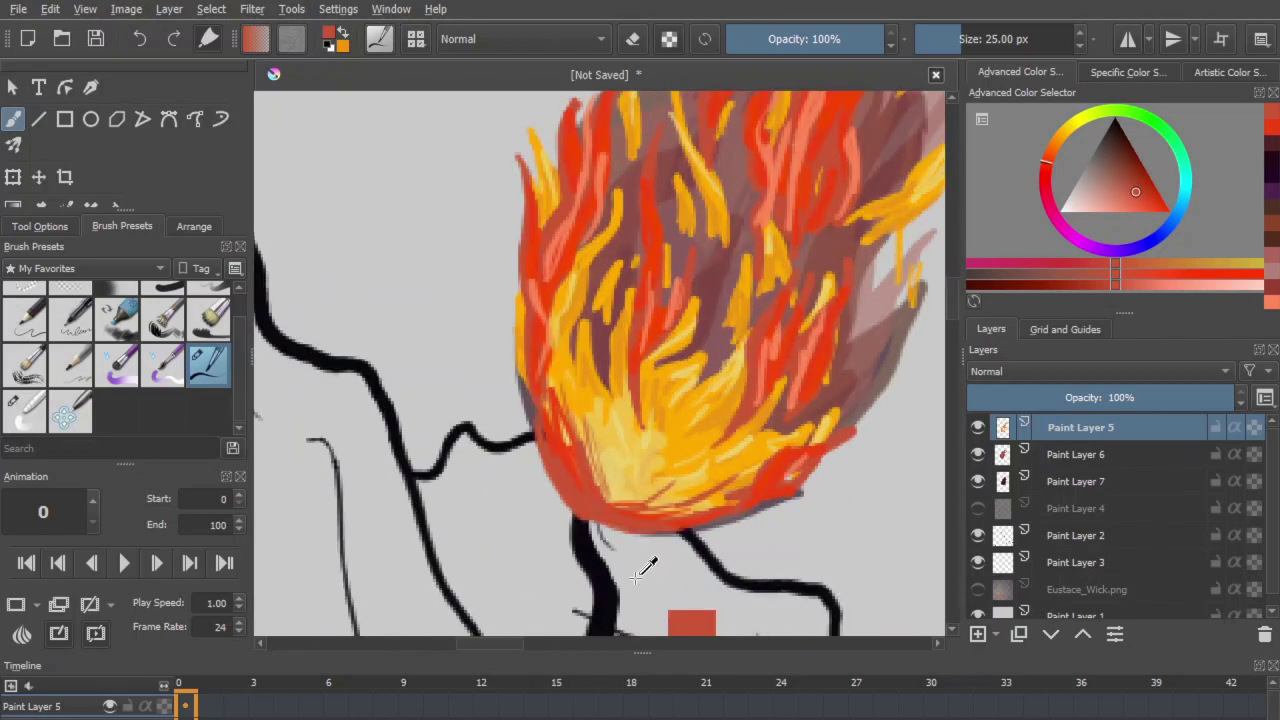
# Step: Sample the pale yellow of the flame's core and paint thin highlight strokes radiating through the lower flame
pyautogui.keyDown('ctrl'); pyautogui.click(630, 442); pyautogui.keyUp('ctrl')
pyautogui.moveTo(575, 479); pyautogui.dragTo(562, 440)
pyautogui.moveTo(602, 490)
pyautogui.mouseDown()
pyautogui.moveTo(586, 418)
pyautogui.moveTo(652, 420)
pyautogui.mouseUp()
pyautogui.moveTo(634, 476); pyautogui.dragTo(690, 394)
pyautogui.moveTo(666, 488); pyautogui.dragTo(712, 460)
pyautogui.moveTo(714, 341); pyautogui.dragTo(722, 481)
pyautogui.moveTo(655, 482); pyautogui.dragTo(660, 378)
pyautogui.moveTo(617, 299); pyautogui.dragTo(575, 376)
pyautogui.moveTo(543, 425); pyautogui.dragTo(549, 500)
# Step: Paint thin wavy pale yellow highlights along the red tongues in the middle and upper flame
pyautogui.moveTo(720, 230); pyautogui.dragTo(646, 292)
pyautogui.moveTo(692, 253); pyautogui.dragTo(658, 303)
pyautogui.moveTo(758, 178); pyautogui.dragTo(741, 253)
pyautogui.moveTo(797, 122); pyautogui.dragTo(758, 197)
pyautogui.moveTo(760, 296); pyautogui.dragTo(731, 376)
pyautogui.moveTo(811, 240); pyautogui.dragTo(772, 388)
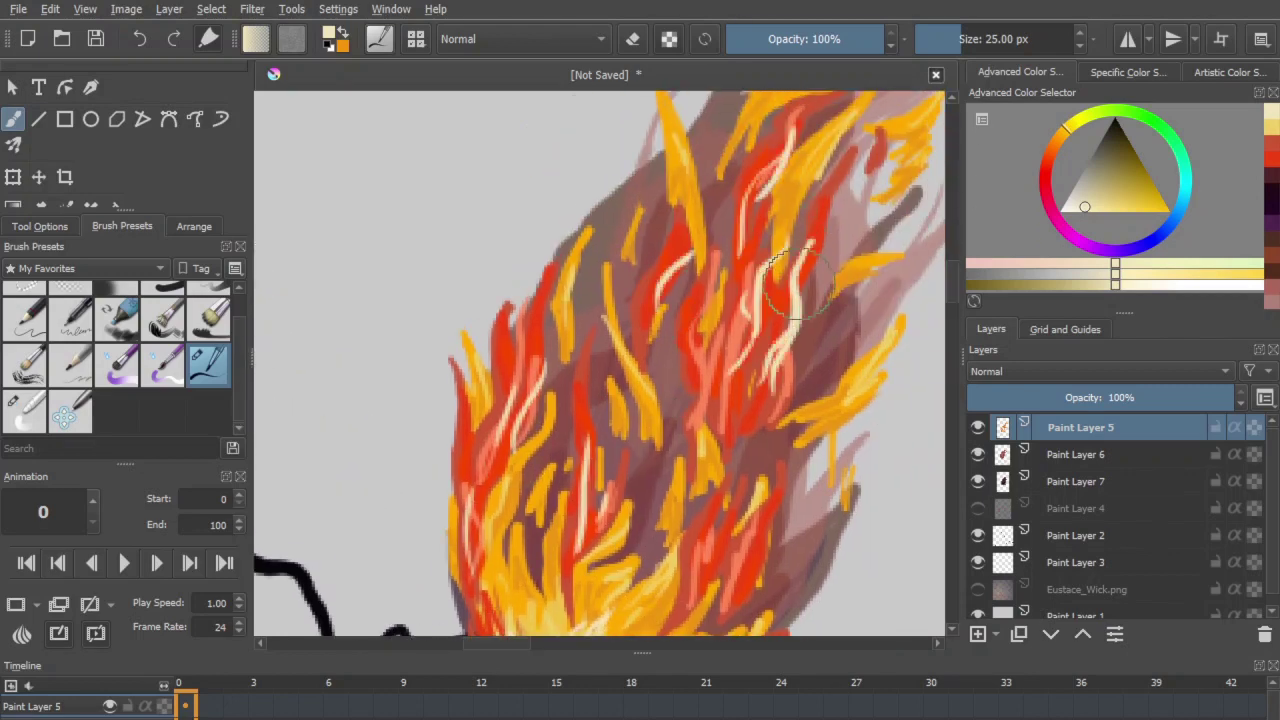
pyautogui.moveTo(795, 294); pyautogui.dragTo(720, 224)
pyautogui.moveTo(786, 268); pyautogui.dragTo(744, 346)
pyautogui.moveTo(701, 402); pyautogui.dragTo(670, 510)
pyautogui.moveTo(660, 392)
pyautogui.mouseDown()
pyautogui.moveTo(612, 500)
pyautogui.moveTo(604, 560)
pyautogui.mouseUp()
# Step: Add a paint layer and place it directly below Paint Layer 5
pyautogui.hotkey('ctrl', '-')
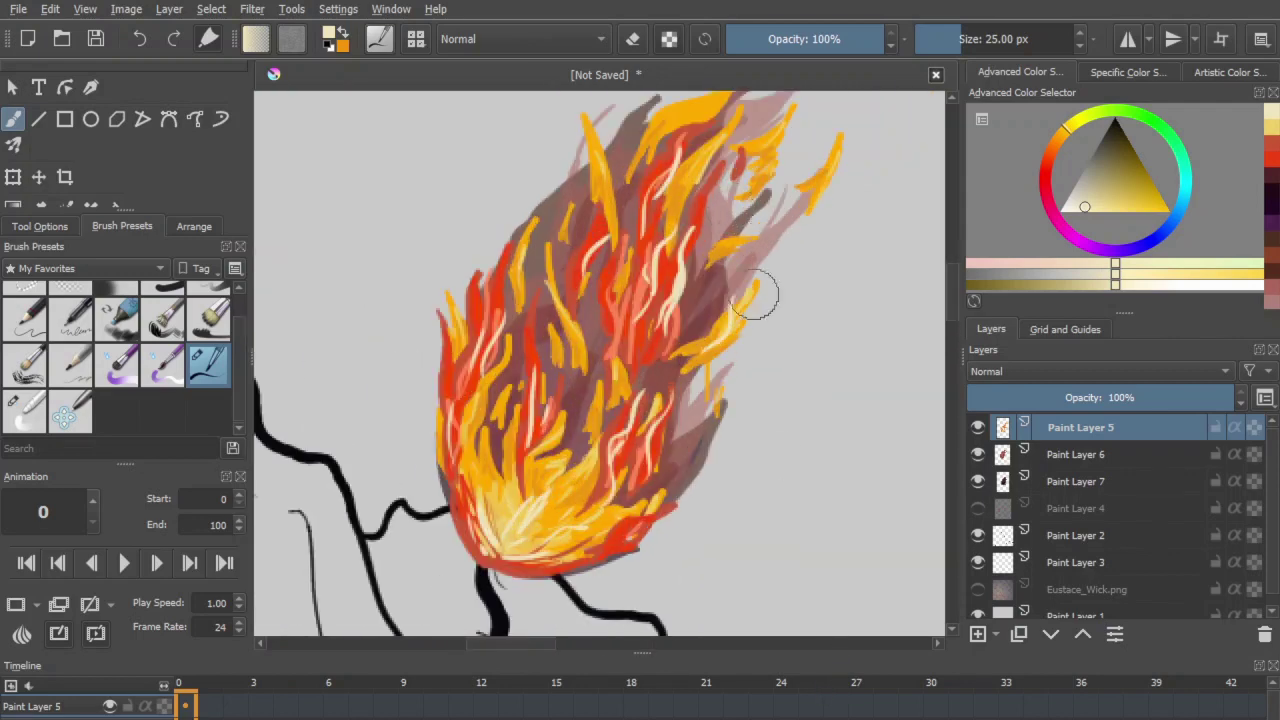
pyautogui.hotkey('ctrl', '-')
pyautogui.hotkey('ctrl', '-')
pyautogui.hotkey('ctrl', '-')
pyautogui.click(978, 634)
pyautogui.click(1051, 634)
# Step: Outline the flame's body in red sampled from the flame and fill the outline on Paint Layer 8
pyautogui.keyDown('ctrl'); pyautogui.click(571, 420); pyautogui.keyUp('ctrl')
pyautogui.hotkey('ctrl', '+')
pyautogui.hotkey('ctrl', '+')
pyautogui.moveTo(512, 463); pyautogui.dragTo(634, 213)
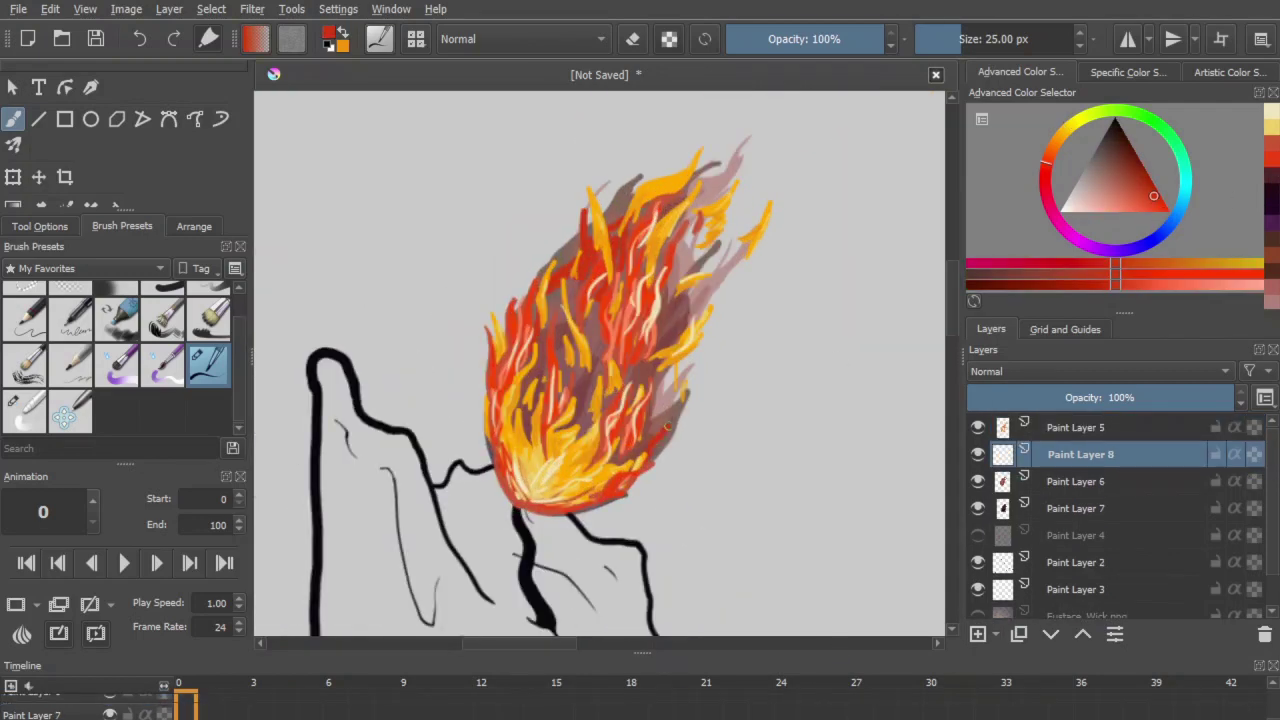
pyautogui.moveTo(704, 300); pyautogui.dragTo(689, 260)
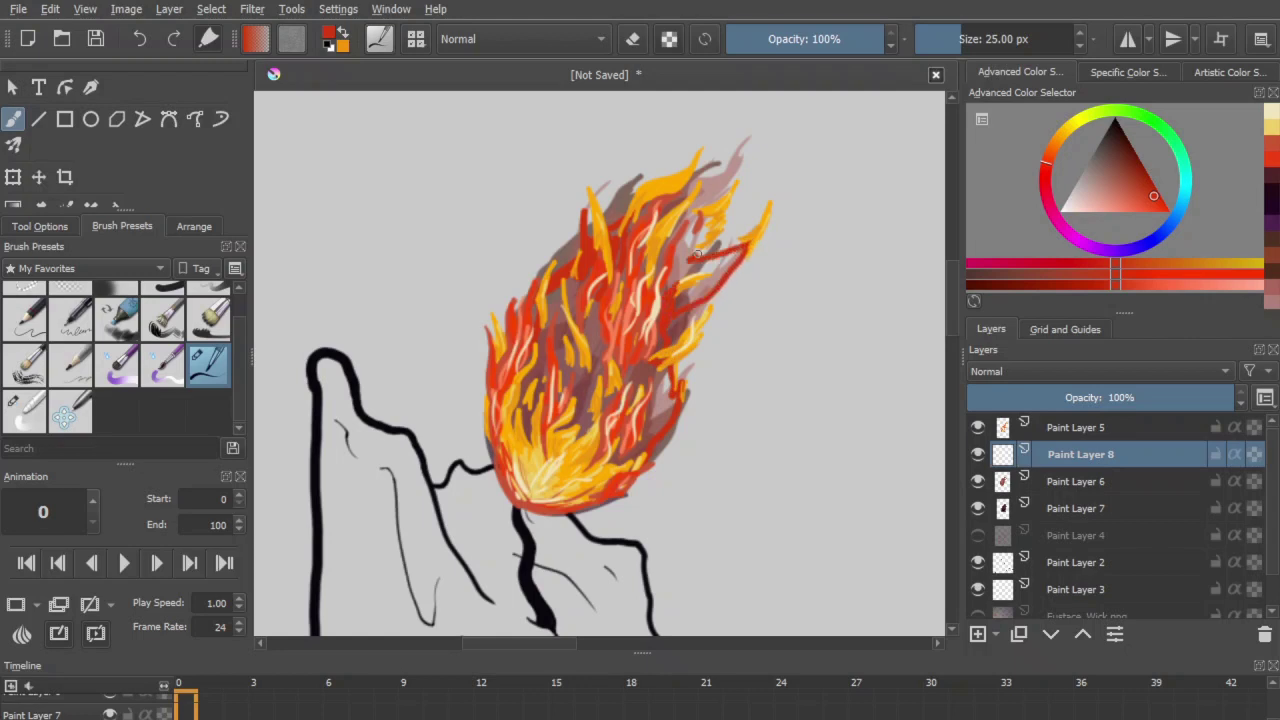
pyautogui.press('f')
pyautogui.click(613, 440)
pyautogui.press('b')
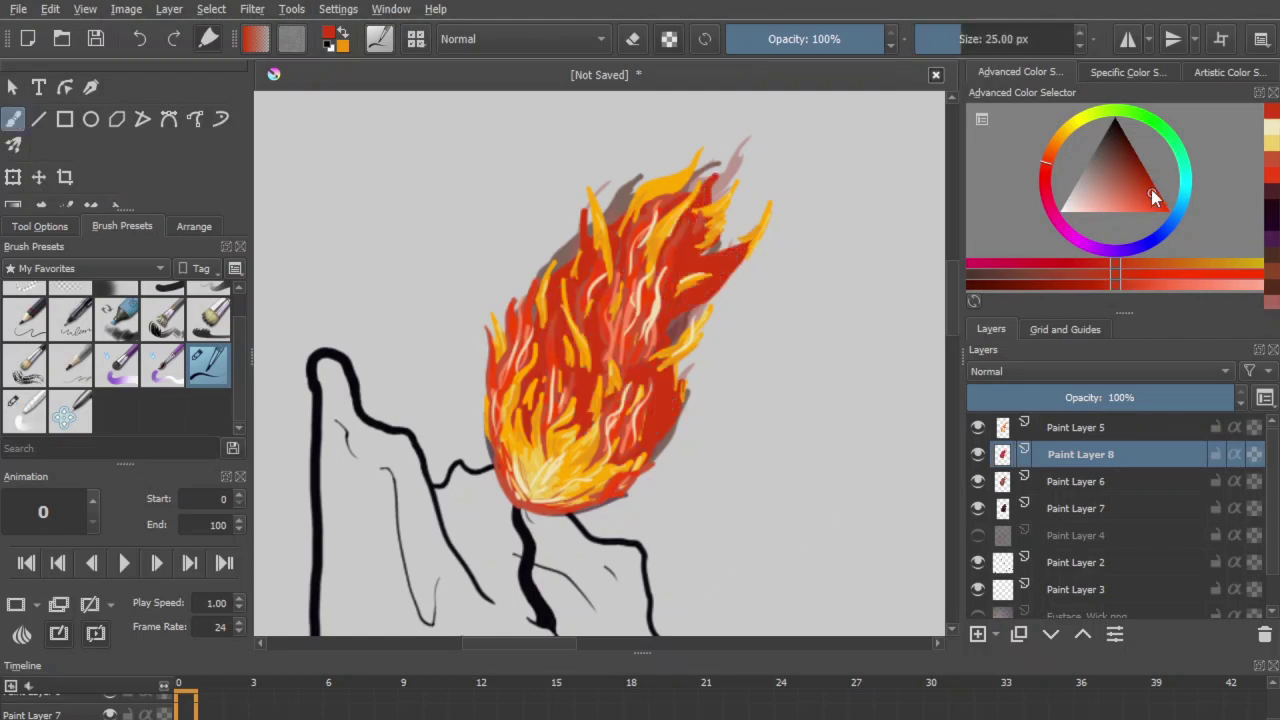
# Step: Paint darker red strokes over the red fill between the flame's yellow and orange tongues
pyautogui.click(1144, 177)
pyautogui.moveTo(655, 414); pyautogui.dragTo(654, 374)
pyautogui.moveTo(676, 270); pyautogui.dragTo(691, 218)
pyautogui.moveTo(562, 314); pyautogui.dragTo(540, 410)
pyautogui.moveTo(600, 284); pyautogui.dragTo(582, 436)
pyautogui.moveTo(638, 352); pyautogui.dragTo(627, 361)
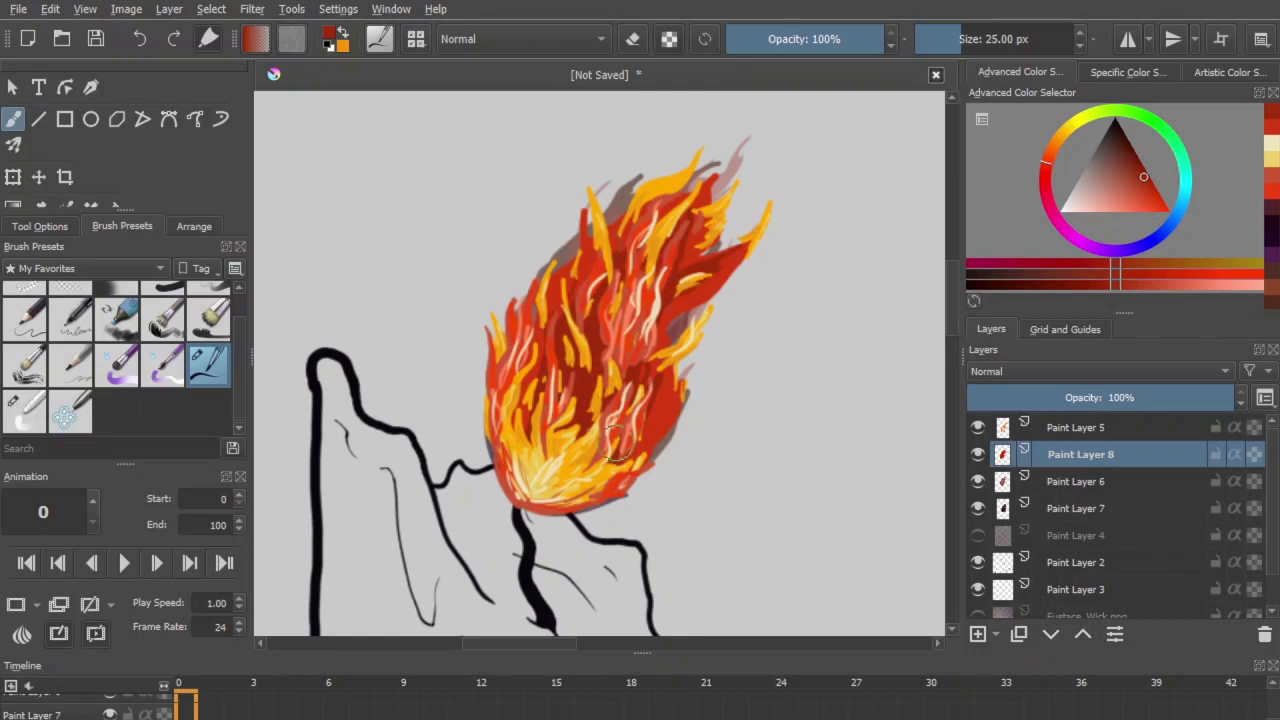
# Step: Set Paint Layer 8's opacity to 84%, judging the flame at different zoom levels
pyautogui.press('-')
pyautogui.press('-')
pyautogui.press('-')
pyautogui.press('+')
pyautogui.press('+')
pyautogui.click(1167, 397)
pyautogui.press('-')
pyautogui.press('-')
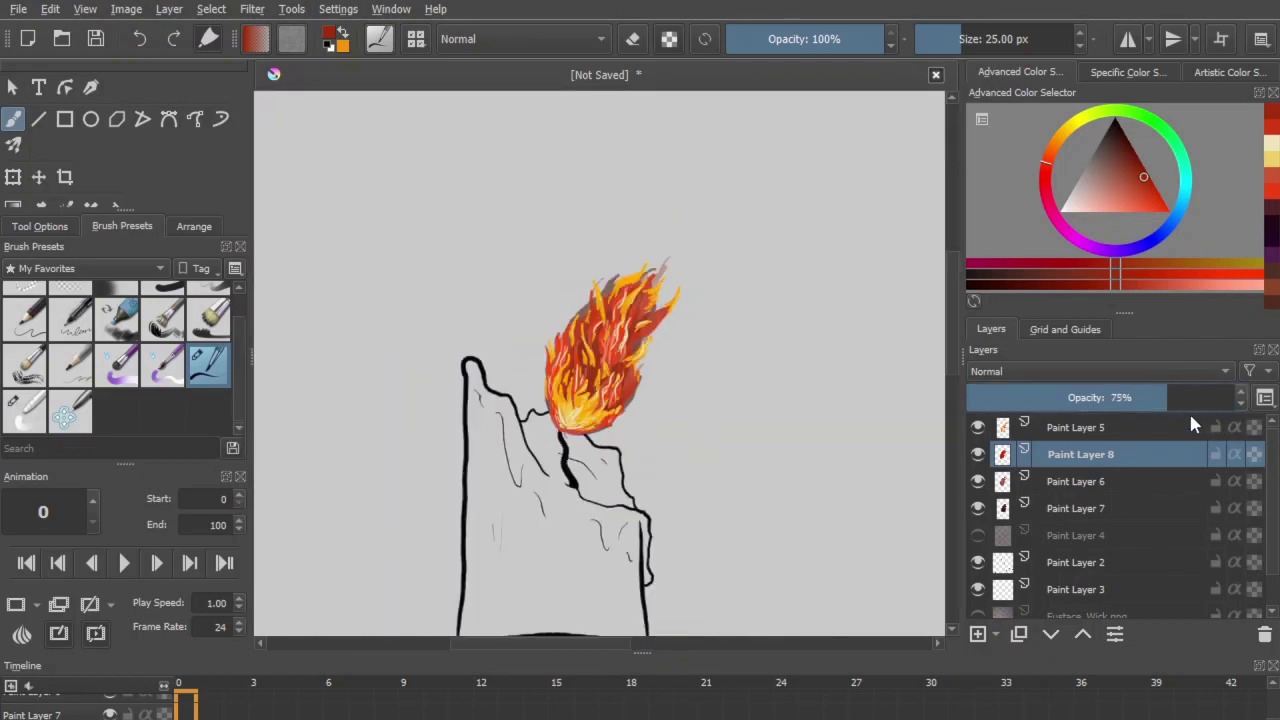
pyautogui.click(1191, 398)
pyautogui.press('-')
pyautogui.press('-')
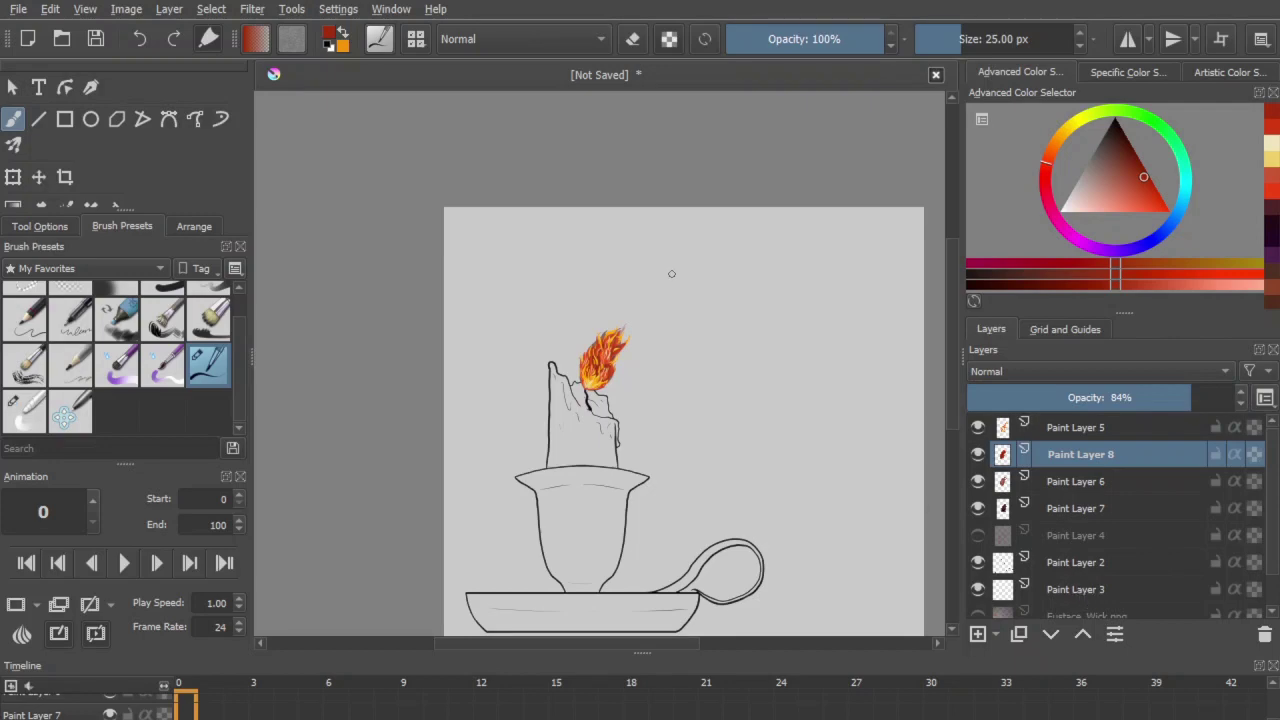
# Step: Switch to the Gradient tool and choose its gradient shape in the tool's options
pyautogui.press('+')
pyautogui.press('+')
pyautogui.press('+')
pyautogui.press('+')
pyautogui.press('+')
pyautogui.click(50, 227)
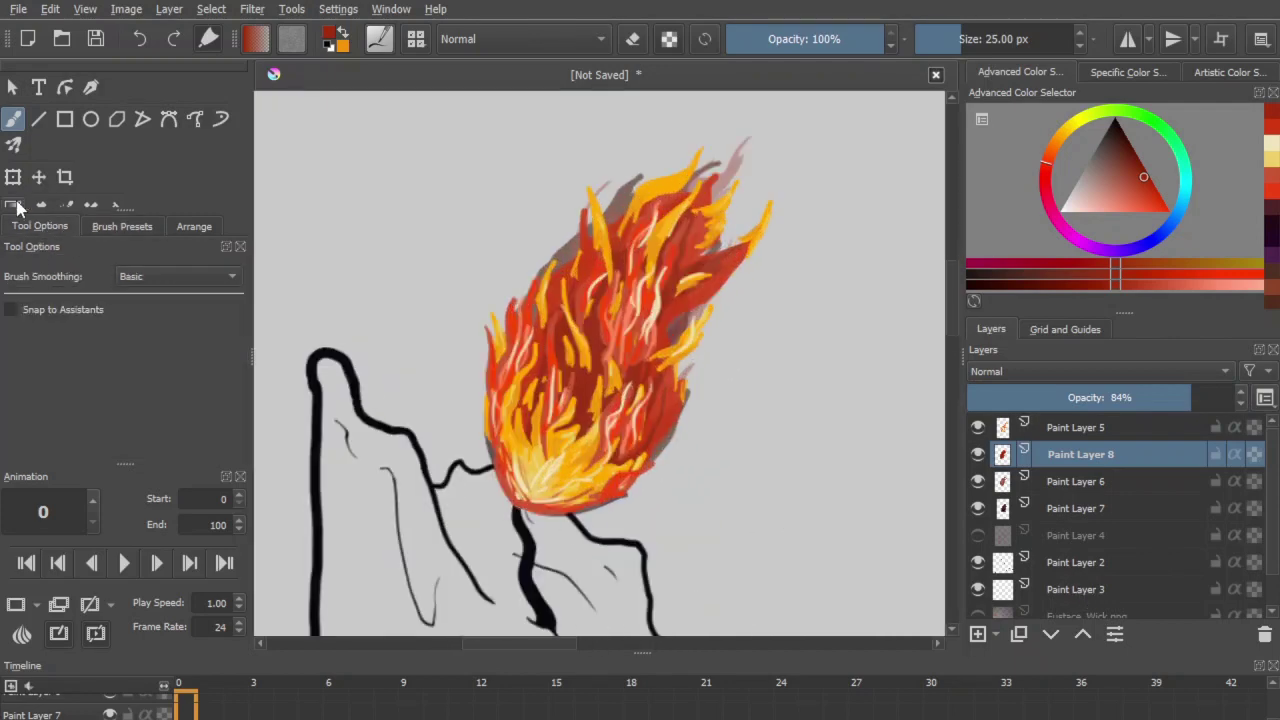
pyautogui.click(14, 205)
pyautogui.click(150, 277)
pyautogui.click(145, 304)
# Step: Merge Paint Layer 5 down through the three flame layers beneath it into Paint Layer 7
pyautogui.click(1064, 432)
pyautogui.hotkey('ctrl', 'e')
pyautogui.hotkey('ctrl', 'e')
pyautogui.hotkey('ctrl', 'e')
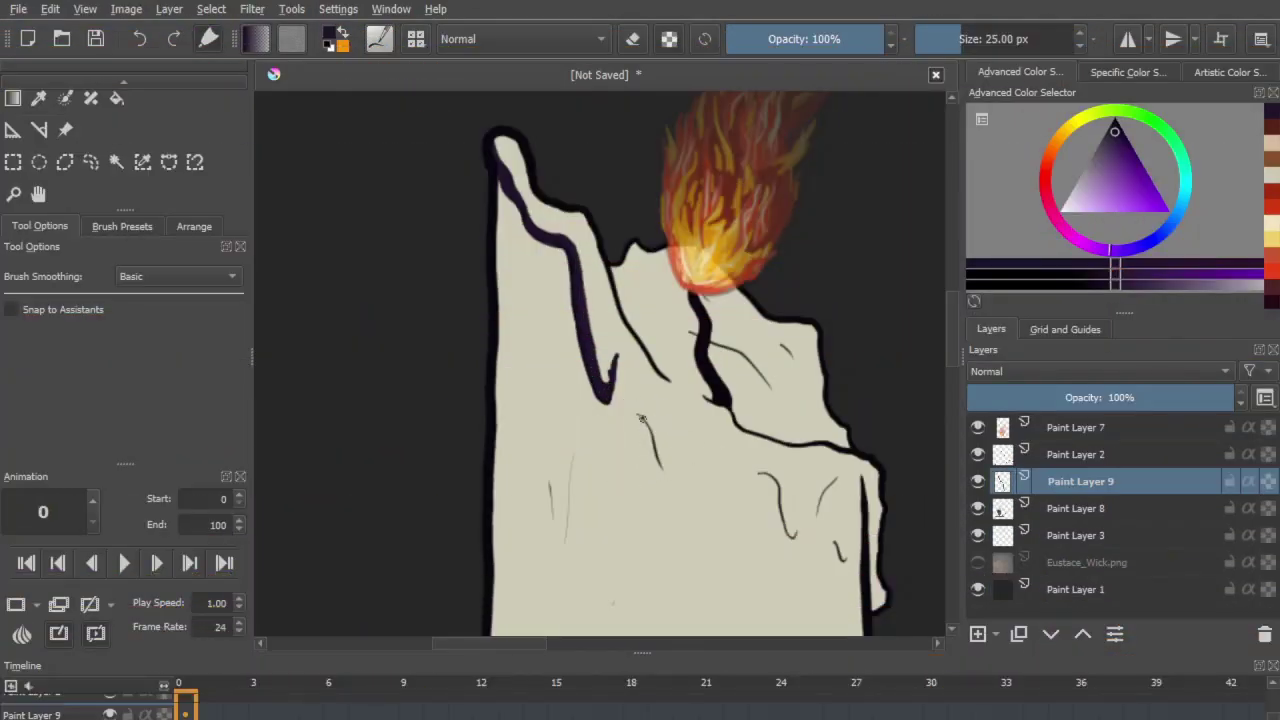
# Step: Paint thick dark purple shadows along the wax drips on the candle's front and right edge on Paint Layer 9
pyautogui.moveTo(641, 418)
pyautogui.mouseDown()
pyautogui.moveTo(702, 470)
pyautogui.moveTo(658, 433)
pyautogui.mouseUp()
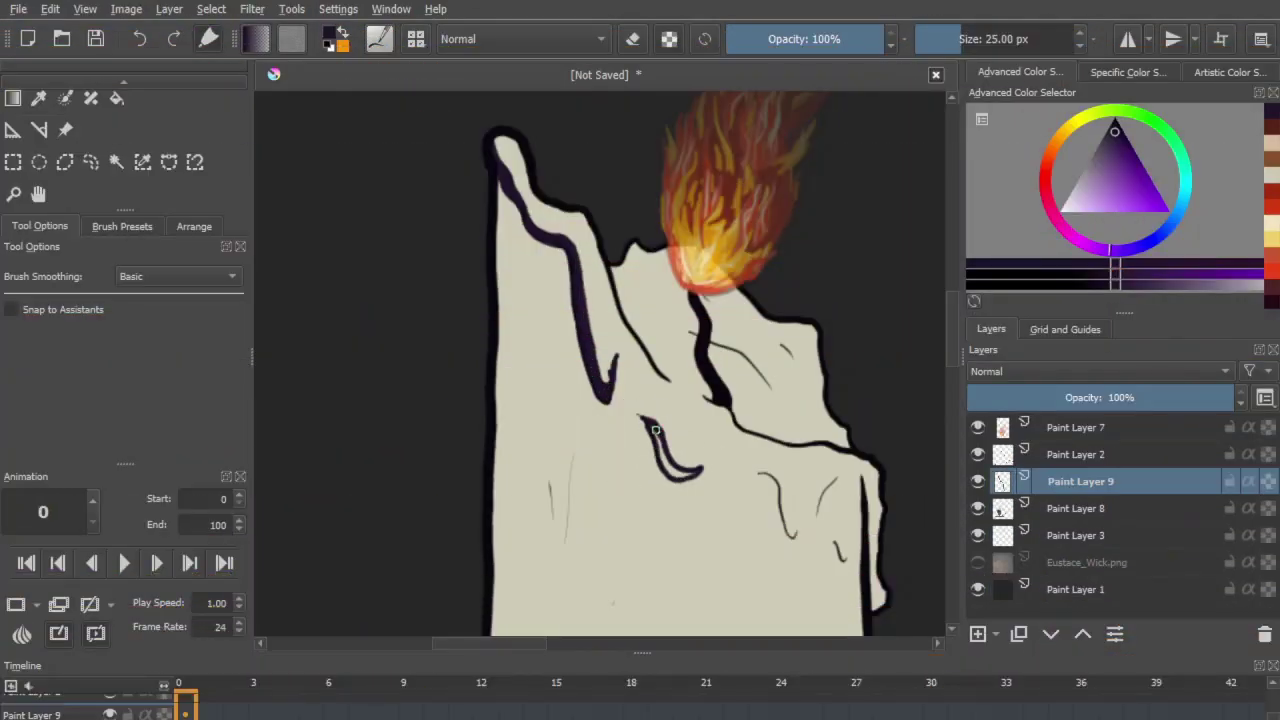
pyautogui.moveTo(758, 474)
pyautogui.mouseDown()
pyautogui.moveTo(809, 513)
pyautogui.moveTo(748, 414)
pyautogui.moveTo(780, 465)
pyautogui.moveTo(760, 408)
pyautogui.mouseUp()
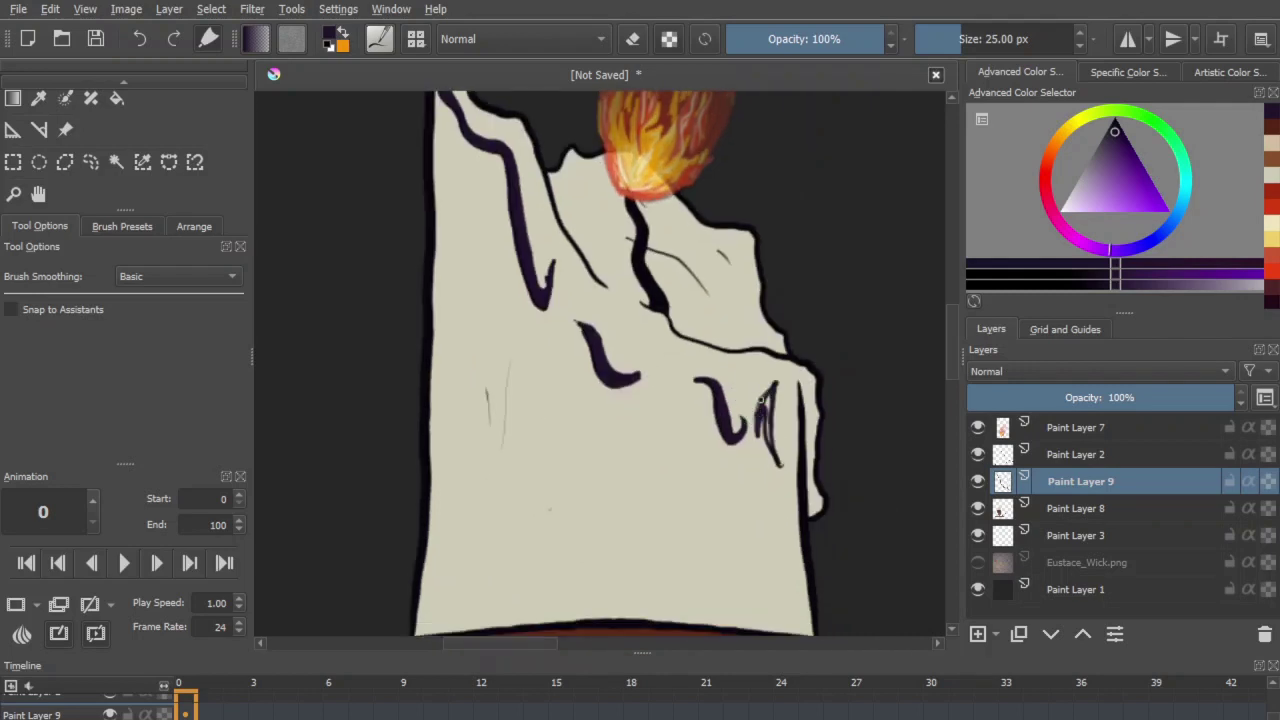
pyautogui.moveTo(779, 463)
pyautogui.mouseDown()
pyautogui.moveTo(796, 395)
pyautogui.moveTo(814, 511)
pyautogui.mouseUp()
pyautogui.moveTo(723, 449); pyautogui.dragTo(855, 578)
# Step: Extend the dark purple shadow beneath the candle's tall left peak and clean up its edge with the eraser
pyautogui.moveTo(663, 420)
pyautogui.mouseDown()
pyautogui.moveTo(587, 306)
pyautogui.moveTo(571, 240)
pyautogui.moveTo(574, 294)
pyautogui.moveTo(643, 343)
pyautogui.moveTo(656, 392)
pyautogui.moveTo(612, 332)
pyautogui.mouseUp()
pyautogui.click(632, 39)
pyautogui.moveTo(620, 243); pyautogui.dragTo(621, 256)
pyautogui.click(632, 39)
pyautogui.moveTo(637, 432); pyautogui.dragTo(579, 262)
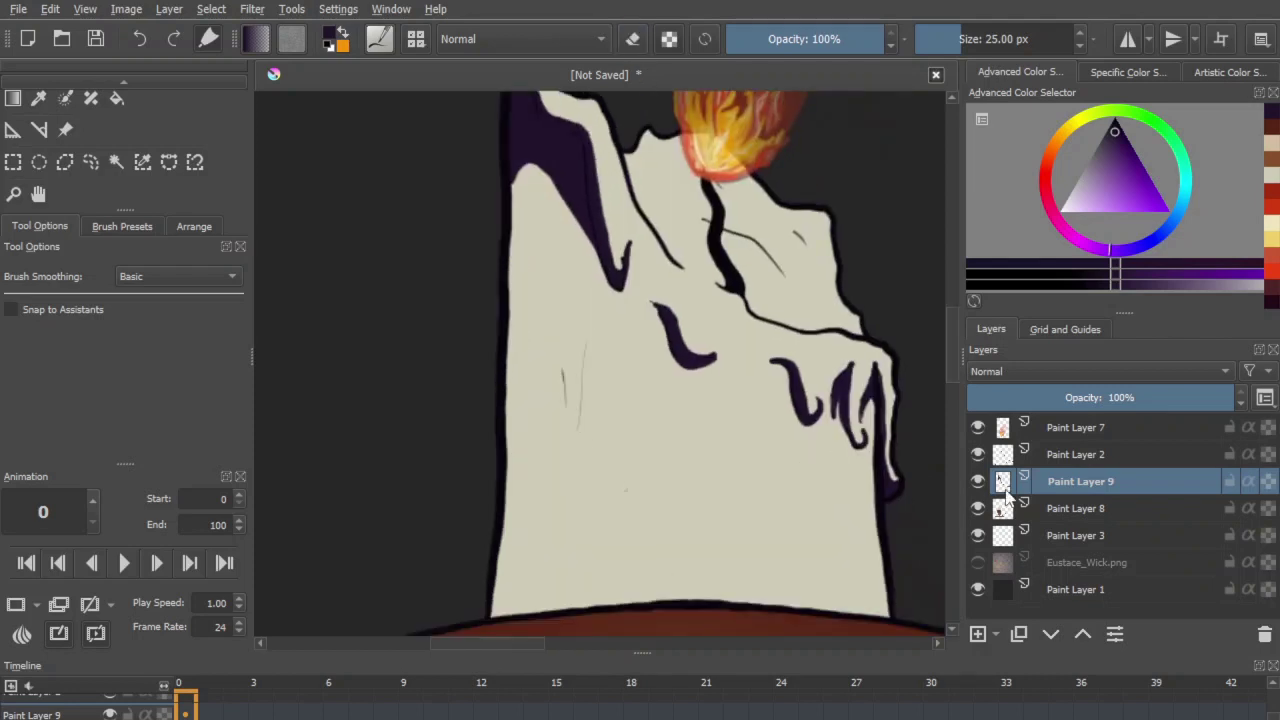
# Step: Outline a shadow down the candle's left side and along its base, and fill it with dark purple
pyautogui.moveTo(499, 415); pyautogui.dragTo(637, 545)
pyautogui.scroll(2, 637, 543)
pyautogui.moveTo(556, 232)
pyautogui.mouseDown()
pyautogui.moveTo(575, 423)
pyautogui.moveTo(626, 513)
pyautogui.moveTo(781, 526)
pyautogui.moveTo(528, 538)
pyautogui.moveTo(540, 226)
pyautogui.mouseUp()
pyautogui.press('f')
pyautogui.click(578, 509)
pyautogui.press('b')
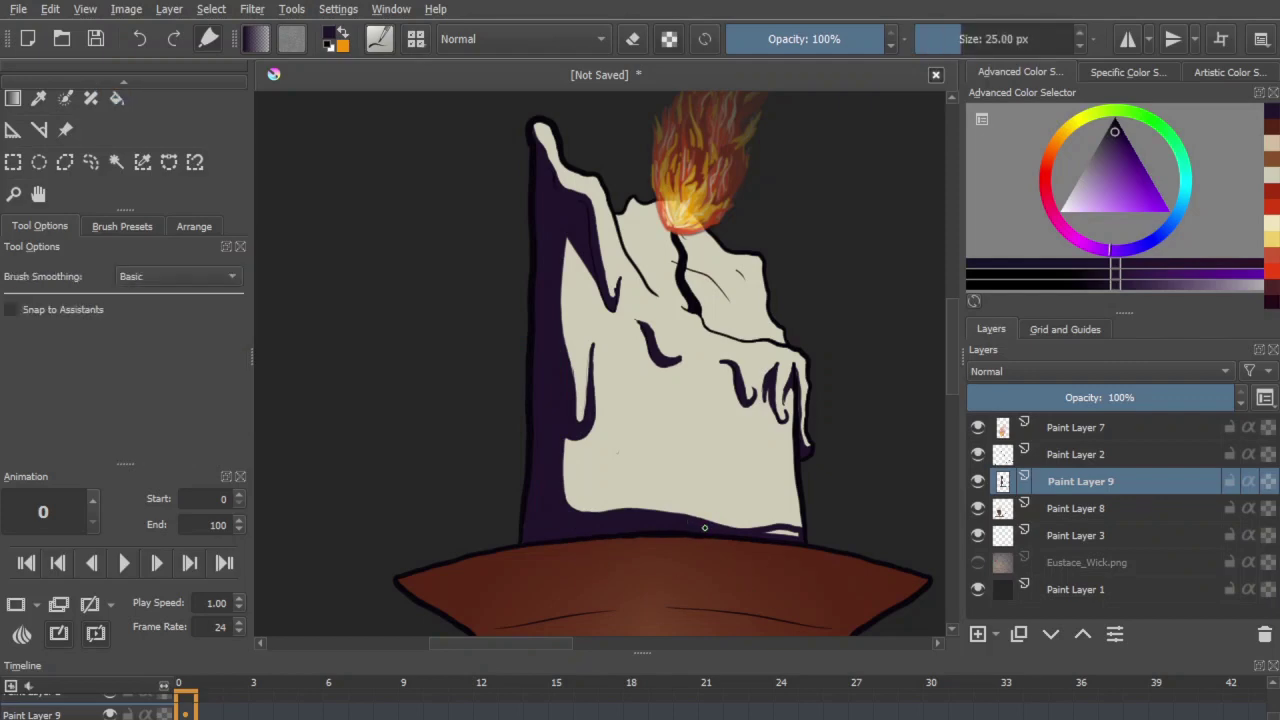
# Step: Paint dark purple shadows on the wax behind the wick and in the corner of the candle's right ledge
pyautogui.hotkey('ctrl', '-')
pyautogui.hotkey('ctrl', '-')
pyautogui.hotkey('ctrl', '-')
pyautogui.hotkey('ctrl', '-')
pyautogui.hotkey('ctrl', '+')
pyautogui.hotkey('ctrl', '+')
pyautogui.hotkey('ctrl', '+')
pyautogui.hotkey('ctrl', '+')
pyautogui.hotkey('ctrl', '+')
pyautogui.hotkey('ctrl', '+')
pyautogui.moveTo(800, 543); pyautogui.dragTo(646, 682)
pyautogui.moveTo(629, 289); pyautogui.dragTo(730, 350)
pyautogui.moveTo(815, 447); pyautogui.dragTo(789, 454)
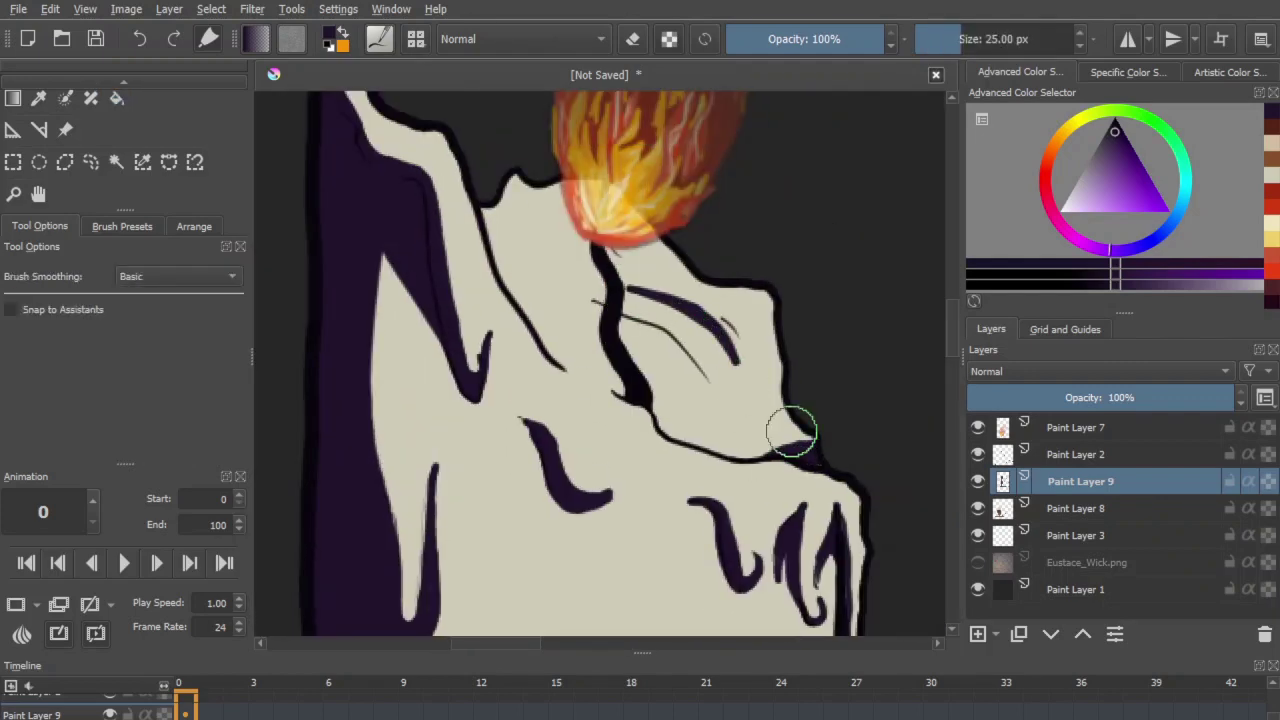
# Step: Draw thin dark crease and drip lines across the candle's wax surface
pyautogui.scroll(-4, 481, 209)
pyautogui.scroll(4, 649, 337)
pyautogui.moveTo(557, 408); pyautogui.dragTo(567, 366)
pyautogui.moveTo(680, 302); pyautogui.dragTo(655, 395)
pyautogui.moveTo(632, 302); pyautogui.dragTo(648, 332)
pyautogui.moveTo(730, 345); pyautogui.dragTo(752, 402)
pyautogui.moveTo(500, 182); pyautogui.dragTo(512, 212)
pyautogui.scroll(-4, 550, 228)
pyautogui.scroll(4, 686, 286)
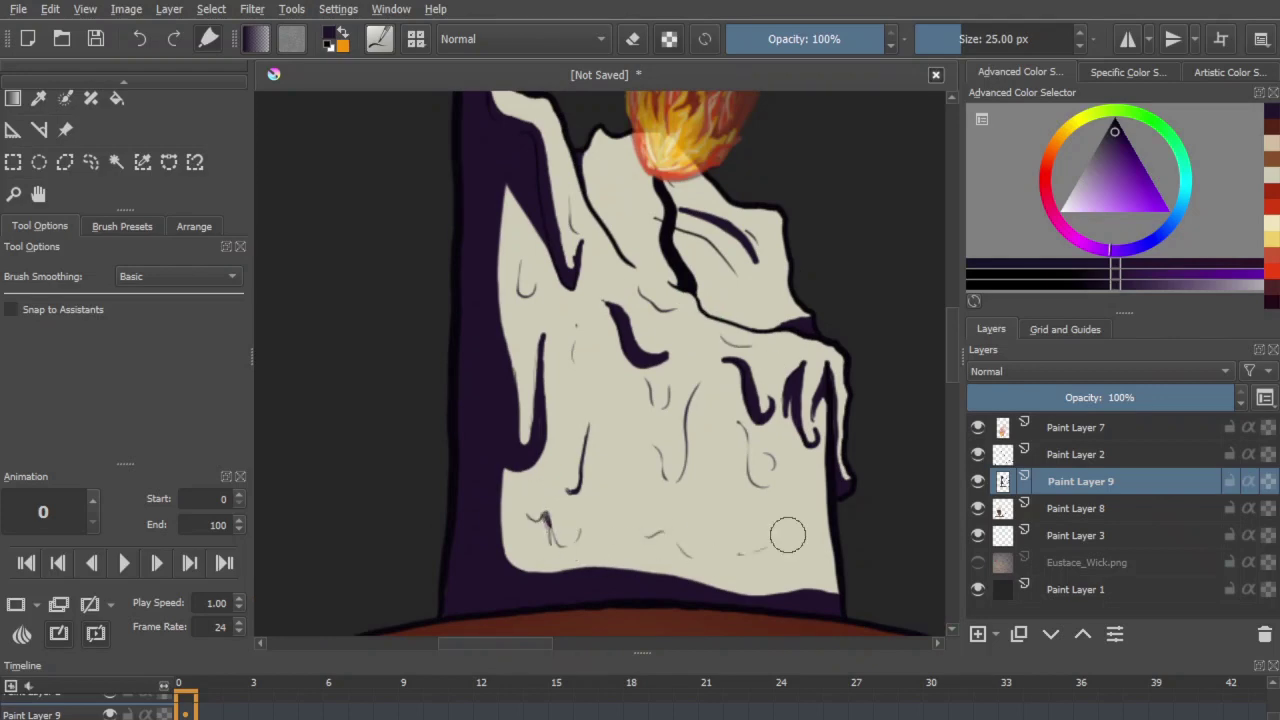
pyautogui.scroll(-4, 920, 586)
pyautogui.scroll(3, 800, 449)
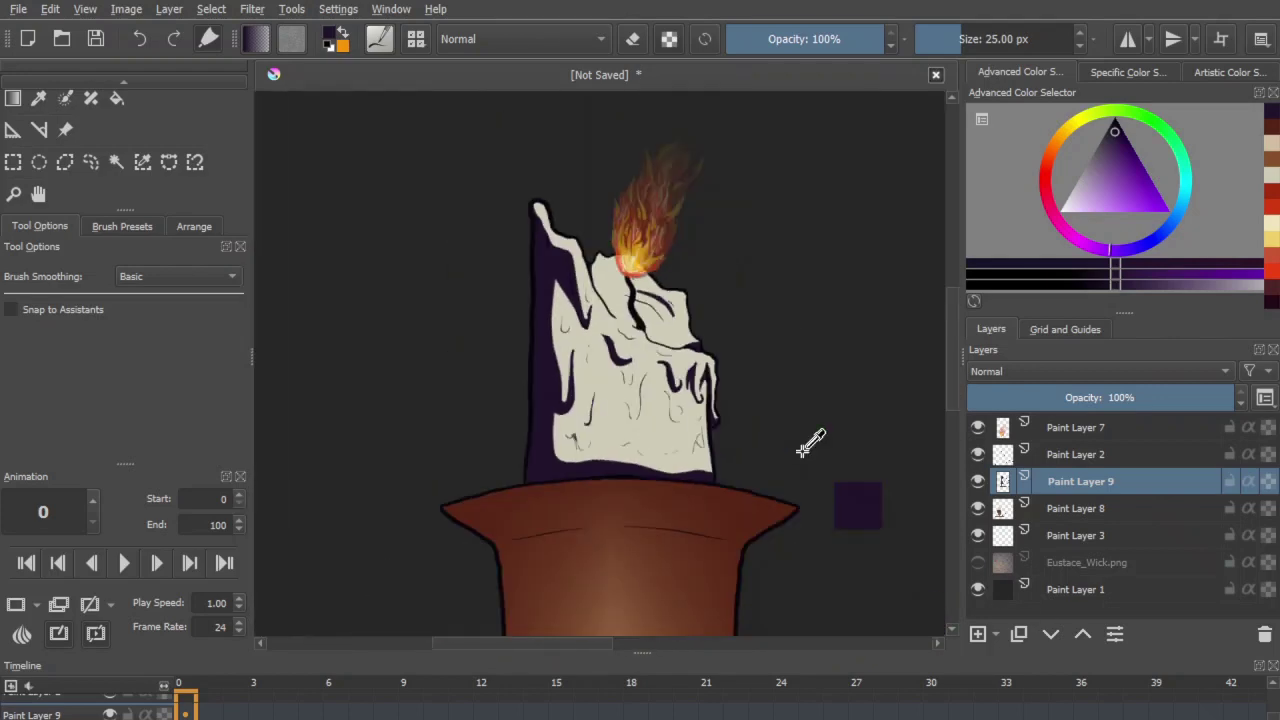
# Step: Outline the candle holder's flared rim in dark purple and fill it as a shadow
pyautogui.scroll(-3, 790, 345)
pyautogui.scroll(3, 790, 345)
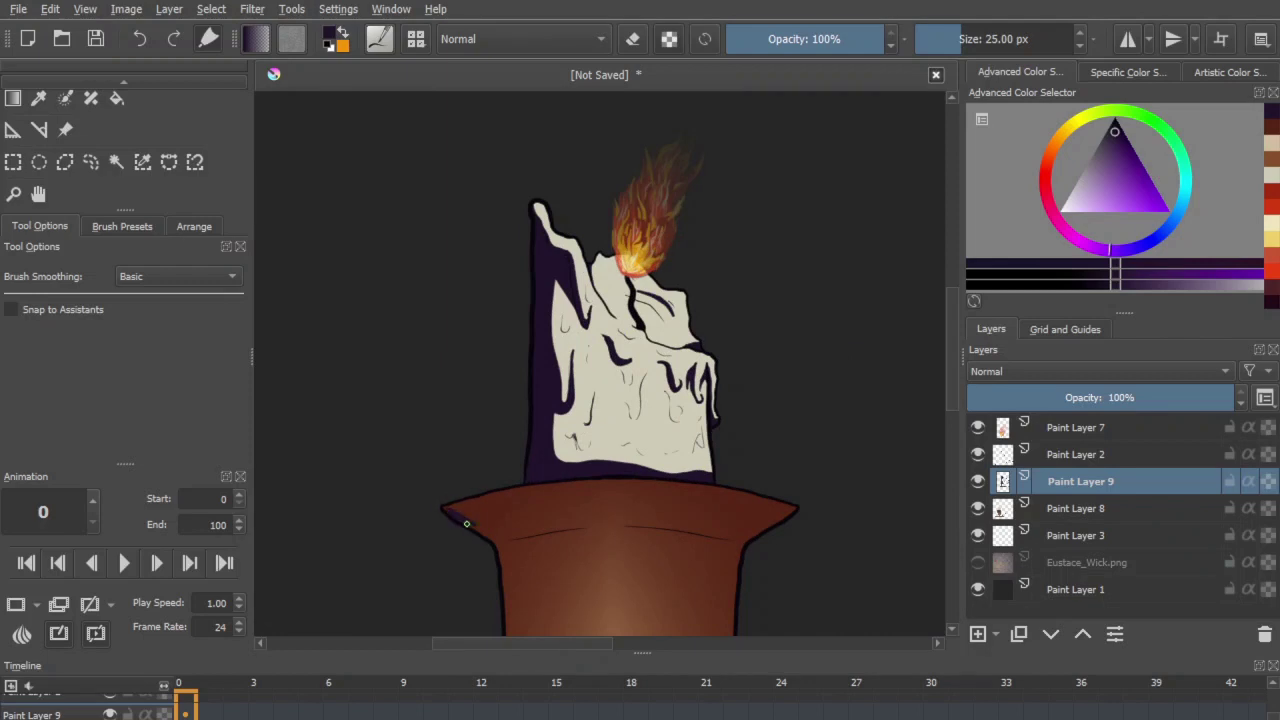
pyautogui.moveTo(484, 532); pyautogui.dragTo(601, 520)
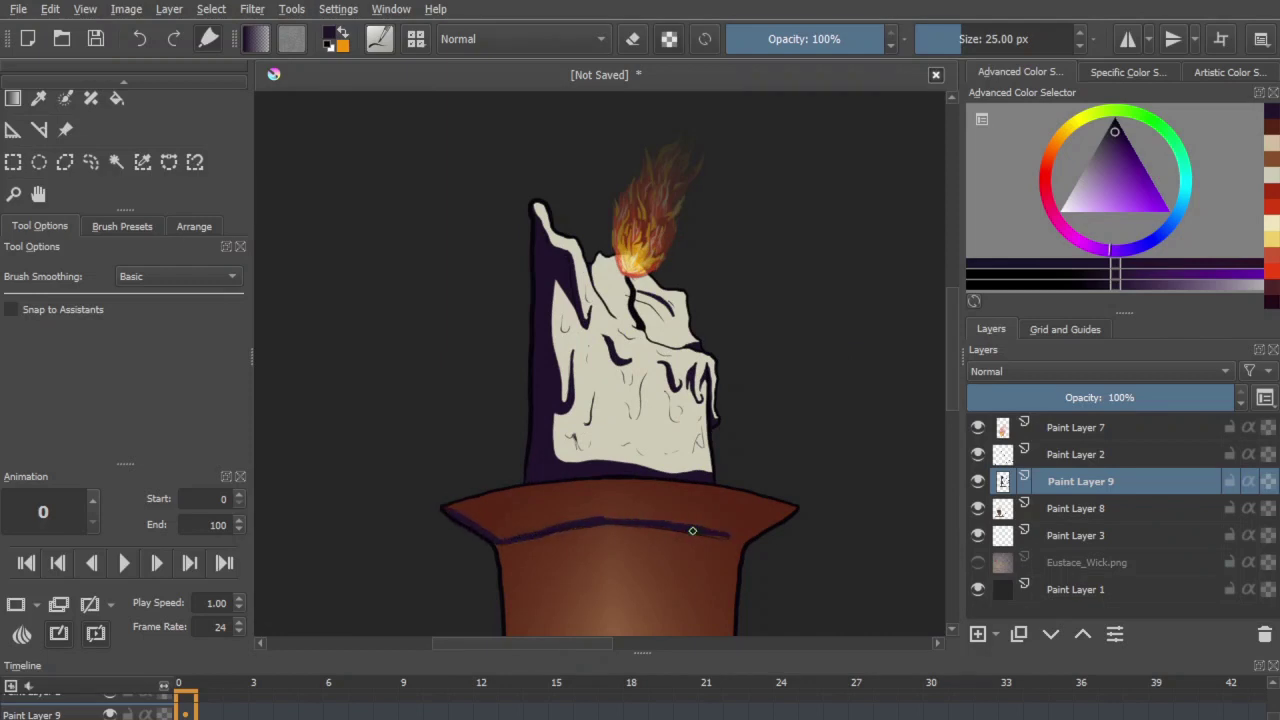
pyautogui.press('+')
pyautogui.moveTo(659, 585); pyautogui.dragTo(646, 294)
pyautogui.moveTo(806, 345)
pyautogui.mouseDown()
pyautogui.moveTo(876, 298)
pyautogui.moveTo(752, 254)
pyautogui.mouseUp()
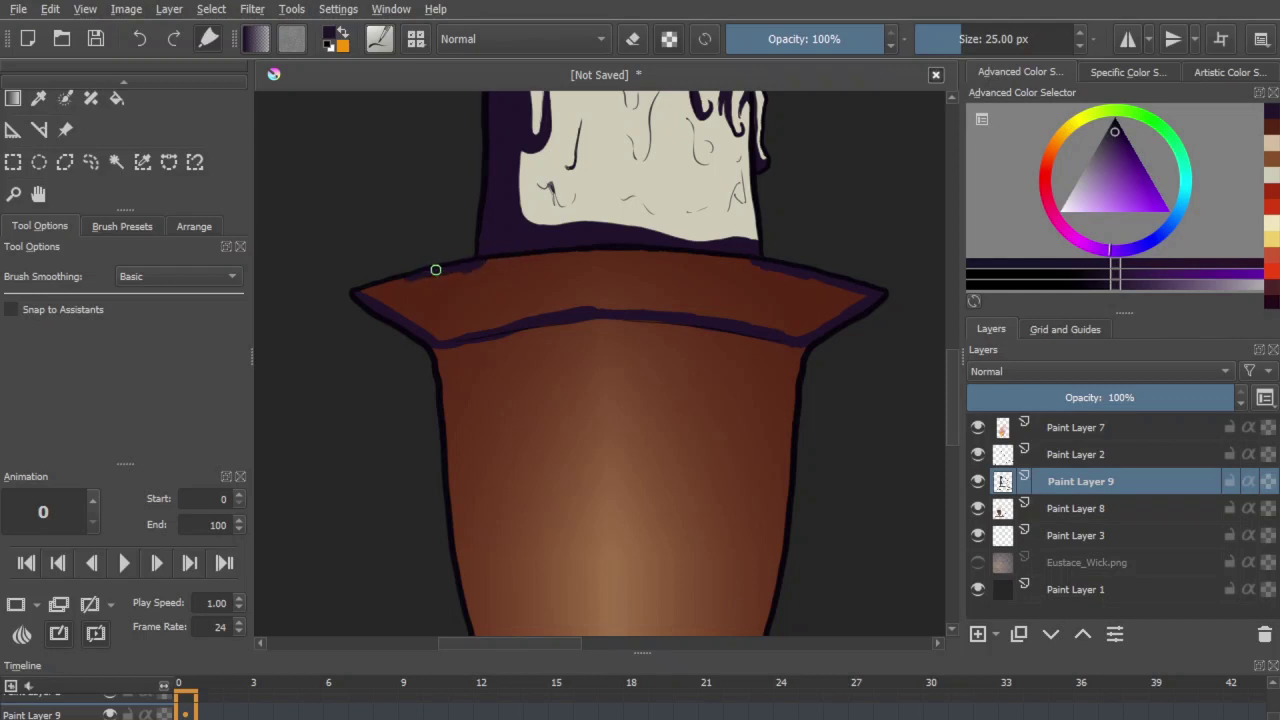
pyautogui.press('e')
pyautogui.press('f')
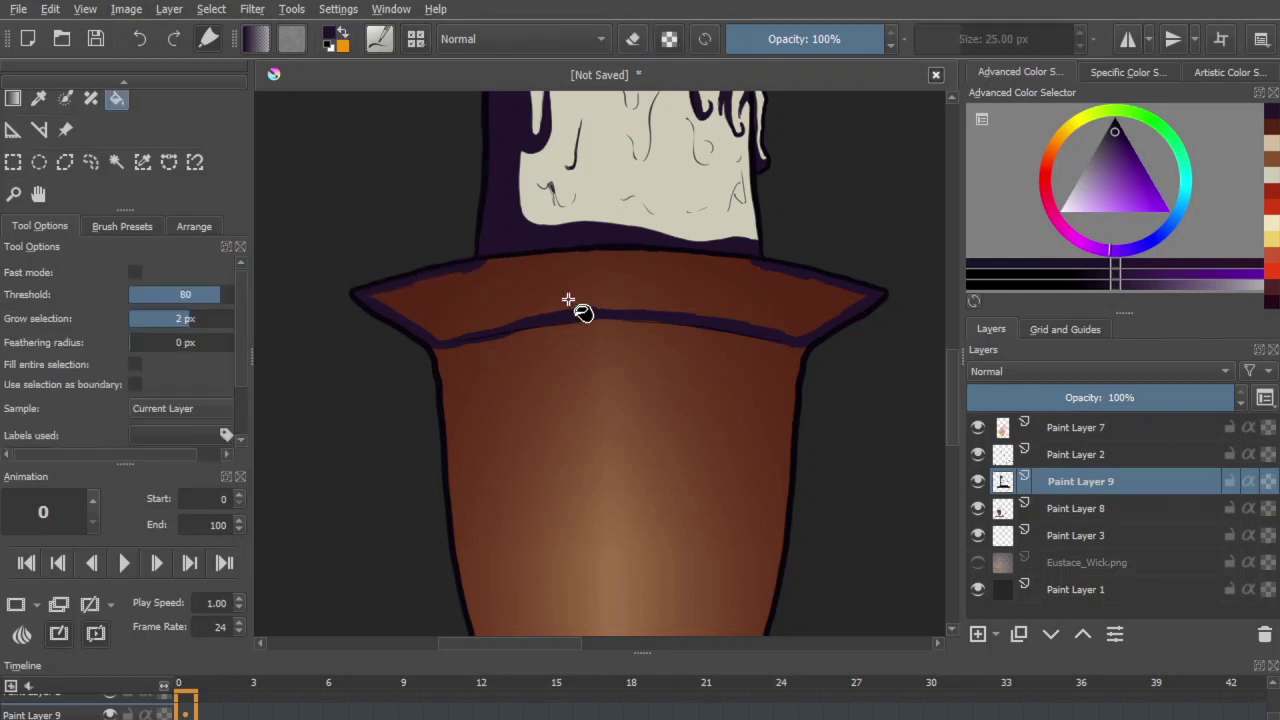
pyautogui.click(566, 297)
# Step: Draw a shadow boundary across the upper cup below the rim and fill the area above it with dark purple
pyautogui.moveTo(579, 371); pyautogui.dragTo(583, 306)
pyautogui.press('e')
pyautogui.press('b')
pyautogui.moveTo(441, 281)
pyautogui.mouseDown()
pyautogui.moveTo(451, 346)
pyautogui.moveTo(746, 347)
pyautogui.moveTo(804, 286)
pyautogui.mouseUp()
pyautogui.press('f')
pyautogui.click(752, 313)
# Step: Outline and fill a curved dark purple shadow band around the cup's bottom, and shade the foot where it meets the dish
pyautogui.press('b')
pyautogui.press('-')
pyautogui.press('-')
pyautogui.press('-')
pyautogui.press('-')
pyautogui.press('+')
pyautogui.press('+')
pyautogui.press('+')
pyautogui.press('+')
pyautogui.moveTo(400, 371)
pyautogui.mouseDown()
pyautogui.moveTo(666, 406)
pyautogui.moveTo(693, 378)
pyautogui.mouseUp()
pyautogui.moveTo(449, 453); pyautogui.dragTo(636, 470)
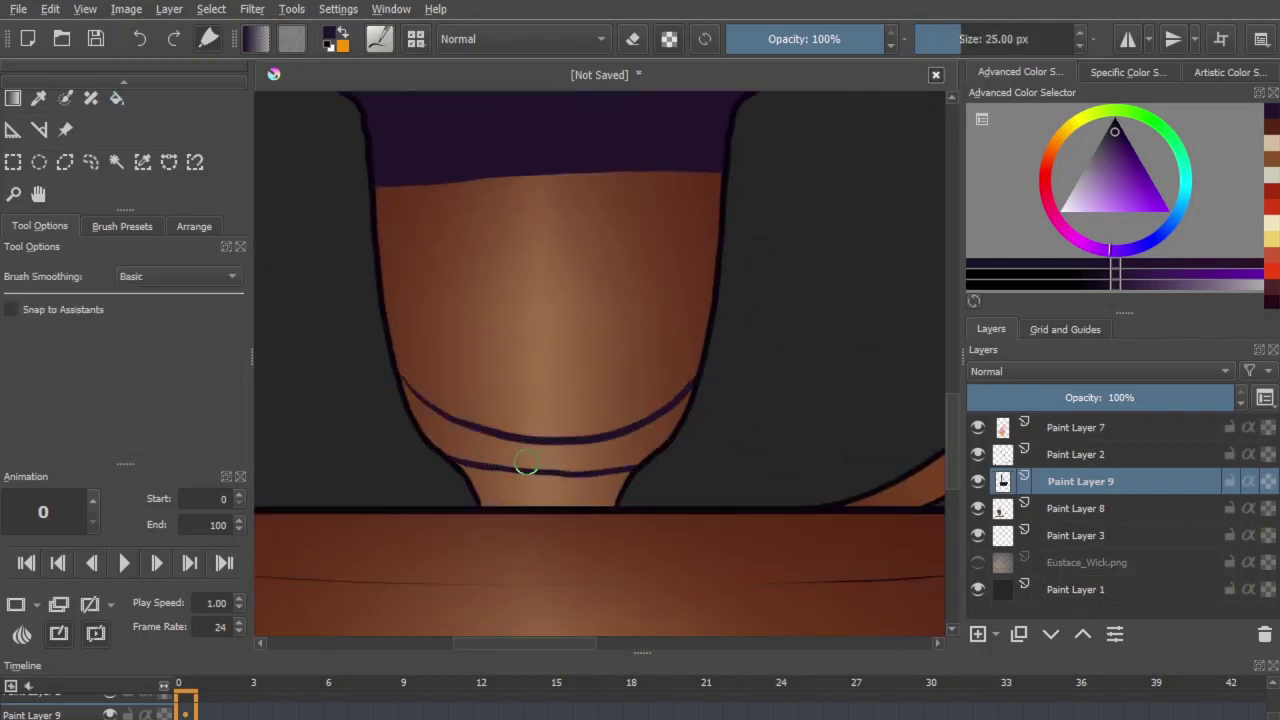
pyautogui.press('f')
pyautogui.click(666, 434)
pyautogui.press('b')
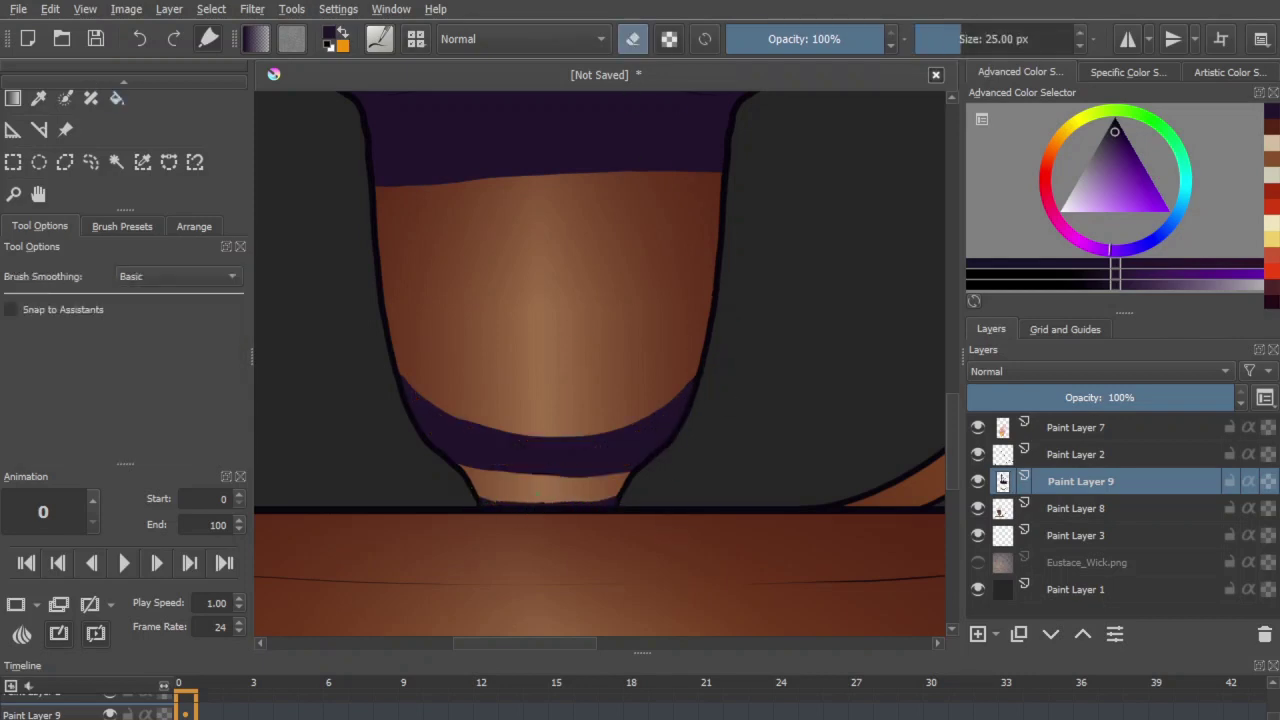
pyautogui.press('e')
# Step: Select the dish shape from Paint Layer 2, then paint its lower half dark purple on Paint Layer 9 and clean up the shadow's upper edge
pyautogui.press('-')
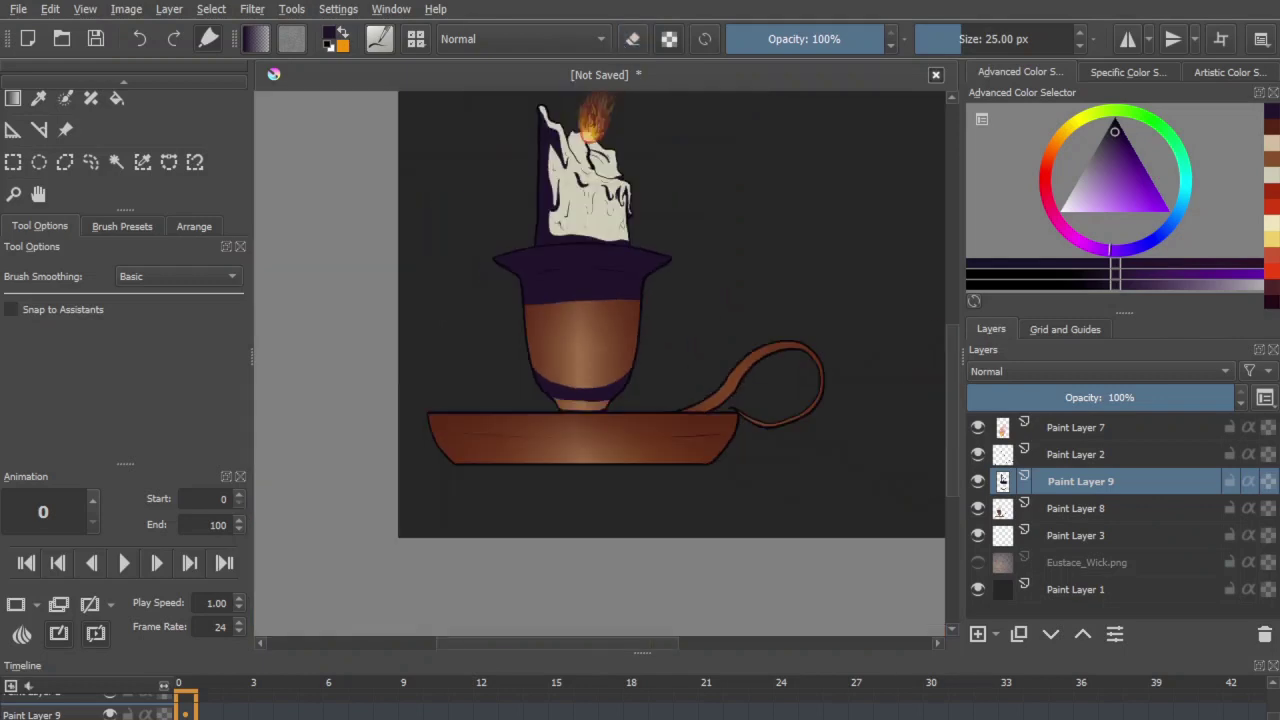
pyautogui.click(1080, 458)
pyautogui.click(117, 161)
pyautogui.click(590, 482)
pyautogui.click(1070, 483)
pyautogui.press('b')
pyautogui.moveTo(500, 500)
pyautogui.mouseDown()
pyautogui.moveTo(323, 470)
pyautogui.moveTo(774, 474)
pyautogui.moveTo(430, 505)
pyautogui.moveTo(763, 517)
pyautogui.moveTo(600, 500)
pyautogui.mouseUp()
pyautogui.press('e')
pyautogui.hotkey('ctrl', '+')
pyautogui.hotkey('ctrl', '+')
pyautogui.moveTo(660, 529); pyautogui.dragTo(781, 329)
pyautogui.press('e')
pyautogui.moveTo(684, 386)
pyautogui.mouseDown()
pyautogui.moveTo(815, 382)
pyautogui.moveTo(374, 383)
pyautogui.mouseUp()
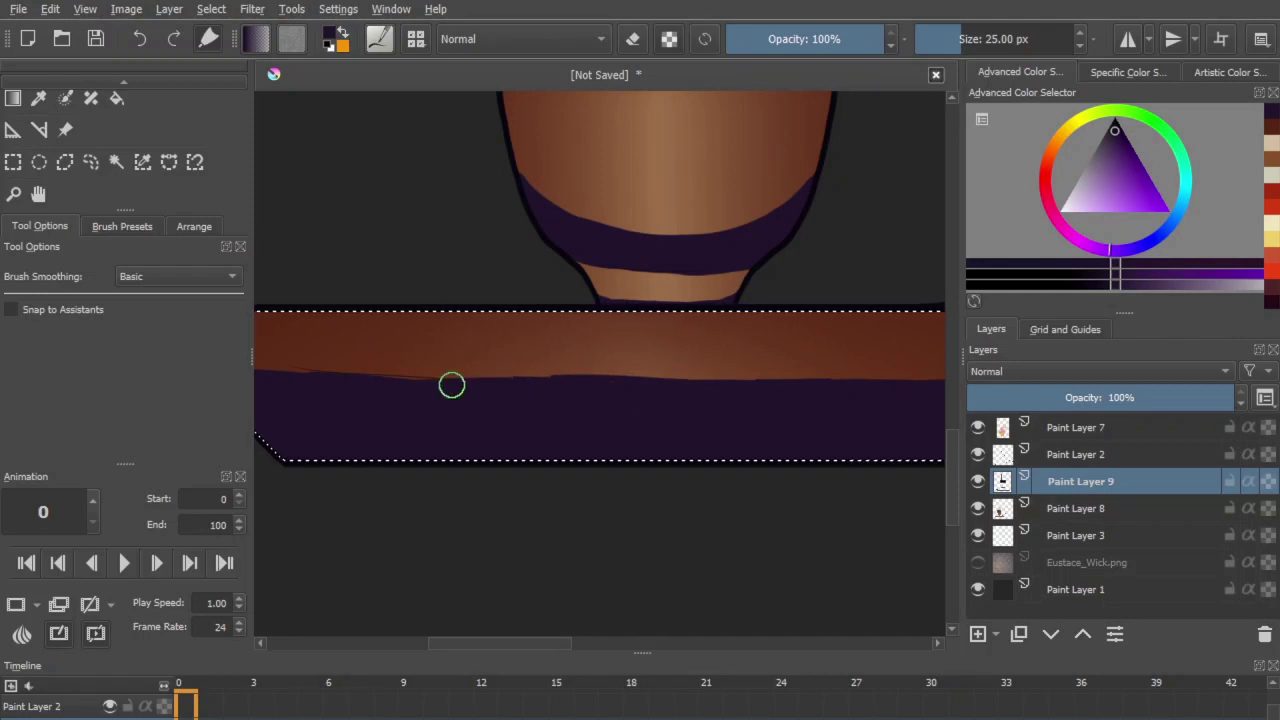
# Step: Clear the selection and paint dark purple shadows at the handle's base and along the loop's lower curve
pyautogui.hotkey('ctrl', '-')
pyautogui.hotkey('ctrl', '-')
pyautogui.hotkey('ctrl', '-')
pyautogui.hotkey('ctrl', '-')
pyautogui.click(91, 162)
pyautogui.click(691, 433)
pyautogui.press('b')
pyautogui.hotkey('ctrl', '+')
pyautogui.hotkey('ctrl', '+')
pyautogui.hotkey('ctrl', '+')
pyautogui.hotkey('ctrl', '+')
pyautogui.moveTo(800, 362); pyautogui.dragTo(354, 474)
pyautogui.moveTo(532, 407); pyautogui.dragTo(617, 385)
pyautogui.moveTo(543, 412); pyautogui.dragTo(620, 395)
pyautogui.press('e')
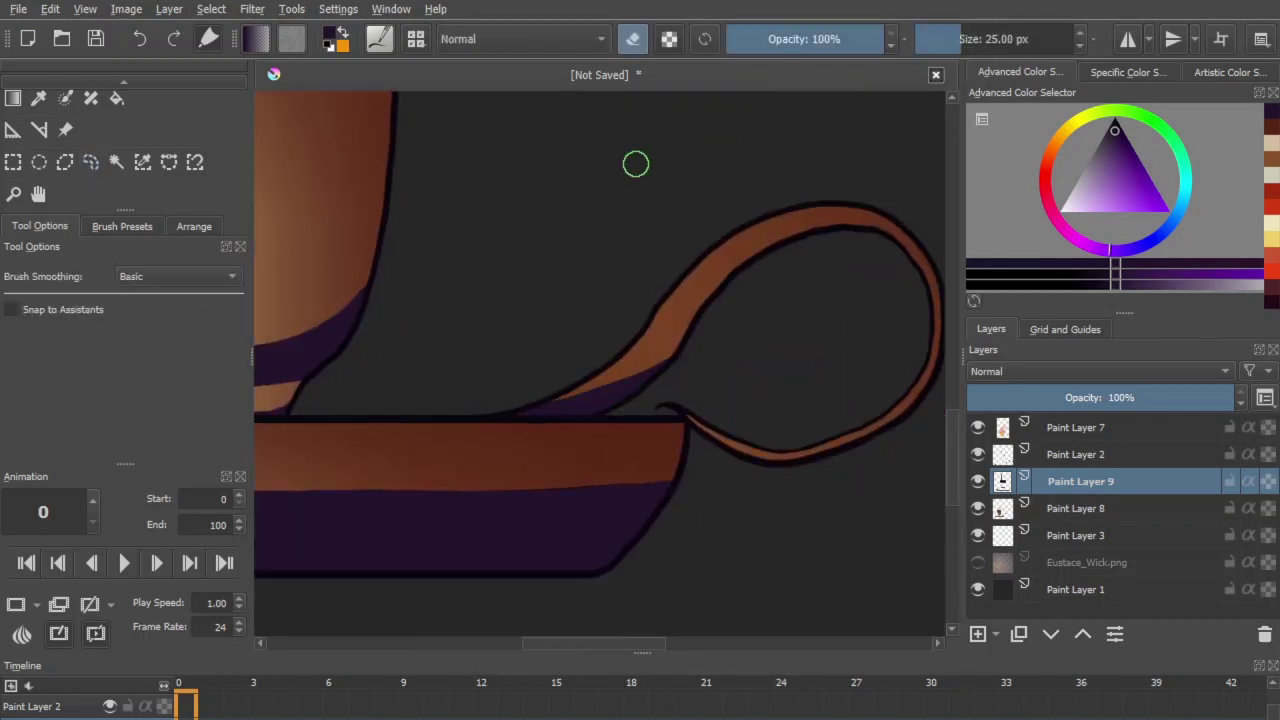
pyautogui.press('e')
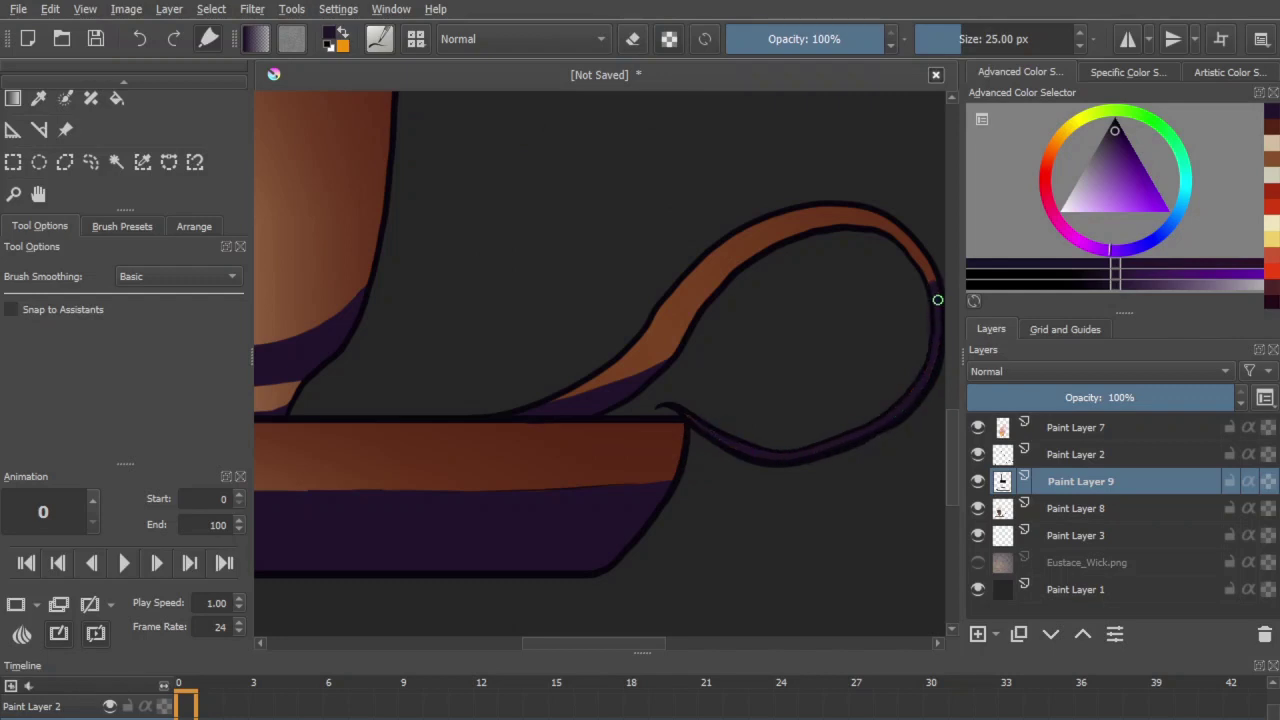
# Step: Set the shadow layer's opacity to 56% and round the corners of the upper cup shadow where it meets the sides
pyautogui.scroll(-5, 800, 455)
pyautogui.click(1125, 397)
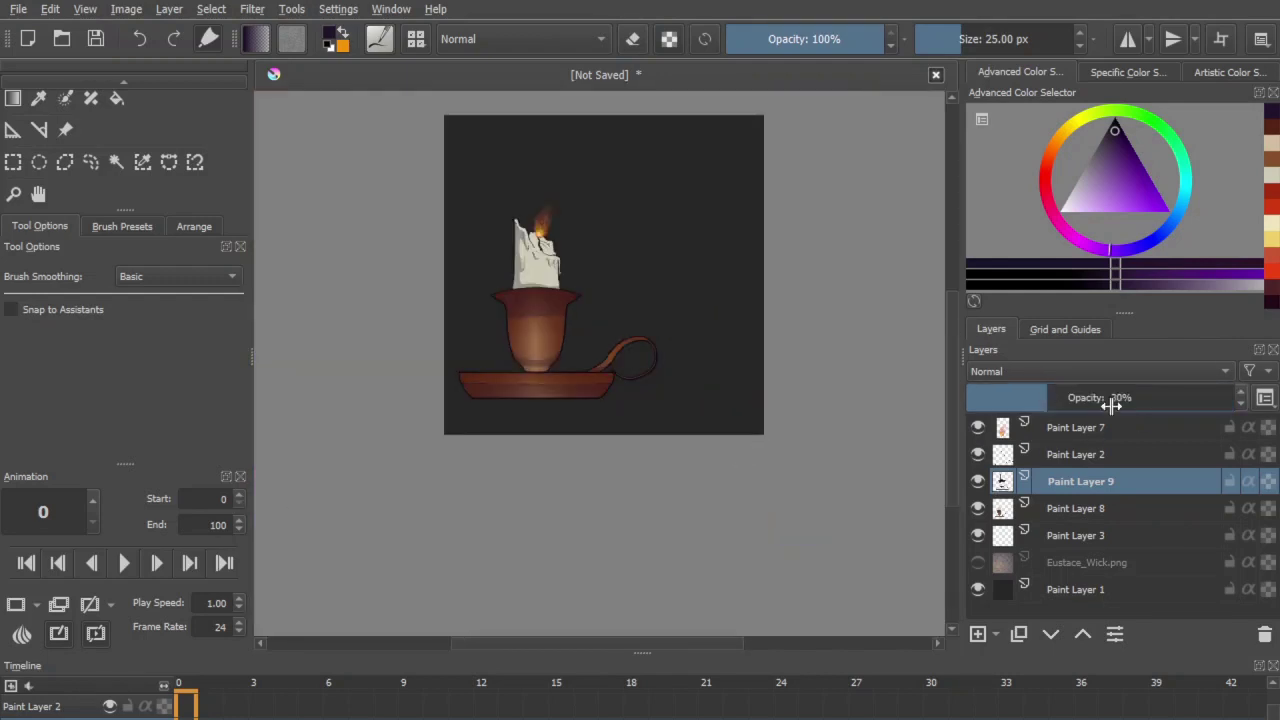
pyautogui.scroll(4, 638, 368)
pyautogui.scroll(2, 398, 212)
pyautogui.moveTo(398, 212)
pyautogui.mouseDown()
pyautogui.moveTo(783, 406)
pyautogui.moveTo(658, 356)
pyautogui.mouseUp()
pyautogui.moveTo(767, 291); pyautogui.dragTo(727, 279)
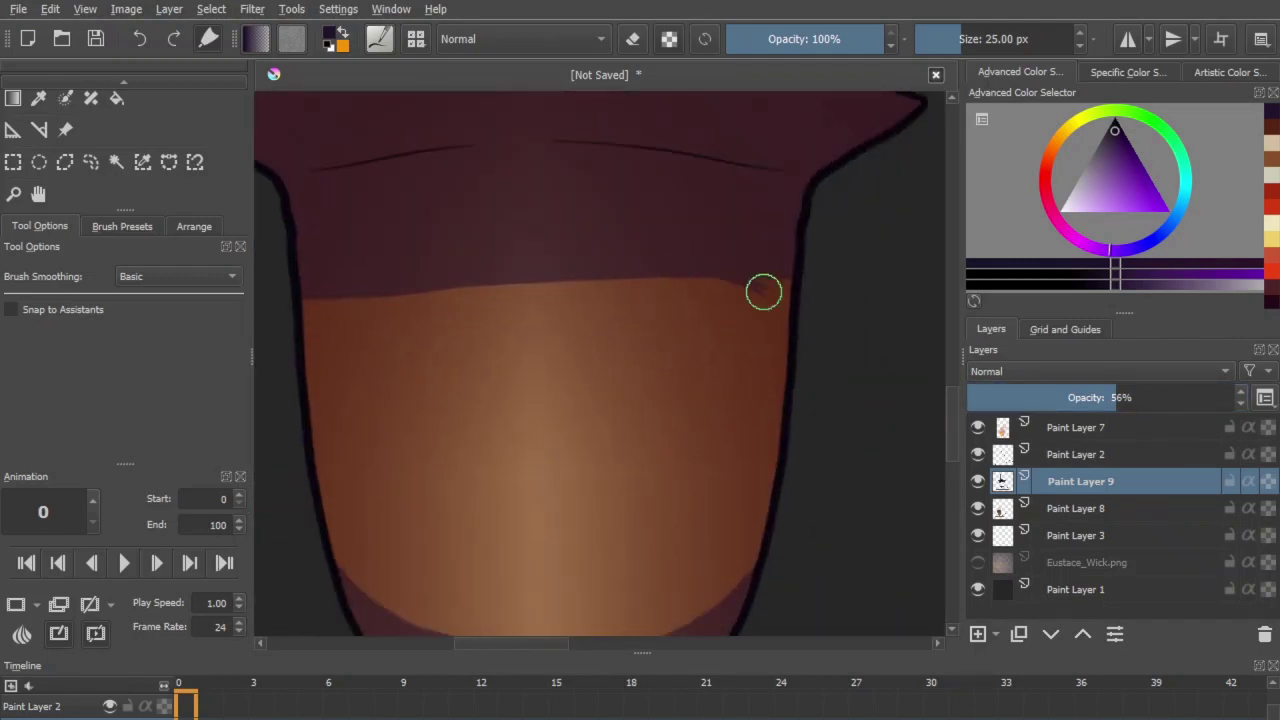
pyautogui.moveTo(539, 306); pyautogui.dragTo(680, 298)
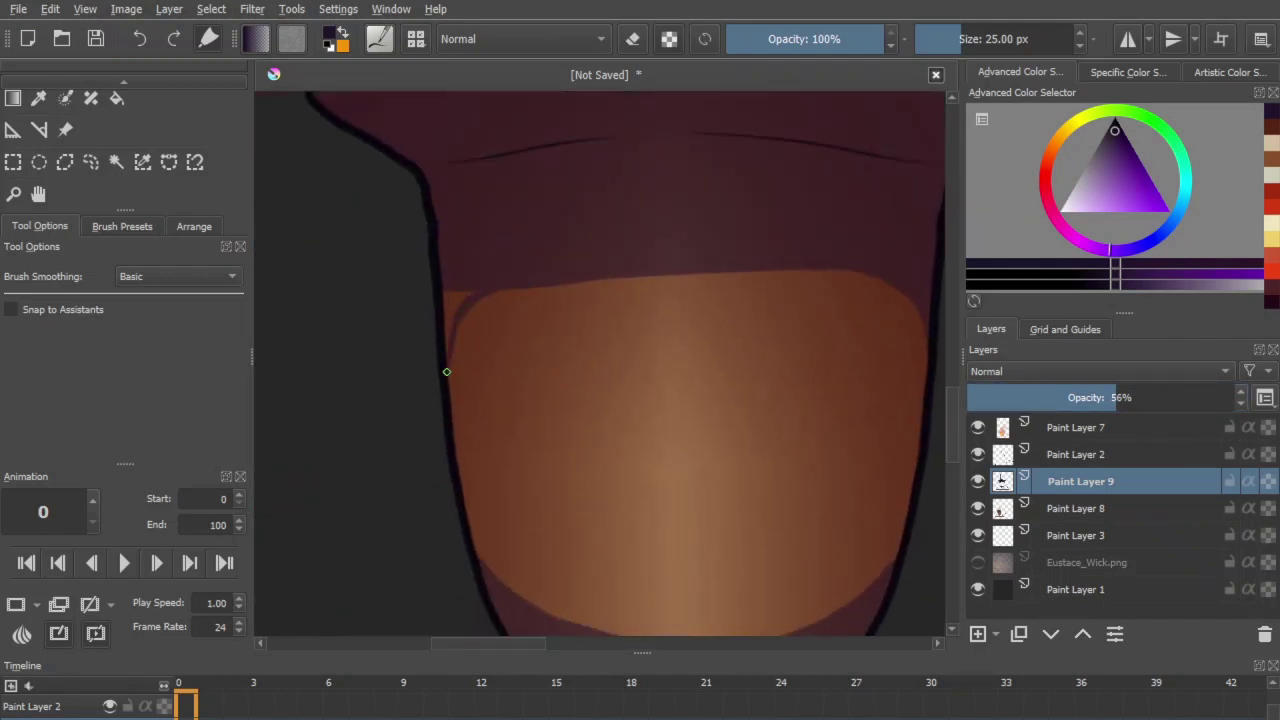
pyautogui.scroll(-5, 700, 463)
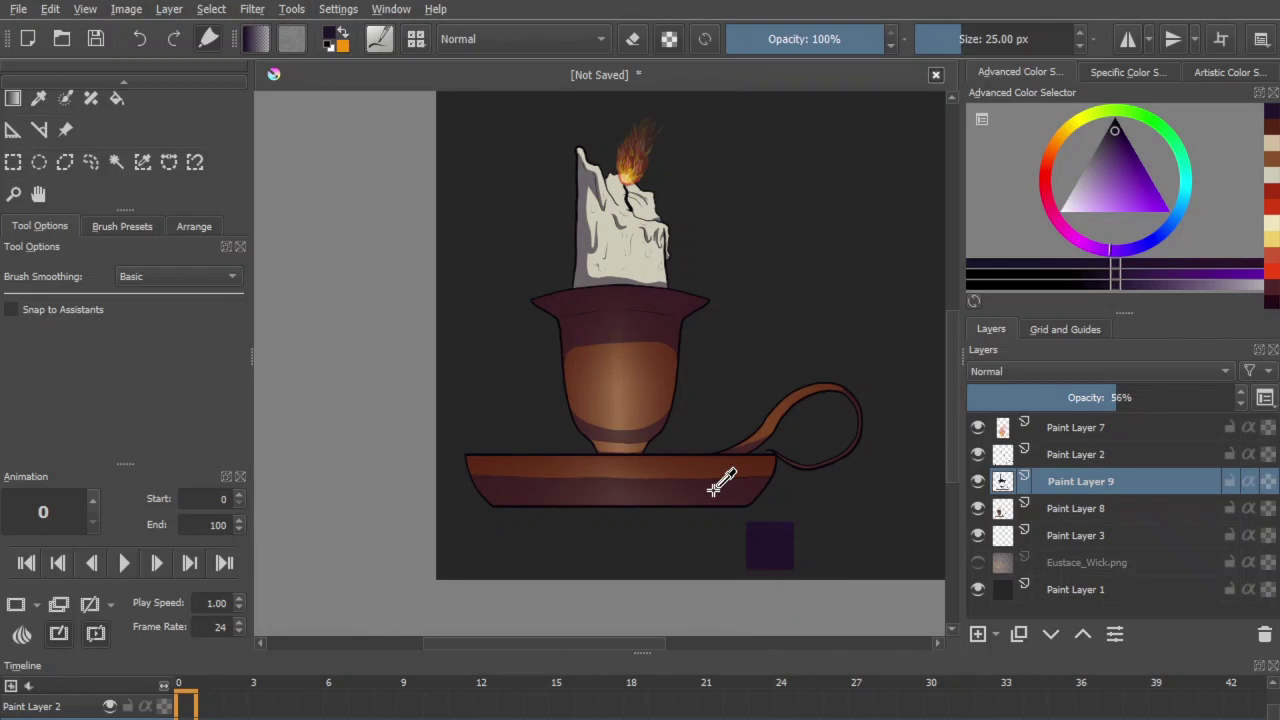
# Step: Choose a pale peach colour and paint thin firelight highlights along the candle's tall peak and the wax edges around the wick
pyautogui.scroll(3, 640, 331)
pyautogui.moveTo(640, 331); pyautogui.dragTo(703, 683)
pyautogui.click(1050, 151)
pyautogui.click(1131, 203)
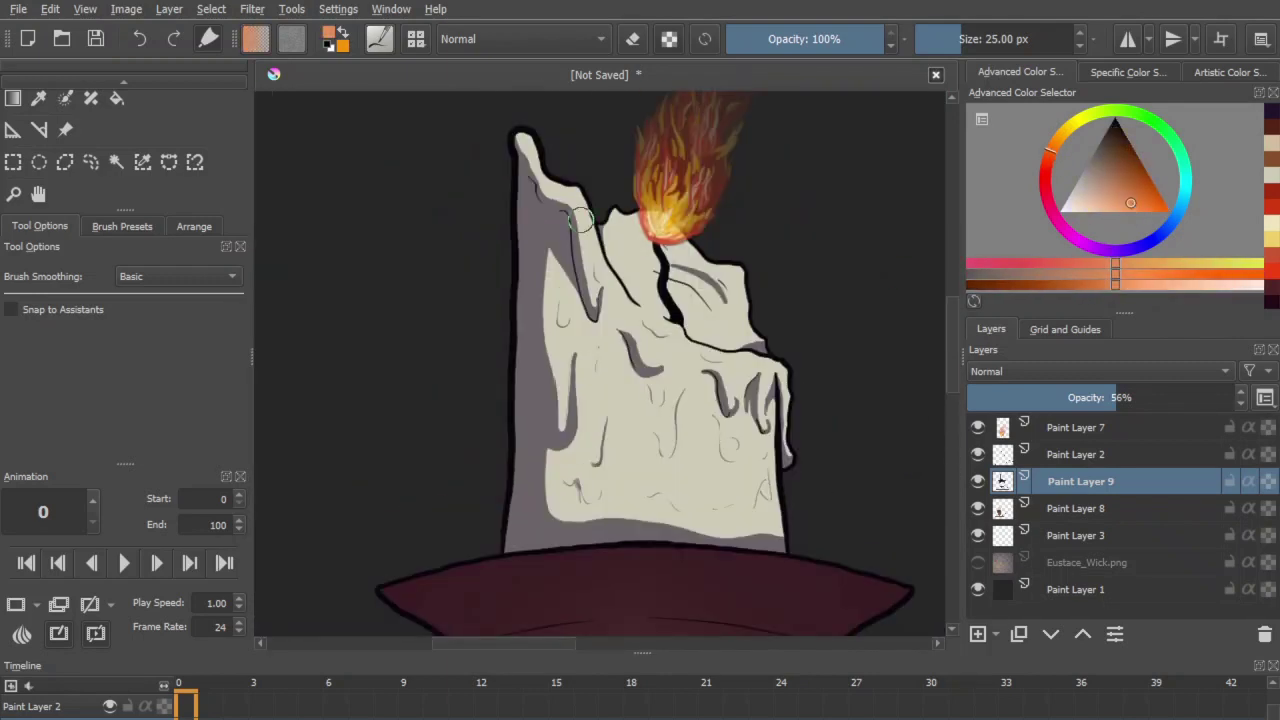
pyautogui.moveTo(584, 200); pyautogui.dragTo(600, 240)
pyautogui.press('l')
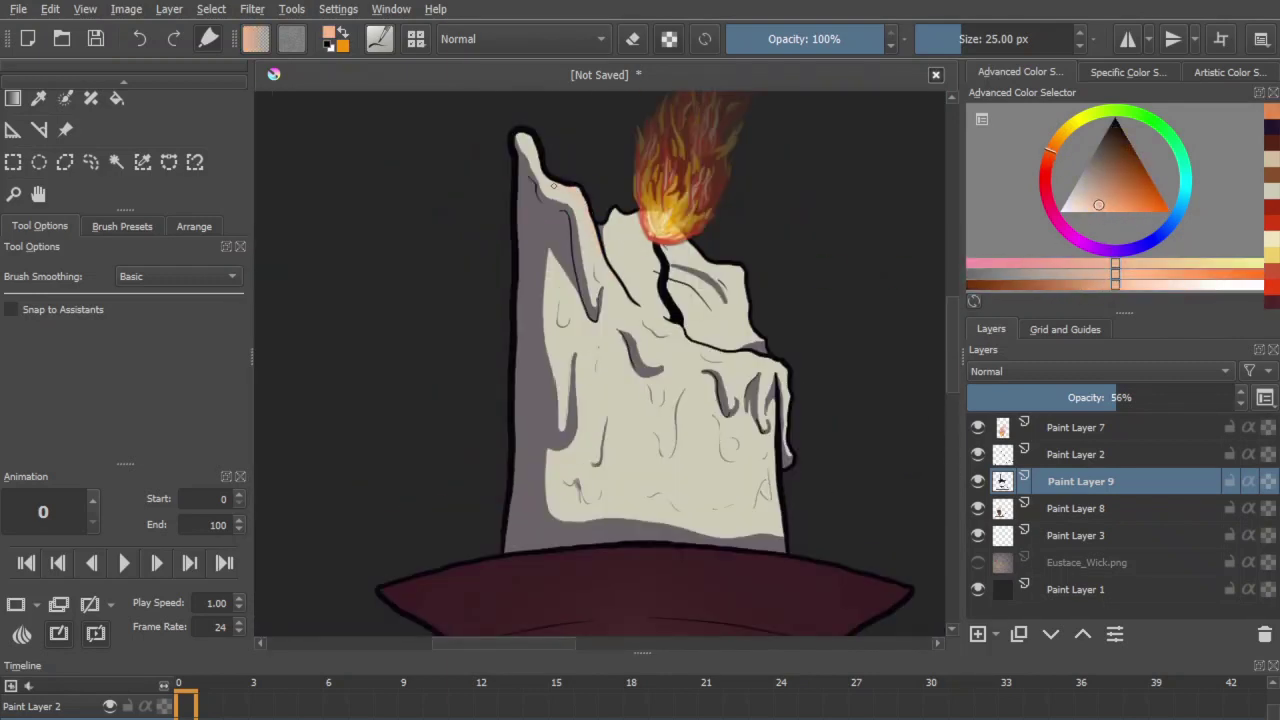
pyautogui.moveTo(571, 192); pyautogui.dragTo(536, 163)
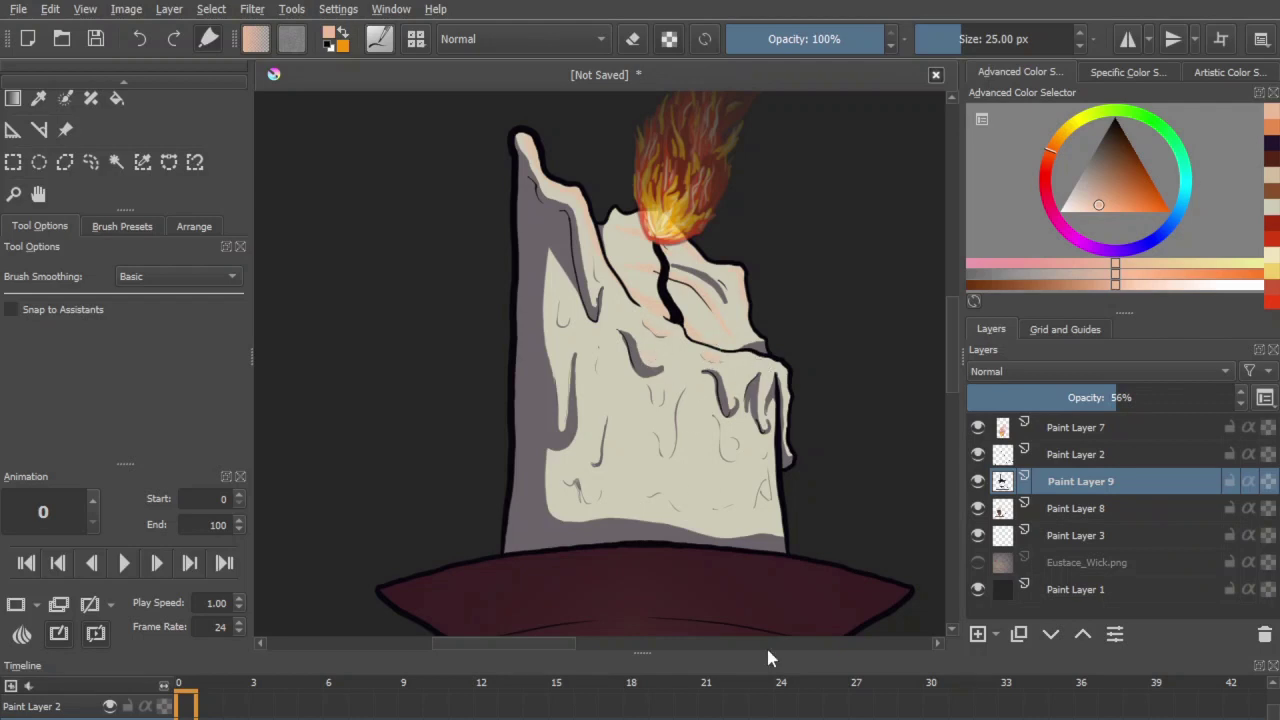
# Step: Review the whole candle illustration with its softened shadows and highlights
pyautogui.press('-')
pyautogui.press('-')
pyautogui.press('-')
pyautogui.press('-')
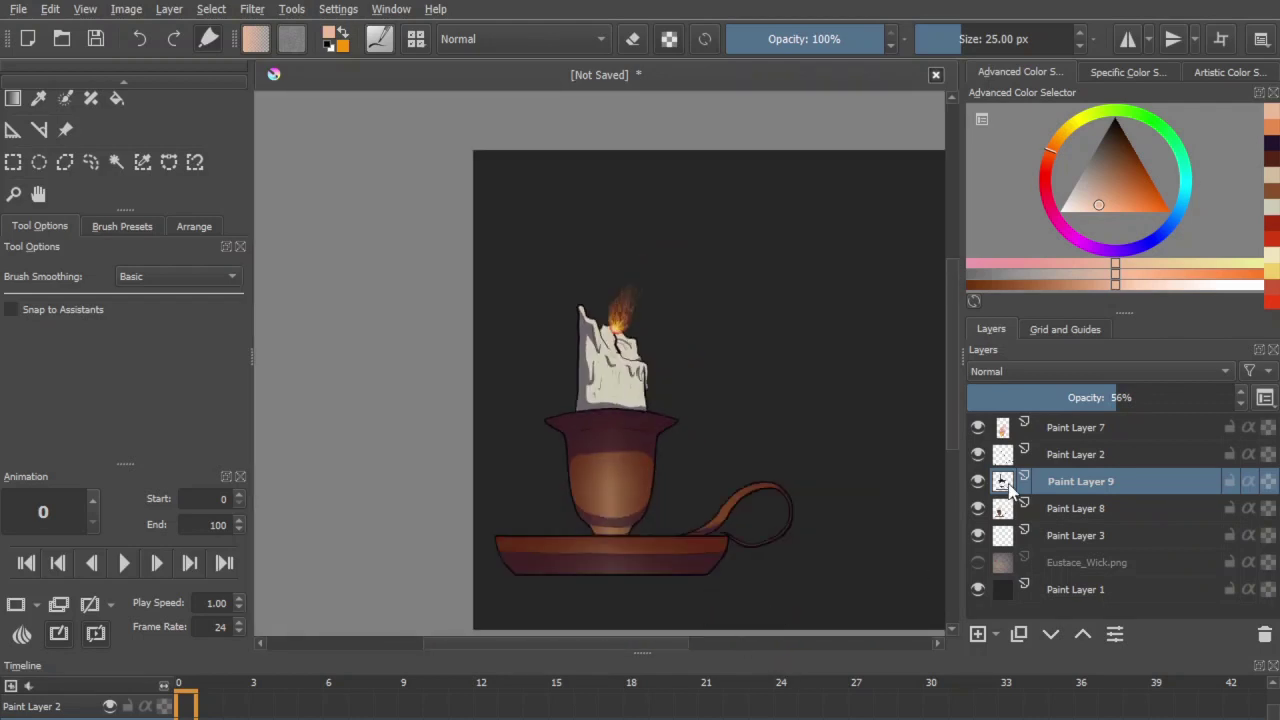
pyautogui.moveTo(662, 360); pyautogui.dragTo(538, 336)
pyautogui.hotkey('ctrl', '-')
pyautogui.hotkey('ctrl', '-')
pyautogui.hotkey('ctrl', '+')
pyautogui.hotkey('ctrl', '+')
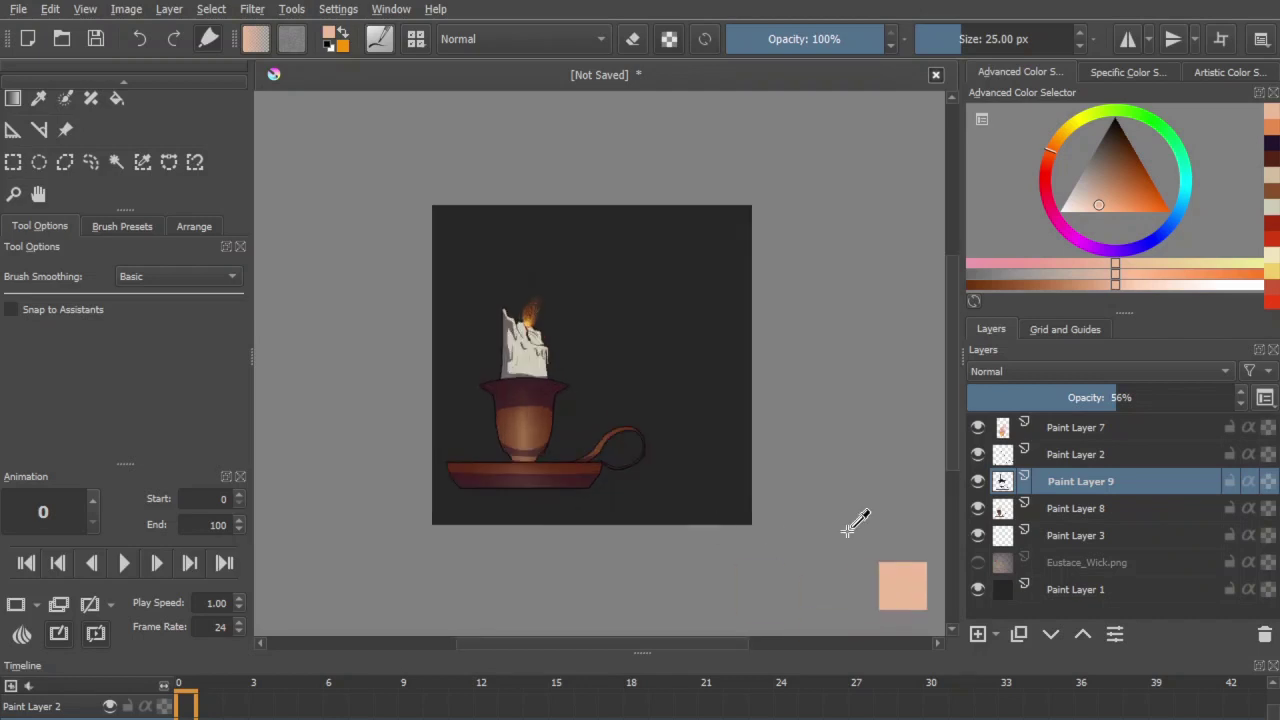
pyautogui.scroll(1, 858, 507)
pyautogui.scroll(-1, 862, 506)
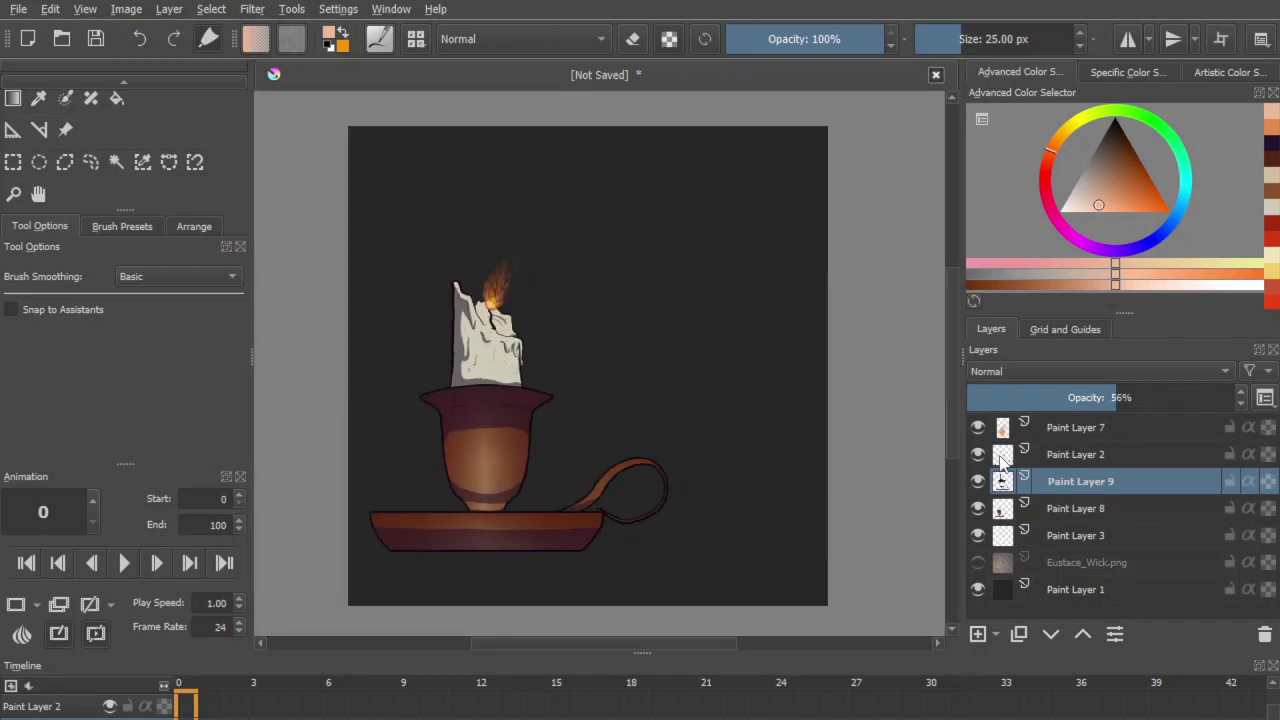
# Step: Group Paint Layers 7, 2, 9 and 8 and name the group Candle
pyautogui.keyDown('ctrl'); pyautogui.click(1005, 510); pyautogui.keyUp('ctrl')
pyautogui.click(13, 98)
pyautogui.press('b')
pyautogui.click(91, 162)
pyautogui.click(620, 398)
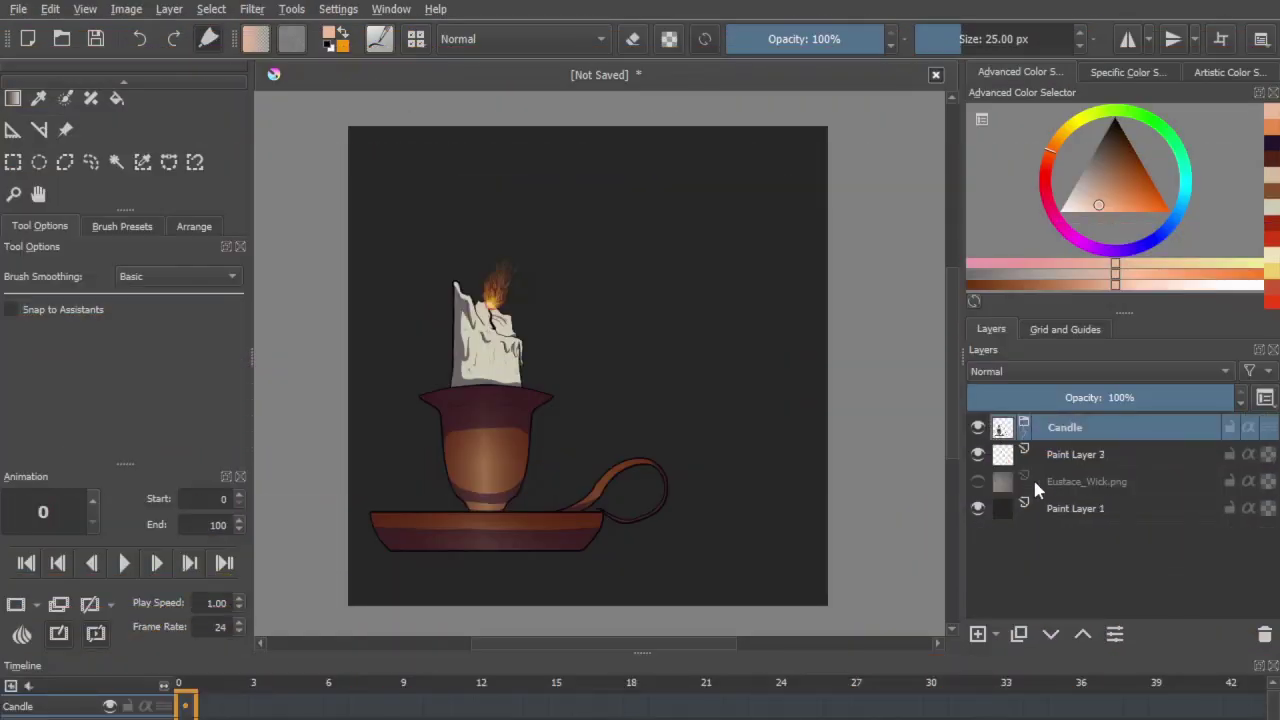
# Step: Show and hide the Eustace_Wick.png sketch layer to compare it with the finished candle
pyautogui.click(977, 481)
pyautogui.click(977, 481)
pyautogui.click(977, 481)
pyautogui.click(977, 481)
pyautogui.scroll(-2, 1271, 266)
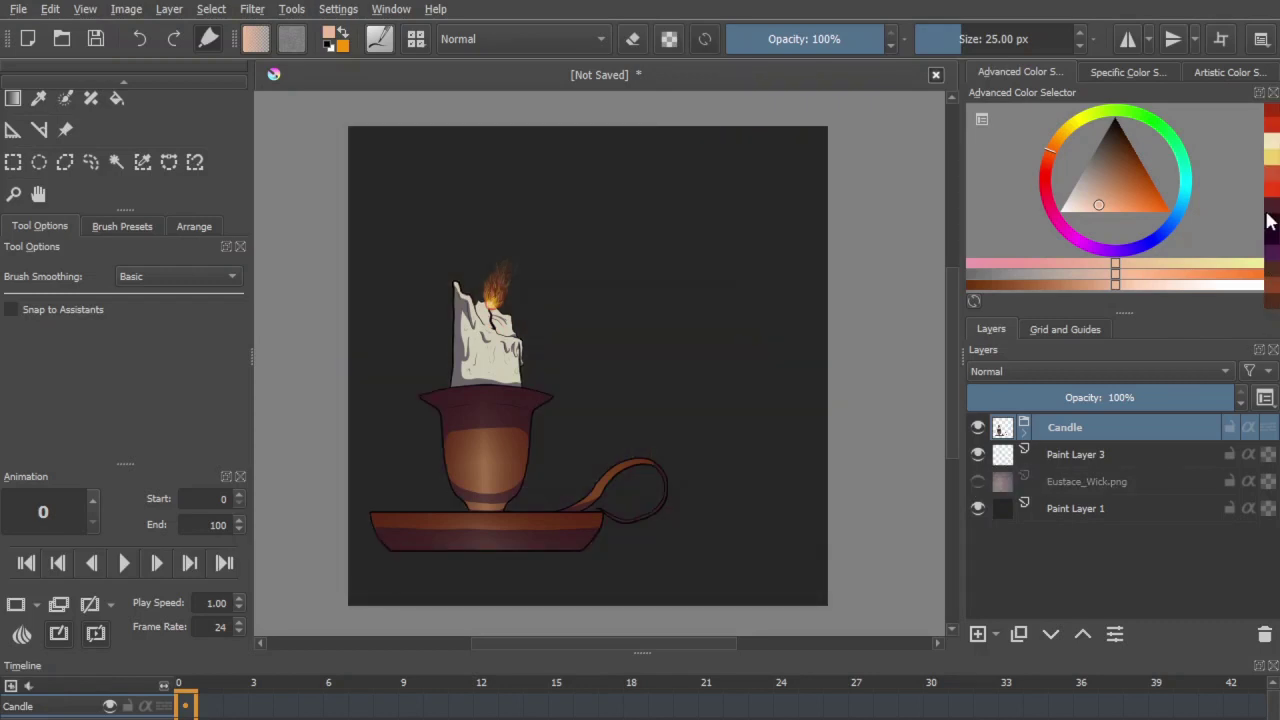
# Step: Sample the holder's near-black outline colour and try a stroke on Paint Layer 3
pyautogui.scroll(6, 495, 417)
pyautogui.keyDown('ctrl'); pyautogui.click(723, 390); pyautogui.keyUp('ctrl')
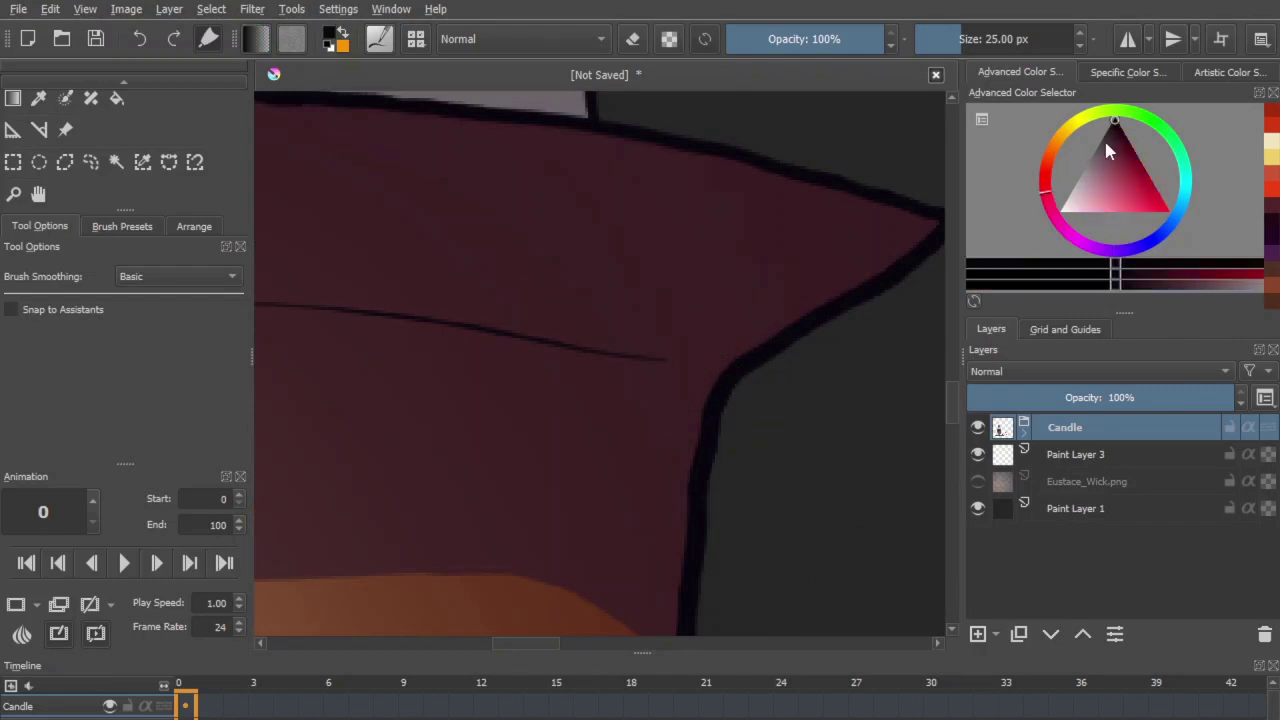
pyautogui.click(1070, 457)
pyautogui.moveTo(723, 397); pyautogui.dragTo(760, 470)
pyautogui.hotkey('ctrl', 'z')
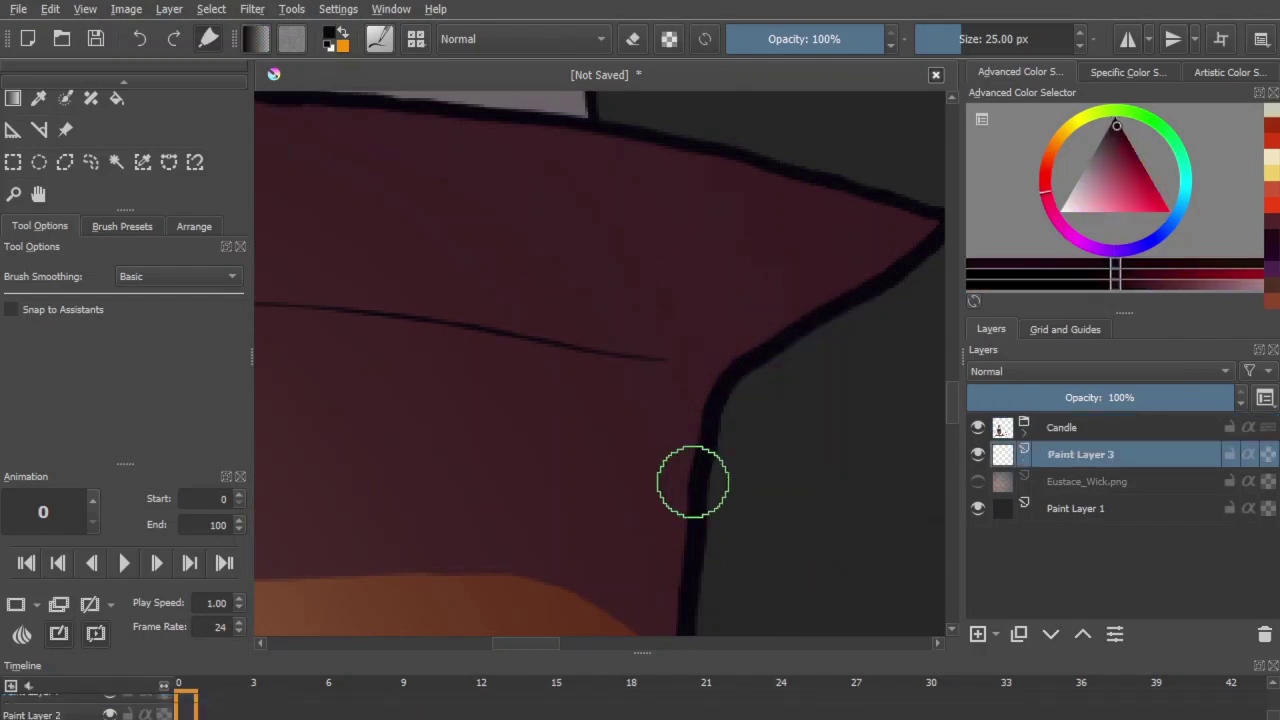
# Step: Check the sketch layer briefly, test a dark stroke on the empty background beside the candle and undo it
pyautogui.hotkey('ctrl', '-')
pyautogui.hotkey('ctrl', '-')
pyautogui.hotkey('ctrl', '-')
pyautogui.hotkey('ctrl', '-')
pyautogui.hotkey('ctrl', '-')
pyautogui.moveTo(803, 189); pyautogui.dragTo(783, 183)
pyautogui.scroll(-3, 705, 220)
pyautogui.click(978, 482)
pyautogui.click(978, 482)
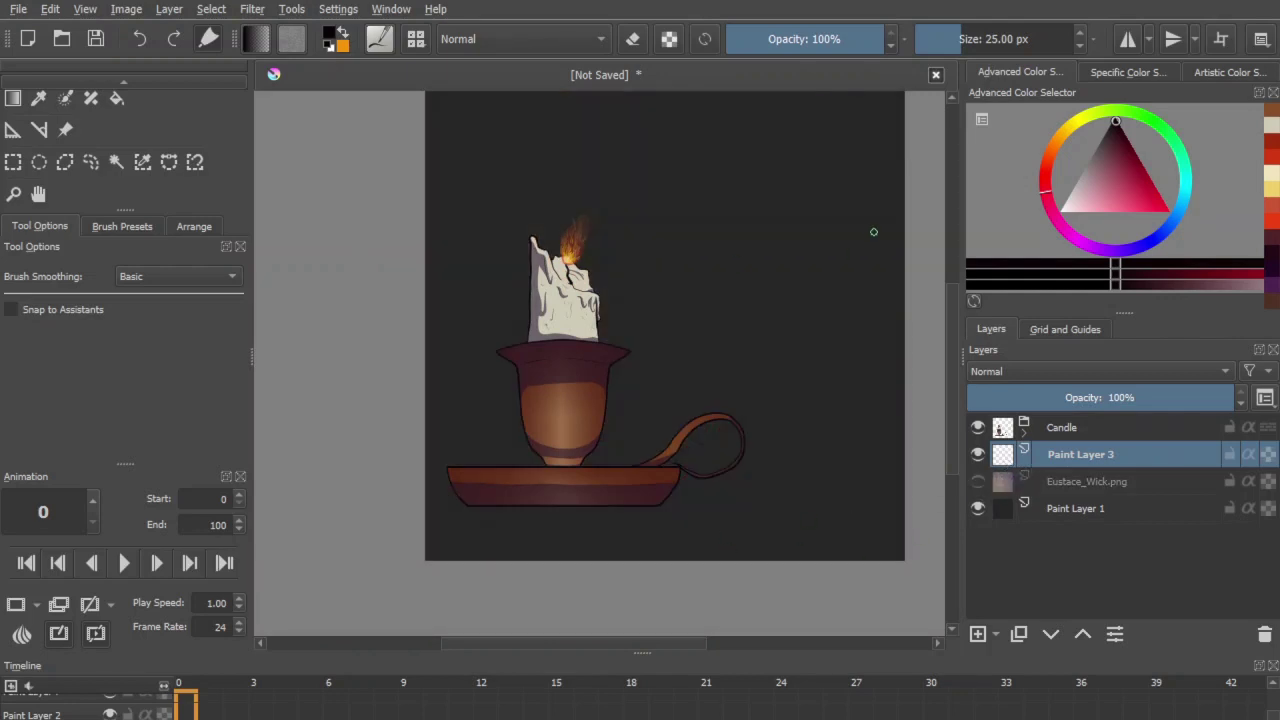
pyautogui.moveTo(737, 243); pyautogui.dragTo(842, 462)
pyautogui.hotkey('ctrl', 'z')
pyautogui.scroll(2, 1270, 133)
pyautogui.click(1269, 127)
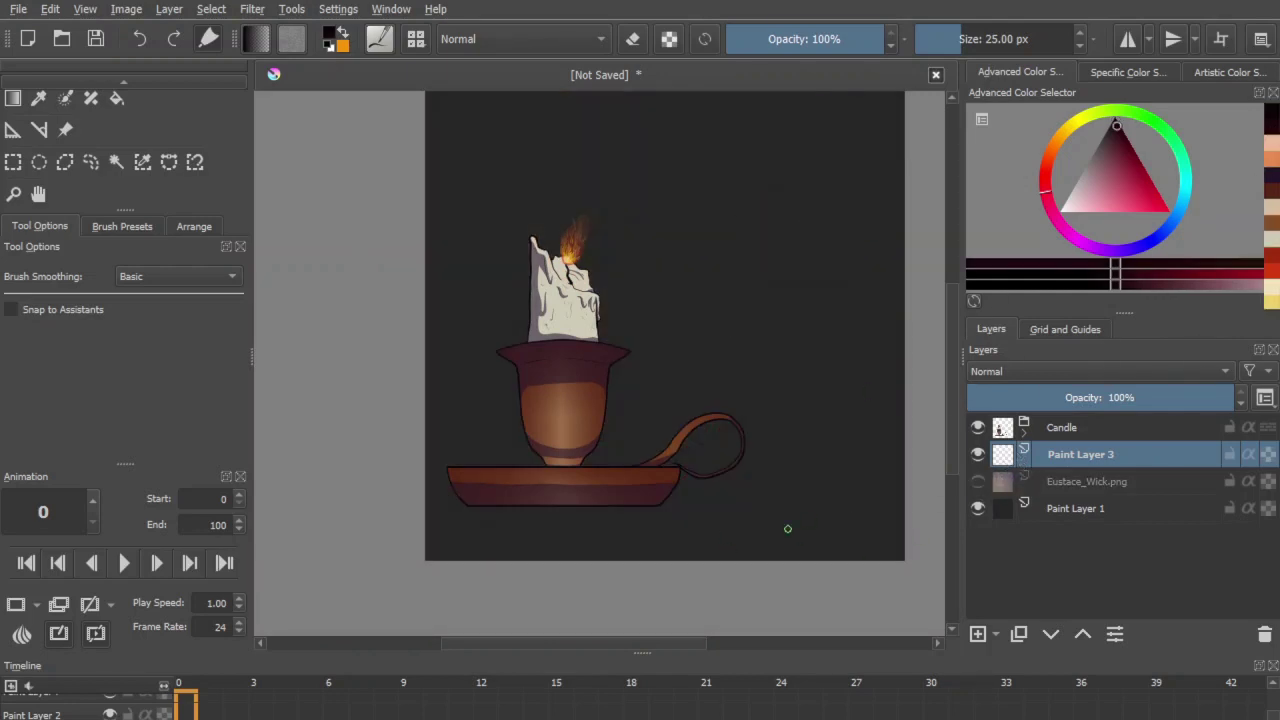
# Step: Resample the near-black outline colour from the candle holder and test it with a stroke on the background
pyautogui.scroll(8, 852, 460)
pyautogui.keyDown('ctrl'); pyautogui.click(850, 460); pyautogui.keyUp('ctrl')
pyautogui.scroll(-7, 850, 460)
pyautogui.keyDown('ctrl'); pyautogui.click(708, 276); pyautogui.keyUp('ctrl')
pyautogui.scroll(4, 769, 330)
pyautogui.scroll(2, 744, 400)
pyautogui.keyDown('ctrl'); pyautogui.click(744, 402); pyautogui.keyUp('ctrl')
pyautogui.scroll(-7, 744, 400)
pyautogui.moveTo(682, 240); pyautogui.dragTo(788, 371)
pyautogui.hotkey('ctrl', 'z')
# Step: Show the sketch layer and ink a long wavy cloth edge from beneath the dish to the canvas's right edge
pyautogui.moveTo(763, 274)
pyautogui.mouseDown()
pyautogui.moveTo(709, 311)
pyautogui.moveTo(714, 187)
pyautogui.mouseUp()
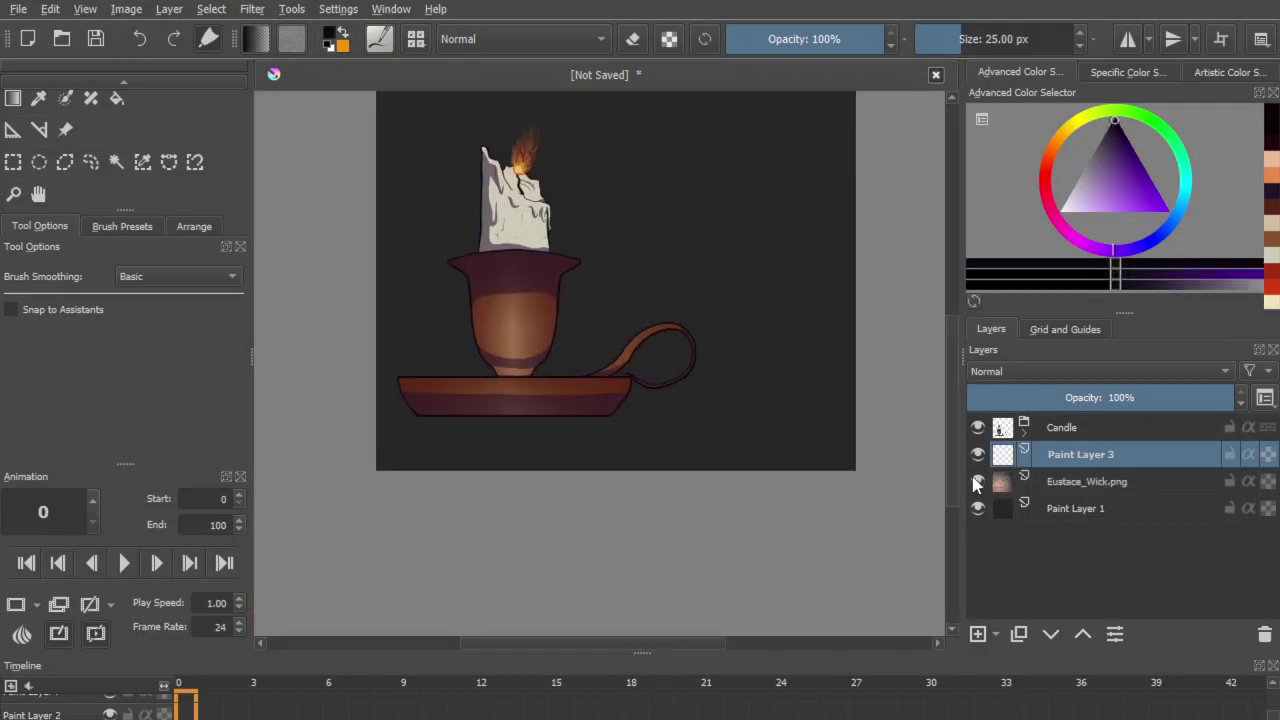
pyautogui.click(978, 481)
pyautogui.scroll(4, 551, 398)
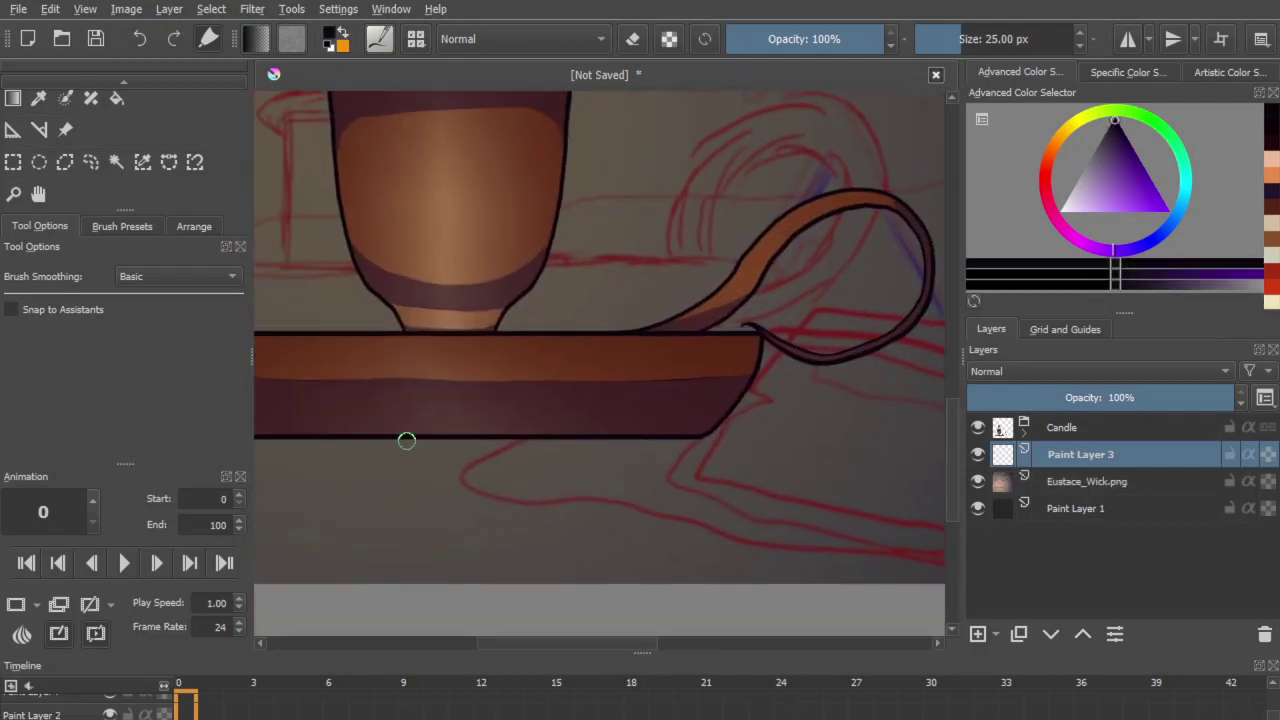
pyautogui.moveTo(395, 438)
pyautogui.mouseDown()
pyautogui.moveTo(720, 505)
pyautogui.moveTo(893, 501)
pyautogui.moveTo(494, 488)
pyautogui.moveTo(836, 456)
pyautogui.mouseUp()
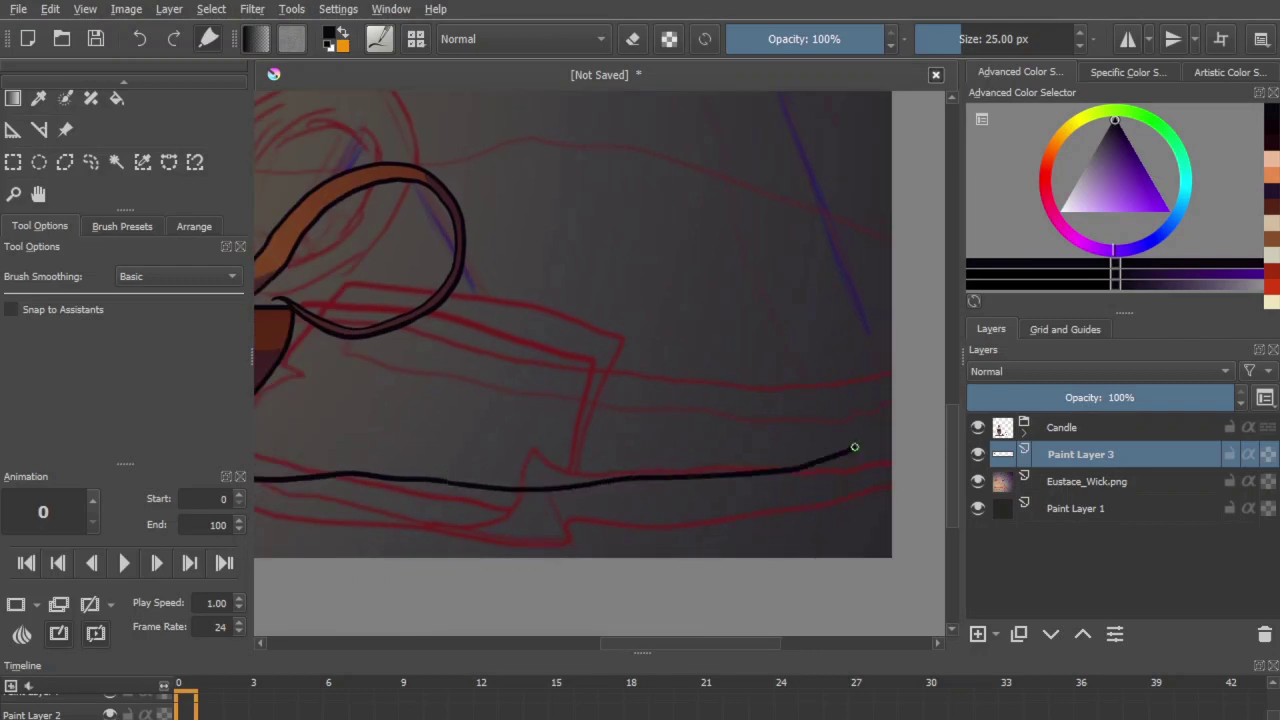
pyautogui.scroll(-1, 660, 435)
pyautogui.moveTo(657, 429); pyautogui.dragTo(862, 477)
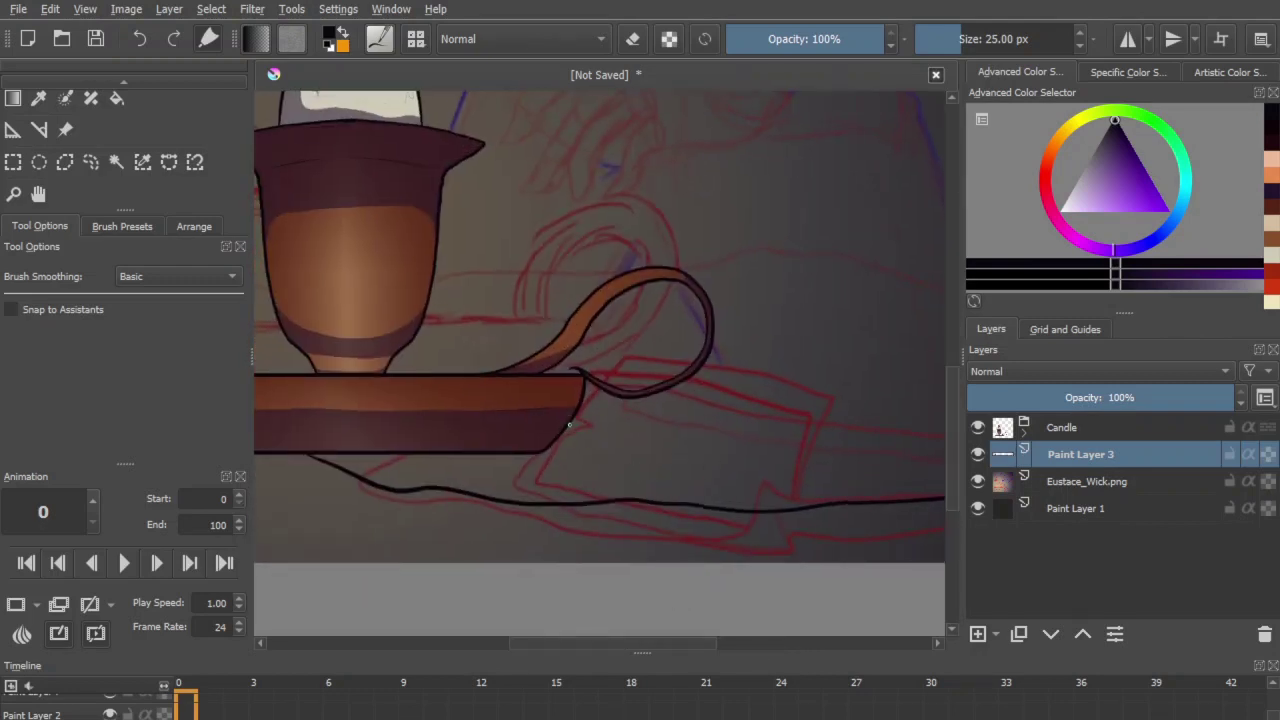
# Step: Ink the cloth's upper edge and jagged fold outlines between the dish and the canvas's right edge
pyautogui.moveTo(718, 454); pyautogui.dragTo(909, 442)
pyautogui.moveTo(765, 408); pyautogui.dragTo(578, 427)
pyautogui.moveTo(708, 462); pyautogui.dragTo(722, 453)
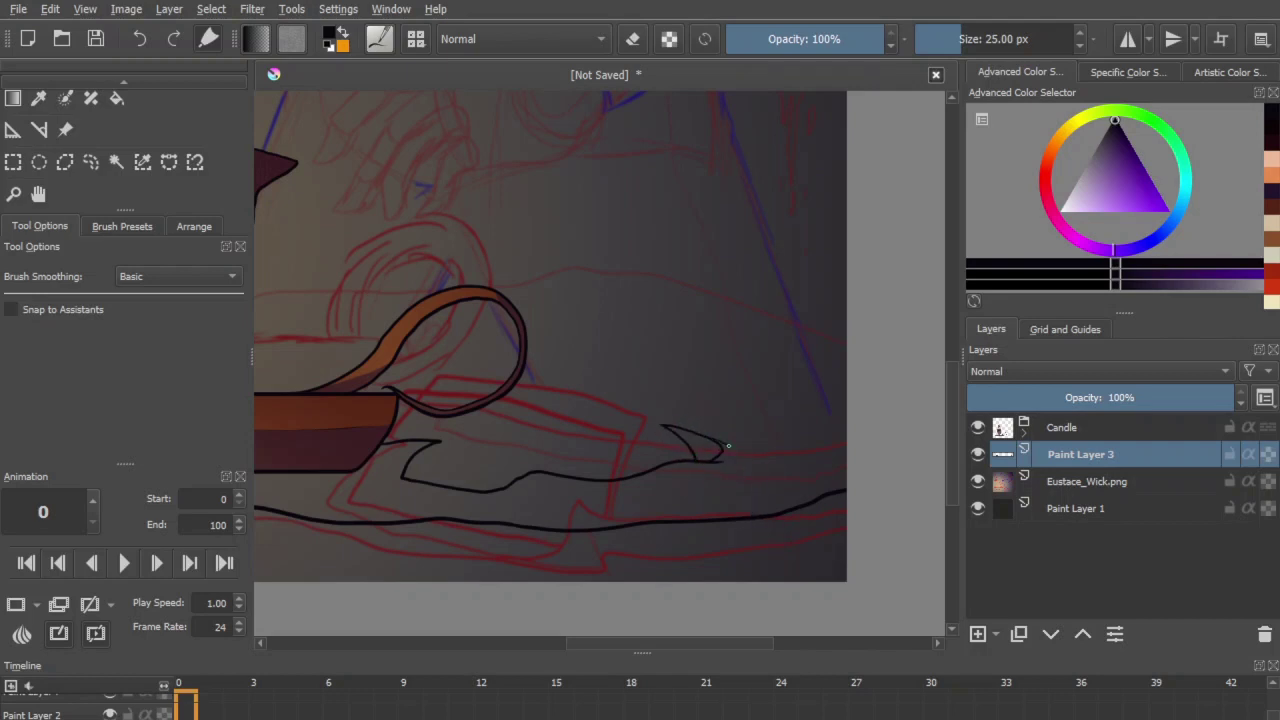
pyautogui.moveTo(838, 438); pyautogui.dragTo(829, 427)
pyautogui.moveTo(724, 421); pyautogui.dragTo(1040, 426)
pyautogui.moveTo(439, 448)
pyautogui.mouseDown()
pyautogui.moveTo(696, 483)
pyautogui.moveTo(507, 457)
pyautogui.mouseUp()
pyautogui.moveTo(591, 400); pyautogui.dragTo(314, 383)
pyautogui.moveTo(694, 470)
pyautogui.mouseDown()
pyautogui.moveTo(408, 467)
pyautogui.moveTo(726, 440)
pyautogui.moveTo(488, 471)
pyautogui.mouseUp()
# Step: Erase the overlapping ink at the canvas's right edge and add further line work to the cloth
pyautogui.scroll(2, 702, 472)
pyautogui.press('e')
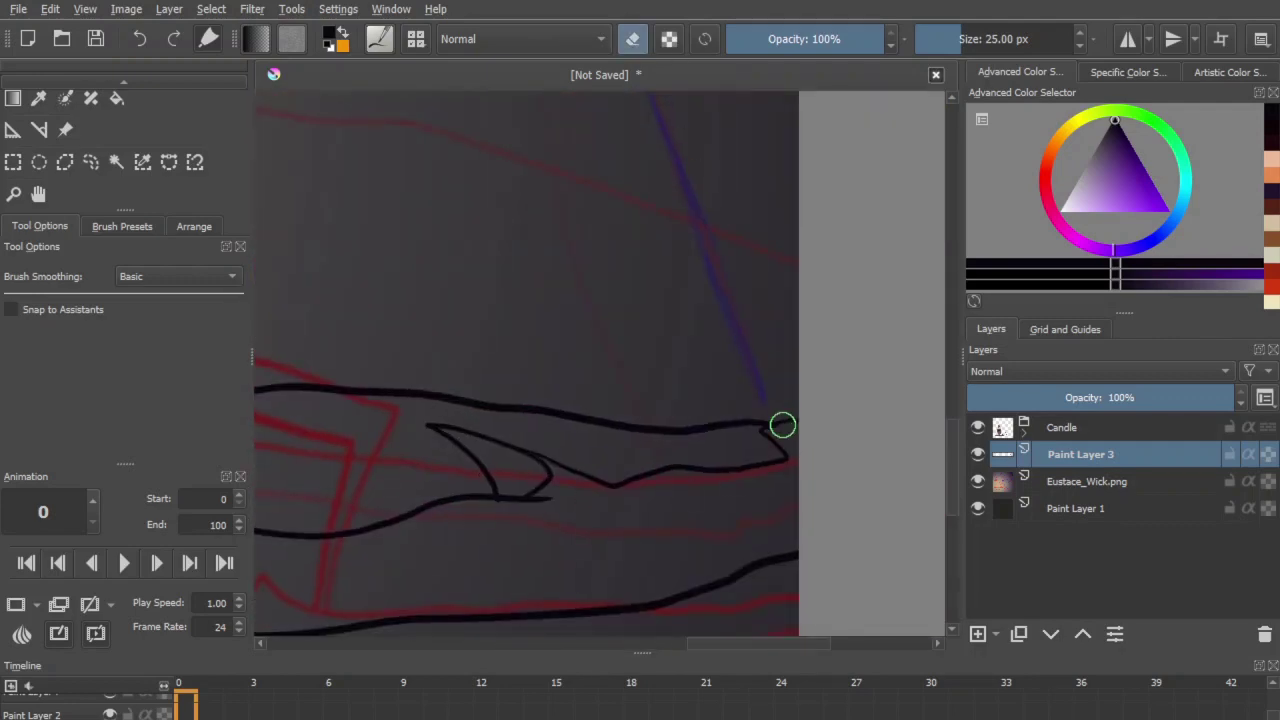
pyautogui.press('e')
pyautogui.moveTo(300, 475); pyautogui.dragTo(741, 447)
pyautogui.moveTo(376, 503)
pyautogui.mouseDown()
pyautogui.moveTo(754, 447)
pyautogui.moveTo(618, 443)
pyautogui.moveTo(910, 466)
pyautogui.mouseUp()
pyautogui.hotkey('ctrl', 'z')
pyautogui.moveTo(715, 433); pyautogui.dragTo(912, 454)
# Step: Hide the Eustace_Wick.png sketch layer and check the inked cloth against the dark background
pyautogui.hotkey('ctrl', '-')
pyautogui.hotkey('ctrl', '-')
pyautogui.hotkey('ctrl', '-')
pyautogui.hotkey('ctrl', '-')
pyautogui.click(979, 482)
pyautogui.hotkey('ctrl', '+')
pyautogui.hotkey('ctrl', '+')
pyautogui.hotkey('ctrl', '+')
pyautogui.hotkey('ctrl', '-')
pyautogui.hotkey('ctrl', '-')
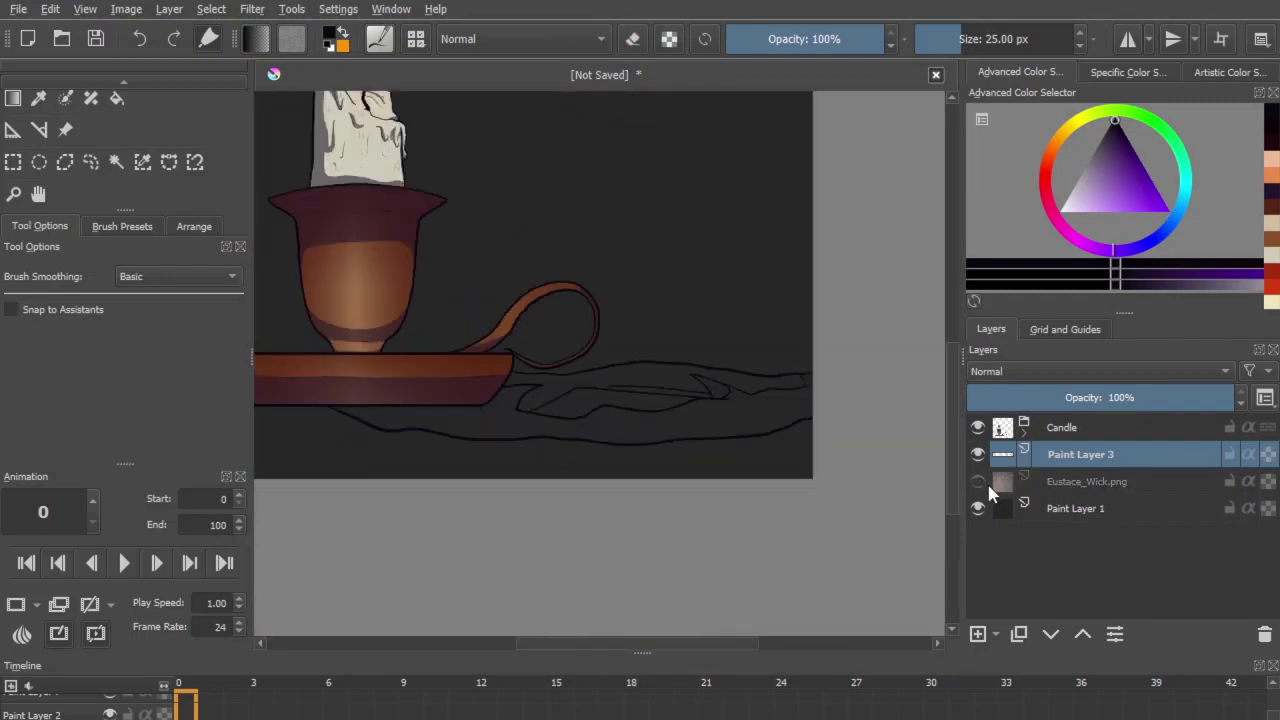
# Step: Group the Candle group together with Paint Layer 3
pyautogui.press('-')
pyautogui.keyDown('shift'); pyautogui.click(1045, 431); pyautogui.keyUp('shift')
pyautogui.hotkey('ctrl', 'g')
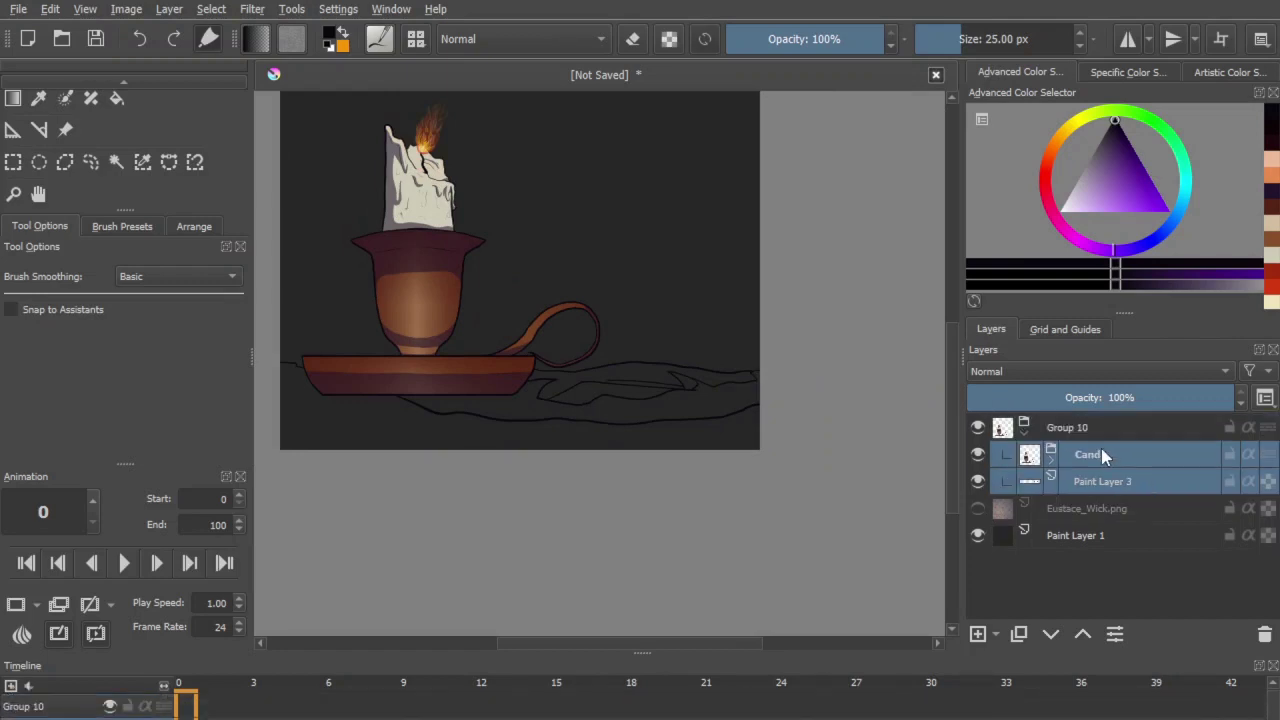
# Step: Select the area below the cloth's lower edge and add a new paint layer beneath Paint Layer 3
pyautogui.click(116, 161)
pyautogui.click(443, 440)
pyautogui.click(1121, 484)
pyautogui.press('Insert')
pyautogui.moveTo(1153, 487); pyautogui.dragTo(1153, 519)
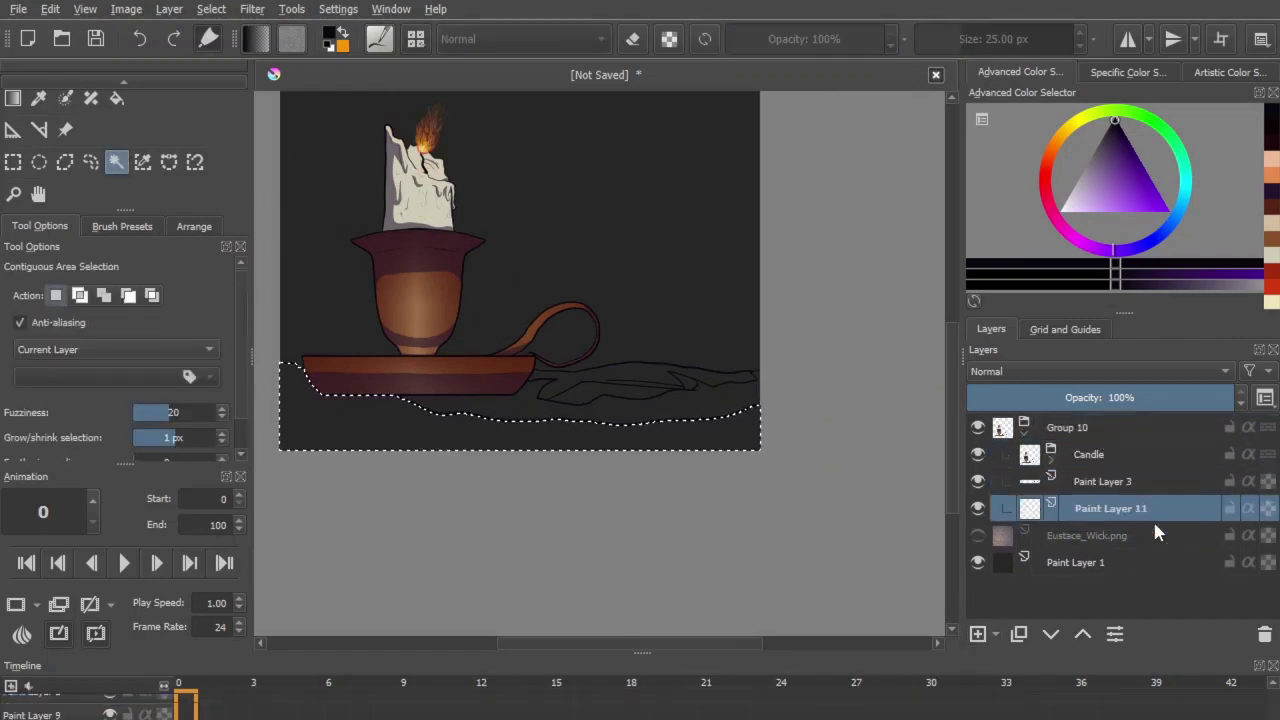
# Step: Try filling the selected area below the cloth with grey-teal shades, then undo the fills
pyautogui.press('f')
pyautogui.moveTo(640, 380); pyautogui.dragTo(724, 458)
pyautogui.click(1078, 190)
pyautogui.click(1189, 175)
pyautogui.click(1097, 153)
pyautogui.click(562, 514)
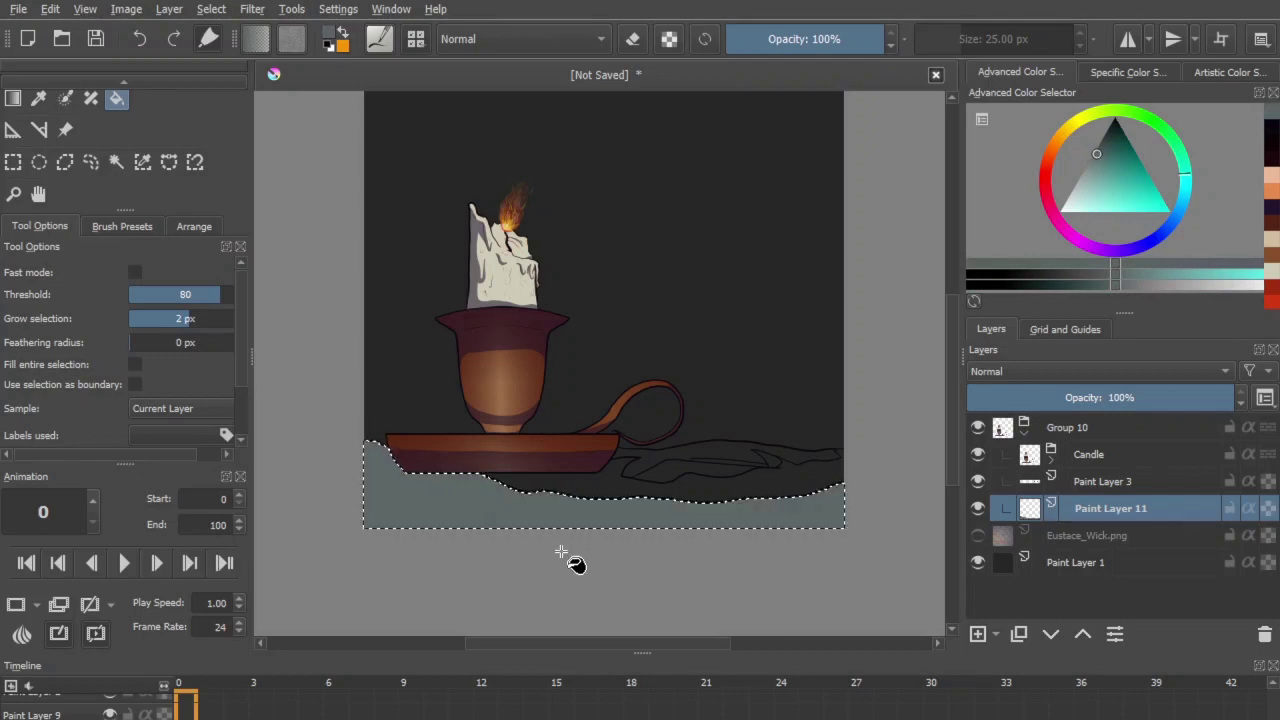
pyautogui.hotkey('ctrl', 'z')
pyautogui.click(1110, 127)
pyautogui.click(752, 513)
pyautogui.hotkey('ctrl', 'z')
# Step: Fill the selected area below the cloth with a very dark blue-grey and clear the selection
pyautogui.click(1105, 134)
pyautogui.click(1181, 204)
pyautogui.click(526, 516)
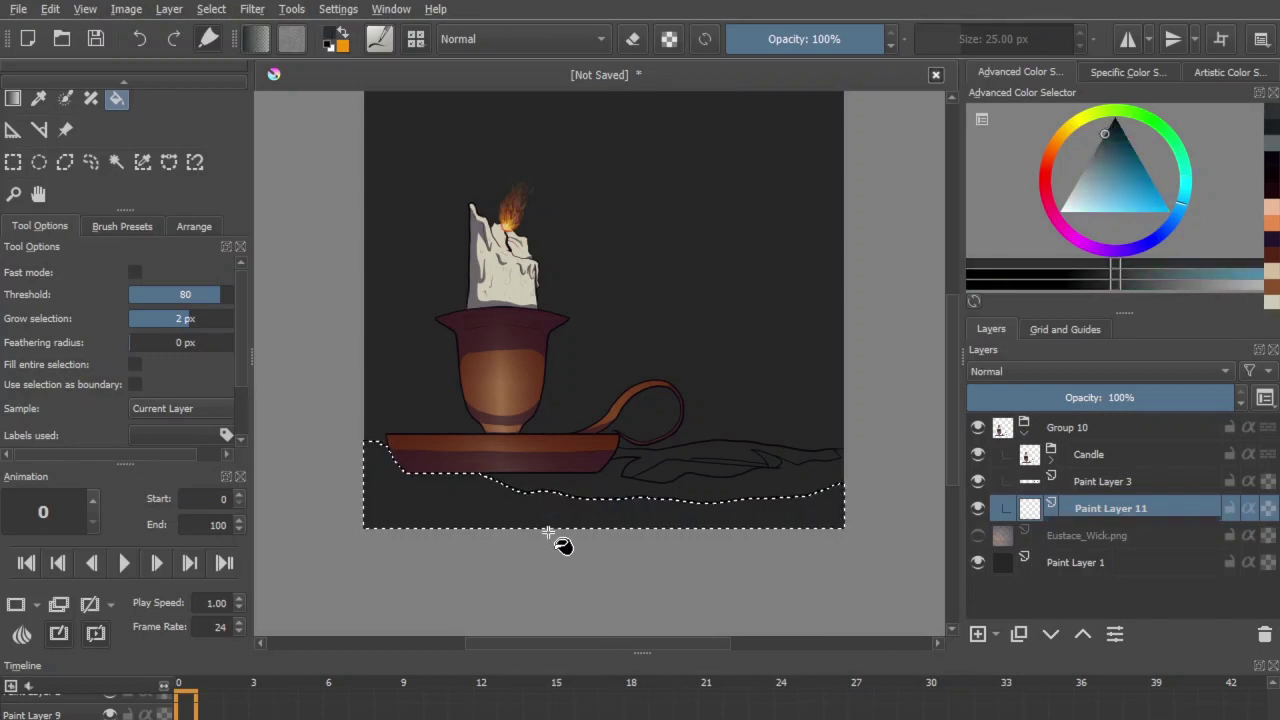
pyautogui.click(91, 162)
pyautogui.click(525, 588)
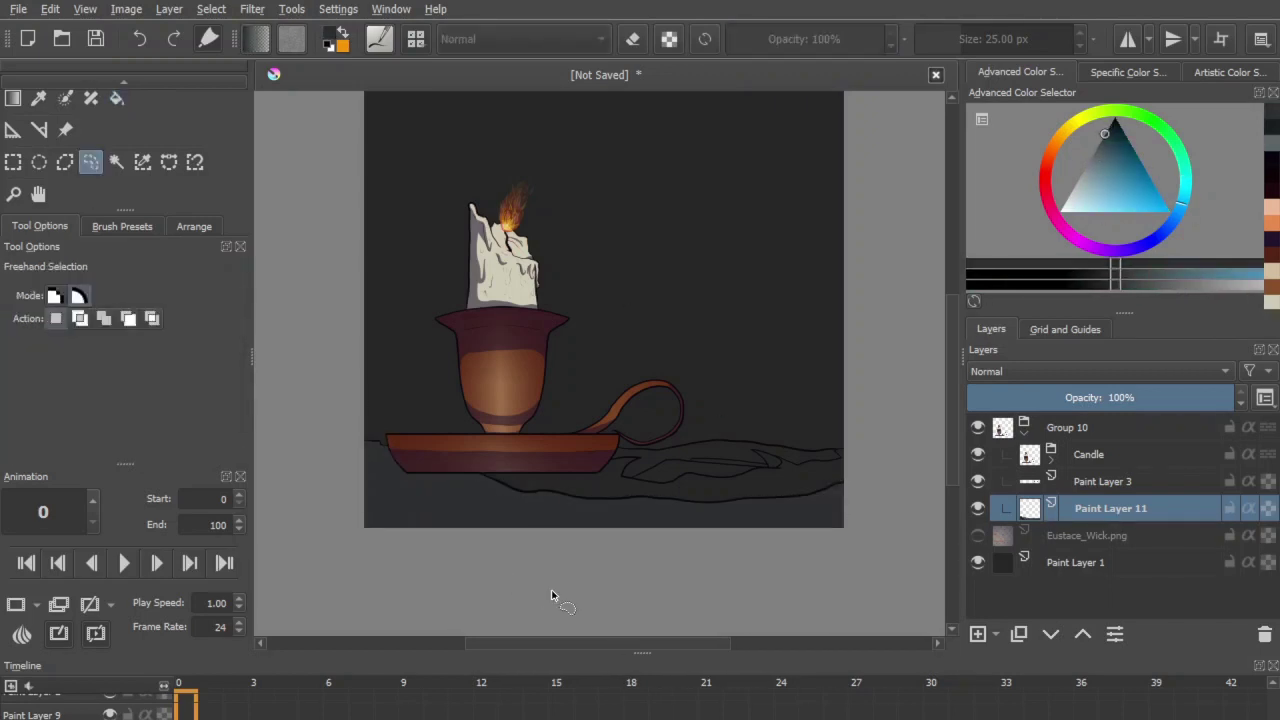
# Step: Select the cloth's lower shadow area using the combined Group 10 artwork, and make Paint Layer 11 active
pyautogui.scroll(1, 556, 532)
pyautogui.moveTo(559, 531); pyautogui.dragTo(485, 488)
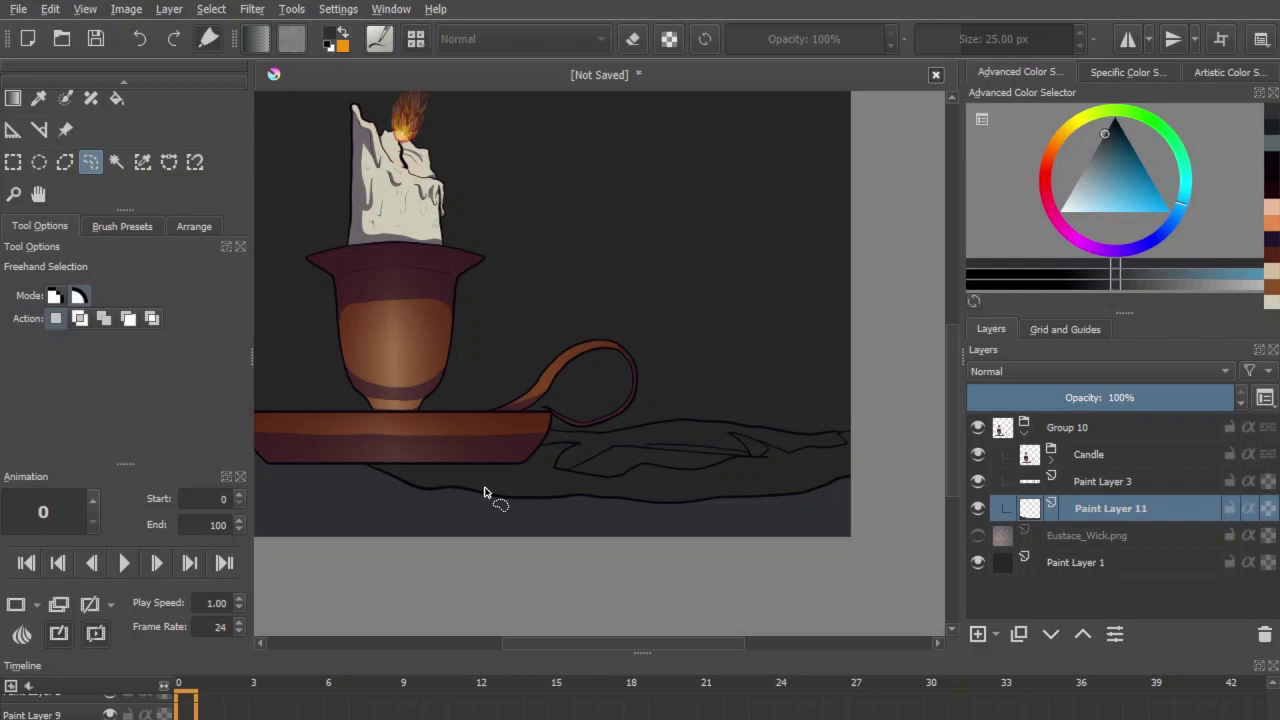
pyautogui.scroll(1, 540, 522)
pyautogui.moveTo(650, 538); pyautogui.dragTo(544, 504)
pyautogui.click(117, 162)
pyautogui.click(1062, 428)
pyautogui.click(756, 545)
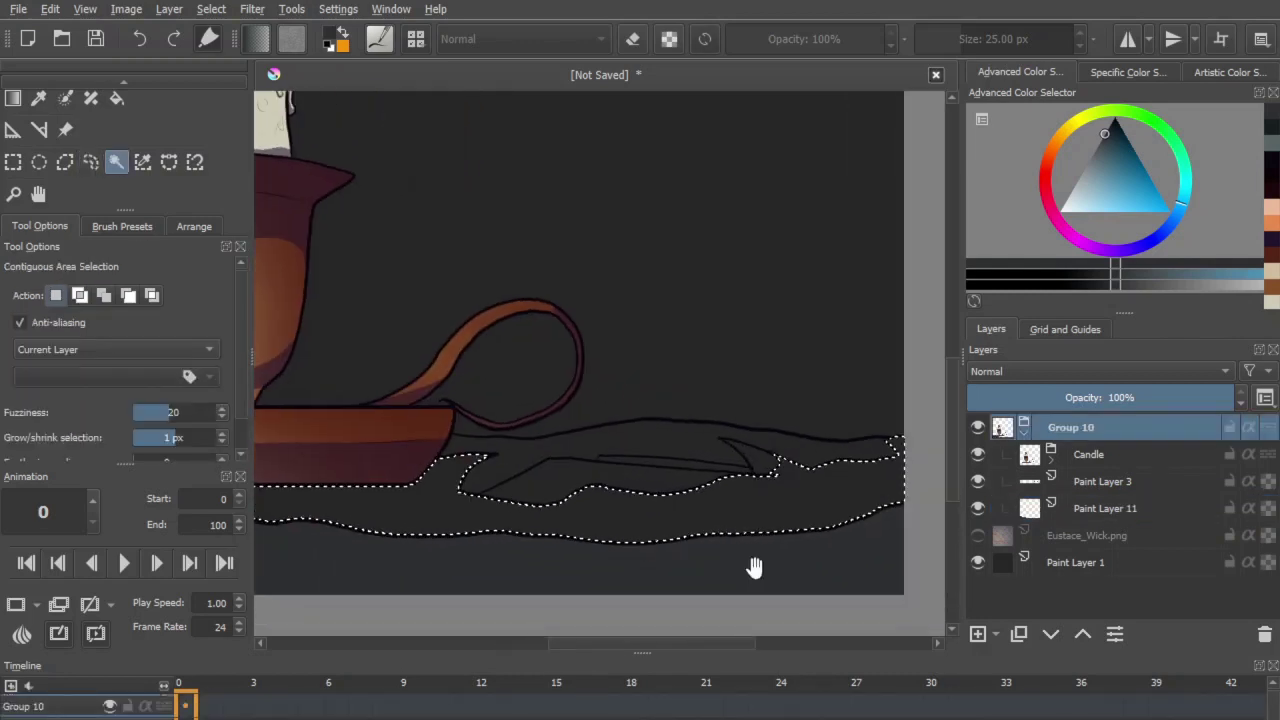
pyautogui.click(1141, 512)
# Step: Fill the cloth's lower shadow area with a near-black magenta and clear the selection
pyautogui.press('f')
pyautogui.click(1059, 225)
pyautogui.click(1116, 129)
pyautogui.click(580, 535)
pyautogui.hotkey('ctrl', 'z')
pyautogui.click(1114, 122)
pyautogui.click(580, 520)
pyautogui.click(91, 162)
pyautogui.click(668, 586)
pyautogui.moveTo(668, 586); pyautogui.dragTo(903, 557)
# Step: Examine the dark cloth fill up close along the dish, the handle and the folds
pyautogui.press('b')
pyautogui.scroll(3, 750, 580)
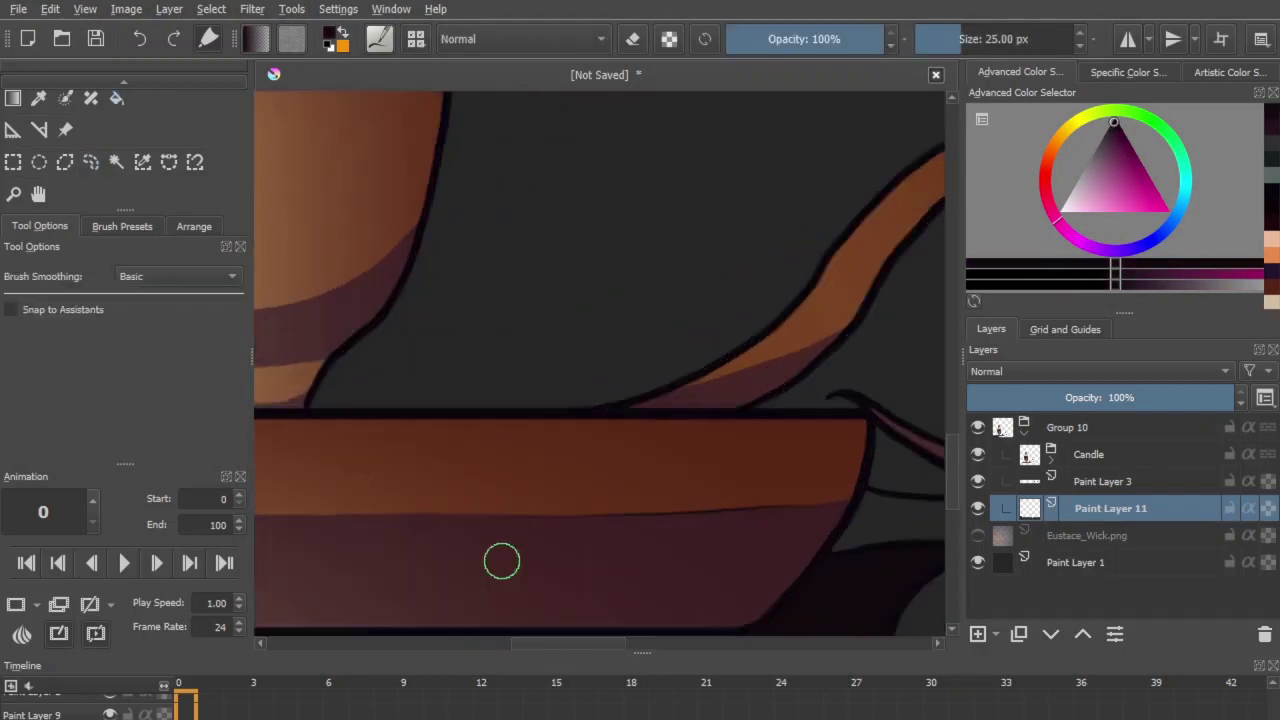
pyautogui.moveTo(300, 545); pyautogui.dragTo(551, 414)
pyautogui.moveTo(900, 400); pyautogui.dragTo(374, 386)
pyautogui.moveTo(900, 430); pyautogui.dragTo(330, 460)
pyautogui.scroll(-1, 668, 502)
pyautogui.moveTo(930, 425); pyautogui.dragTo(800, 440)
pyautogui.scroll(-3, 742, 460)
pyautogui.scroll(3, 735, 465)
pyautogui.moveTo(500, 510); pyautogui.dragTo(900, 605)
# Step: Select the cloth's upper area and its small fold from Group 10, and return to Paint Layer 11
pyautogui.press('w')
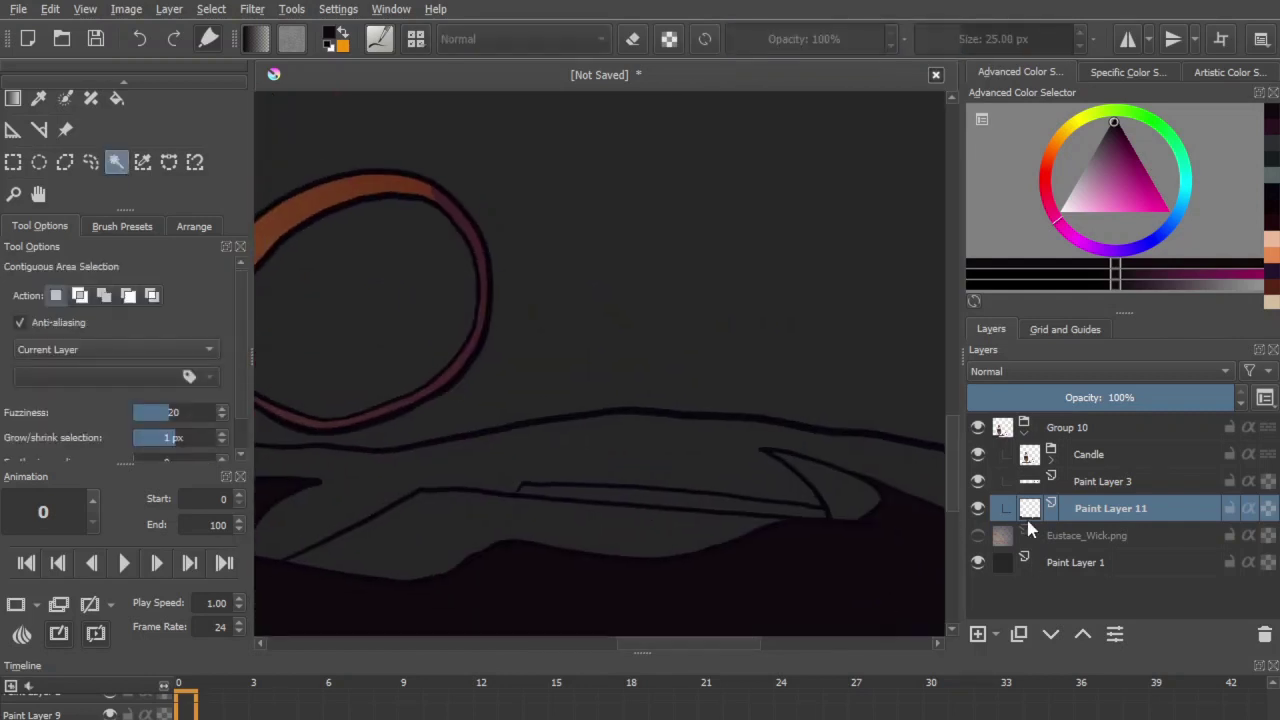
pyautogui.click(715, 449)
pyautogui.click(1090, 428)
pyautogui.click(740, 455)
pyautogui.keyDown('shift'); pyautogui.click(844, 494); pyautogui.keyUp('shift')
pyautogui.moveTo(576, 612)
pyautogui.mouseDown()
pyautogui.moveTo(751, 597)
pyautogui.moveTo(355, 572)
pyautogui.mouseUp()
pyautogui.click(1108, 509)
# Step: Fill the cloth's upper area and small fold with a very dark reddish brown and clear the selection
pyautogui.press('f')
pyautogui.click(1044, 176)
pyautogui.moveTo(1130, 158); pyautogui.dragTo(1115, 144)
pyautogui.click(672, 414)
pyautogui.moveTo(724, 520); pyautogui.dragTo(893, 562)
pyautogui.hotkey('ctrl', 'z')
pyautogui.click(1112, 133)
pyautogui.click(850, 460)
pyautogui.click(91, 162)
pyautogui.click(757, 537)
pyautogui.press('b')
pyautogui.moveTo(569, 555)
pyautogui.mouseDown()
pyautogui.moveTo(837, 547)
pyautogui.moveTo(598, 634)
pyautogui.mouseUp()
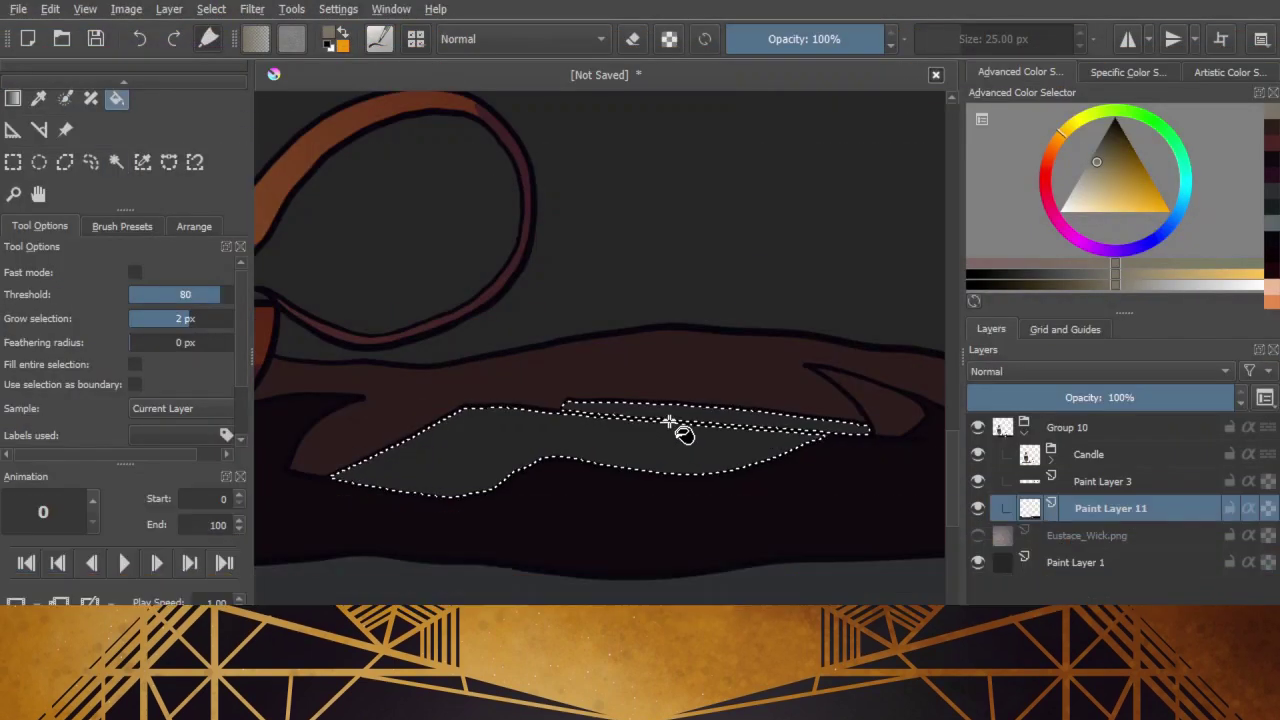
# Step: Fill the two selected inner sections of the cloth with greyish tan and clear the selection
pyautogui.hotkey('shift', 'BackSpace')
pyautogui.hotkey('ctrl', 'shift', 'a')
pyautogui.press('b')
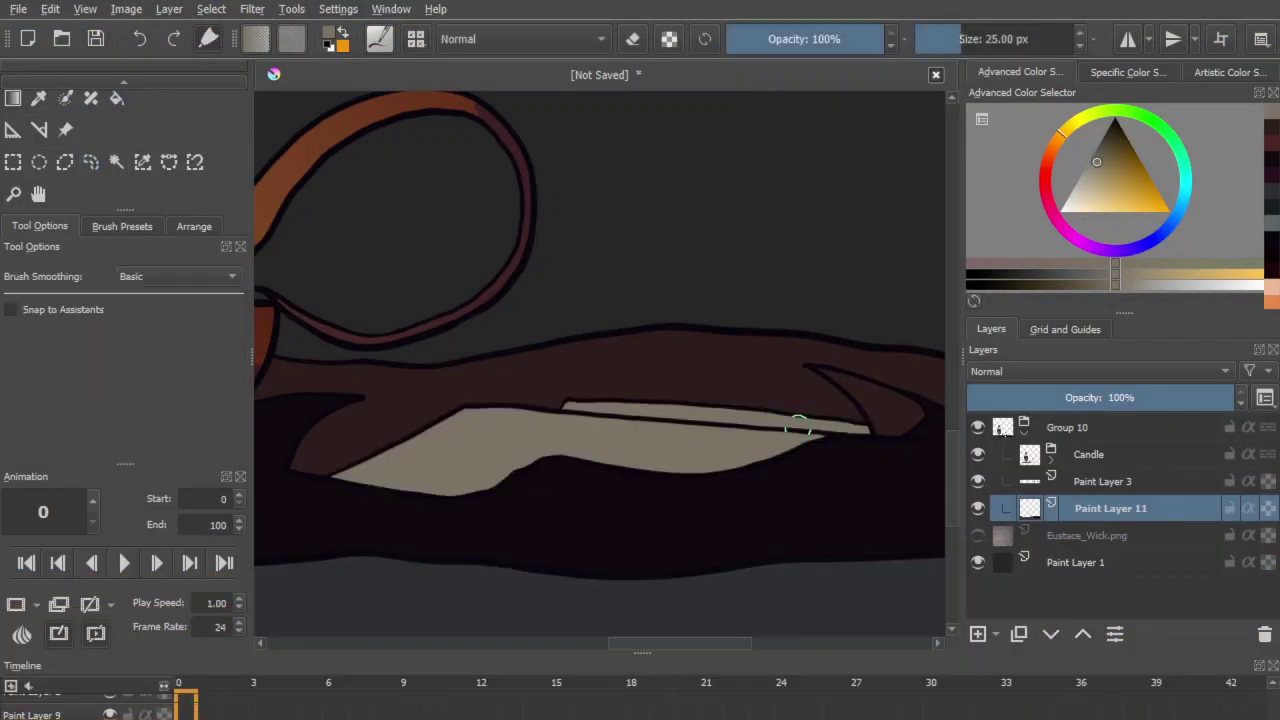
pyautogui.moveTo(786, 441); pyautogui.dragTo(843, 598)
pyautogui.hotkey('ctrl', '+')
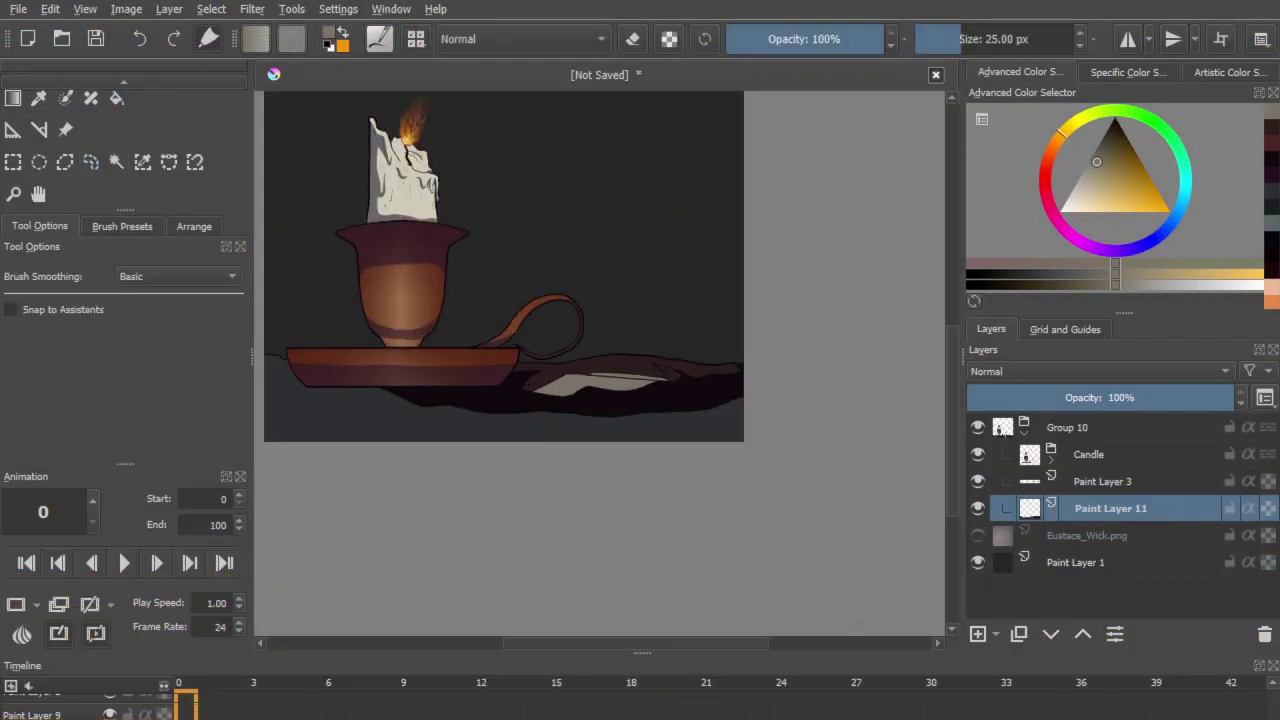
pyautogui.moveTo(600, 365); pyautogui.dragTo(738, 470)
# Step: Move the whole Candle group down until the dish reaches the canvas's lower edge
pyautogui.click(1052, 460)
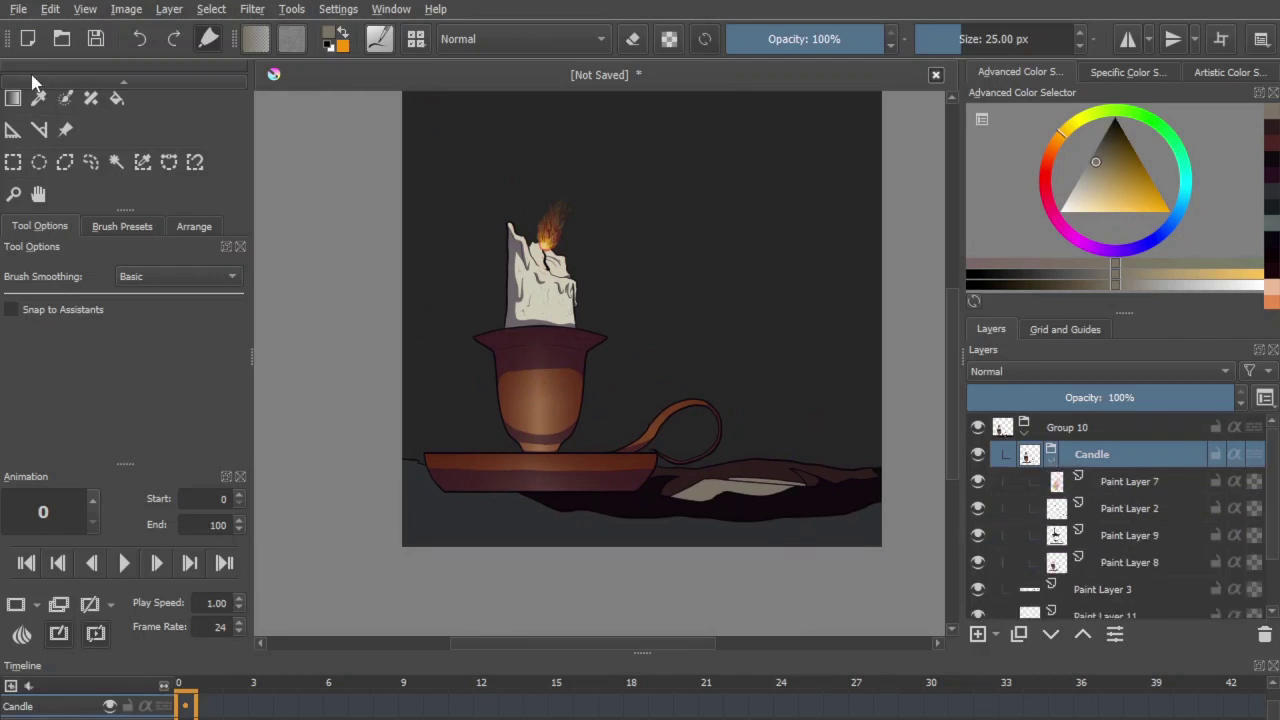
pyautogui.scroll(1, 34, 85)
pyautogui.click(14, 126)
pyautogui.moveTo(663, 375); pyautogui.dragTo(651, 437)
pyautogui.moveTo(711, 558); pyautogui.dragTo(744, 590)
pyautogui.hotkey('ctrl', 'z')
pyautogui.moveTo(632, 471); pyautogui.dragTo(632, 466)
pyautogui.press('b')
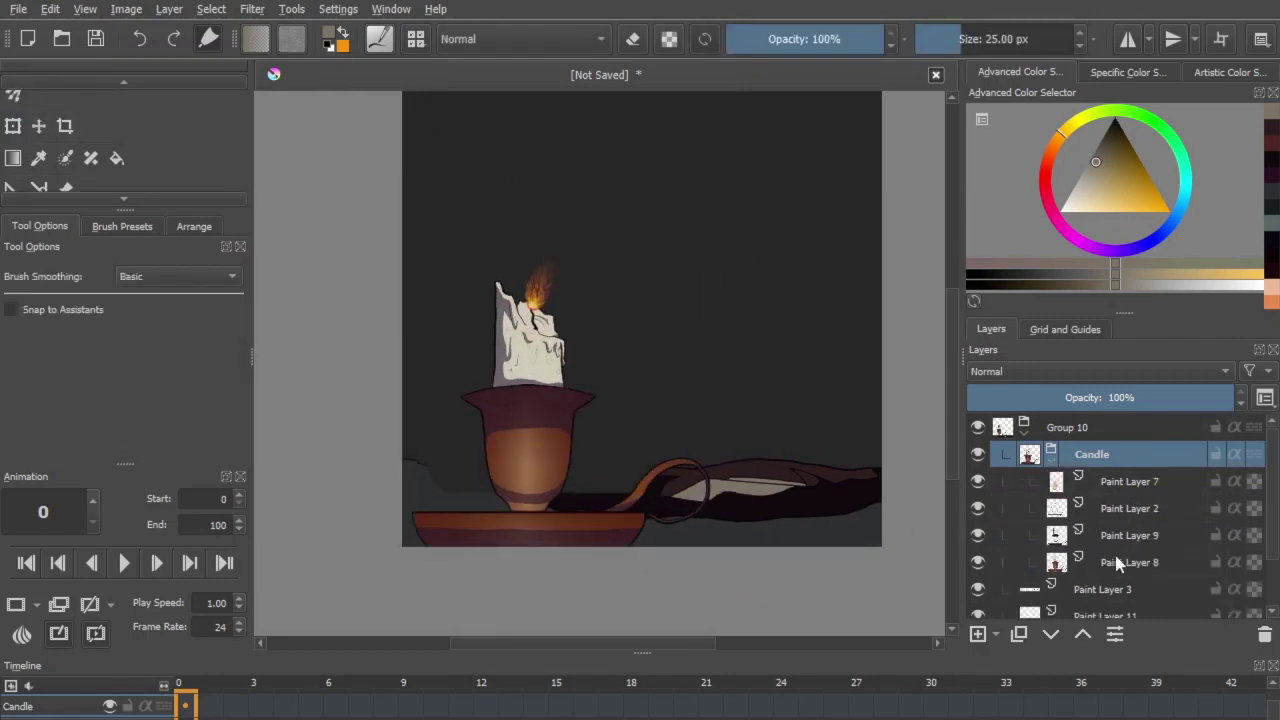
pyautogui.click(1051, 460)
# Step: On Paint Layer 3, sample the dark outline colour and extend the cloth's upper ink line from the left edge to the holder
pyautogui.click(1035, 484)
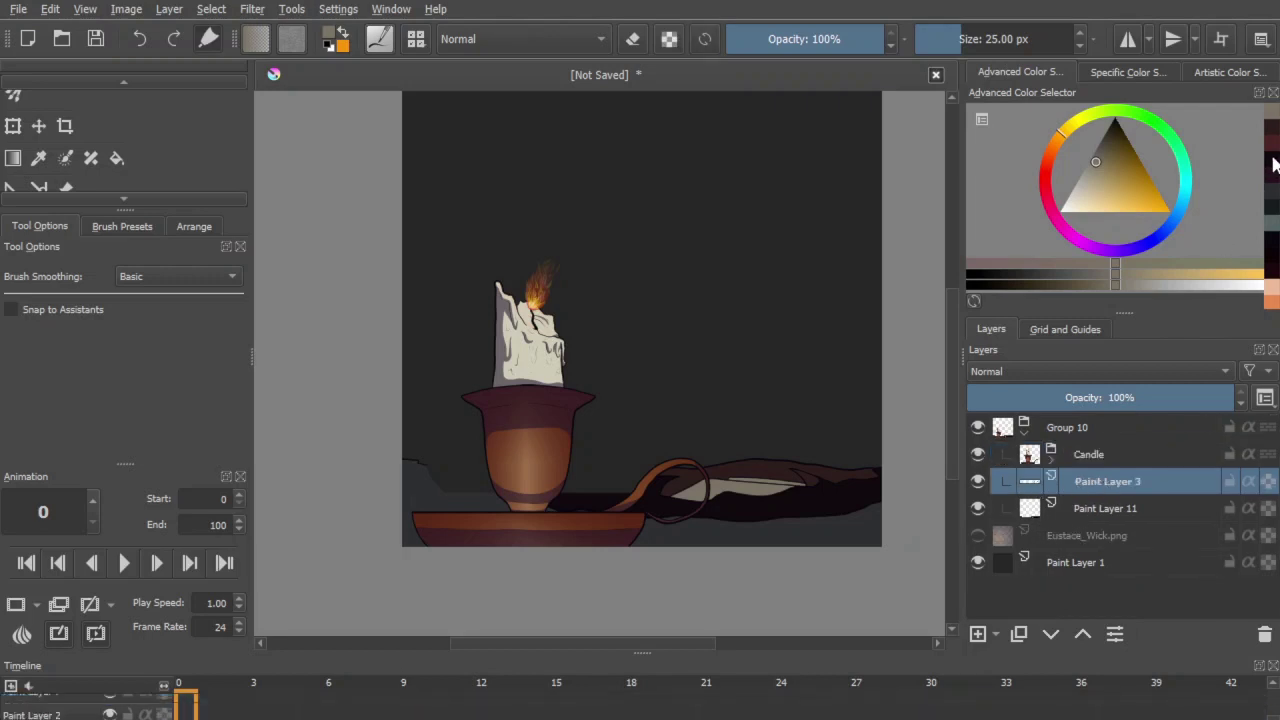
pyautogui.scroll(5, 583, 514)
pyautogui.moveTo(583, 514); pyautogui.dragTo(569, 259)
pyautogui.scroll(2, 569, 259)
pyautogui.keyDown('ctrl'); pyautogui.click(474, 274); pyautogui.keyUp('ctrl')
pyautogui.scroll(-4, 506, 551)
pyautogui.moveTo(506, 551); pyautogui.dragTo(718, 481)
pyautogui.moveTo(351, 441); pyautogui.dragTo(365, 444)
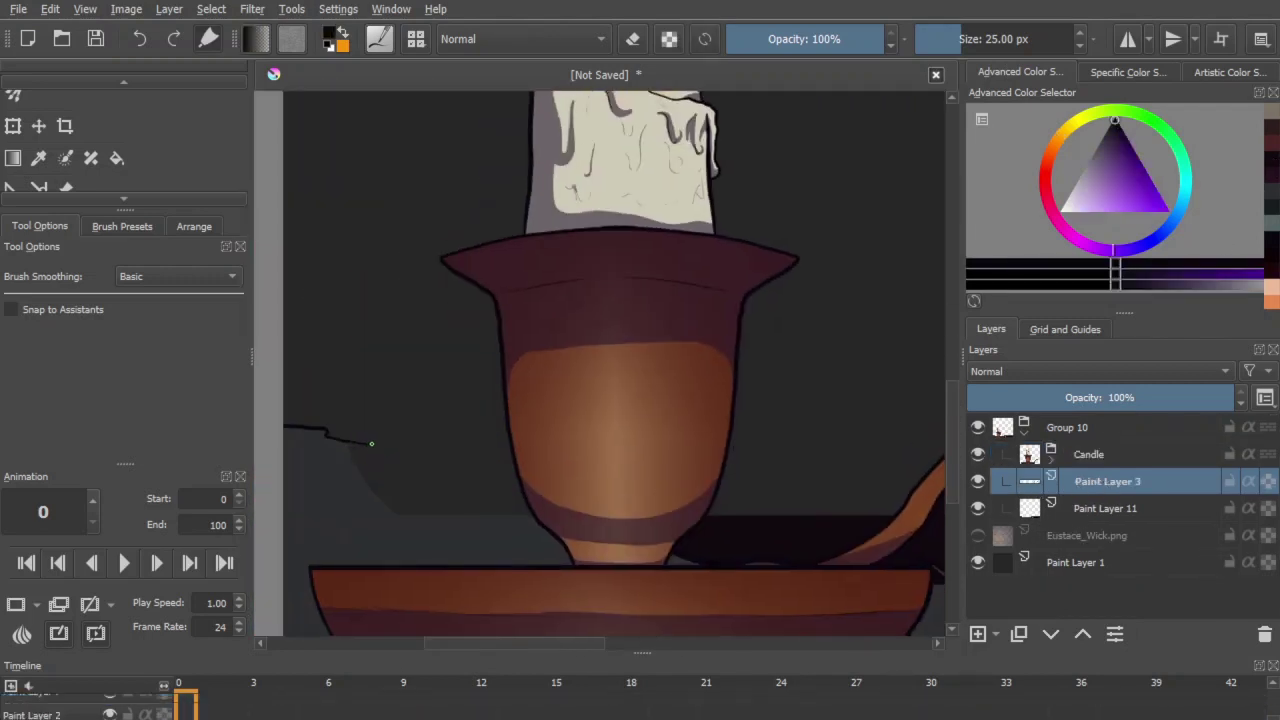
pyautogui.moveTo(574, 451); pyautogui.dragTo(828, 454)
pyautogui.moveTo(647, 503); pyautogui.dragTo(846, 523)
pyautogui.scroll(4, 548, 453)
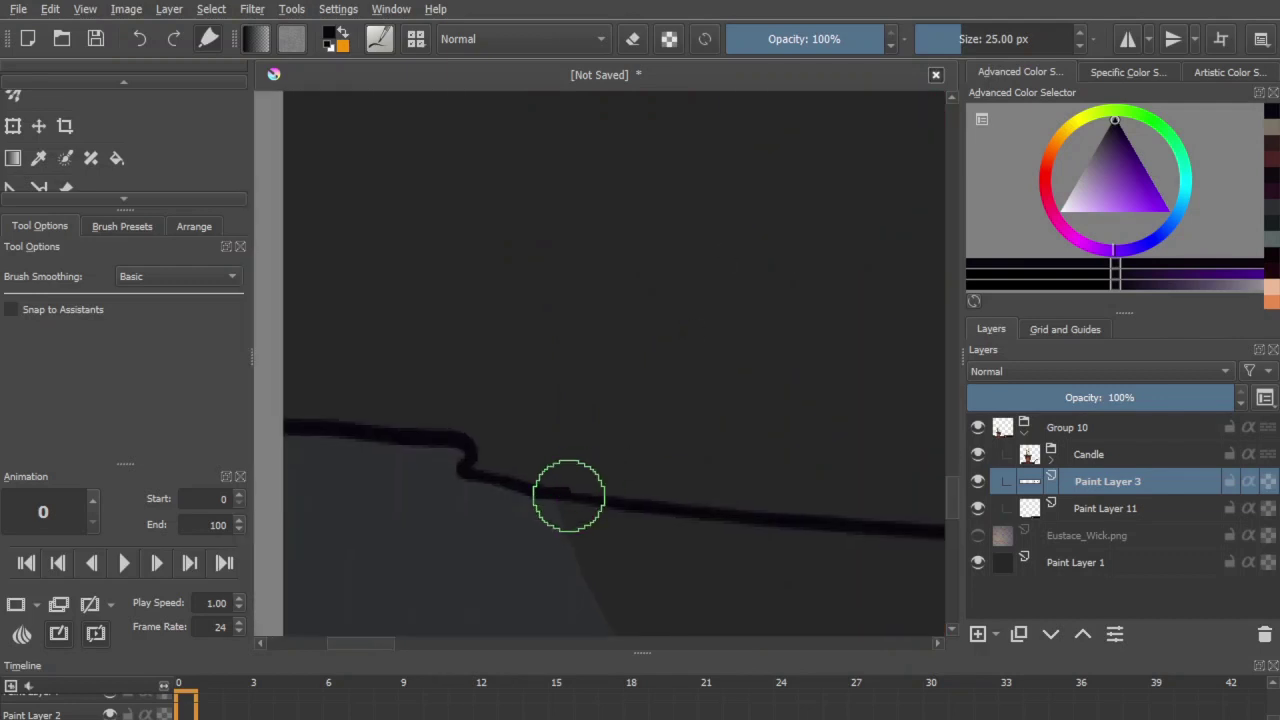
# Step: Ink the cloth's upper edge and a curved fold between the holder and handle, erasing stray ink where they meet
pyautogui.scroll(-4, 730, 515)
pyautogui.moveTo(811, 567); pyautogui.dragTo(190, 480)
pyautogui.scroll(2, 449, 537)
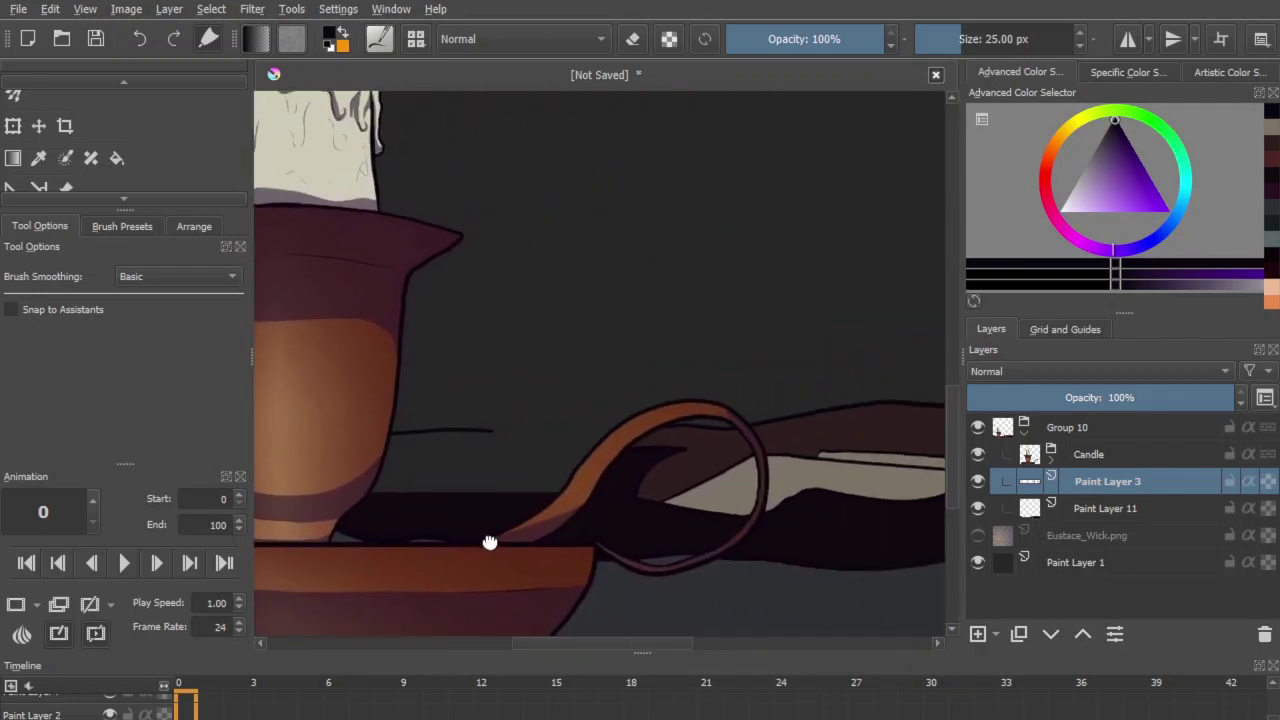
pyautogui.scroll(3, 529, 443)
pyautogui.moveTo(509, 422); pyautogui.dragTo(708, 403)
pyautogui.moveTo(592, 503)
pyautogui.mouseDown()
pyautogui.moveTo(745, 418)
pyautogui.moveTo(523, 336)
pyautogui.moveTo(606, 404)
pyautogui.moveTo(568, 356)
pyautogui.moveTo(560, 364)
pyautogui.mouseUp()
pyautogui.click(638, 39)
pyautogui.click(633, 39)
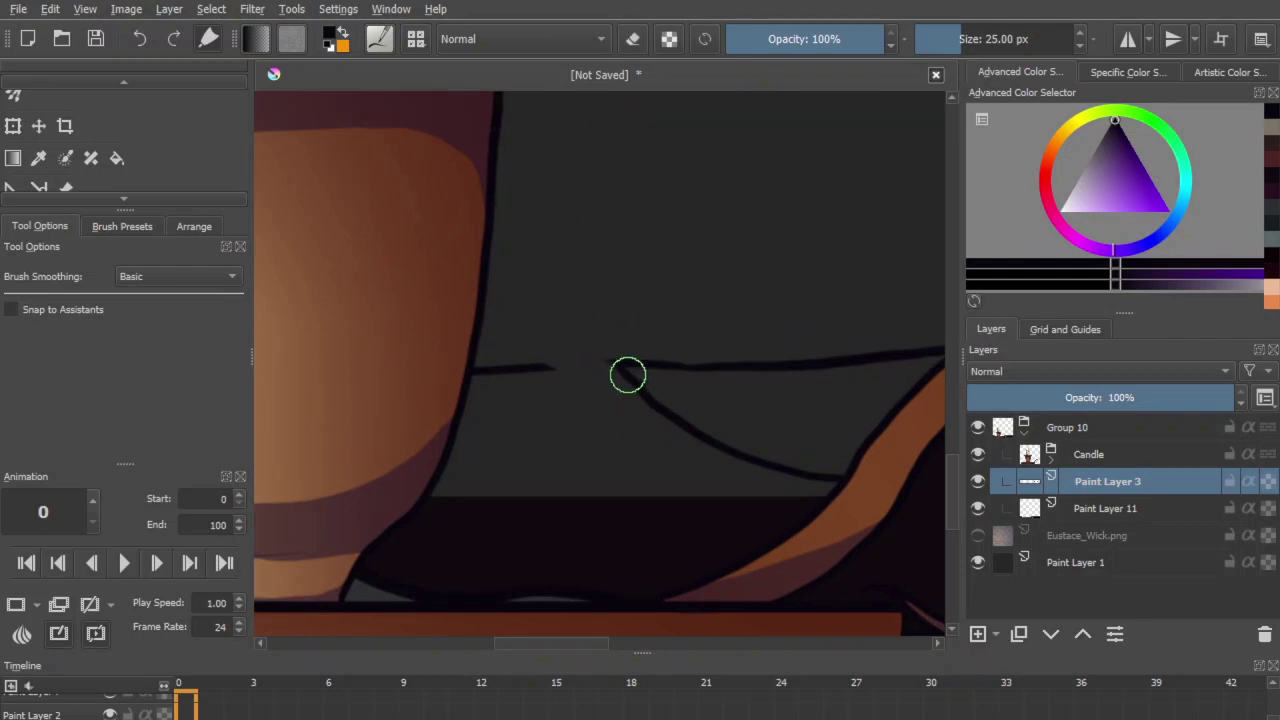
pyautogui.press('e')
pyautogui.click(632, 46)
# Step: Hide the Candle group and ink the connecting cloth edge and diagonal fold lines in the area behind it
pyautogui.moveTo(295, 503)
pyautogui.mouseDown()
pyautogui.moveTo(780, 463)
pyautogui.moveTo(680, 436)
pyautogui.mouseUp()
pyautogui.click(978, 454)
pyautogui.moveTo(880, 530)
pyautogui.mouseDown()
pyautogui.moveTo(562, 431)
pyautogui.moveTo(430, 314)
pyautogui.mouseUp()
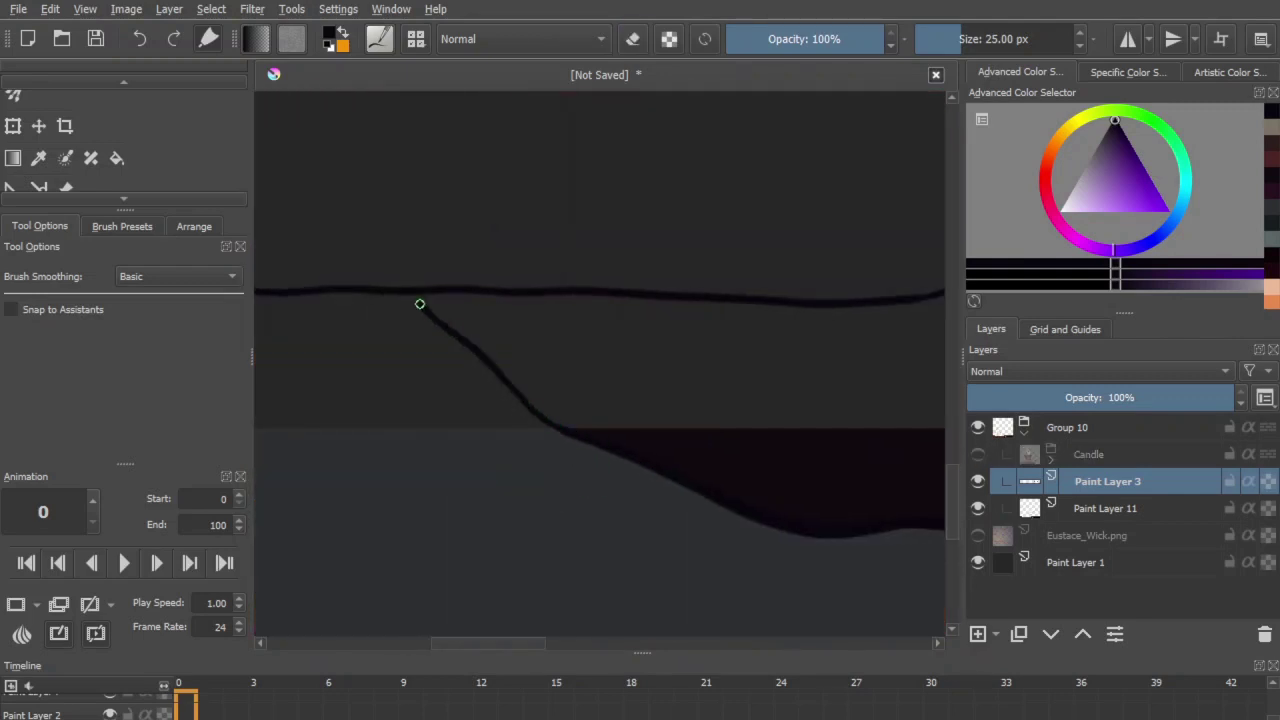
pyautogui.press('-')
pyautogui.moveTo(848, 537); pyautogui.dragTo(440, 588)
pyautogui.press('+')
pyautogui.moveTo(626, 482); pyautogui.dragTo(640, 474)
pyautogui.moveTo(716, 598); pyautogui.dragTo(900, 424)
pyautogui.moveTo(460, 400); pyautogui.dragTo(450, 549)
pyautogui.scroll(-3, 117, 160)
# Step: Select the cloth's extended shadow area and fill it on Paint Layer 11 with the sampled near-black magenta, then deselect
pyautogui.click(117, 162)
pyautogui.click(523, 409)
pyautogui.press('pagedown')
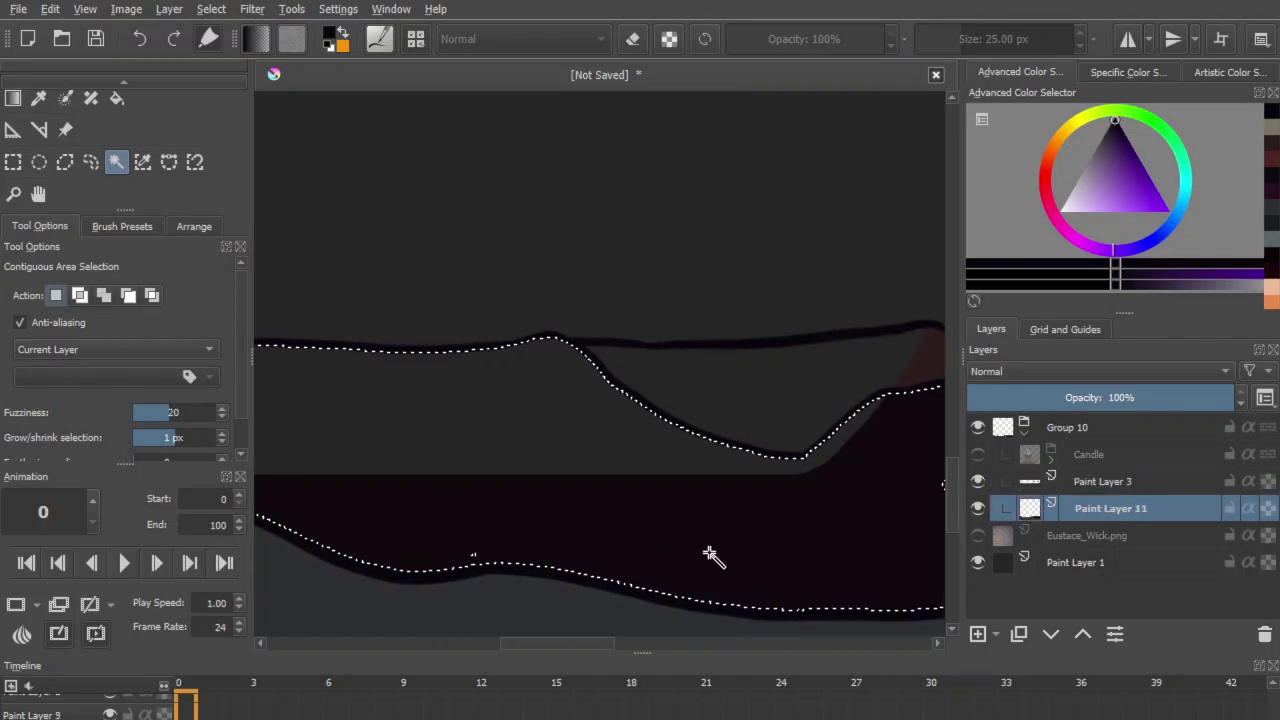
pyautogui.press('b')
pyautogui.keyDown('ctrl'); pyautogui.click(709, 548); pyautogui.keyUp('ctrl')
pyautogui.press('f')
pyautogui.click(573, 460)
pyautogui.moveTo(574, 463); pyautogui.dragTo(894, 551)
pyautogui.click(91, 162)
pyautogui.click(443, 335)
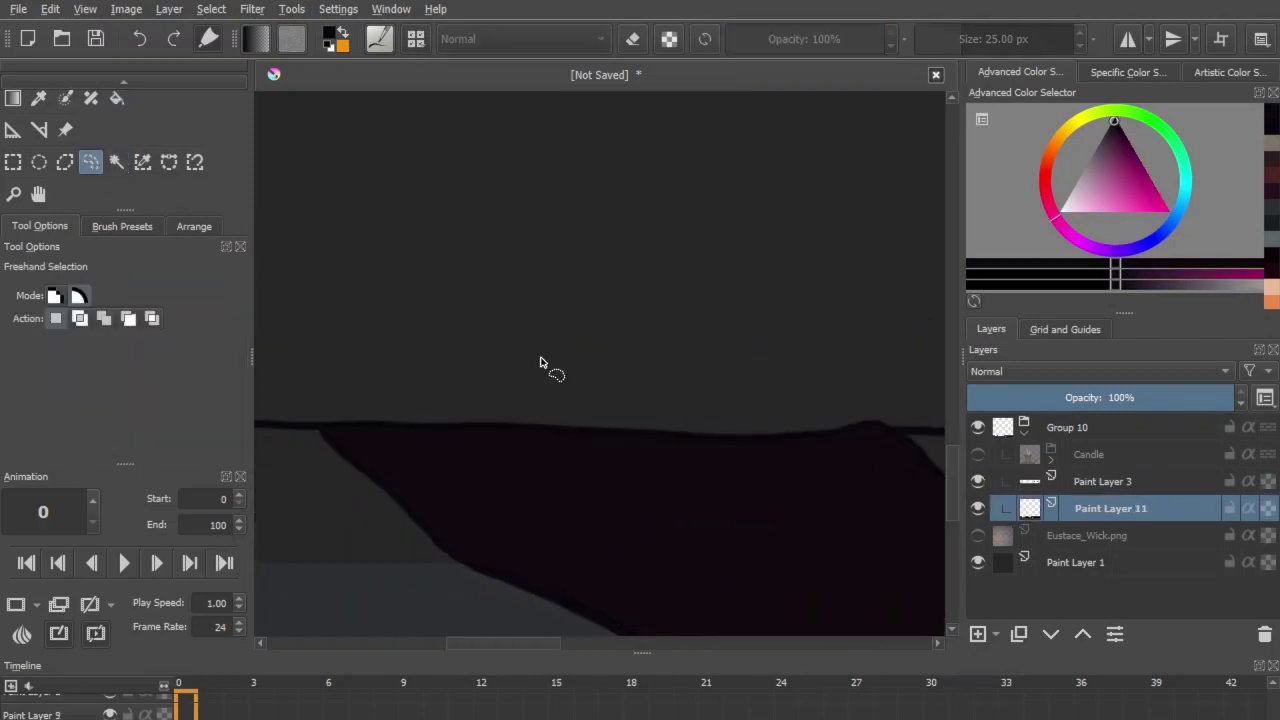
# Step: Select the cloth's upper fold from Paint Layer 3 and fill it on Paint Layer 11 with the sampled dark brown, then deselect
pyautogui.moveTo(890, 480); pyautogui.dragTo(551, 420)
pyautogui.press('f')
pyautogui.click(1080, 485)
pyautogui.click(117, 162)
pyautogui.click(530, 435)
pyautogui.click(1066, 512)
pyautogui.press('b')
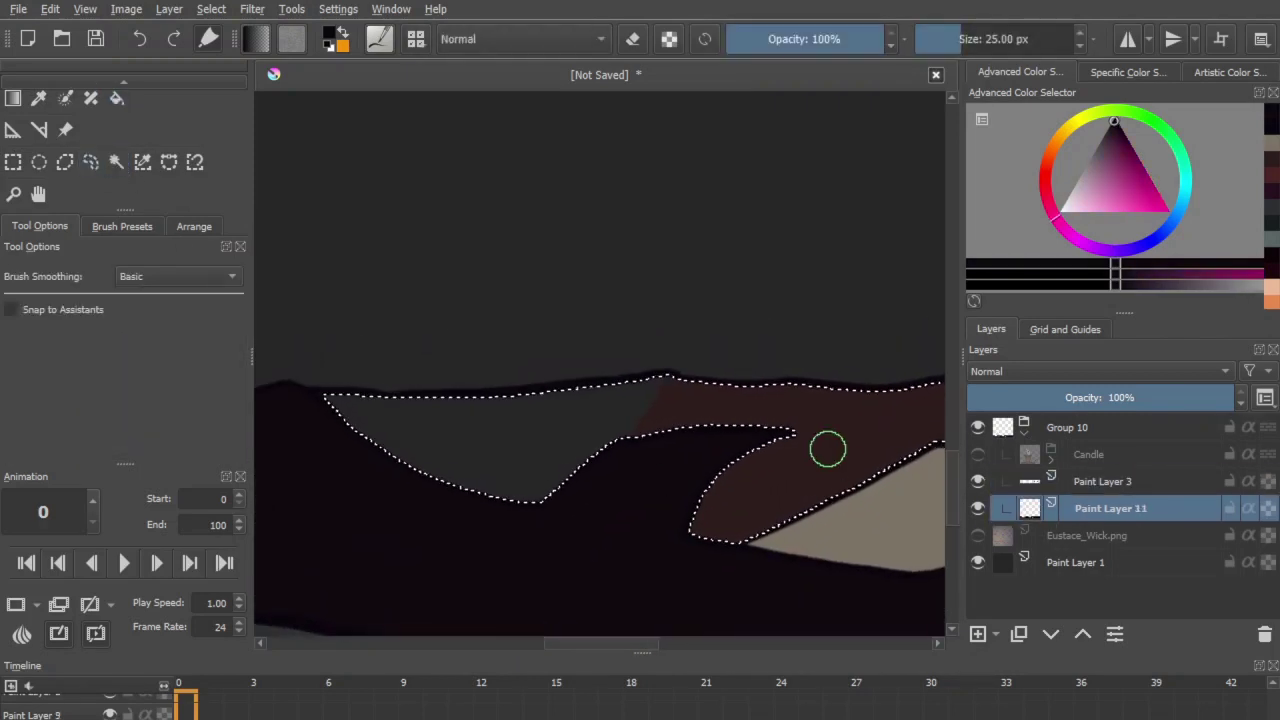
pyautogui.keyDown('ctrl'); pyautogui.click(829, 451); pyautogui.keyUp('ctrl')
pyautogui.press('f')
pyautogui.click(514, 421)
pyautogui.click(91, 162)
pyautogui.click(634, 411)
# Step: Select the surface area beside and below the cloth and fill its gap with the sampled dark blue-grey, then deselect
pyautogui.scroll(-4, 728, 515)
pyautogui.scroll(5, 650, 490)
pyautogui.press('pageup')
pyautogui.click(116, 162)
pyautogui.click(714, 532)
pyautogui.press('pagedown')
pyautogui.press('b')
pyautogui.keyDown('ctrl'); pyautogui.click(582, 545); pyautogui.keyUp('ctrl')
pyautogui.press('f')
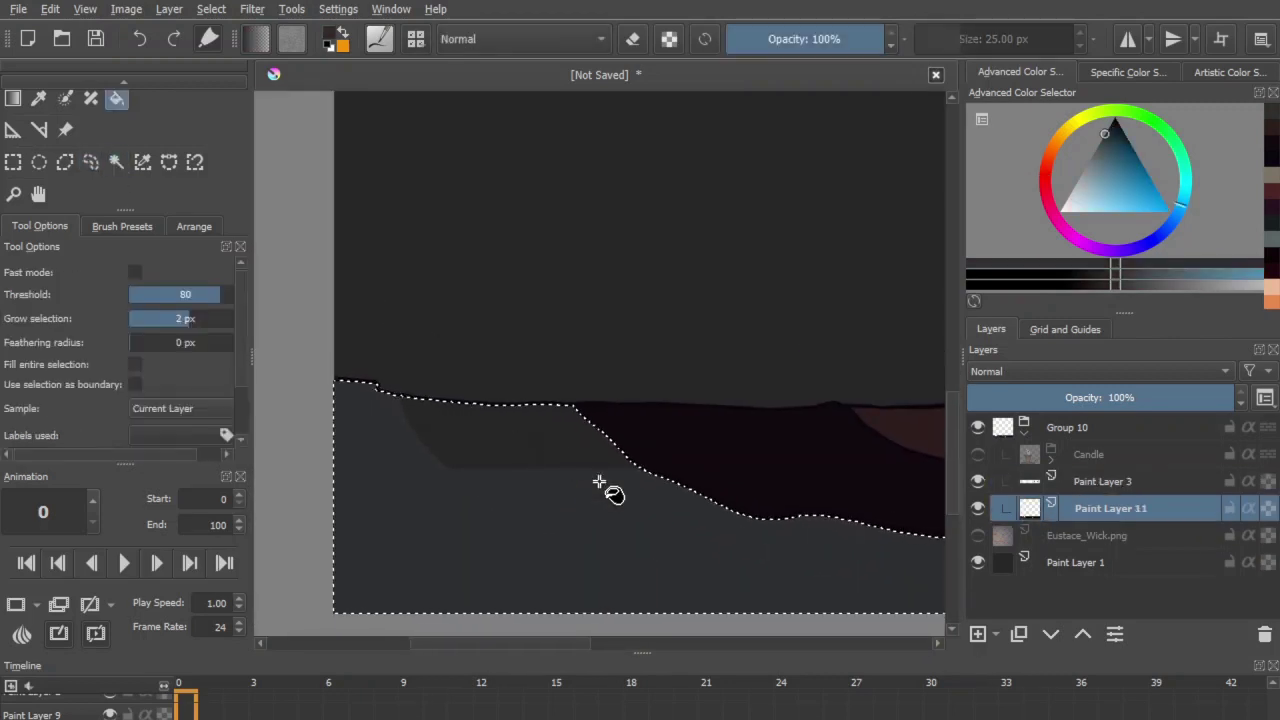
pyautogui.click(554, 449)
pyautogui.click(91, 162)
pyautogui.click(729, 355)
pyautogui.moveTo(729, 355); pyautogui.dragTo(543, 380)
# Step: Show the Candle group and check it against the filled cloth
pyautogui.click(978, 454)
pyautogui.scroll(-4, 710, 502)
pyautogui.scroll(2, 770, 362)
pyautogui.scroll(-1, 768, 360)
pyautogui.scroll(1, 766, 361)
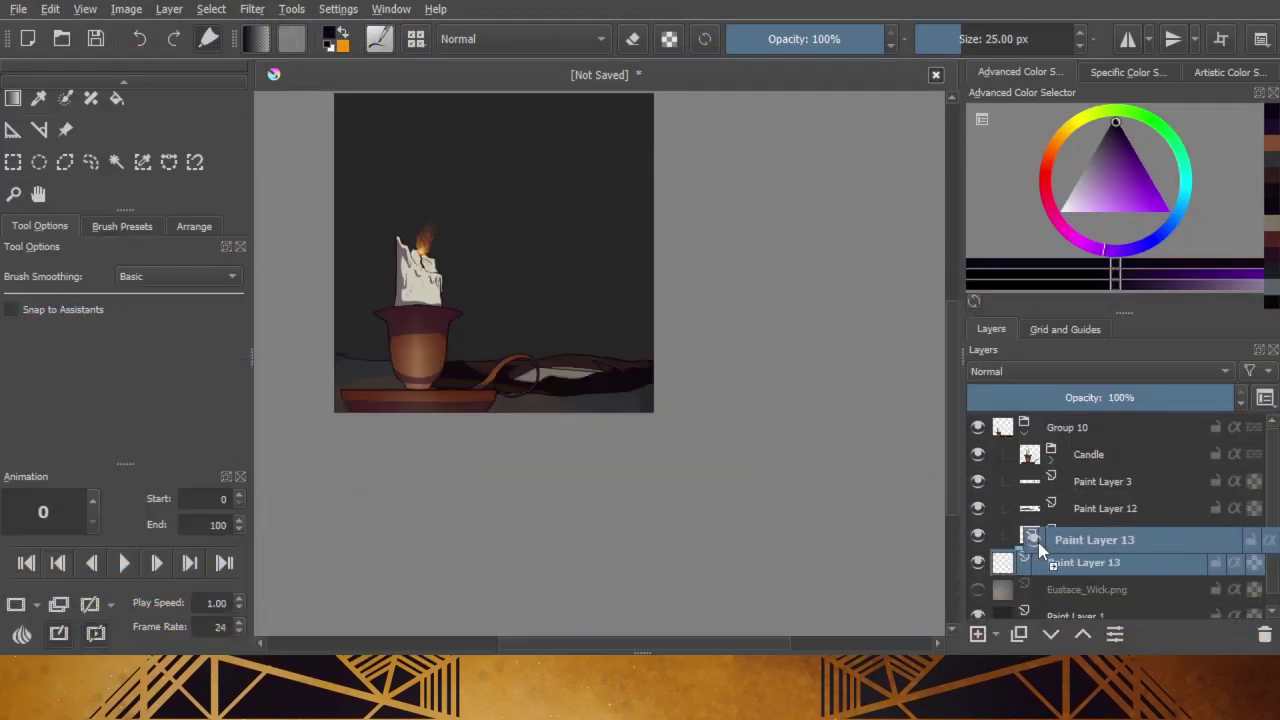
# Step: Place Paint Layer 13 beneath Paint Layer 11 inside Group 10 and show the Eustace_Wick.png sketch layer
pyautogui.moveTo(520, 168)
pyautogui.mouseDown()
pyautogui.moveTo(588, 286)
pyautogui.moveTo(560, 280)
pyautogui.mouseUp()
pyautogui.hotkey('ctrl', 'z')
pyautogui.hotkey('ctrl', 'z')
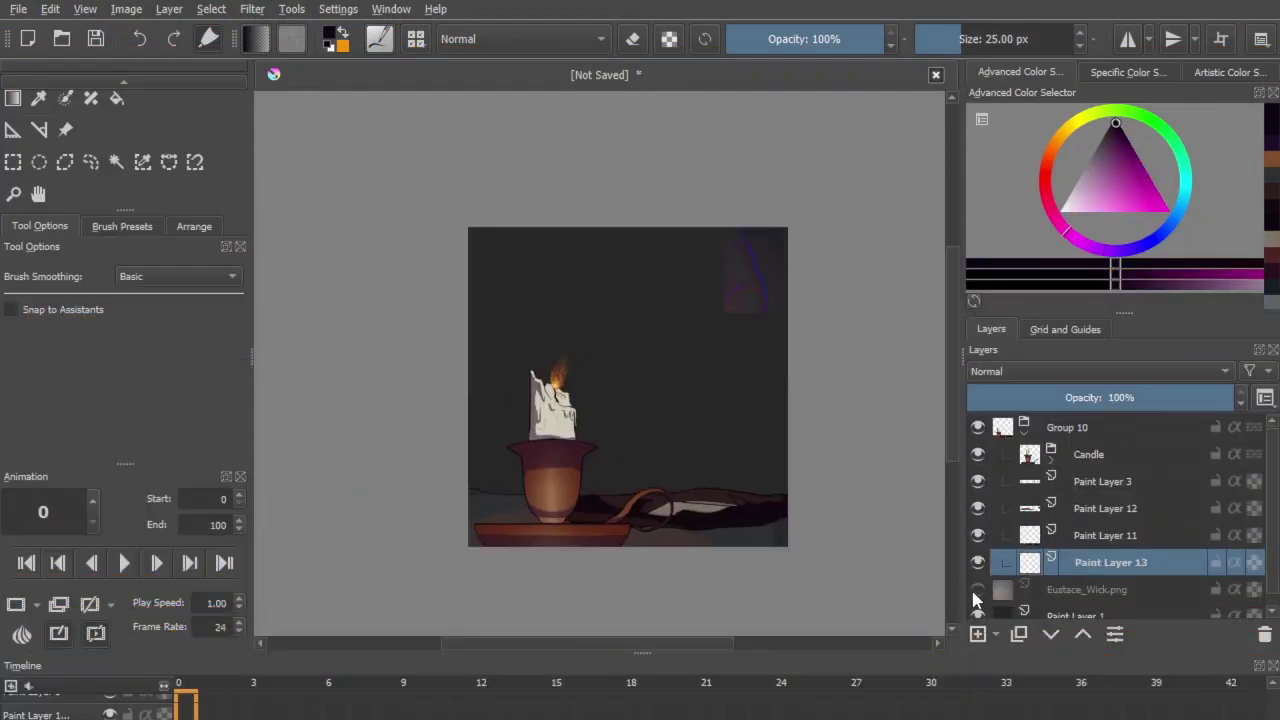
pyautogui.click(977, 589)
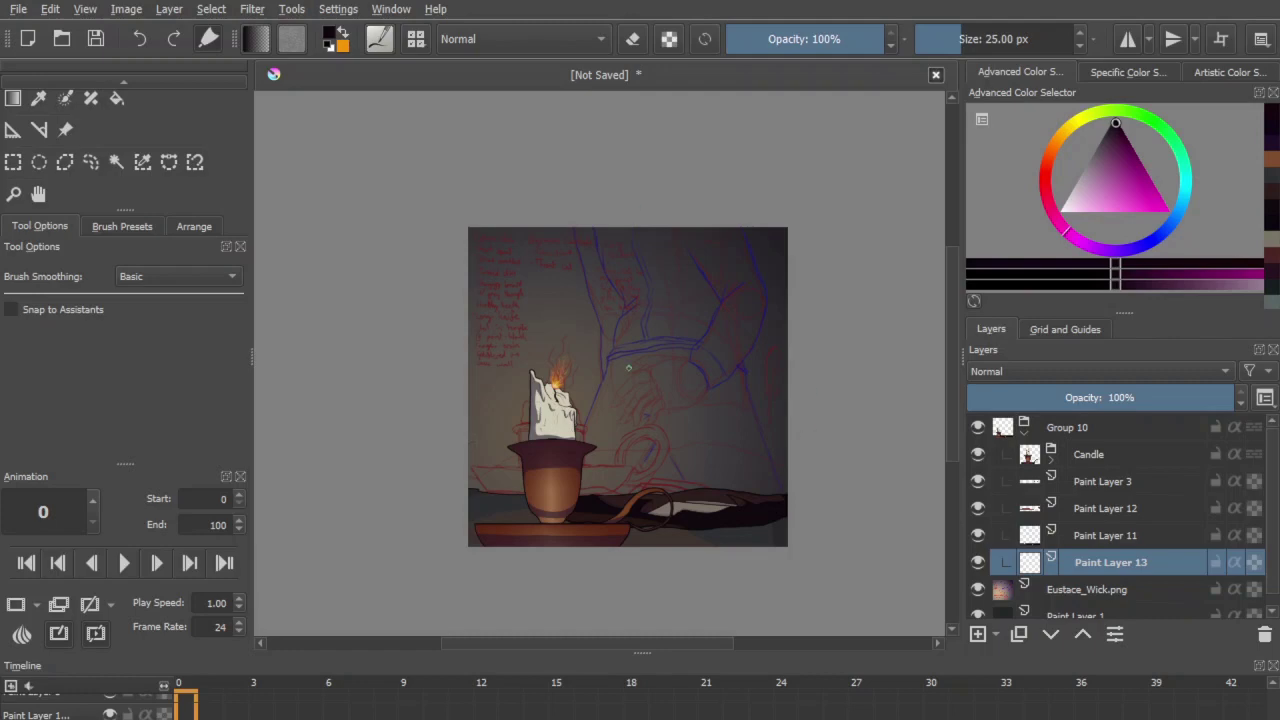
# Step: Ink the upper contour of the hand from the cuff towards the thumb on Paint Layer 13, following the sketch
pyautogui.press('+')
pyautogui.press('+')
pyautogui.press('+')
pyautogui.press('-')
pyautogui.press('-')
pyautogui.scroll(1, 680, 415)
pyautogui.moveTo(650, 403); pyautogui.dragTo(318, 349)
pyautogui.scroll(1, 577, 437)
pyautogui.moveTo(577, 437); pyautogui.dragTo(708, 368)
pyautogui.moveTo(778, 215)
pyautogui.mouseDown()
pyautogui.moveTo(722, 187)
pyautogui.moveTo(645, 178)
pyautogui.mouseUp()
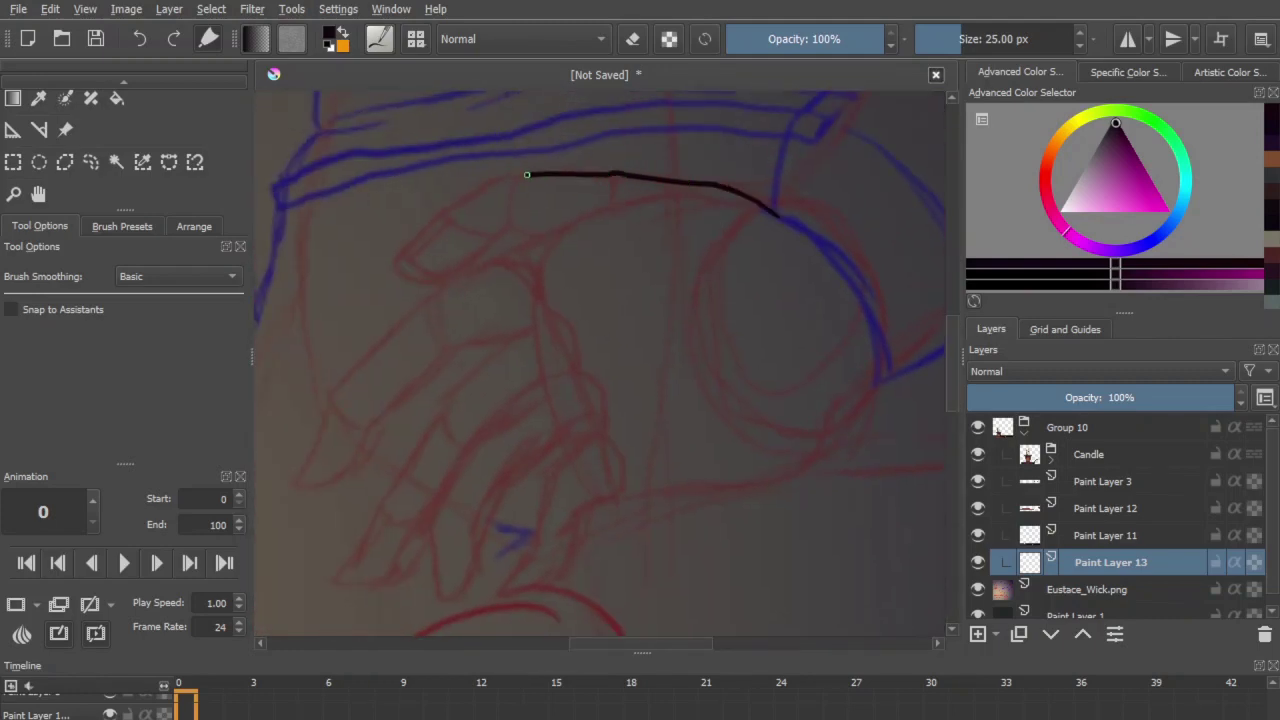
# Step: Ink the thumb's tip and underside with a small crease at its joint
pyautogui.scroll(3, 460, 380)
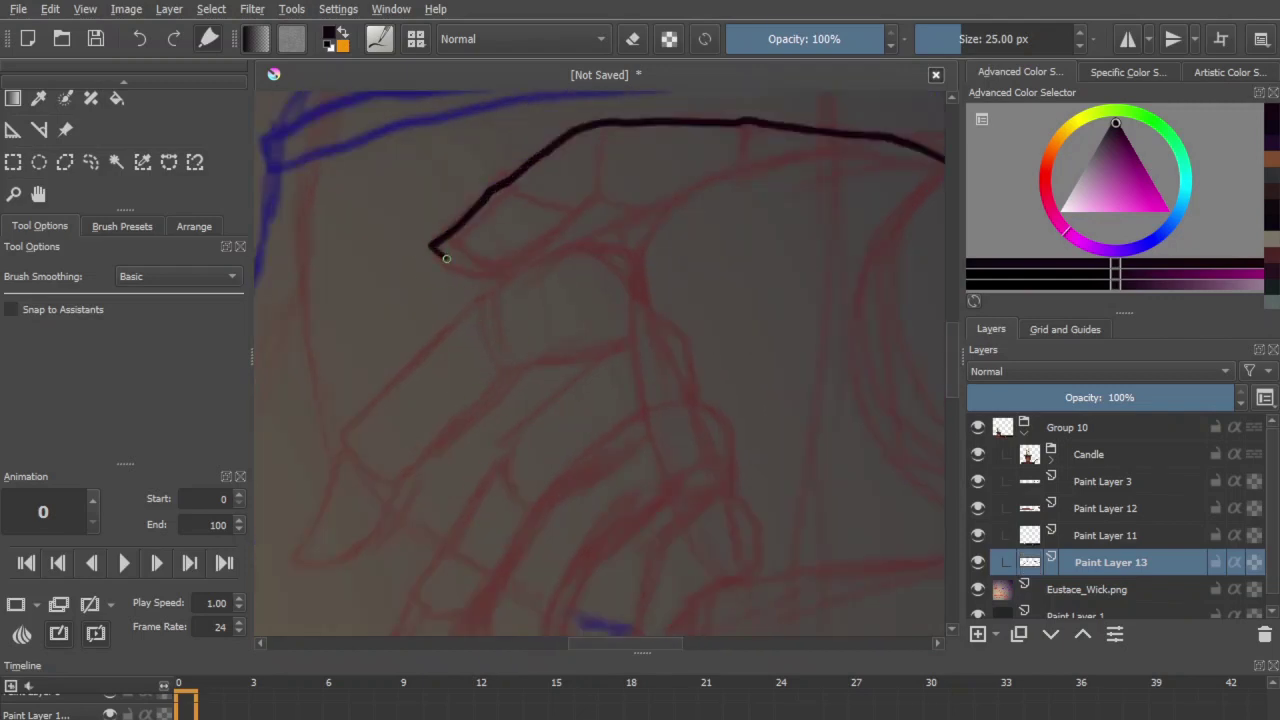
pyautogui.moveTo(437, 243)
pyautogui.mouseDown()
pyautogui.moveTo(588, 211)
pyautogui.moveTo(566, 207)
pyautogui.mouseUp()
pyautogui.moveTo(514, 201); pyautogui.dragTo(506, 172)
pyautogui.moveTo(511, 206); pyautogui.dragTo(470, 192)
pyautogui.scroll(-5, 645, 512)
pyautogui.scroll(5, 653, 529)
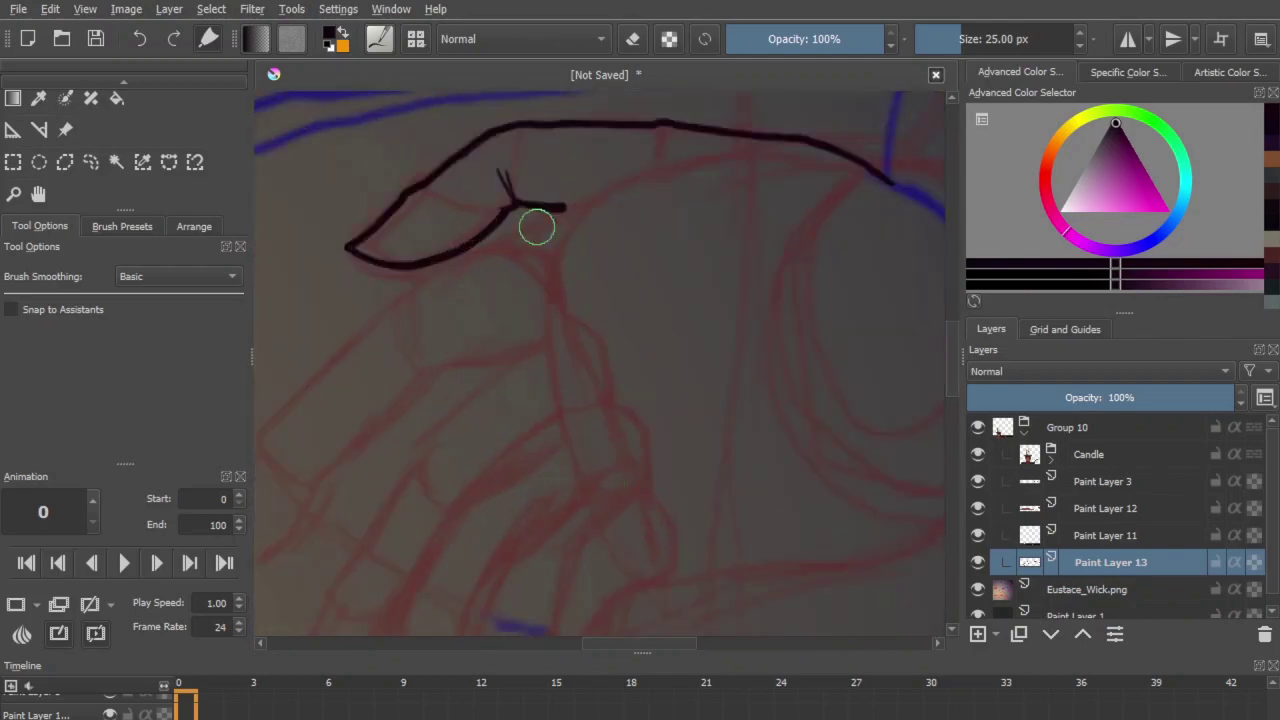
# Step: Ink the index finger's upper edge, pointed tip and lower edge along the sketch, cleaning up the line joins
pyautogui.press('-')
pyautogui.press('-')
pyautogui.press('-')
pyautogui.press('-')
pyautogui.press('-')
pyautogui.press('+')
pyautogui.press('+')
pyautogui.press('+')
pyautogui.press('+')
pyautogui.press('+')
pyautogui.press('-')
pyautogui.moveTo(625, 242)
pyautogui.mouseDown()
pyautogui.moveTo(522, 299)
pyautogui.moveTo(427, 415)
pyautogui.mouseUp()
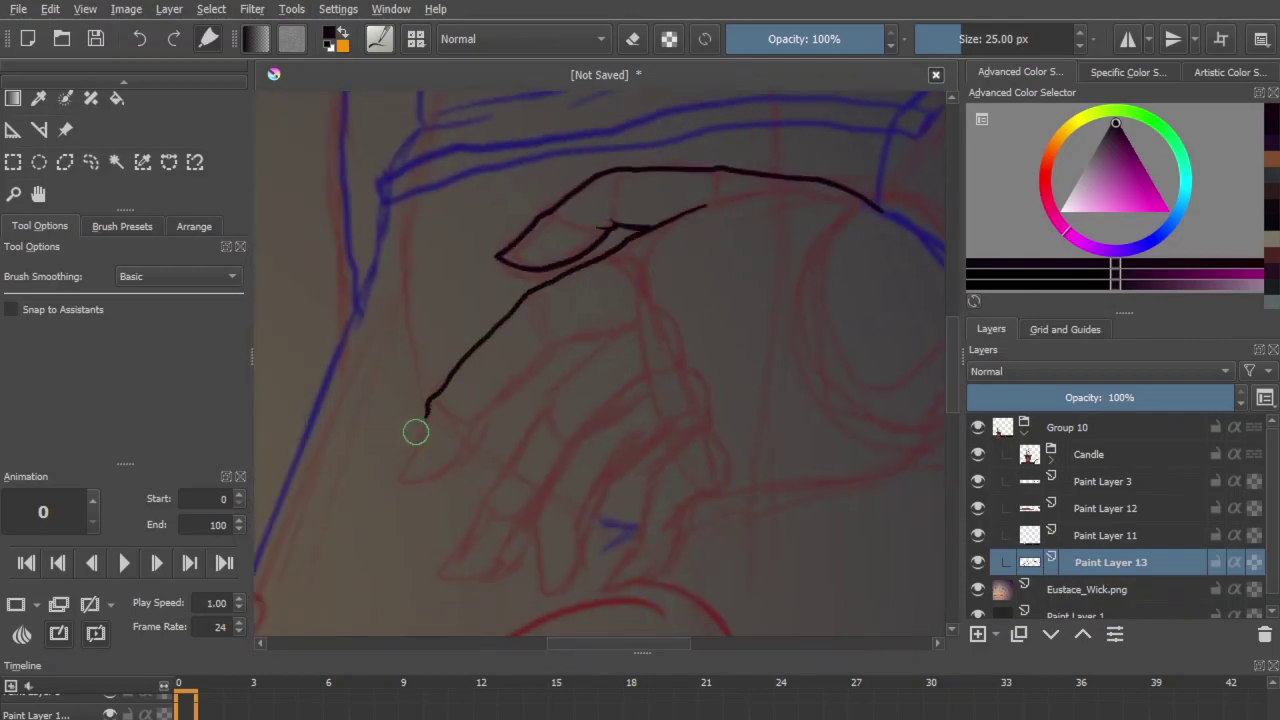
pyautogui.press('+')
pyautogui.moveTo(491, 325); pyautogui.dragTo(659, 272)
pyautogui.press('e')
pyautogui.moveTo(524, 356)
pyautogui.mouseDown()
pyautogui.moveTo(555, 327)
pyautogui.moveTo(492, 474)
pyautogui.moveTo(579, 427)
pyautogui.moveTo(694, 286)
pyautogui.moveTo(809, 263)
pyautogui.mouseUp()
pyautogui.press('2')
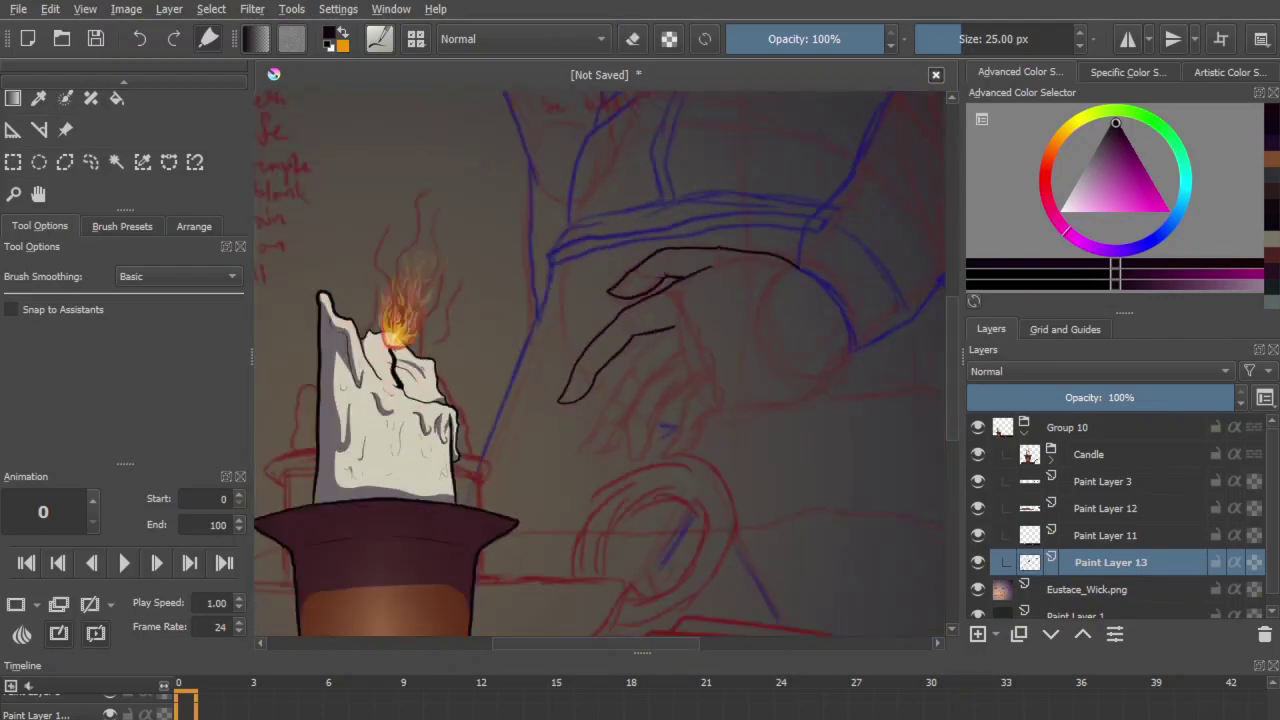
pyautogui.press('1')
pyautogui.moveTo(563, 428)
pyautogui.mouseDown()
pyautogui.moveTo(587, 413)
pyautogui.moveTo(580, 432)
pyautogui.mouseUp()
pyautogui.hotkey('ctrl', 'z')
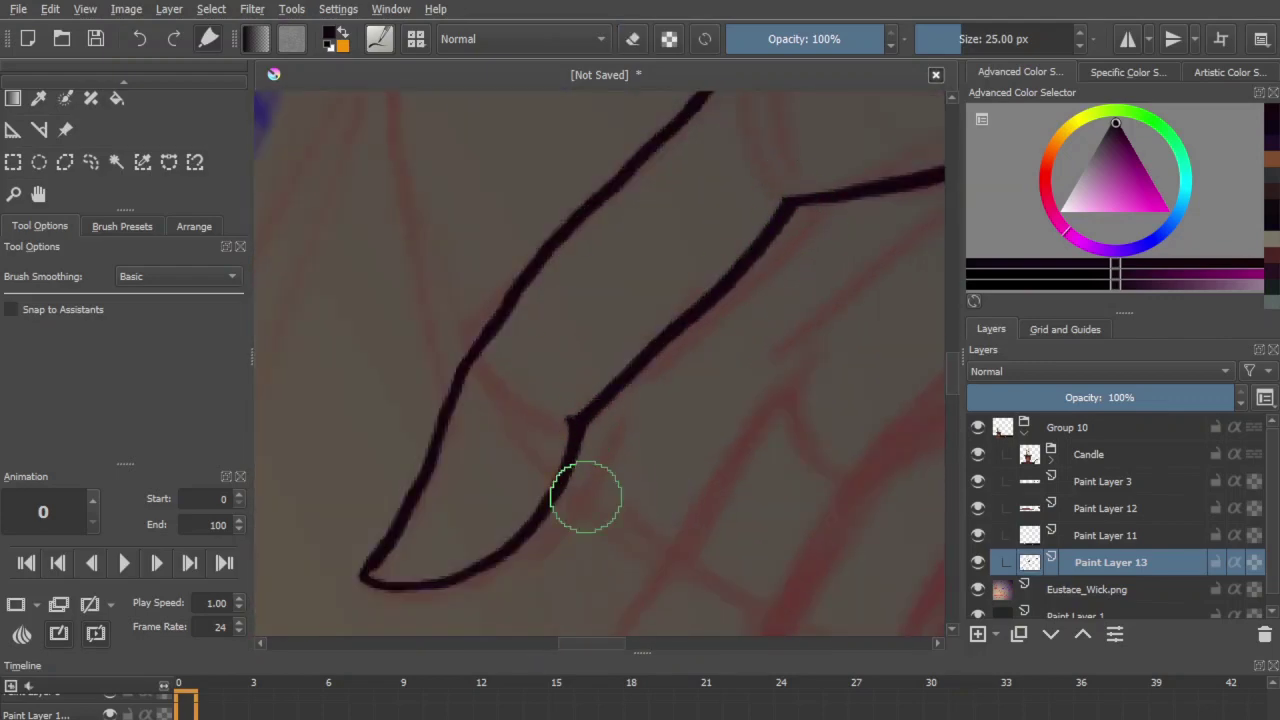
# Step: Ink the middle finger from the knuckle down to its pointed tip and back along the underside
pyautogui.hotkey('ctrl', '-')
pyautogui.hotkey('ctrl', '-')
pyautogui.hotkey('ctrl', '-')
pyautogui.hotkey('ctrl', '-')
pyautogui.hotkey('ctrl', '-')
pyautogui.hotkey('ctrl', '-')
pyautogui.hotkey('ctrl', '+')
pyautogui.hotkey('ctrl', '+')
pyautogui.hotkey('ctrl', '+')
pyautogui.hotkey('ctrl', '+')
pyautogui.moveTo(811, 240)
pyautogui.mouseDown()
pyautogui.moveTo(763, 186)
pyautogui.moveTo(691, 258)
pyautogui.moveTo(553, 457)
pyautogui.mouseUp()
pyautogui.moveTo(549, 520); pyautogui.dragTo(600, 416)
pyautogui.moveTo(605, 353)
pyautogui.mouseDown()
pyautogui.moveTo(583, 391)
pyautogui.moveTo(626, 447)
pyautogui.moveTo(678, 389)
pyautogui.moveTo(539, 458)
pyautogui.mouseUp()
pyautogui.hotkey('ctrl', 'z')
pyautogui.press('e')
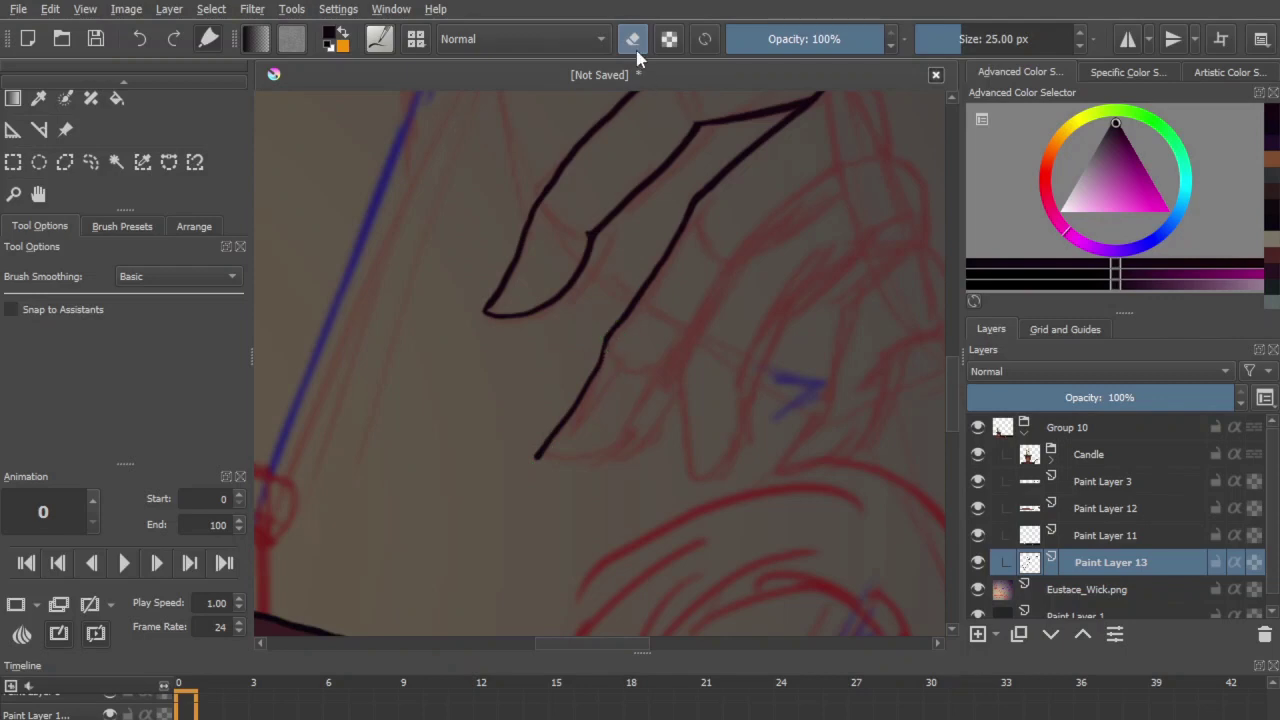
pyautogui.press('e')
pyautogui.press('e')
pyautogui.press('e')
pyautogui.moveTo(541, 453); pyautogui.dragTo(671, 391)
pyautogui.hotkey('ctrl', 'z')
pyautogui.moveTo(541, 453); pyautogui.dragTo(678, 381)
# Step: Ink the ring finger below the middle finger, including its rounded tip and underside
pyautogui.hotkey('ctrl', '-')
pyautogui.hotkey('ctrl', '-')
pyautogui.hotkey('ctrl', '-')
pyautogui.hotkey('ctrl', '-')
pyautogui.hotkey('ctrl', '-')
pyautogui.hotkey('ctrl', '+')
pyautogui.hotkey('ctrl', '+')
pyautogui.hotkey('ctrl', '+')
pyautogui.hotkey('ctrl', '+')
pyautogui.hotkey('ctrl', '+')
pyautogui.moveTo(860, 167)
pyautogui.mouseDown()
pyautogui.moveTo(714, 240)
pyautogui.moveTo(618, 398)
pyautogui.moveTo(612, 531)
pyautogui.mouseUp()
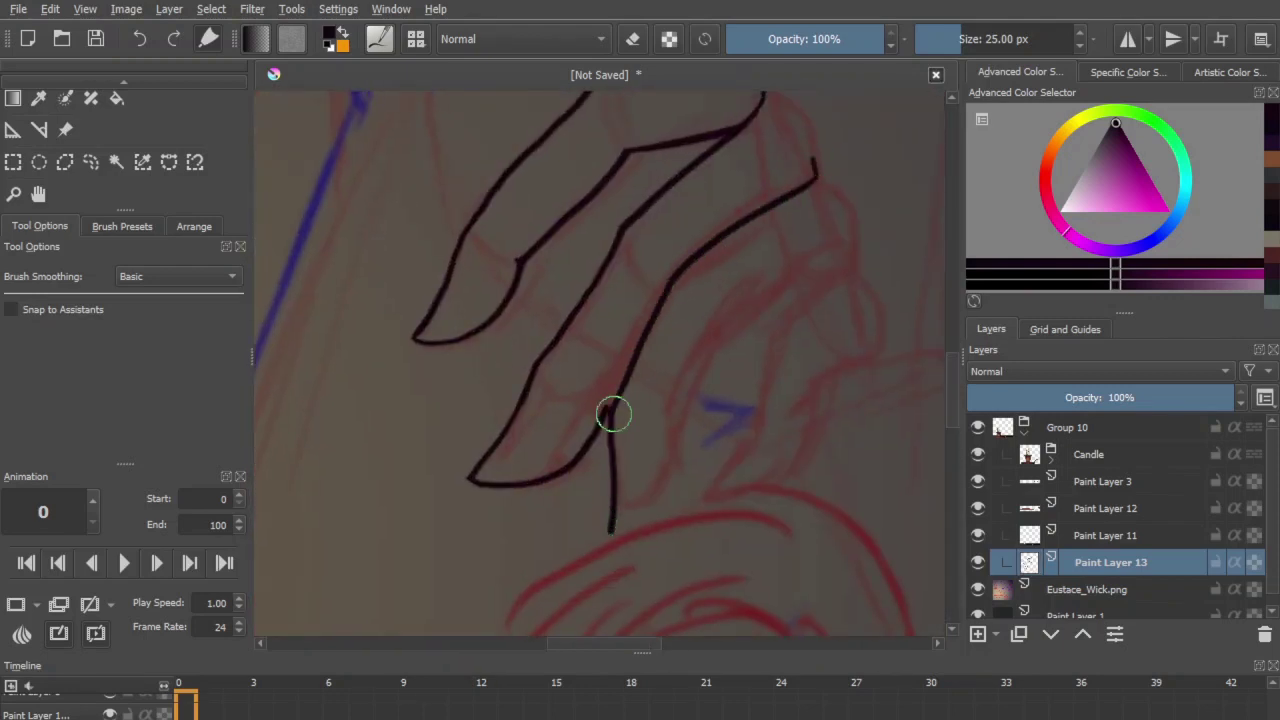
pyautogui.moveTo(651, 439); pyautogui.dragTo(523, 410)
pyautogui.moveTo(482, 503)
pyautogui.mouseDown()
pyautogui.moveTo(548, 451)
pyautogui.moveTo(560, 379)
pyautogui.moveTo(601, 304)
pyautogui.moveTo(708, 250)
pyautogui.mouseUp()
pyautogui.press('e')
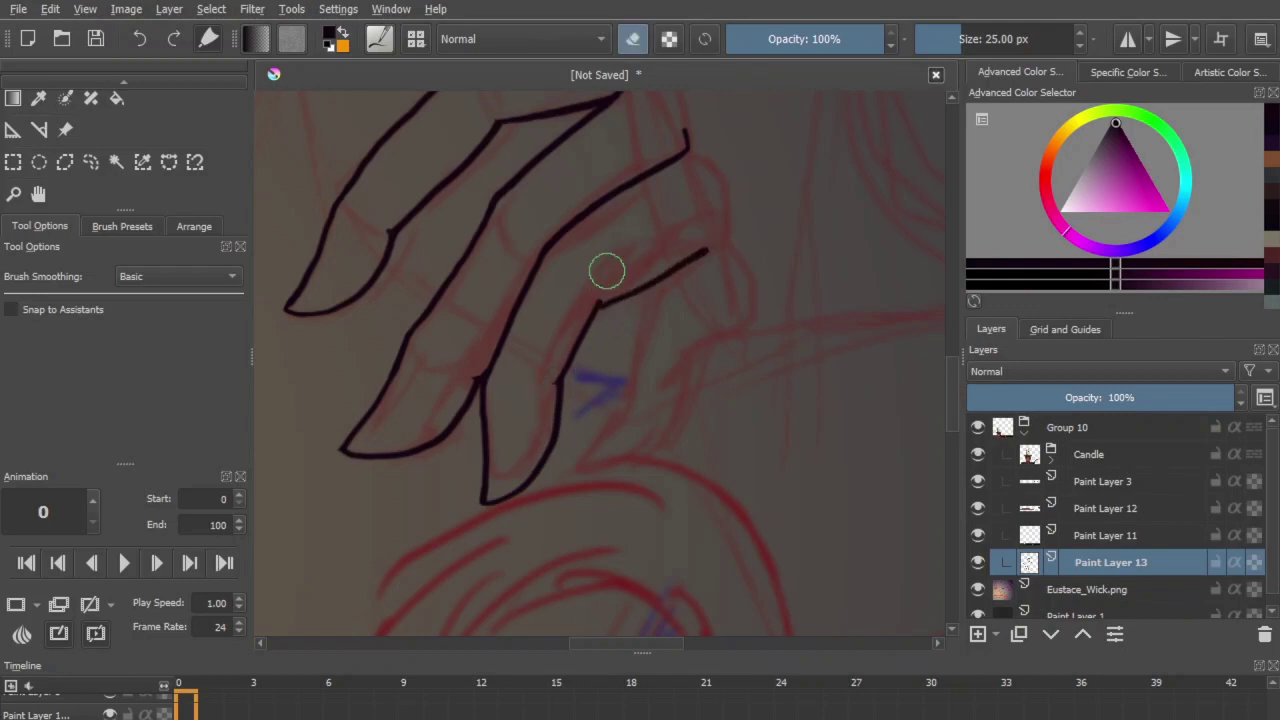
# Step: Ink the little finger beside the ring finger, and check the hand's lines with the Eustace_Wick.png sketch hidden
pyautogui.moveTo(669, 346)
pyautogui.mouseDown()
pyautogui.moveTo(606, 380)
pyautogui.moveTo(563, 523)
pyautogui.moveTo(722, 417)
pyautogui.mouseUp()
pyautogui.moveTo(772, 326); pyautogui.dragTo(709, 383)
pyautogui.moveTo(696, 427); pyautogui.dragTo(660, 548)
pyautogui.hotkey('ctrl', 'z')
pyautogui.moveTo(775, 323)
pyautogui.mouseDown()
pyautogui.moveTo(720, 366)
pyautogui.moveTo(666, 539)
pyautogui.moveTo(740, 440)
pyautogui.moveTo(808, 406)
pyautogui.mouseUp()
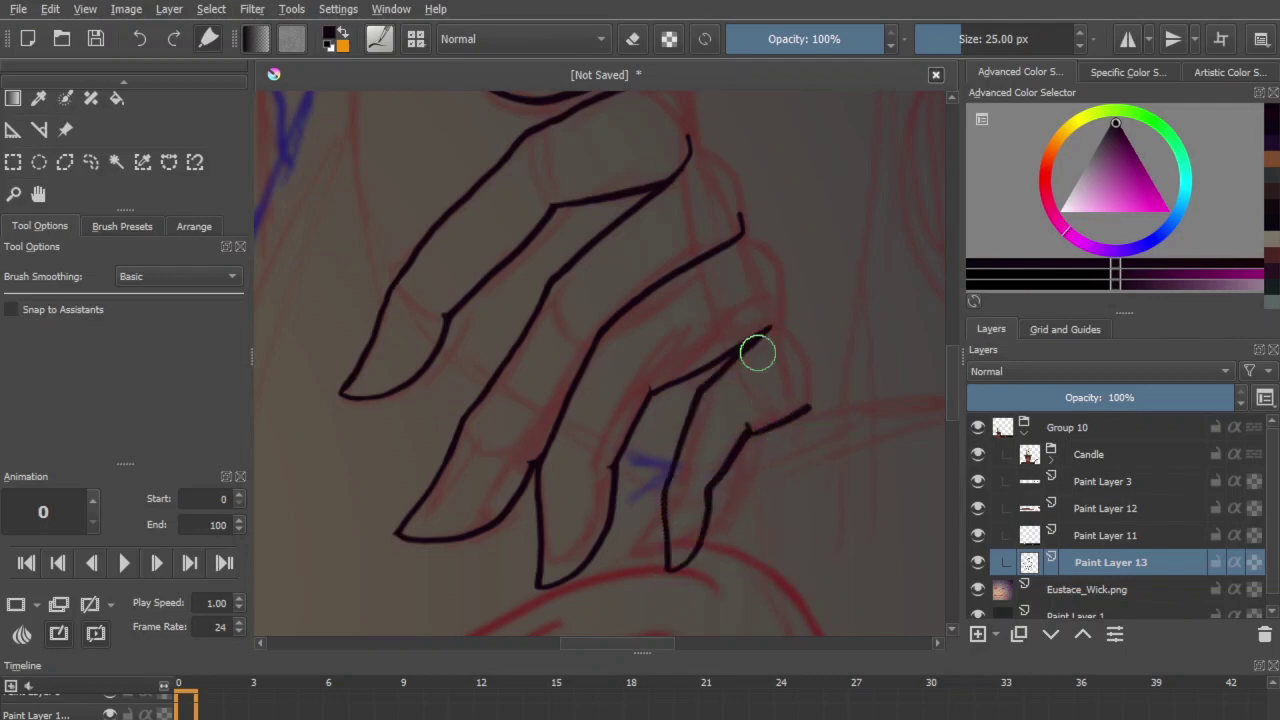
pyautogui.press('e')
pyautogui.press('e')
pyautogui.press('-')
pyautogui.press('-')
pyautogui.press('-')
pyautogui.press('-')
pyautogui.press('-')
pyautogui.click(979, 591)
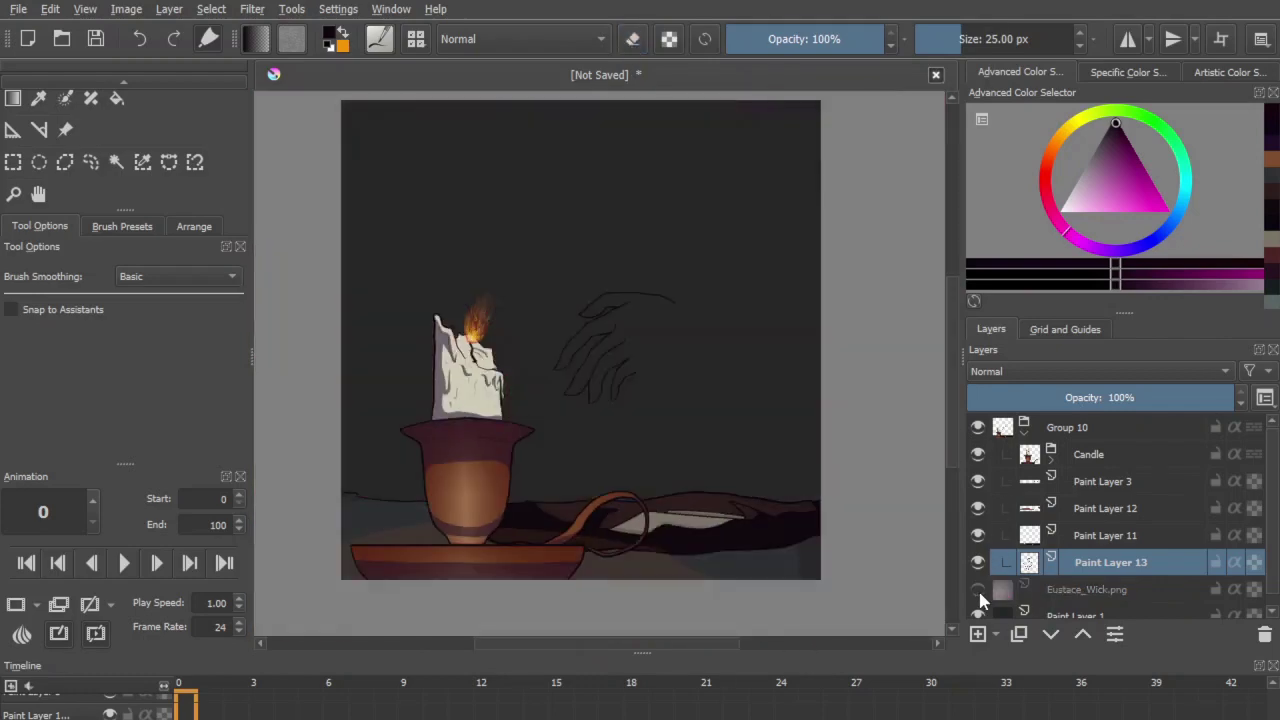
pyautogui.click(979, 591)
# Step: Ink the palm's lower edge from the little finger to the wrist
pyautogui.press('+')
pyautogui.press('+')
pyautogui.press('+')
pyautogui.press('+')
pyautogui.moveTo(824, 150); pyautogui.dragTo(644, 219)
pyautogui.moveTo(549, 183); pyautogui.dragTo(675, 177)
pyautogui.moveTo(564, 463)
pyautogui.mouseDown()
pyautogui.moveTo(715, 442)
pyautogui.moveTo(815, 385)
pyautogui.moveTo(745, 430)
pyautogui.moveTo(810, 352)
pyautogui.mouseUp()
pyautogui.hotkey('ctrl', 'z')
pyautogui.hotkey('ctrl', '-')
pyautogui.hotkey('ctrl', '-')
pyautogui.hotkey('ctrl', '-')
pyautogui.hotkey('ctrl', '-')
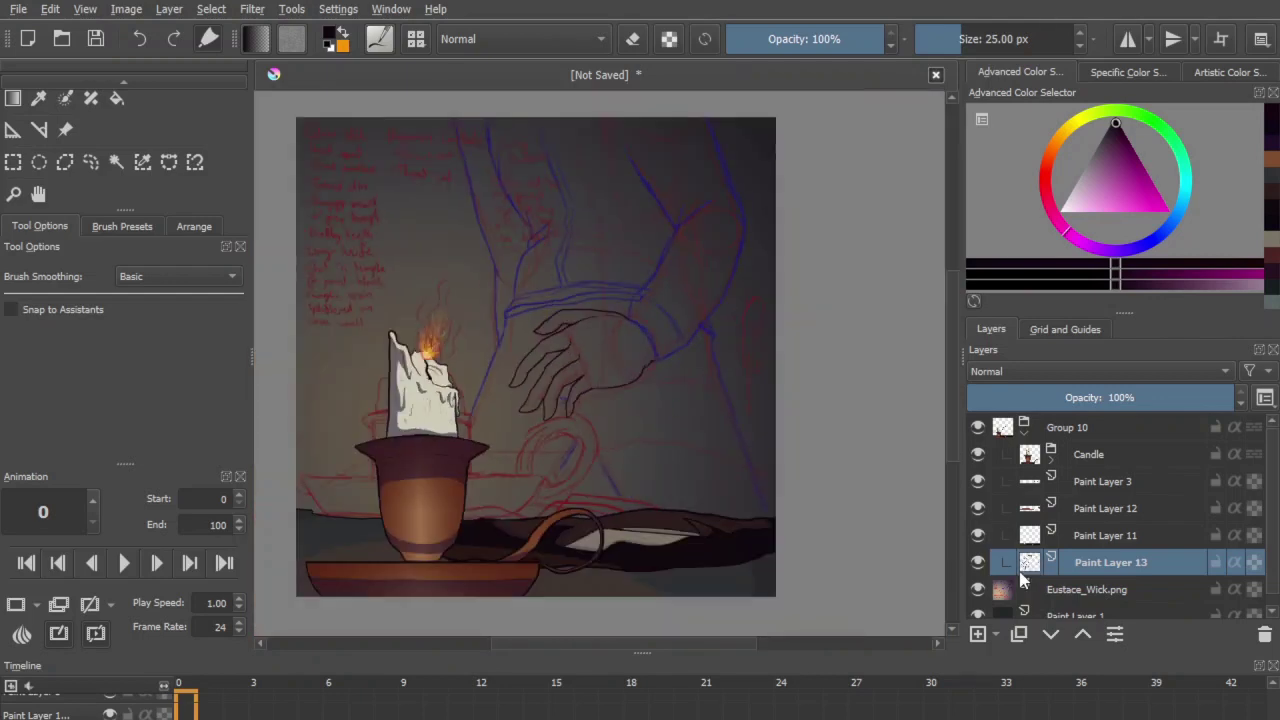
# Step: Try retouching the palm's lower edge with the sketch hidden, undo the stroke and show the sketch again
pyautogui.click(979, 591)
pyautogui.hotkey('ctrl', '+')
pyautogui.hotkey('ctrl', '+')
pyautogui.hotkey('ctrl', '+')
pyautogui.hotkey('ctrl', '+')
pyautogui.moveTo(642, 435); pyautogui.dragTo(710, 408)
pyautogui.hotkey('ctrl', '-')
pyautogui.hotkey('ctrl', '-')
pyautogui.hotkey('ctrl', '-')
pyautogui.hotkey('ctrl', '-')
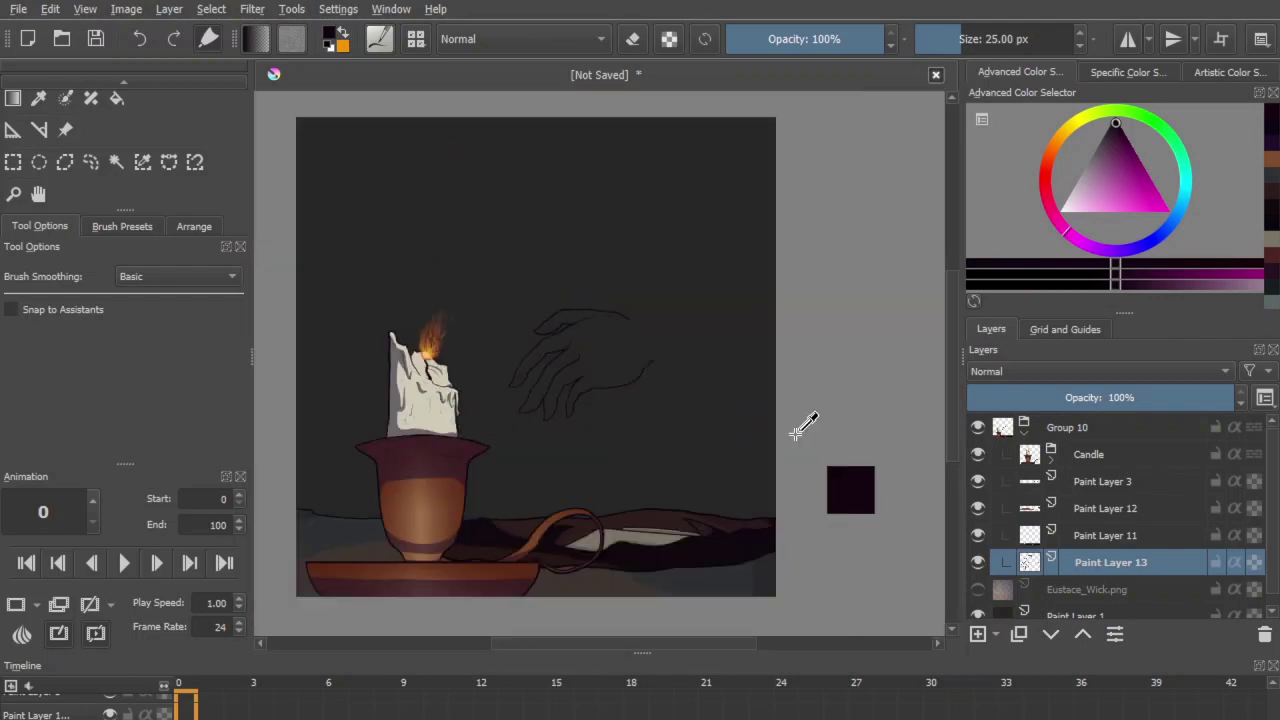
pyautogui.hotkey('ctrl', '+')
pyautogui.hotkey('ctrl', '+')
pyautogui.hotkey('ctrl', '+')
pyautogui.hotkey('ctrl', '+')
pyautogui.hotkey('ctrl', 'z')
pyautogui.click(978, 590)
# Step: Redraw the palm's lower edge and check the hand by toggling the sketch and Paint Layer 13
pyautogui.moveTo(560, 467)
pyautogui.mouseDown()
pyautogui.moveTo(683, 439)
pyautogui.moveTo(815, 353)
pyautogui.mouseUp()
pyautogui.hotkey('ctrl', '-')
pyautogui.hotkey('ctrl', '-')
pyautogui.hotkey('ctrl', '-')
pyautogui.hotkey('ctrl', '-')
pyautogui.hotkey('ctrl', '-')
pyautogui.click(978, 590)
pyautogui.click(978, 563)
pyautogui.click(978, 590)
pyautogui.hotkey('ctrl', '+')
pyautogui.click(978, 563)
pyautogui.hotkey('ctrl', '+')
pyautogui.hotkey('ctrl', '+')
pyautogui.hotkey('ctrl', '+')
pyautogui.hotkey('ctrl', '+')
pyautogui.hotkey('ctrl', '-')
pyautogui.hotkey('ctrl', '-')
pyautogui.hotkey('ctrl', '-')
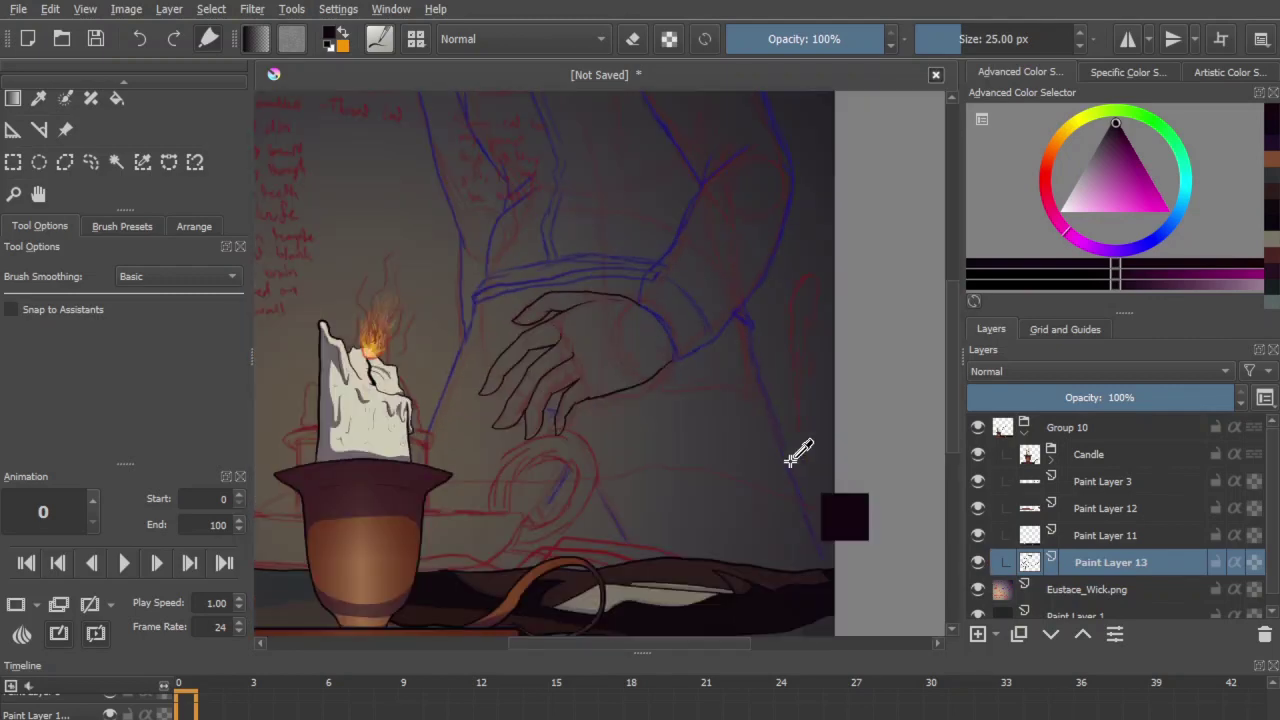
# Step: Ink the curved cuff opening around the wrist with a few short shading strokes on the hand beside it
pyautogui.press('+')
pyautogui.press('+')
pyautogui.press('+')
pyautogui.moveTo(803, 238); pyautogui.dragTo(723, 309)
pyautogui.moveTo(648, 261)
pyautogui.mouseDown()
pyautogui.moveTo(703, 323)
pyautogui.moveTo(740, 422)
pyautogui.moveTo(658, 272)
pyautogui.mouseUp()
pyautogui.hotkey('ctrl', 'z')
pyautogui.moveTo(605, 317); pyautogui.dragTo(405, 478)
pyautogui.hotkey('ctrl', '-')
pyautogui.hotkey('ctrl', '-')
pyautogui.hotkey('ctrl', '-')
pyautogui.hotkey('ctrl', '-')
pyautogui.hotkey('ctrl', '+')
pyautogui.hotkey('ctrl', '+')
pyautogui.hotkey('ctrl', '+')
pyautogui.hotkey('ctrl', '+')
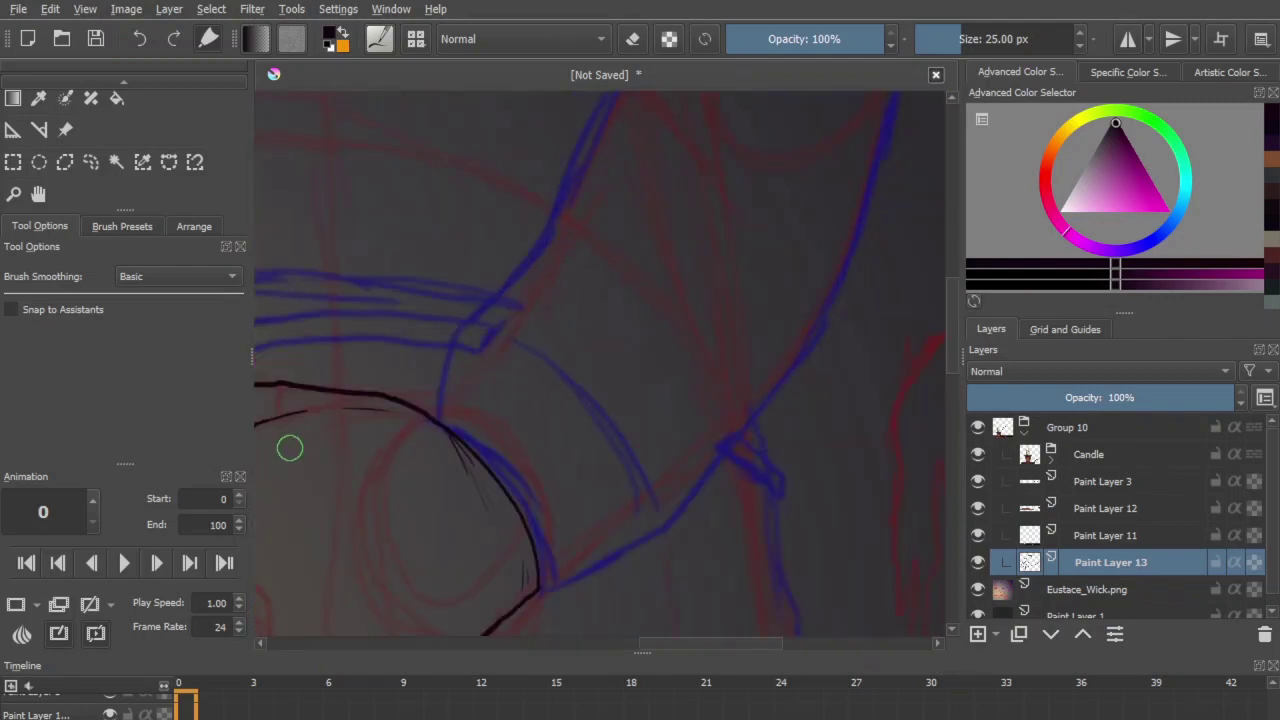
# Step: Outline the sleeve's cuff with its short side edges and curved rear seam
pyautogui.moveTo(450, 404); pyautogui.dragTo(538, 326)
pyautogui.moveTo(558, 233)
pyautogui.mouseDown()
pyautogui.moveTo(670, 311)
pyautogui.moveTo(743, 421)
pyautogui.mouseUp()
pyautogui.hotkey('ctrl', 'z')
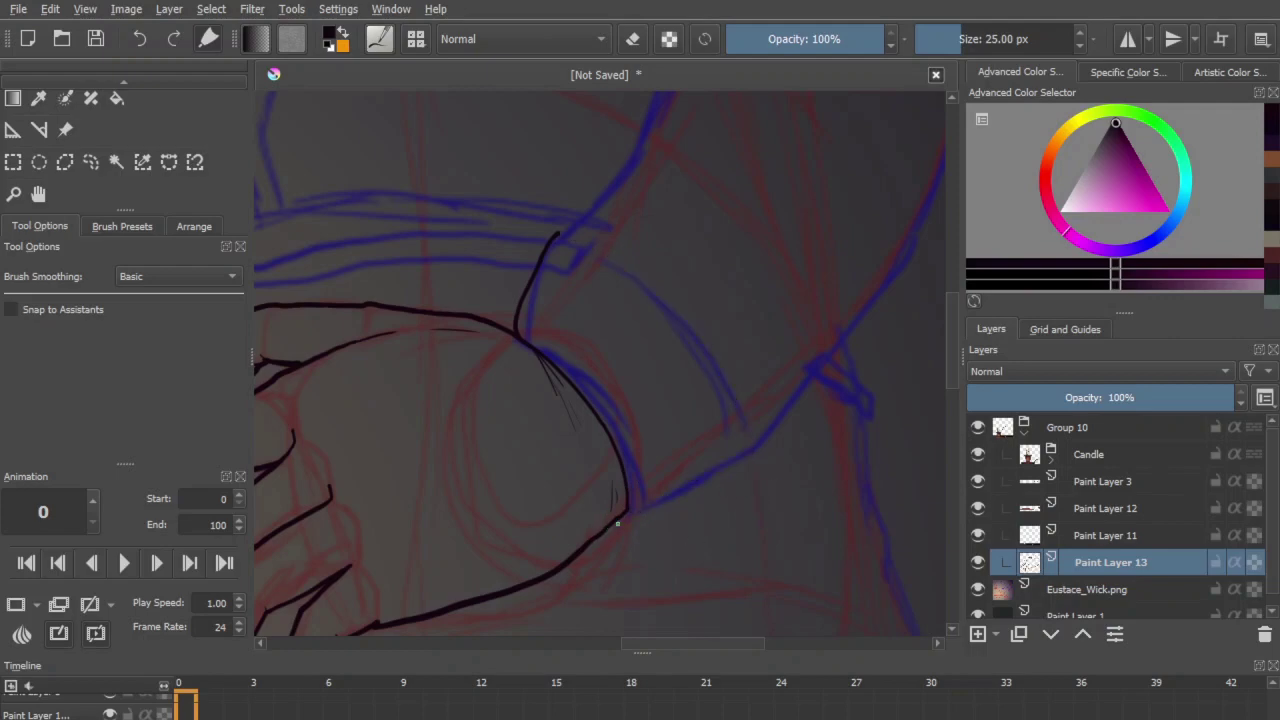
pyautogui.moveTo(678, 496)
pyautogui.mouseDown()
pyautogui.moveTo(751, 438)
pyautogui.moveTo(710, 357)
pyautogui.moveTo(617, 269)
pyautogui.moveTo(555, 238)
pyautogui.mouseUp()
pyautogui.press('e')
pyautogui.moveTo(636, 317); pyautogui.dragTo(820, 422)
# Step: Ink the sleeve's inner edge from the cuff past the elbow up the arm, including the elbow fold
pyautogui.moveTo(672, 264); pyautogui.dragTo(678, 358)
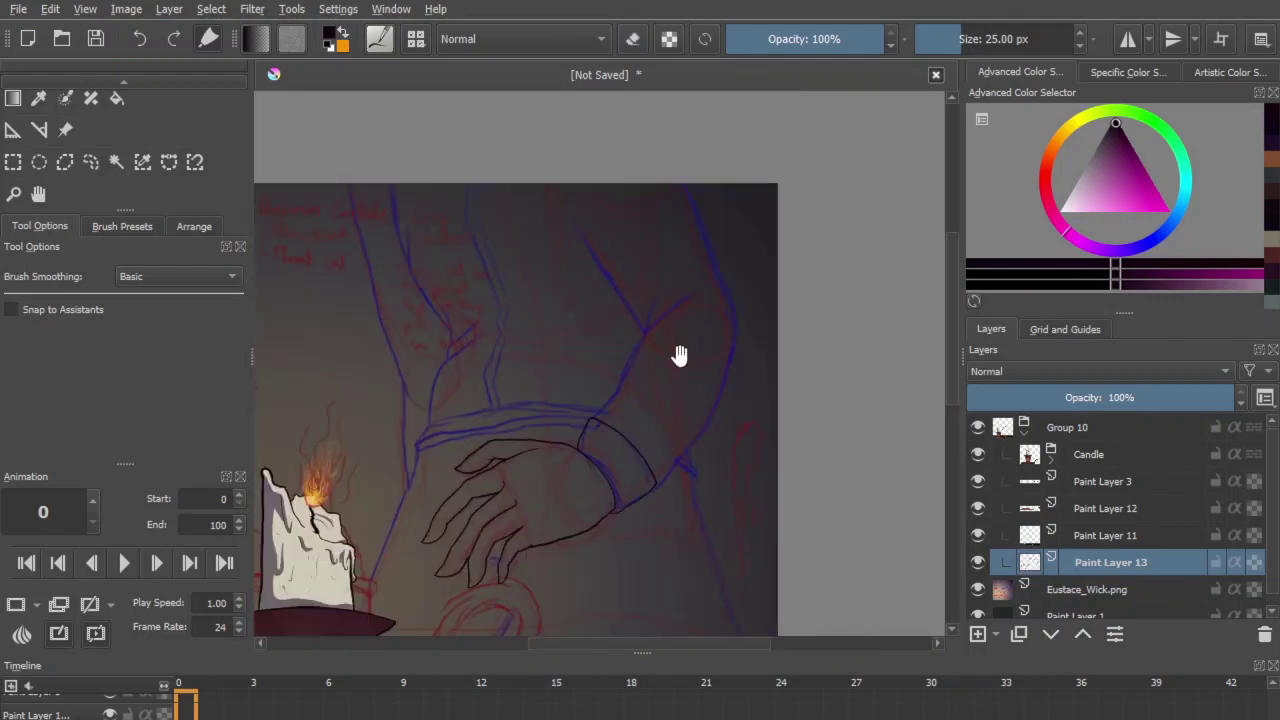
pyautogui.scroll(5, 666, 471)
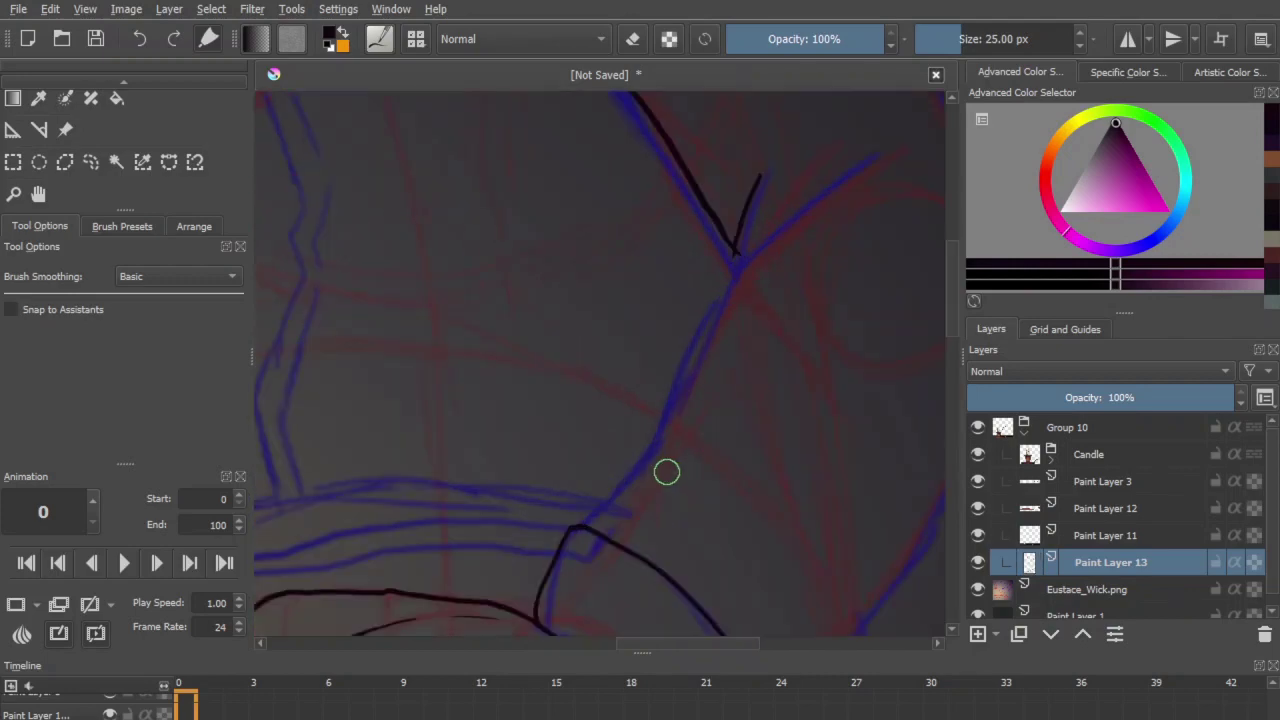
pyautogui.moveTo(438, 480)
pyautogui.mouseDown()
pyautogui.moveTo(491, 419)
pyautogui.moveTo(565, 255)
pyautogui.moveTo(701, 138)
pyautogui.mouseUp()
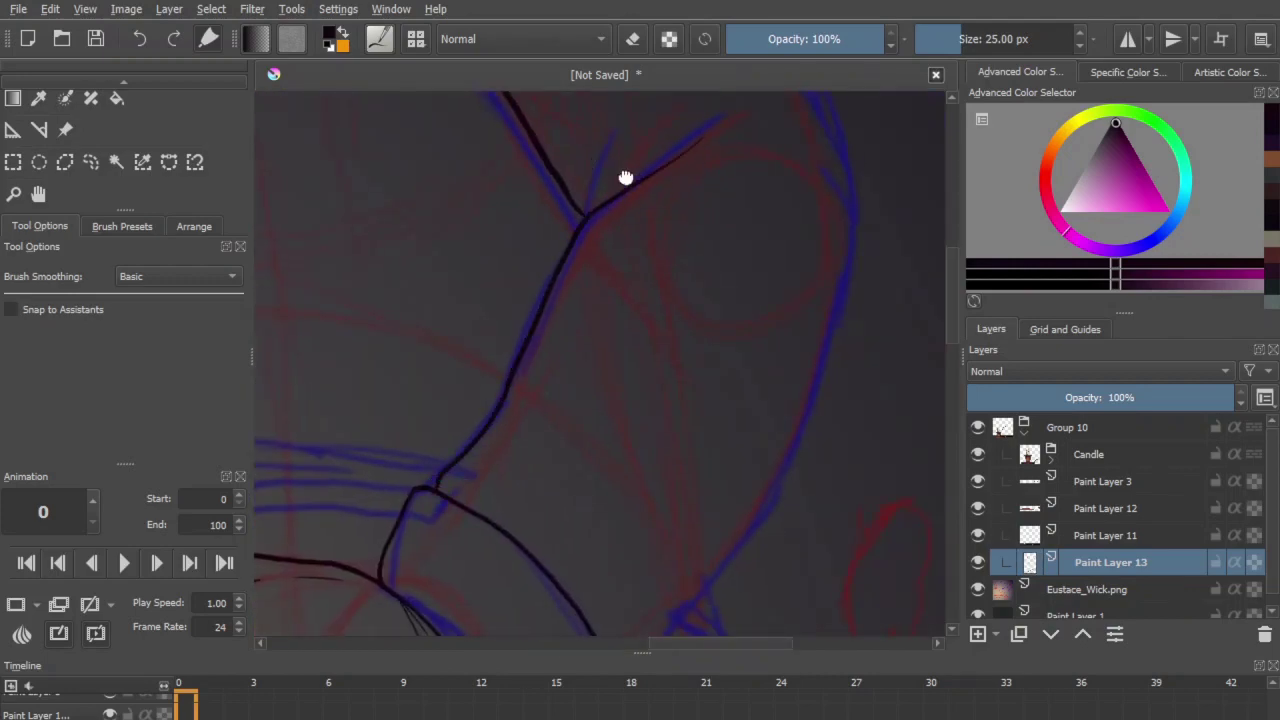
pyautogui.scroll(3, 606, 210)
pyautogui.moveTo(604, 235); pyautogui.dragTo(532, 600)
pyautogui.moveTo(484, 520); pyautogui.dragTo(560, 284)
pyautogui.hotkey('ctrl', 'z')
pyautogui.scroll(-7, 610, 378)
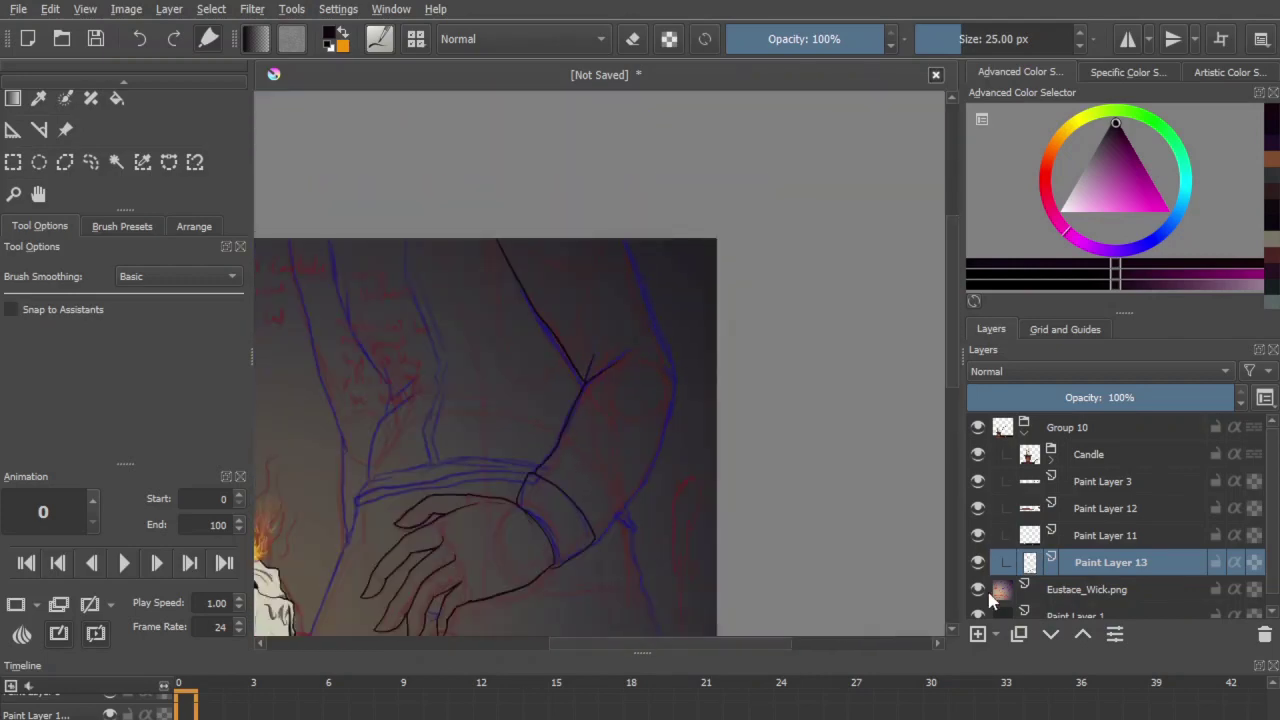
# Step: Hide the Eustace_Wick.png sketch and ink the sleeve's outer edge with short creases around the elbow
pyautogui.click(978, 590)
pyautogui.scroll(5, 600, 370)
pyautogui.moveTo(593, 376); pyautogui.dragTo(612, 340)
pyautogui.moveTo(593, 376); pyautogui.dragTo(623, 351)
pyautogui.scroll(-2, 617, 400)
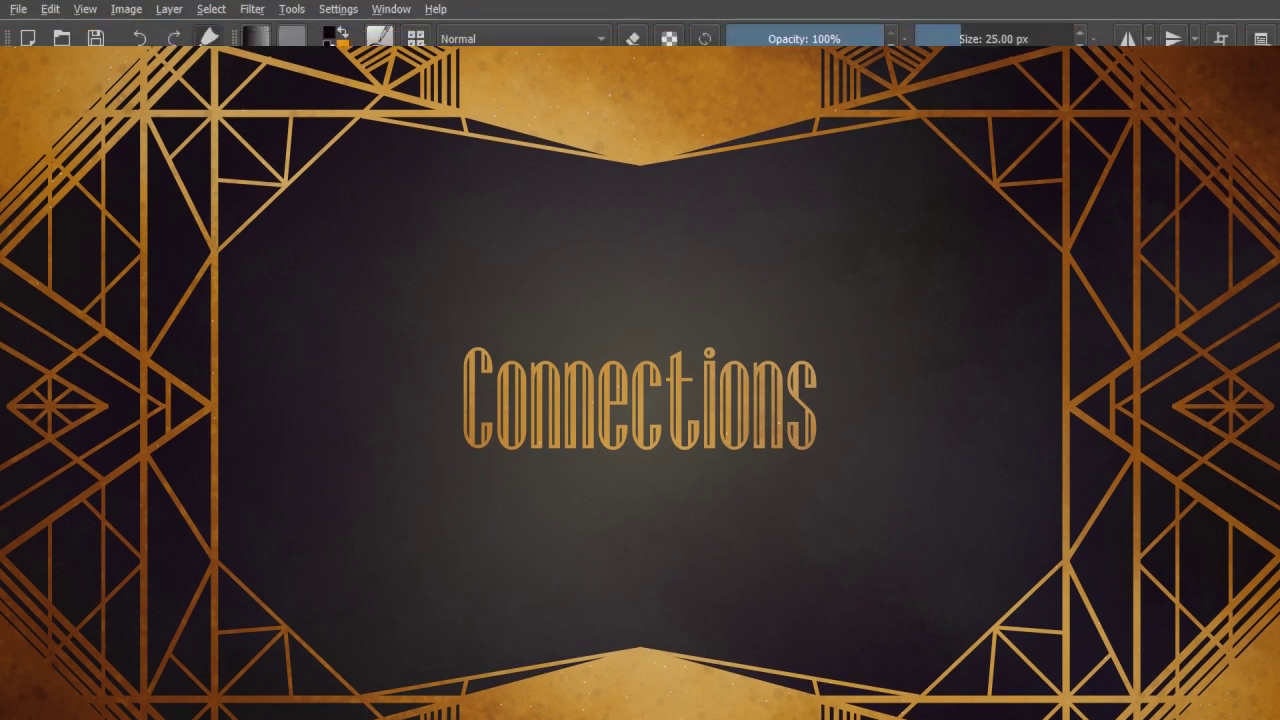
pyautogui.scroll(3, 709, 451)
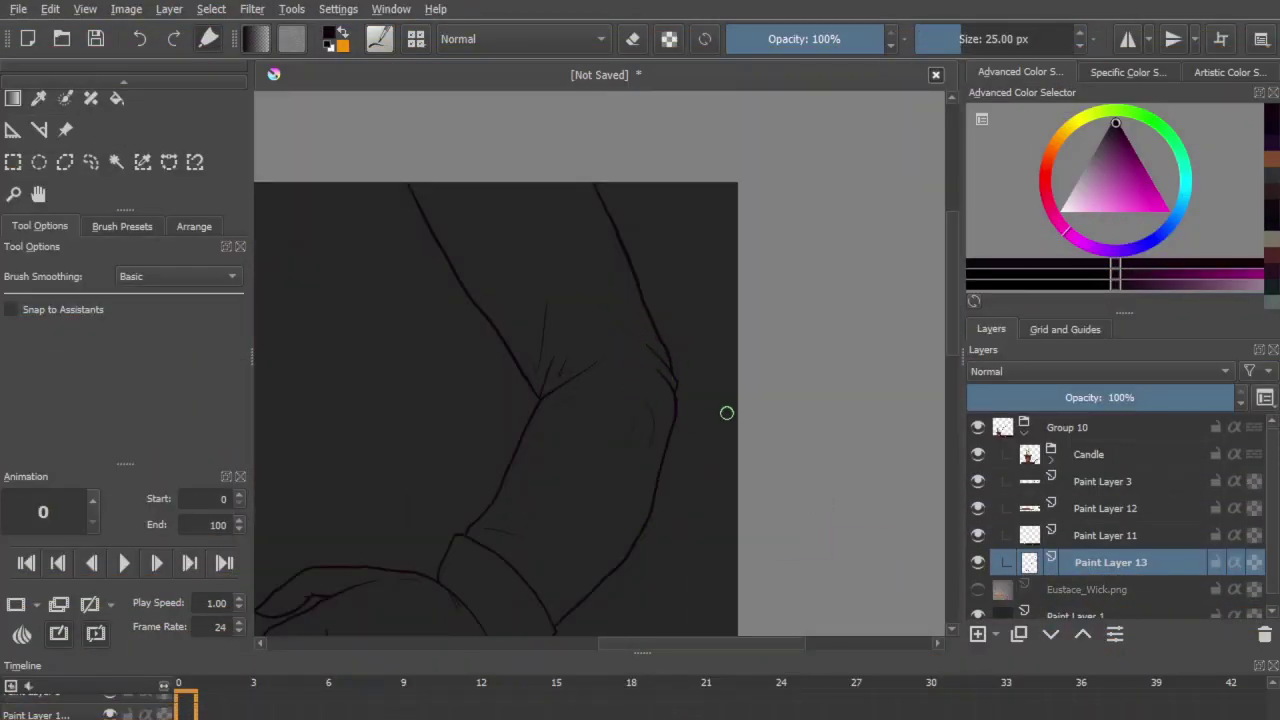
# Step: Add faint fold lines across the sleeve's upper arm and elbow, erasing and redrawing stray strokes
pyautogui.hotkey('ctrl', '-')
pyautogui.hotkey('ctrl', '-')
pyautogui.hotkey('ctrl', '-')
pyautogui.hotkey('ctrl', '+')
pyautogui.hotkey('ctrl', '+')
pyautogui.hotkey('ctrl', '+')
pyautogui.hotkey('ctrl', '+')
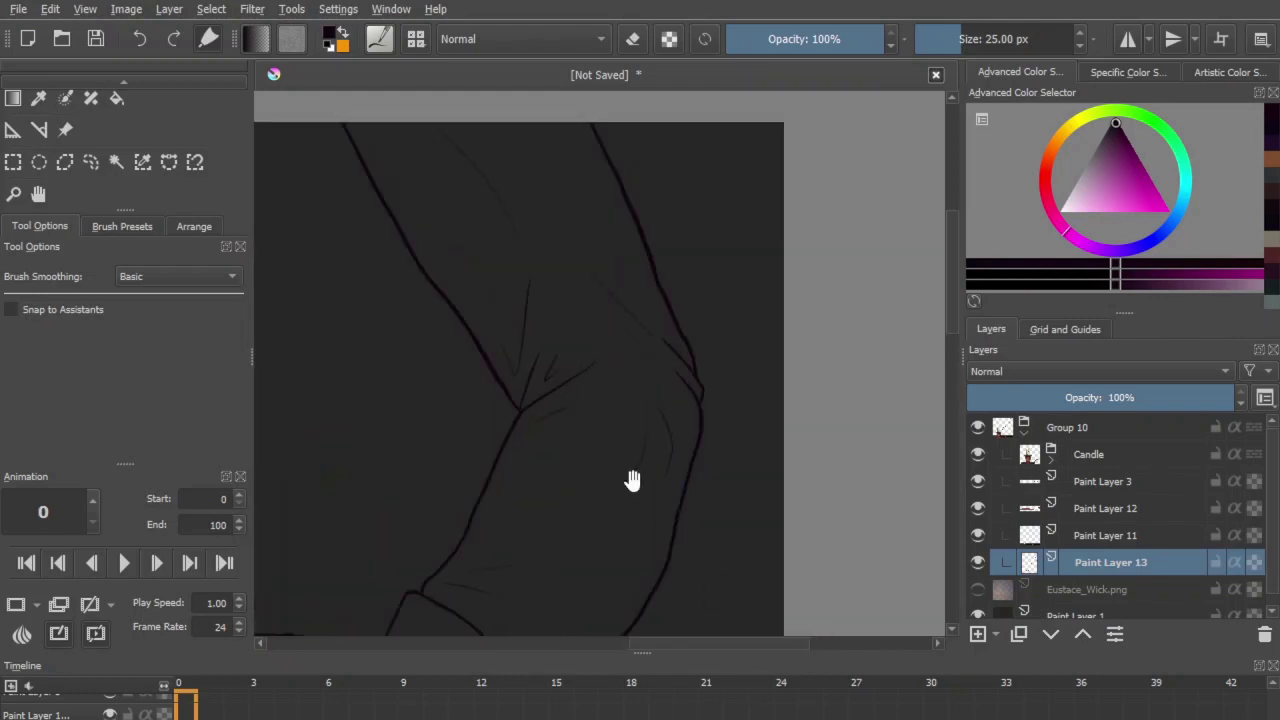
pyautogui.moveTo(646, 506); pyautogui.dragTo(889, 221)
pyautogui.hotkey('ctrl', '+')
pyautogui.hotkey('ctrl', '+')
pyautogui.press('e')
pyautogui.moveTo(684, 319)
pyautogui.mouseDown()
pyautogui.moveTo(673, 369)
pyautogui.moveTo(680, 266)
pyautogui.moveTo(646, 358)
pyautogui.moveTo(662, 334)
pyautogui.moveTo(640, 242)
pyautogui.mouseUp()
pyautogui.click(628, 42)
pyautogui.hotkey('ctrl', 'z')
pyautogui.hotkey('ctrl', 'z')
pyautogui.moveTo(560, 340)
pyautogui.mouseDown()
pyautogui.moveTo(640, 242)
pyautogui.moveTo(648, 374)
pyautogui.mouseUp()
pyautogui.hotkey('ctrl', '-')
pyautogui.hotkey('ctrl', '-')
pyautogui.hotkey('ctrl', '-')
pyautogui.hotkey('ctrl', '-')
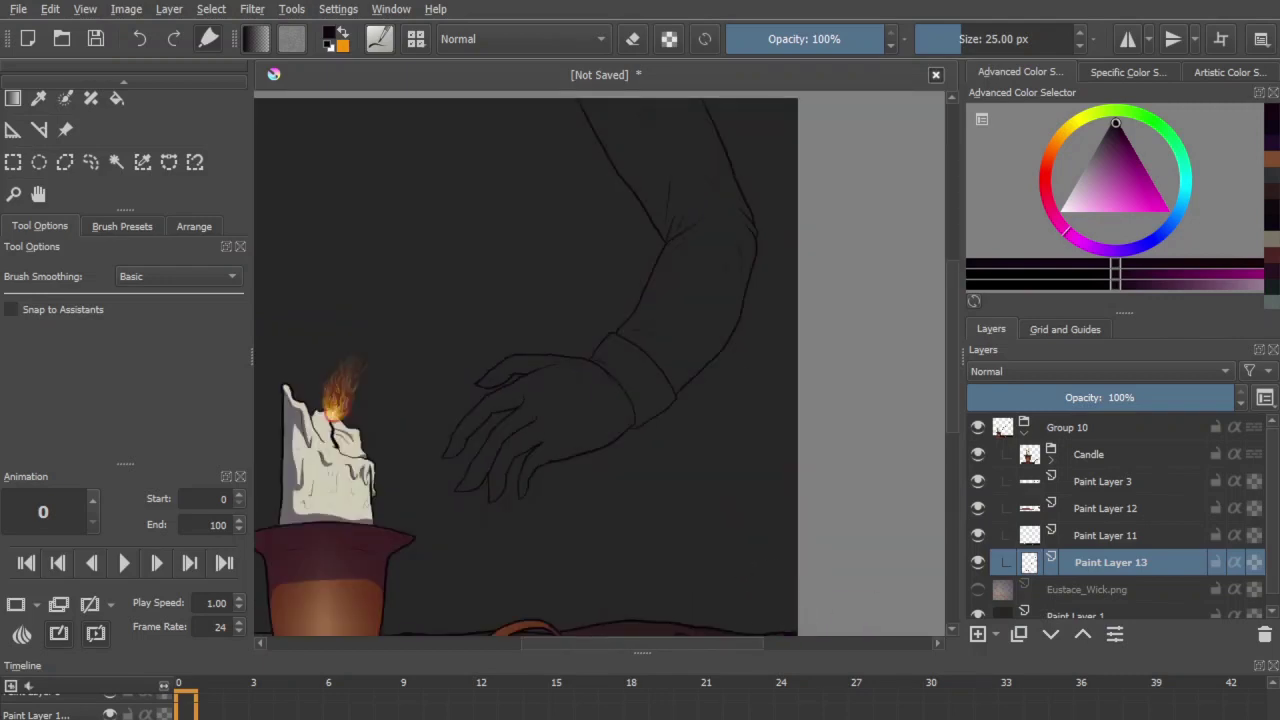
# Step: Show the Eustace_Wick.png sketch at 20% opacity, lock Candle and Paint Layers 3, 12 and 11, and make Paint Layer 13 active
pyautogui.scroll(-2, 800, 500)
pyautogui.click(977, 589)
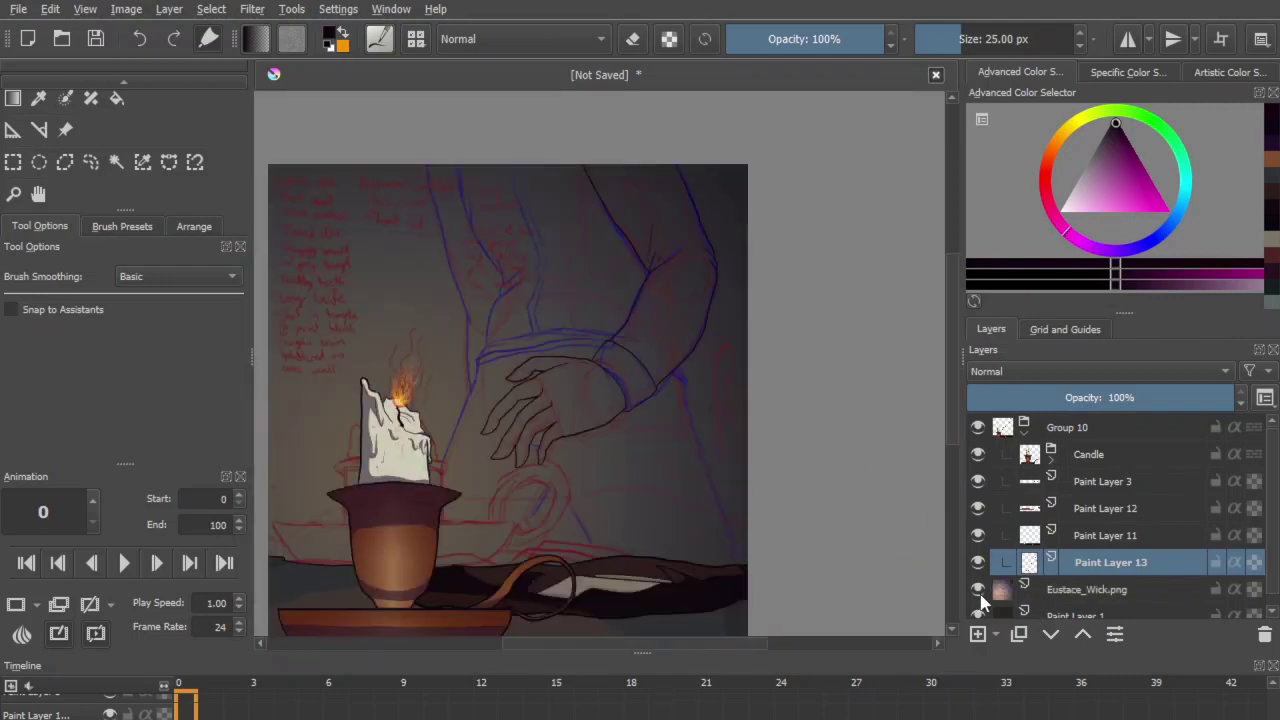
pyautogui.hotkey('ctrl', '+')
pyautogui.click(978, 590)
pyautogui.click(978, 590)
pyautogui.click(1070, 590)
pyautogui.click(1021, 398)
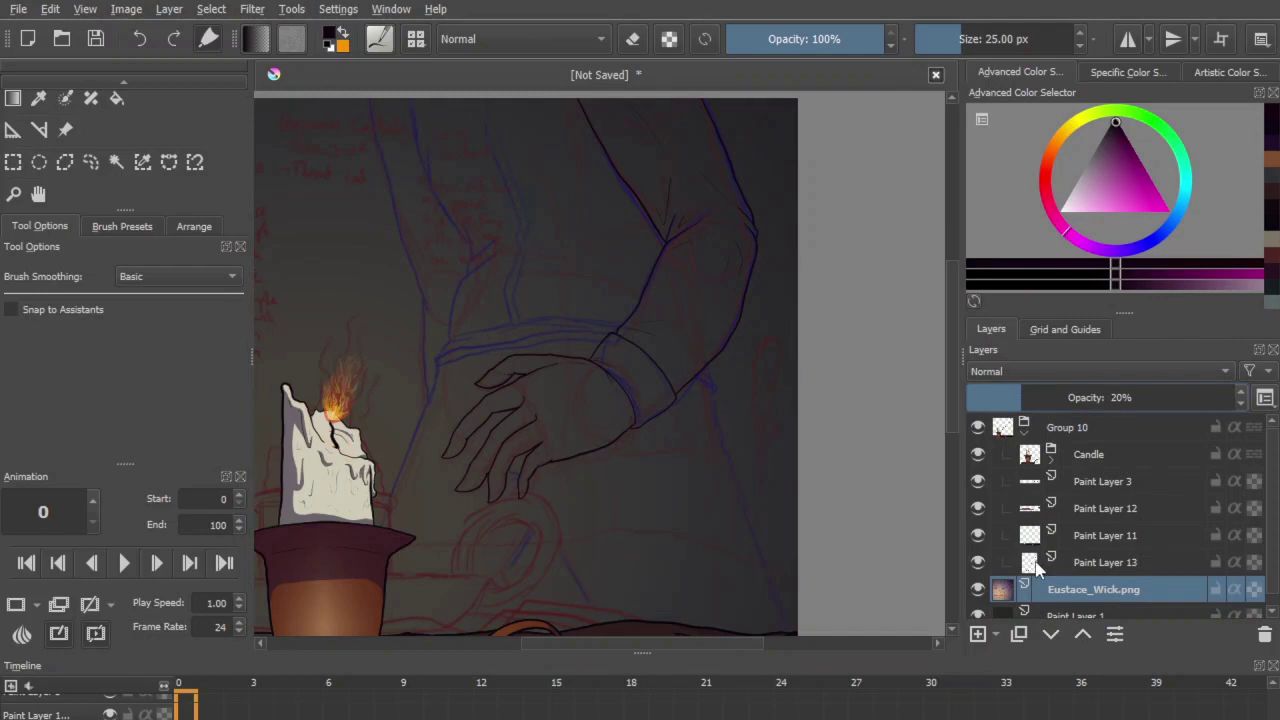
pyautogui.click(1100, 563)
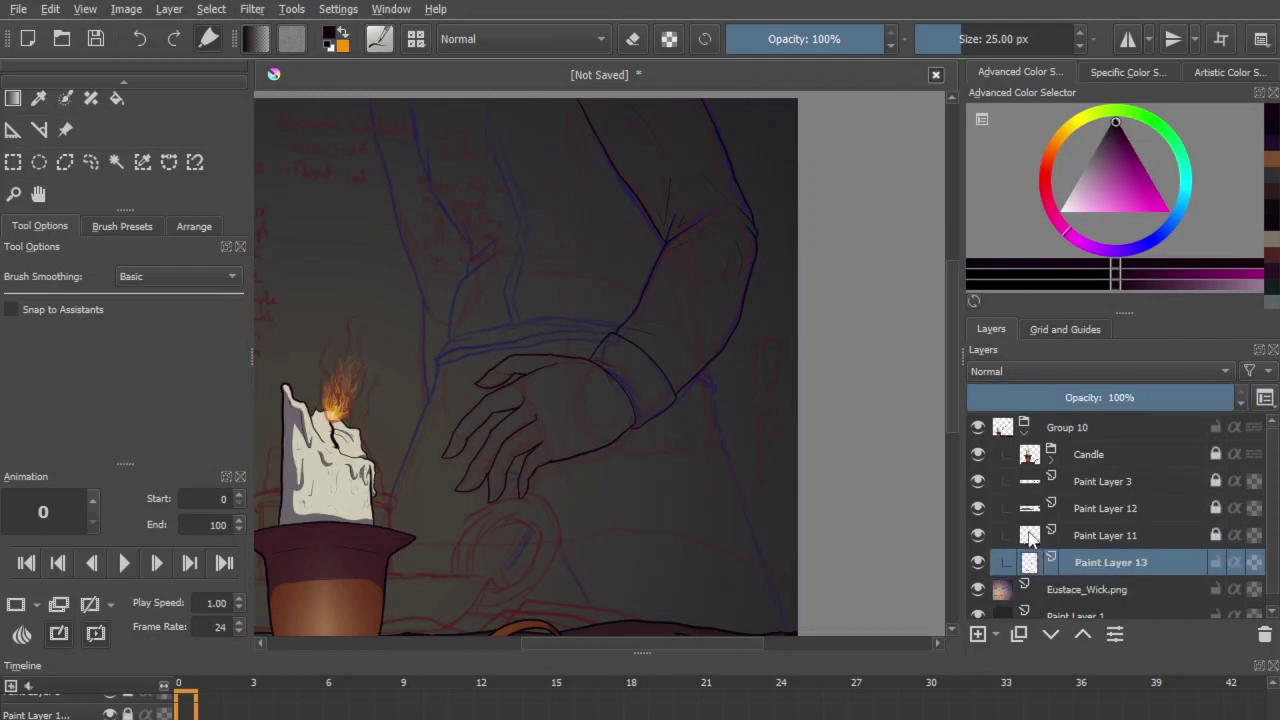
# Step: Ink the edge between the torso and the far arm, from the canvas top down to the elbow fold
pyautogui.press('-')
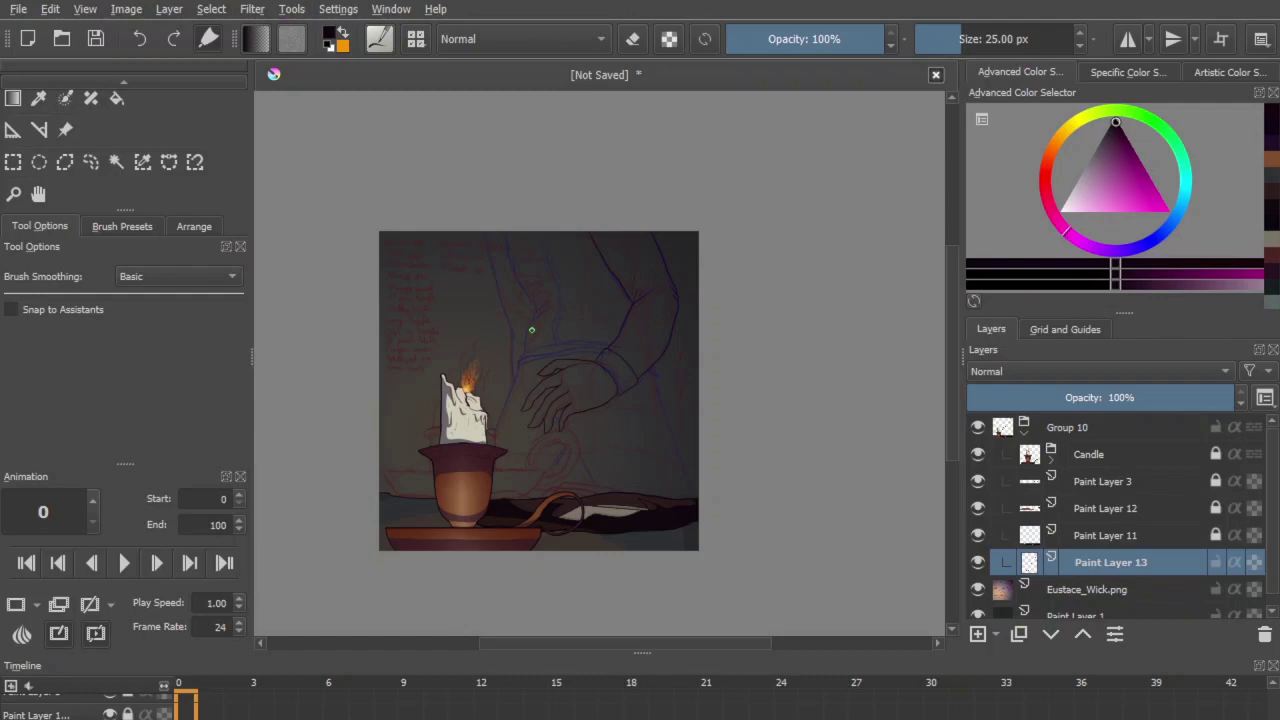
pyautogui.press('+')
pyautogui.press('+')
pyautogui.press('+')
pyautogui.moveTo(312, 302); pyautogui.dragTo(582, 295)
pyautogui.moveTo(646, 389); pyautogui.dragTo(413, 147)
pyautogui.moveTo(655, 348)
pyautogui.mouseDown()
pyautogui.moveTo(697, 263)
pyautogui.moveTo(659, 326)
pyautogui.mouseUp()
pyautogui.moveTo(537, 209); pyautogui.dragTo(623, 574)
pyautogui.moveTo(519, 324)
pyautogui.mouseDown()
pyautogui.moveTo(617, 472)
pyautogui.moveTo(646, 309)
pyautogui.mouseUp()
pyautogui.press('+')
pyautogui.press('+')
pyautogui.moveTo(582, 270); pyautogui.dragTo(600, 350)
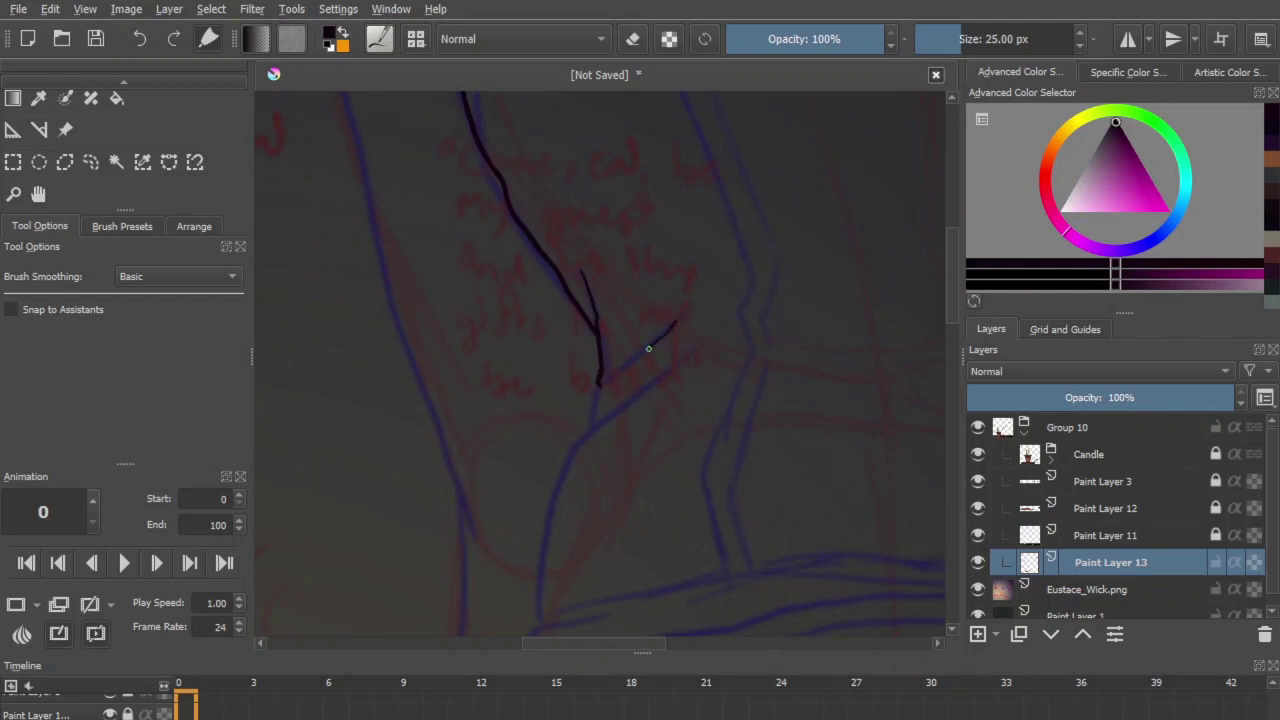
# Step: Ink the two angled creases at the far arm's elbow and continue the torso's side edge down to the waist
pyautogui.moveTo(588, 437); pyautogui.dragTo(609, 377)
pyautogui.moveTo(695, 321); pyautogui.dragTo(671, 335)
pyautogui.moveTo(620, 454); pyautogui.dragTo(620, 289)
pyautogui.moveTo(590, 232); pyautogui.dragTo(561, 326)
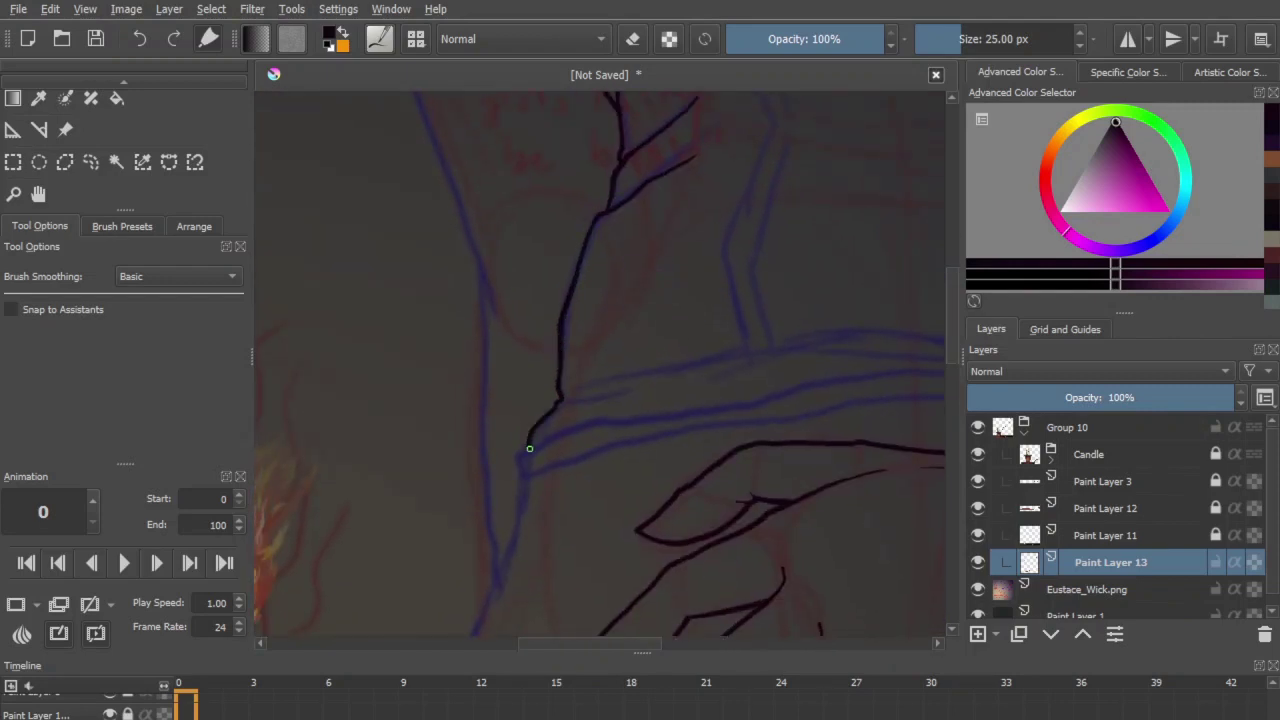
# Step: Ink the shirt's lower hem across the waist, from the torso's side edge to the near sleeve's cuff
pyautogui.scroll(-4, 528, 444)
pyautogui.scroll(3, 705, 588)
pyautogui.scroll(2, 685, 596)
pyautogui.moveTo(551, 303)
pyautogui.mouseDown()
pyautogui.moveTo(489, 409)
pyautogui.moveTo(762, 373)
pyautogui.mouseUp()
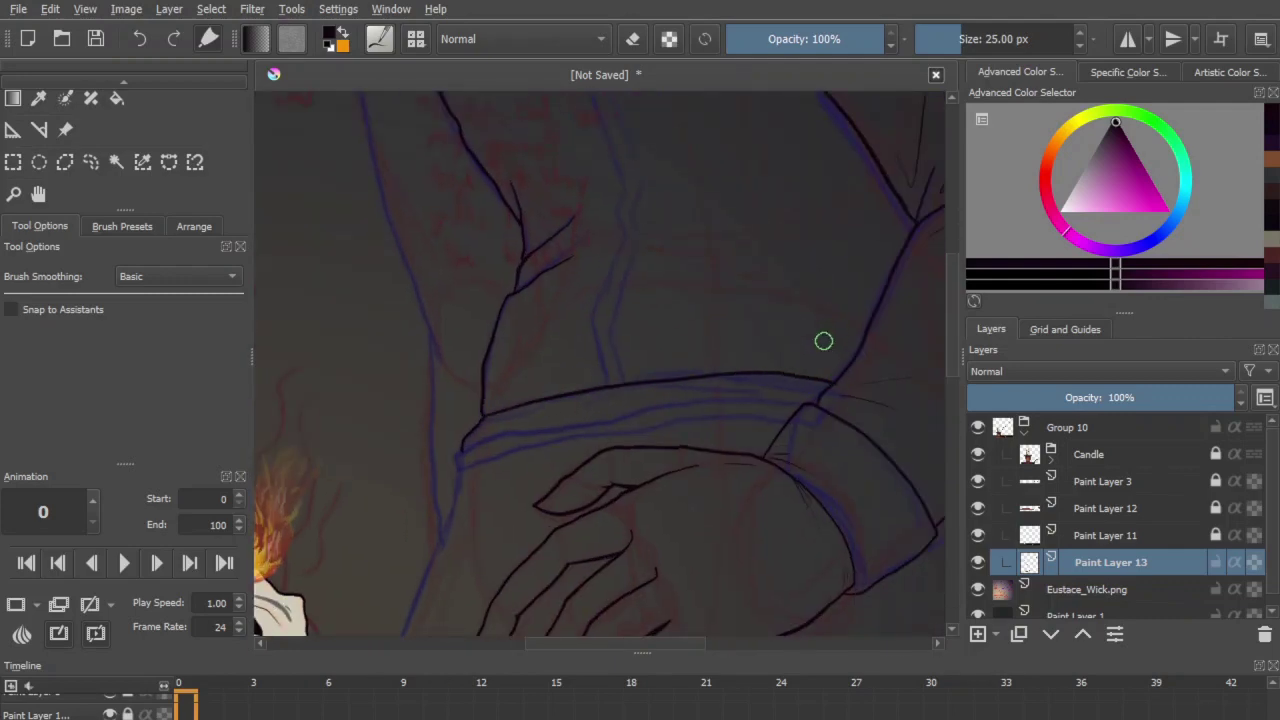
pyautogui.scroll(2, 640, 334)
pyautogui.press('e')
pyautogui.press('e')
# Step: Ink both wavy edges of the button placket down the front of the shirt
pyautogui.moveTo(415, 277); pyautogui.dragTo(691, 477)
pyautogui.scroll(-2, 680, 300)
pyautogui.moveTo(674, 280)
pyautogui.mouseDown()
pyautogui.moveTo(726, 454)
pyautogui.moveTo(683, 357)
pyautogui.mouseUp()
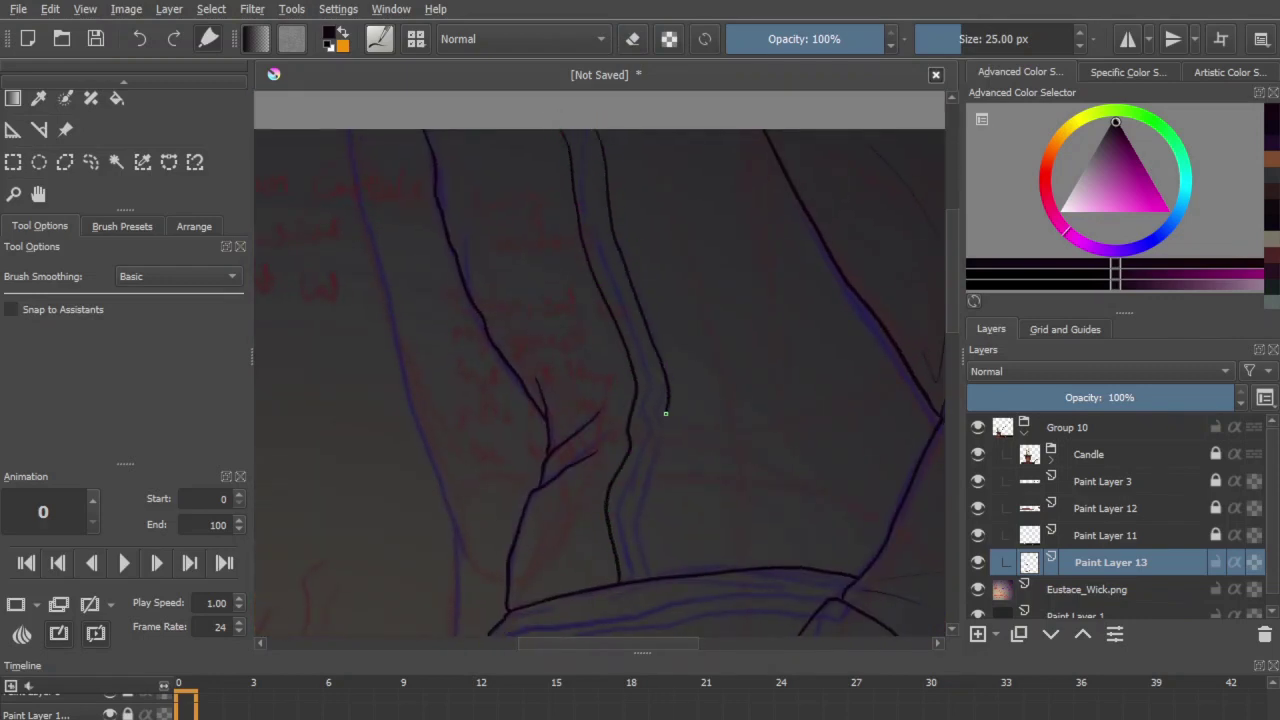
# Step: Draw thin crease lines on the shirt above the hem, beside the placket and near the inner elbow
pyautogui.moveTo(533, 592); pyautogui.dragTo(690, 553)
pyautogui.moveTo(630, 433); pyautogui.dragTo(716, 362)
pyautogui.moveTo(633, 360); pyautogui.dragTo(688, 180)
pyautogui.moveTo(907, 374); pyautogui.dragTo(767, 332)
pyautogui.moveTo(695, 303); pyautogui.dragTo(786, 368)
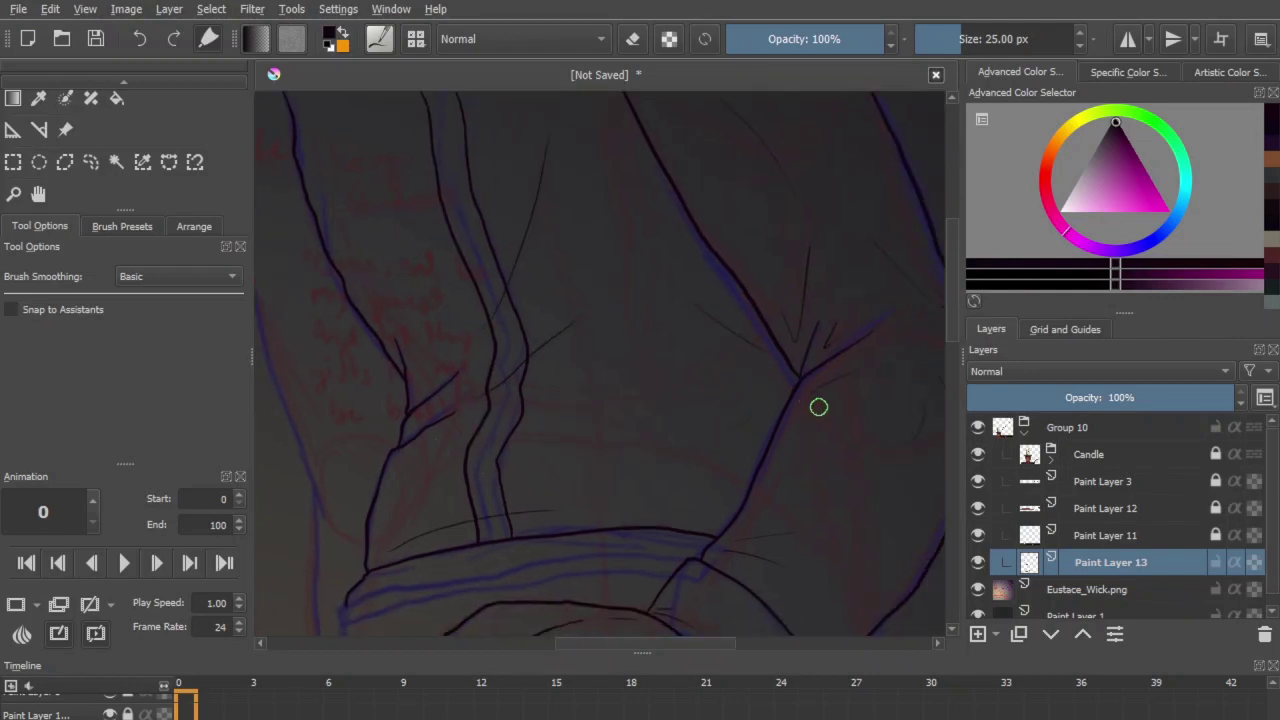
# Step: Draw five small round buttons along the shirt's placket
pyautogui.moveTo(540, 470); pyautogui.dragTo(583, 364)
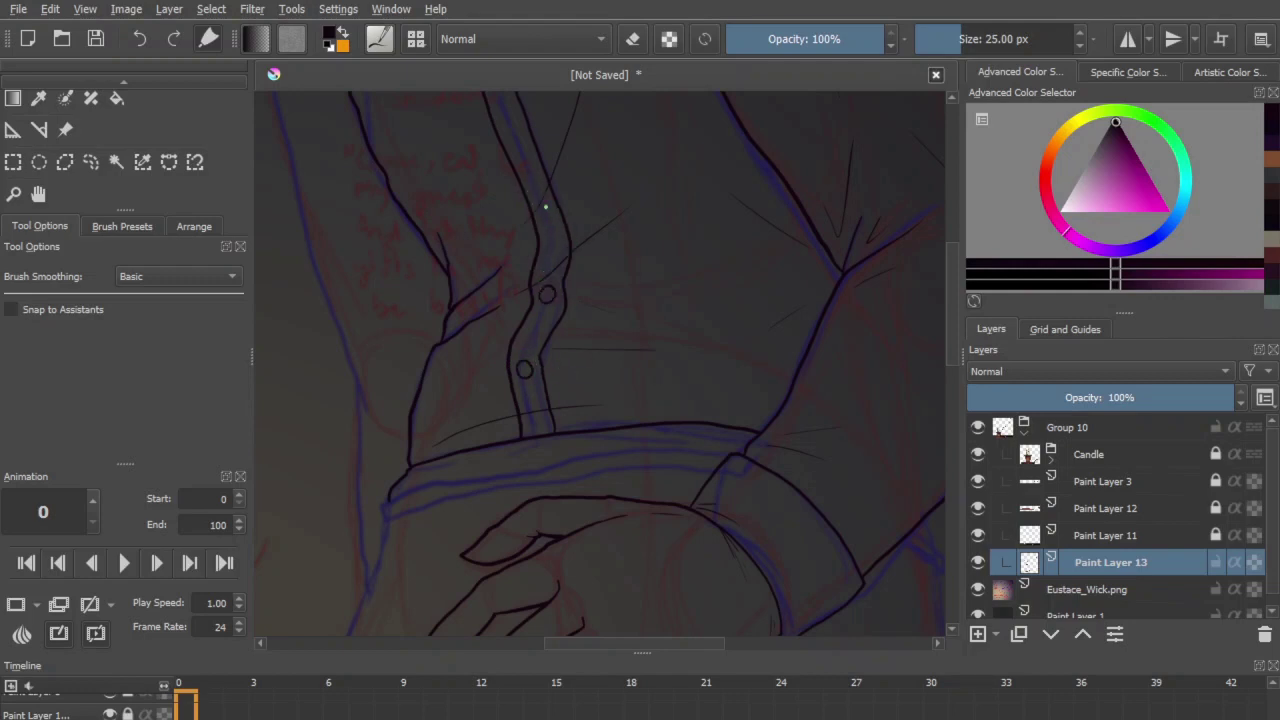
pyautogui.scroll(3, 595, 270)
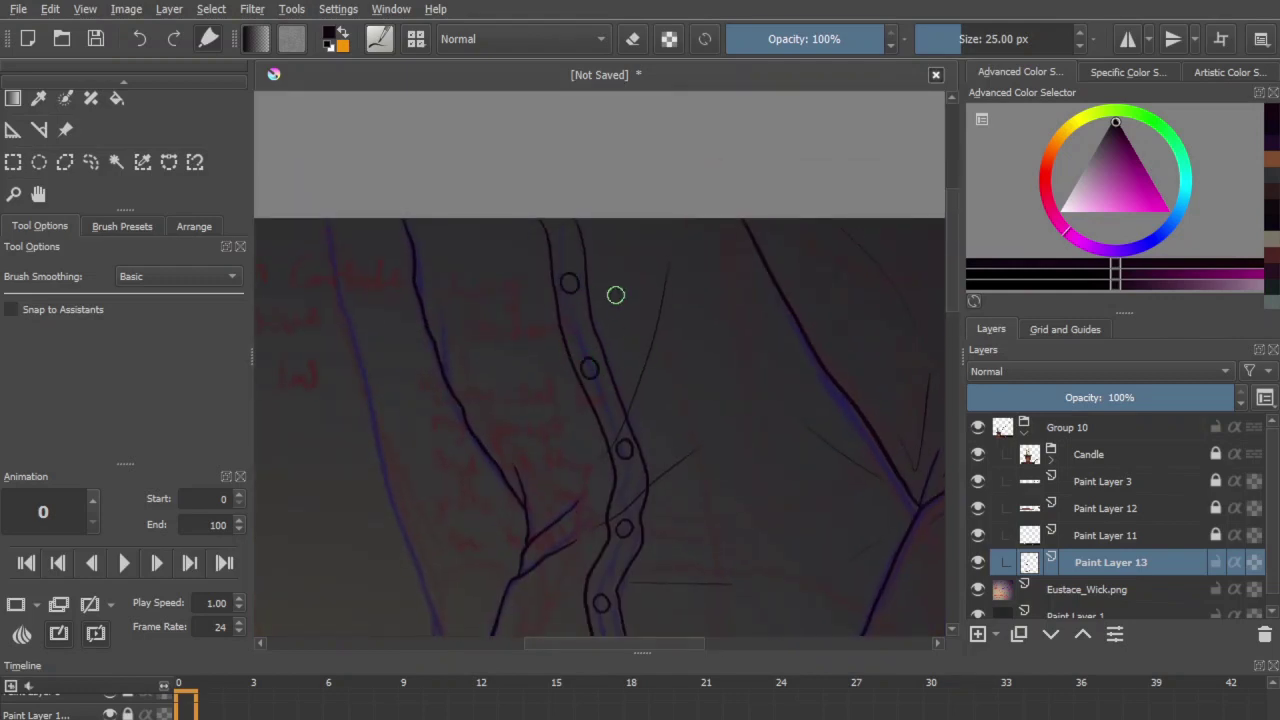
pyautogui.press('-')
pyautogui.hotkey('ctrl', '-')
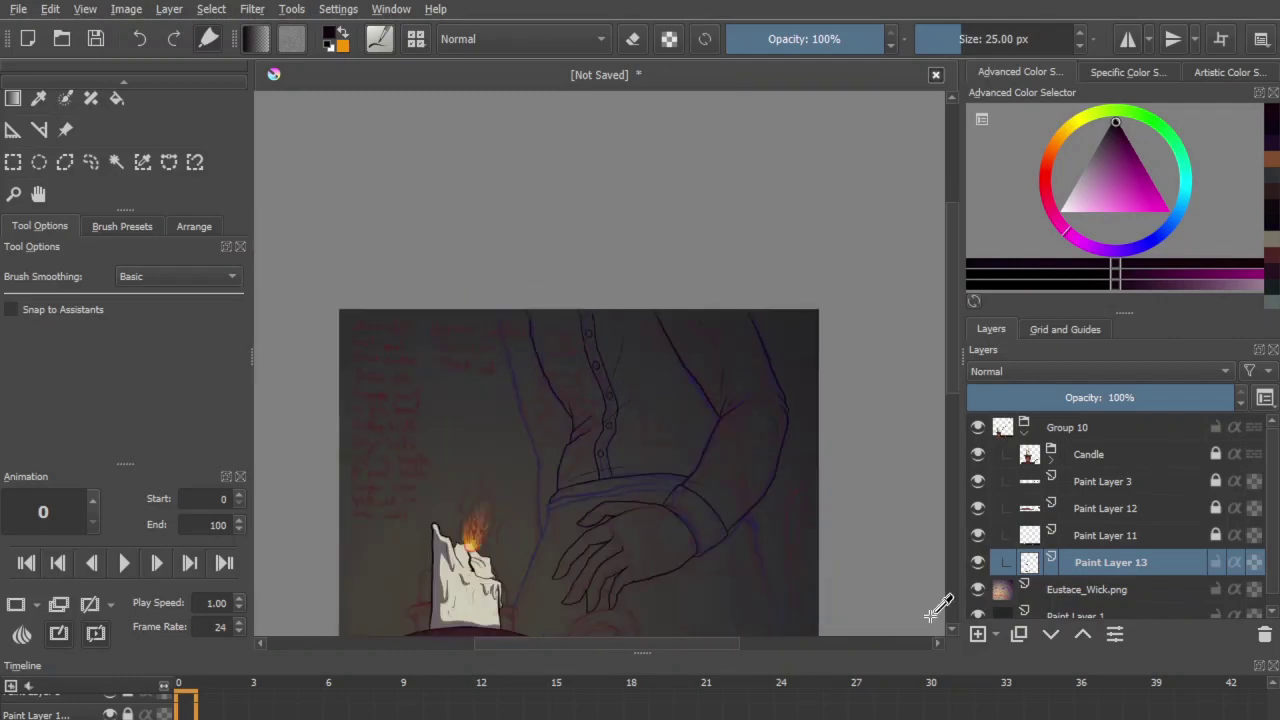
# Step: Ink the waistband's curved lines between the shirt hem and the hand, redrawing the long stroke once
pyautogui.hotkey('ctrl', '+')
pyautogui.hotkey('ctrl', '+')
pyautogui.hotkey('ctrl', '+')
pyautogui.hotkey('ctrl', '+')
pyautogui.hotkey('ctrl', '-')
pyautogui.hotkey('ctrl', '-')
pyautogui.hotkey('ctrl', '-')
pyautogui.hotkey('ctrl', '+')
pyautogui.hotkey('ctrl', '+')
pyautogui.scroll(-3, 732, 515)
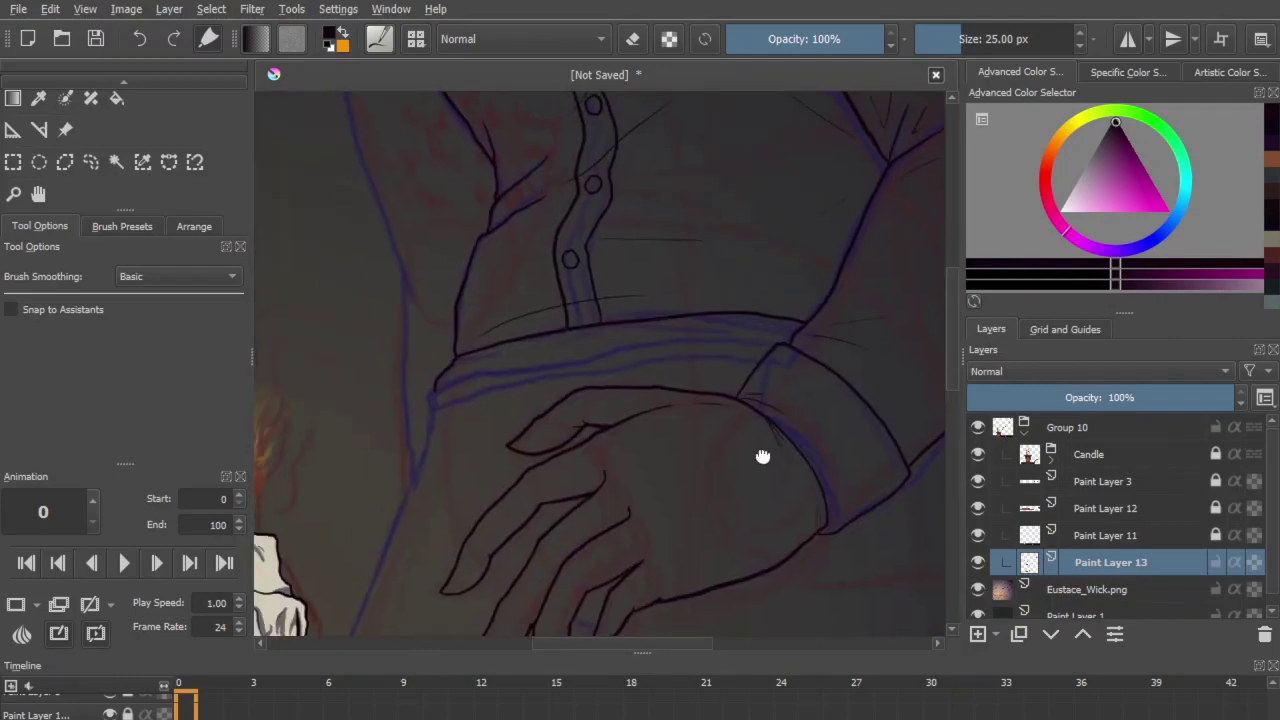
pyautogui.scroll(2, 751, 451)
pyautogui.hotkey('ctrl', '+')
pyautogui.hotkey('ctrl', '+')
pyautogui.moveTo(769, 466); pyautogui.dragTo(562, 400)
pyautogui.moveTo(790, 299); pyautogui.dragTo(819, 402)
pyautogui.moveTo(491, 340)
pyautogui.mouseDown()
pyautogui.moveTo(931, 486)
pyautogui.moveTo(1051, 477)
pyautogui.mouseUp()
pyautogui.hotkey('ctrl', '-')
pyautogui.moveTo(325, 414)
pyautogui.mouseDown()
pyautogui.moveTo(317, 400)
pyautogui.moveTo(489, 349)
pyautogui.moveTo(856, 312)
pyautogui.moveTo(443, 357)
pyautogui.moveTo(797, 315)
pyautogui.mouseUp()
pyautogui.hotkey('ctrl', 'z')
pyautogui.moveTo(318, 404)
pyautogui.mouseDown()
pyautogui.moveTo(443, 373)
pyautogui.moveTo(797, 341)
pyautogui.mouseUp()
# Step: Check the inked figure by toggling the Eustace_Wick.png sketch off and on
pyautogui.click(978, 590)
pyautogui.hotkey('ctrl', '-')
pyautogui.hotkey('ctrl', '-')
pyautogui.hotkey('ctrl', '-')
pyautogui.hotkey('ctrl', '-')
pyautogui.hotkey('ctrl', '+')
pyautogui.hotkey('ctrl', '+')
pyautogui.hotkey('ctrl', '+')
pyautogui.hotkey('ctrl', '+')
pyautogui.click(978, 590)
# Step: Ink the far trouser leg's outer edge from the waistband down to the candle holder
pyautogui.moveTo(550, 425)
pyautogui.mouseDown()
pyautogui.moveTo(623, 120)
pyautogui.moveTo(450, 604)
pyautogui.mouseUp()
pyautogui.scroll(-4, 300, 286)
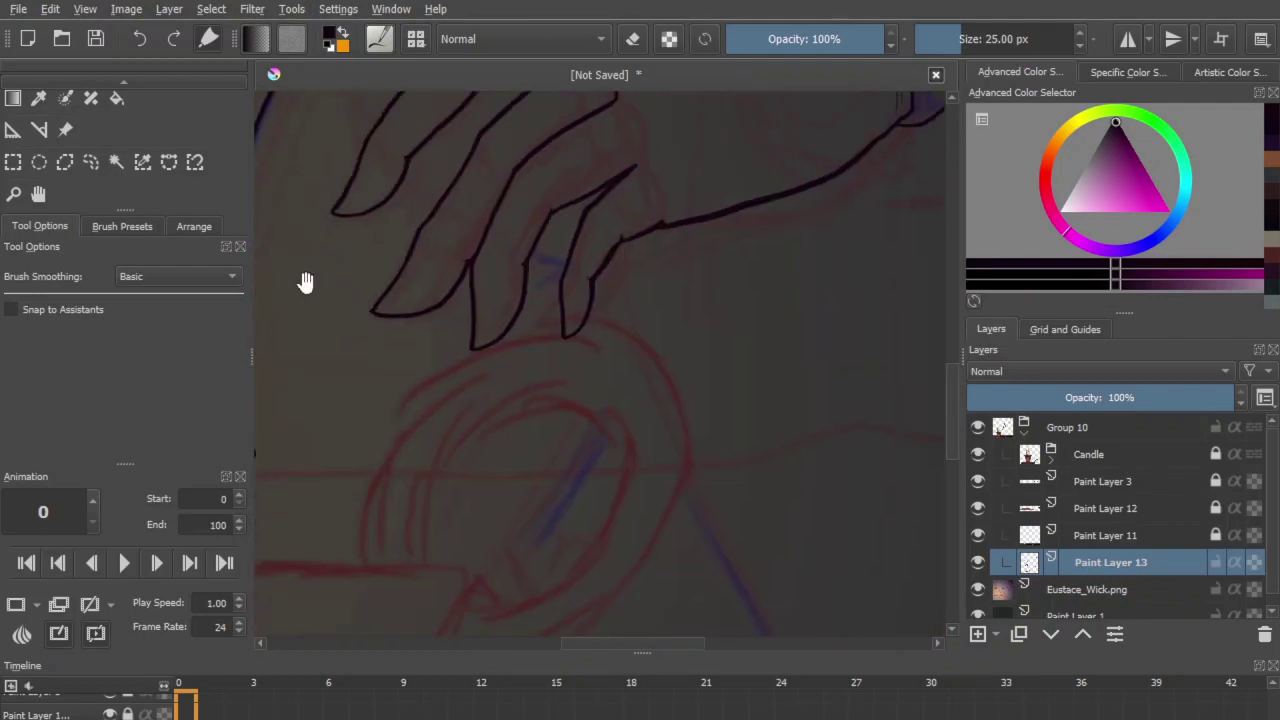
pyautogui.scroll(-3, 717, 527)
pyautogui.scroll(4, 789, 446)
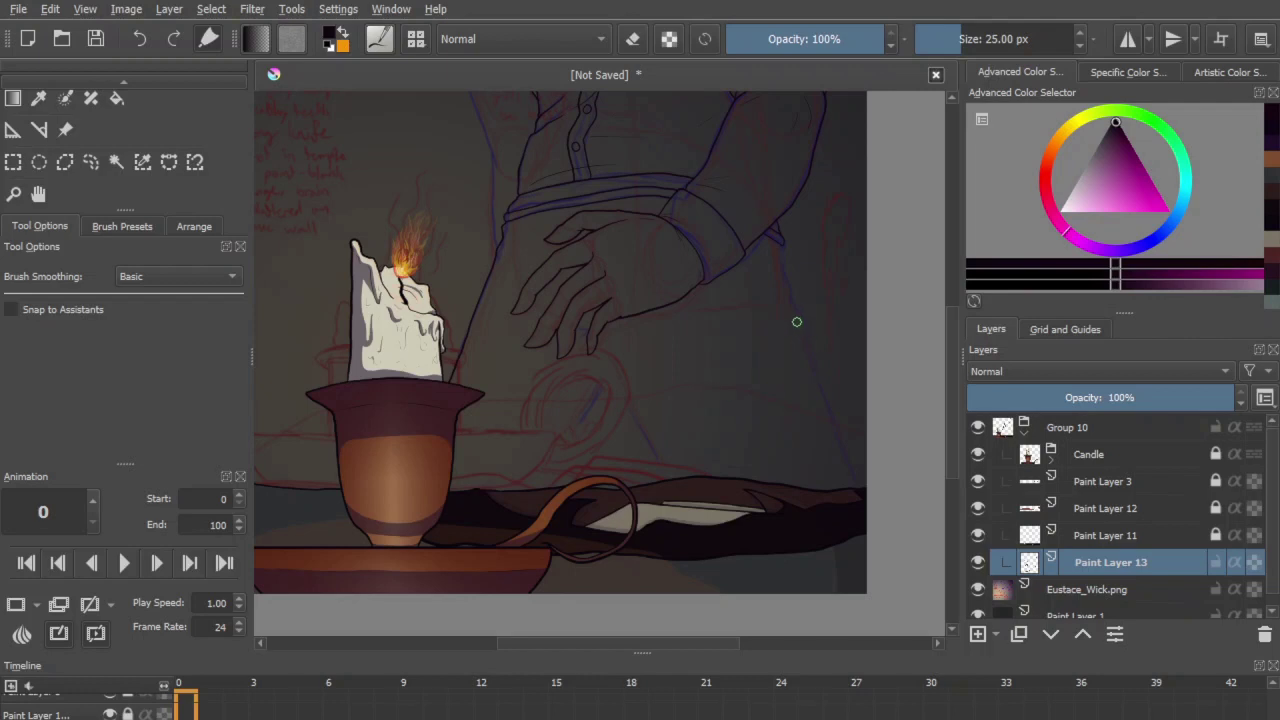
# Step: Ink the near trouser leg's outer edge from the waistband behind the cuff down to the cloth
pyautogui.scroll(2, 767, 333)
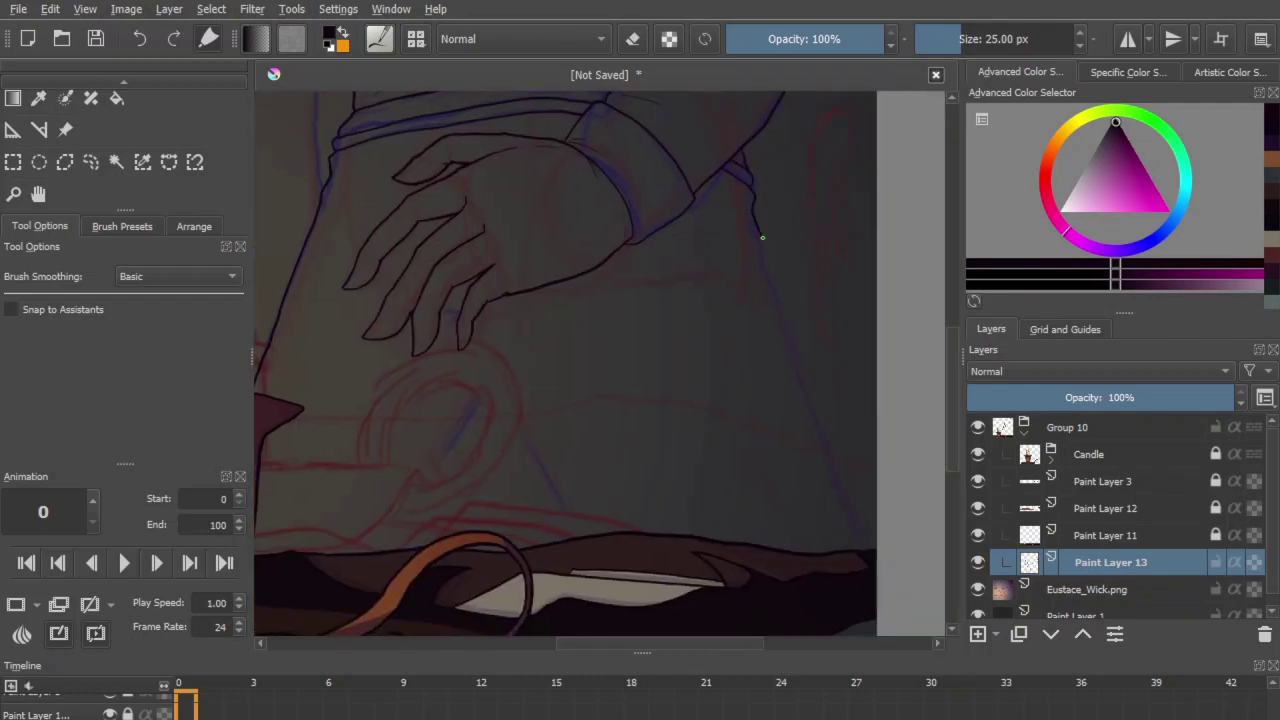
pyautogui.hotkey('ctrl', 'z')
pyautogui.scroll(2, 780, 298)
pyautogui.moveTo(762, 278); pyautogui.dragTo(663, 190)
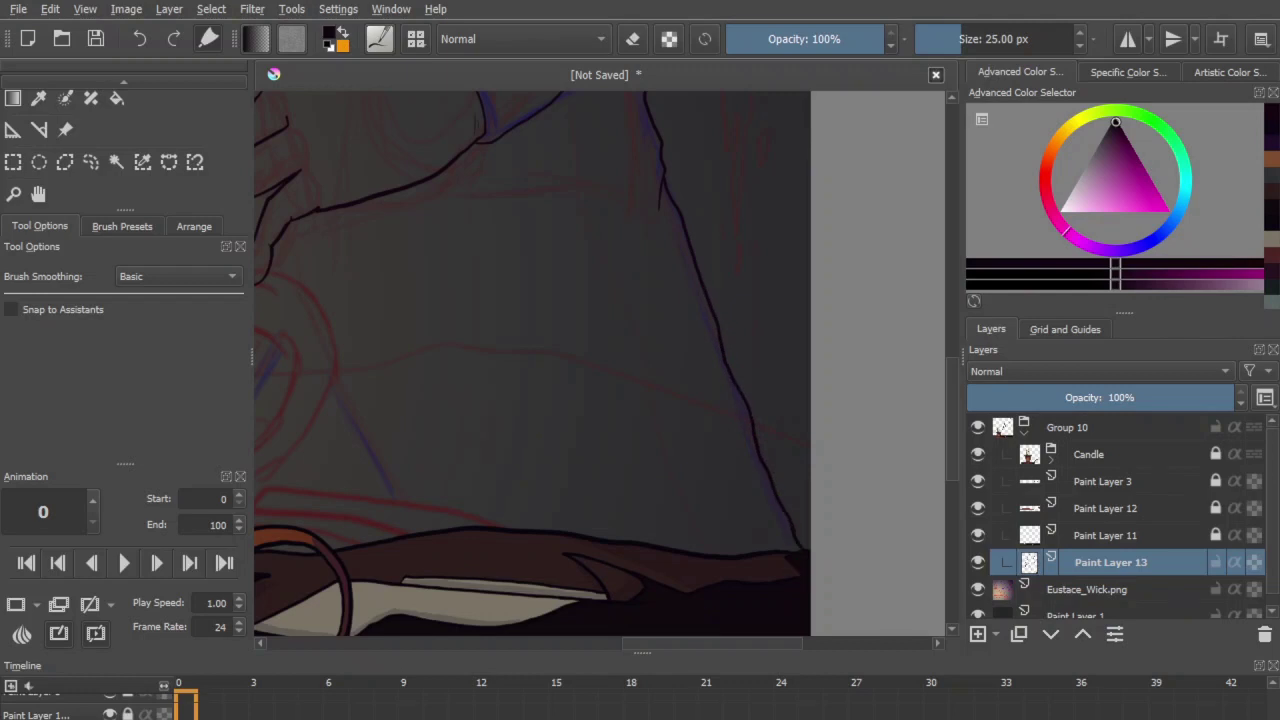
# Step: Ink the near leg's inner edge from the little finger down to the cloth, redoing the first stroke
pyautogui.scroll(-2, 630, 325)
pyautogui.moveTo(655, 552); pyautogui.dragTo(538, 325)
pyautogui.hotkey('ctrl', 'z')
pyautogui.moveTo(514, 266); pyautogui.dragTo(651, 554)
pyautogui.hotkey('ctrl', '-')
pyautogui.hotkey('ctrl', '-')
pyautogui.hotkey('ctrl', '-')
pyautogui.hotkey('ctrl', '+')
pyautogui.hotkey('ctrl', '+')
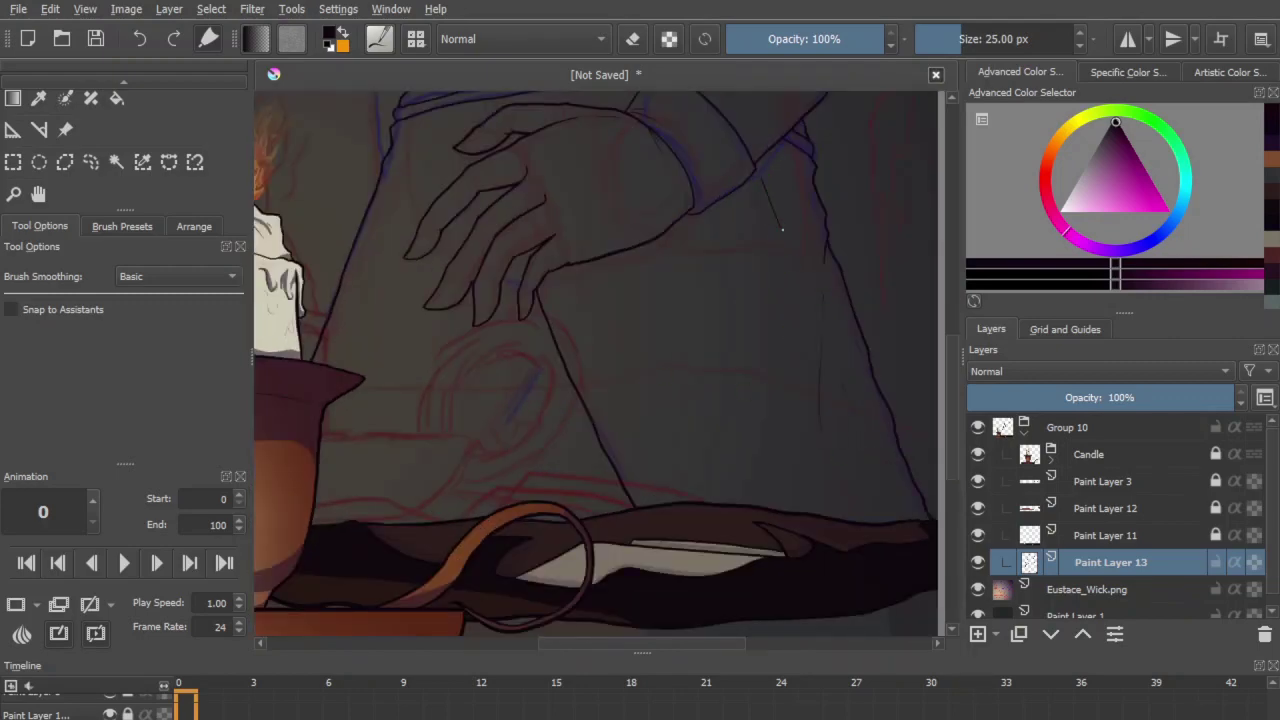
# Step: Add trouser creases beneath the cuff and ink the far leg's inner edge from the crotch to the cloth
pyautogui.moveTo(738, 350); pyautogui.dragTo(811, 462)
pyautogui.hotkey('ctrl', '+')
pyautogui.moveTo(666, 494); pyautogui.dragTo(681, 320)
pyautogui.moveTo(657, 297)
pyautogui.mouseDown()
pyautogui.moveTo(660, 339)
pyautogui.moveTo(634, 370)
pyautogui.moveTo(572, 528)
pyautogui.mouseUp()
pyautogui.hotkey('ctrl', 'z')
pyautogui.scroll(-3, 806, 604)
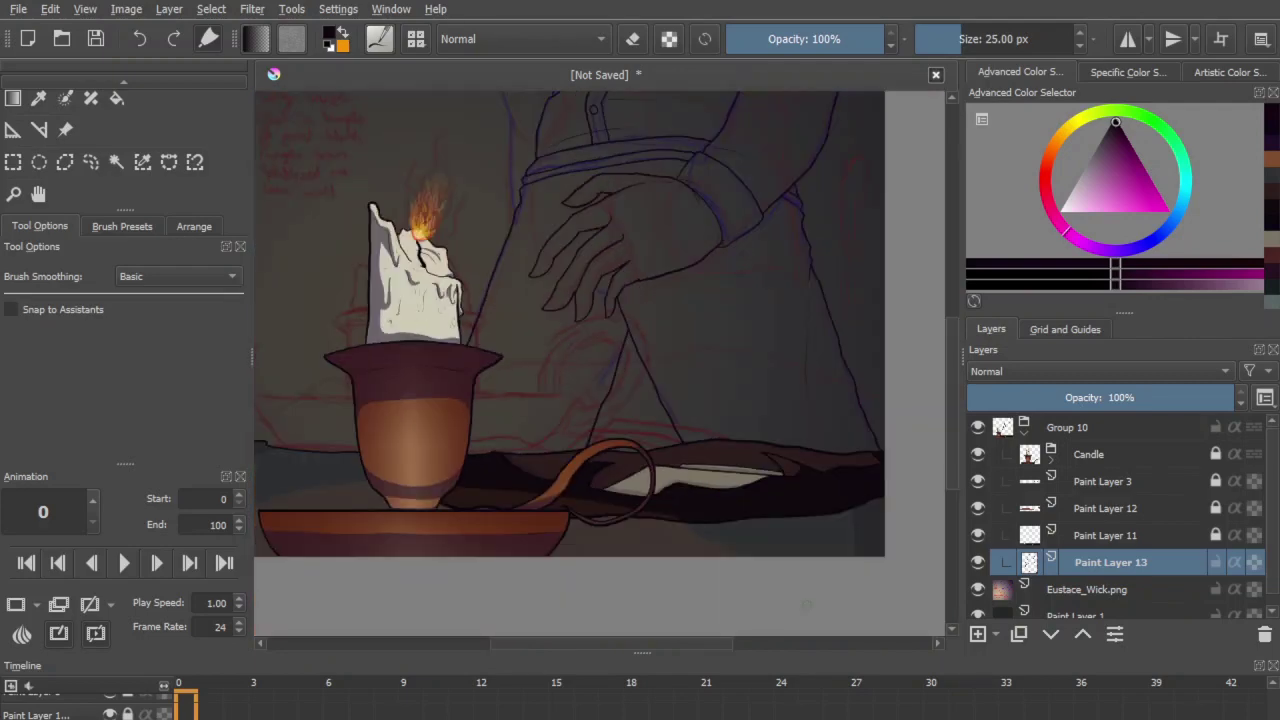
pyautogui.scroll(5, 526, 449)
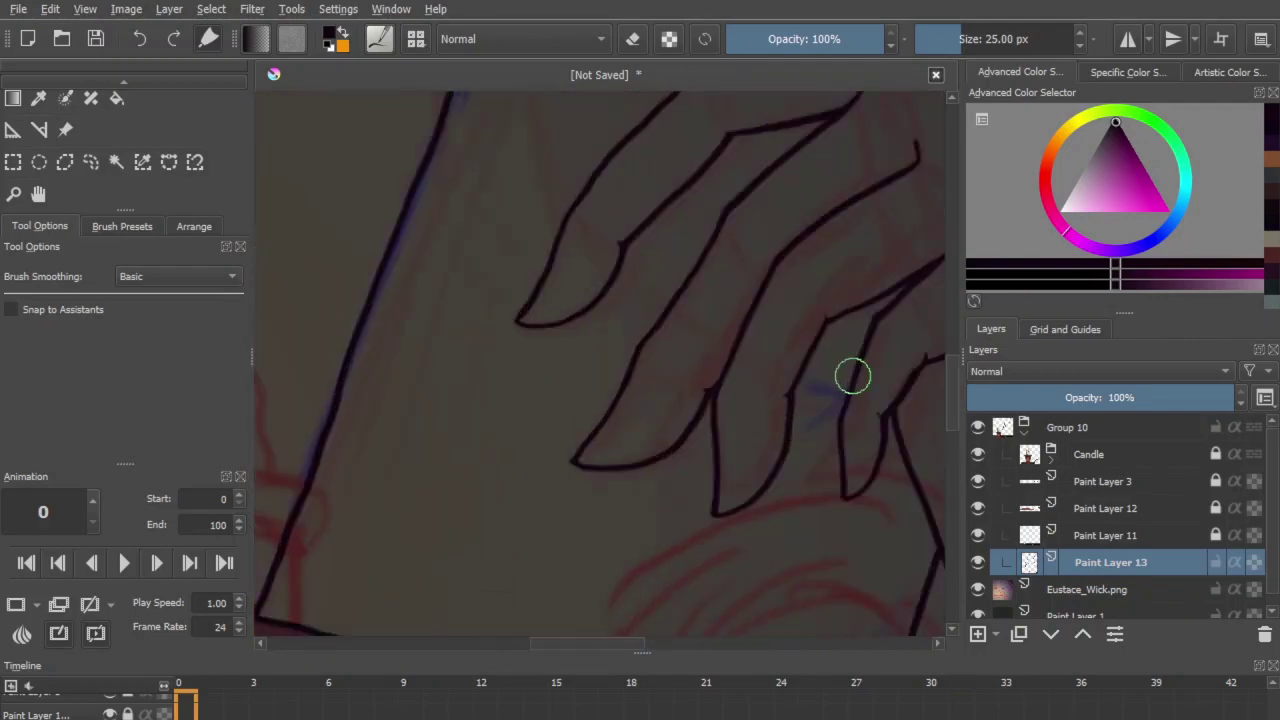
pyautogui.scroll(-8, 934, 586)
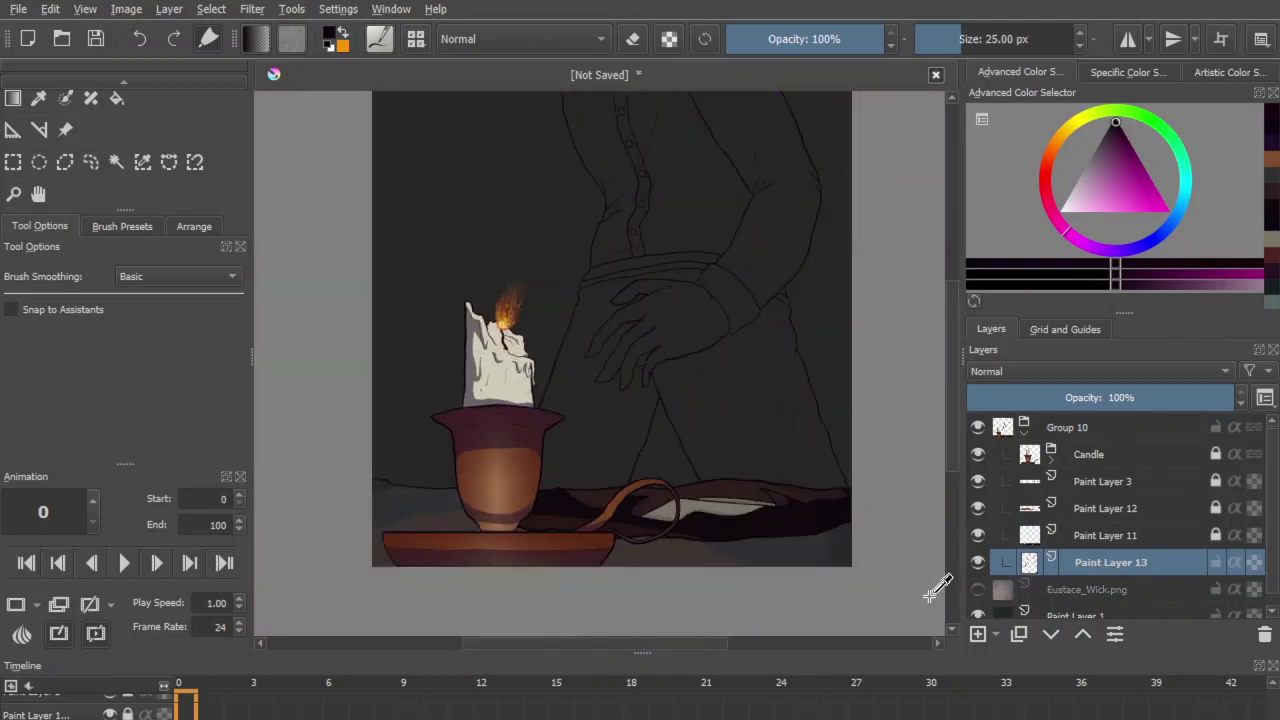
# Step: Ink the far sleeve's outer edge from the canvas top past the elbow to the waist
pyautogui.scroll(3, 676, 419)
pyautogui.moveTo(676, 419); pyautogui.dragTo(749, 617)
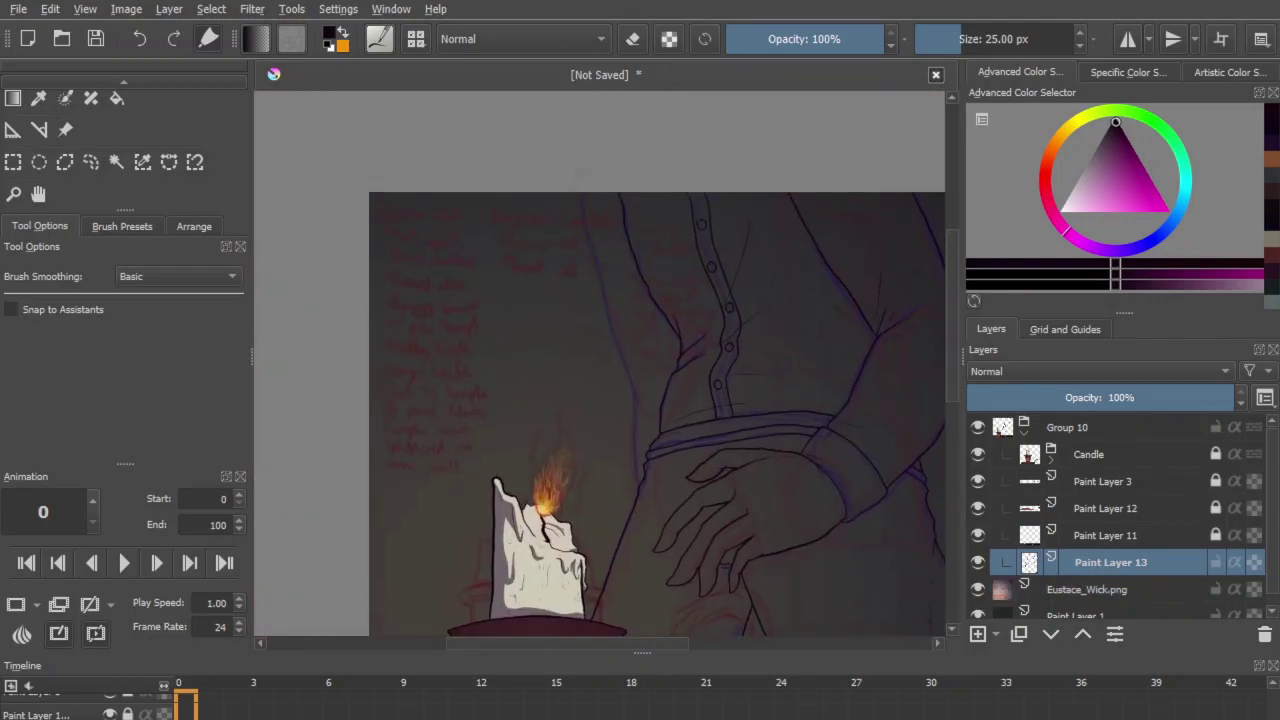
pyautogui.scroll(5, 431, 494)
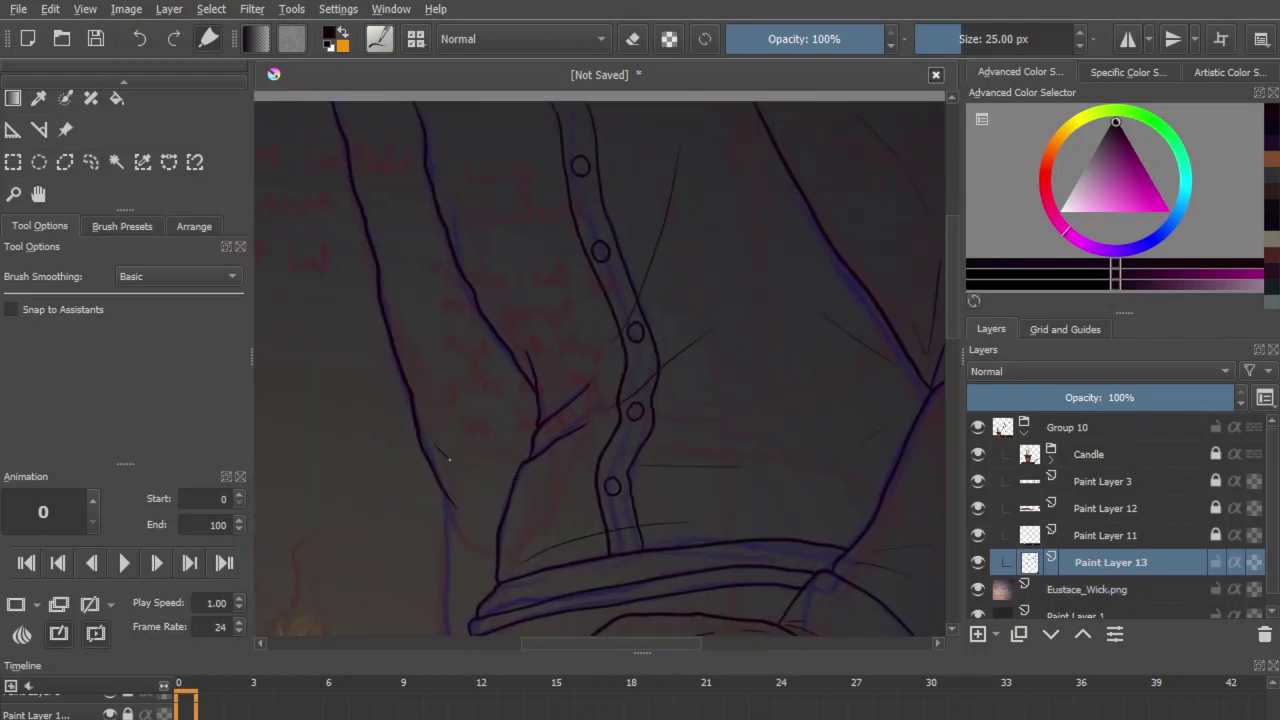
pyautogui.scroll(-2, 465, 396)
pyautogui.moveTo(457, 367)
pyautogui.mouseDown()
pyautogui.moveTo(488, 301)
pyautogui.moveTo(468, 369)
pyautogui.moveTo(459, 533)
pyautogui.mouseUp()
pyautogui.scroll(-4, 491, 340)
# Step: Hide the Eustace_Wick.png sketch, draw faint fold lines down the far trouser leg and compare the lines with the sketch
pyautogui.click(978, 589)
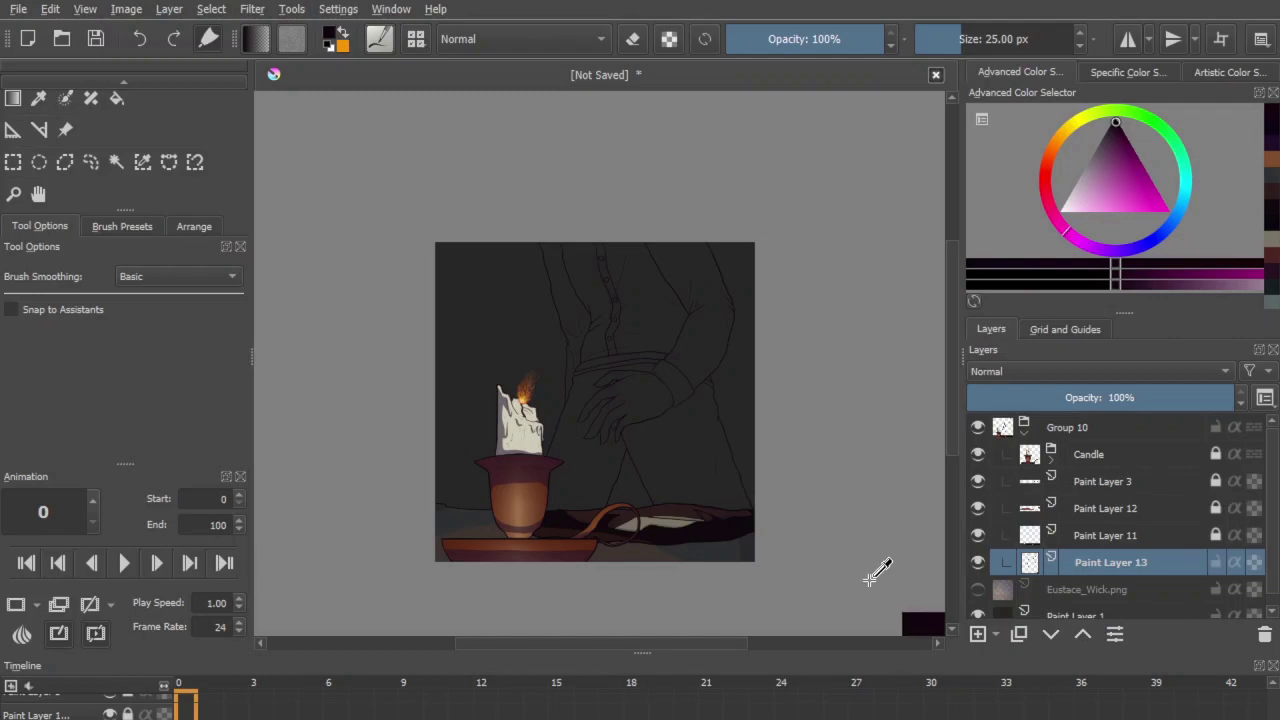
pyautogui.hotkey('ctrl', '+')
pyautogui.hotkey('ctrl', '+')
pyautogui.hotkey('ctrl', '+')
pyautogui.moveTo(510, 577); pyautogui.dragTo(498, 274)
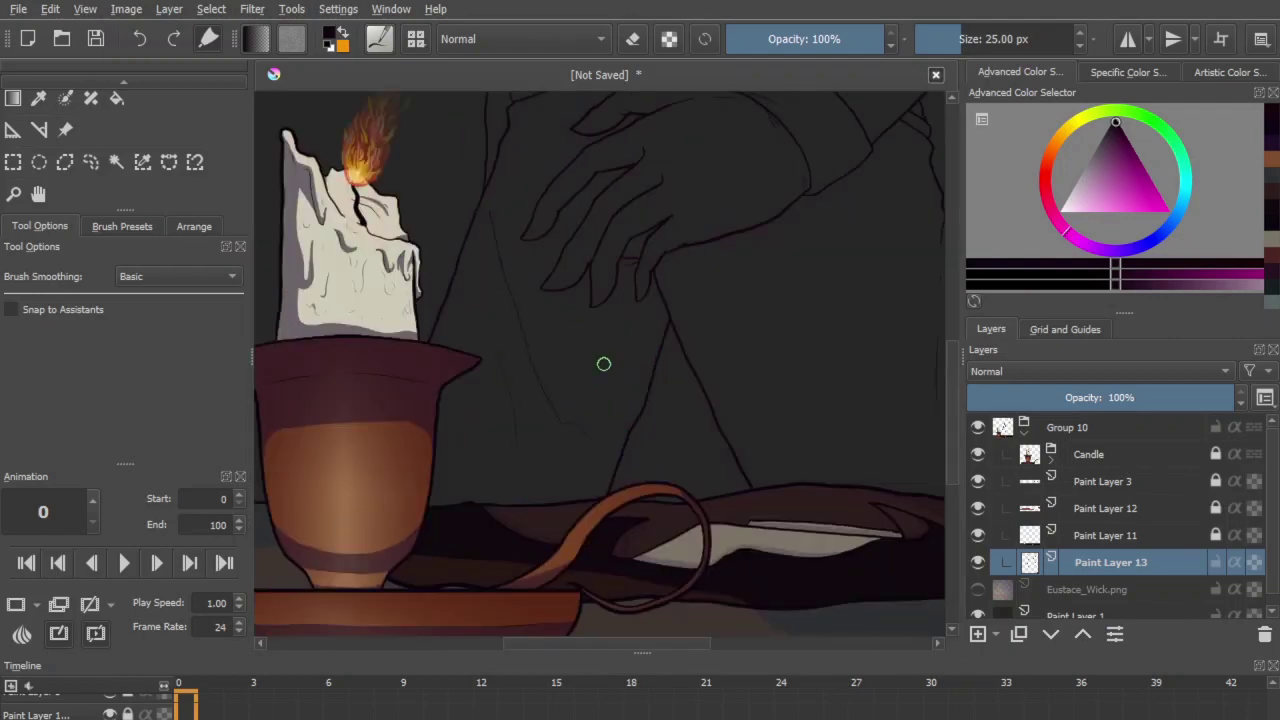
pyautogui.hotkey('ctrl', '-')
pyautogui.hotkey('ctrl', '-')
pyautogui.hotkey('ctrl', '-')
pyautogui.click(979, 592)
pyautogui.click(979, 592)
pyautogui.hotkey('ctrl', '+')
pyautogui.hotkey('ctrl', '-')
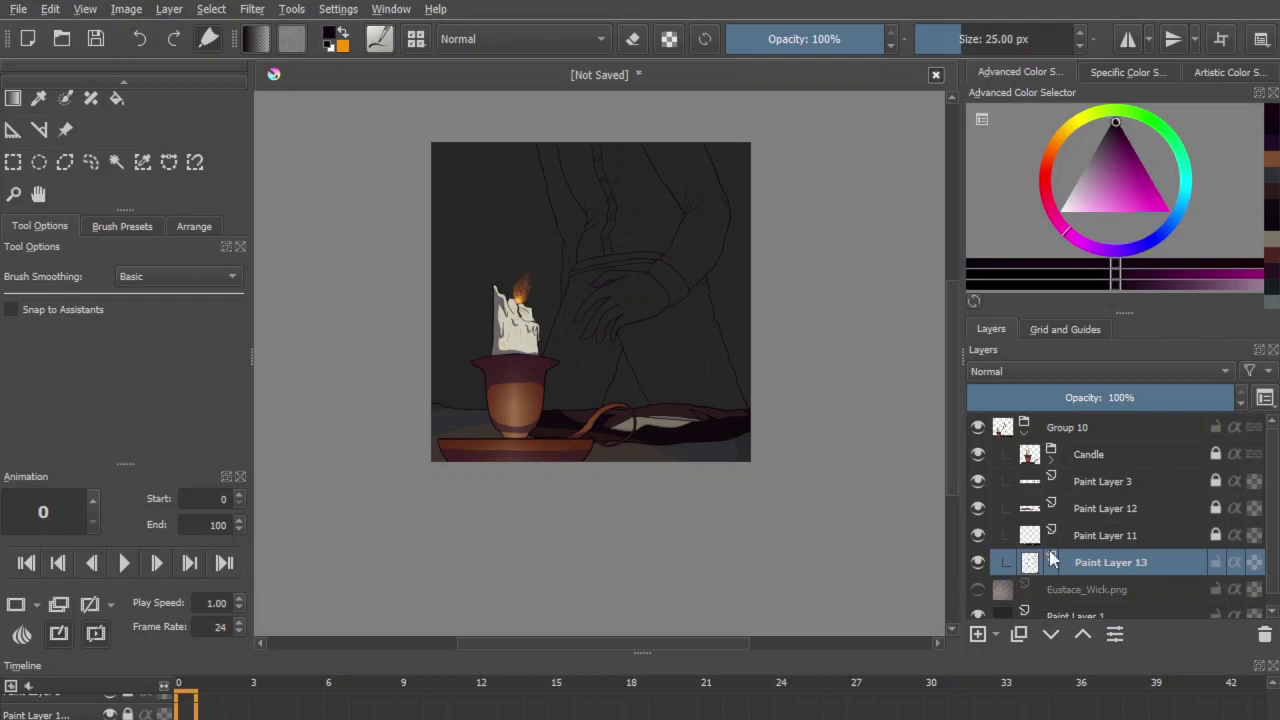
# Step: Hide the Candle group and extend the far leg's outer edge behind it on Paint Layer 13
pyautogui.click(1068, 436)
pyautogui.click(977, 455)
pyautogui.click(976, 428)
pyautogui.click(976, 428)
pyautogui.click(977, 454)
pyautogui.click(977, 454)
pyautogui.click(1033, 572)
pyautogui.press('+')
pyautogui.press('+')
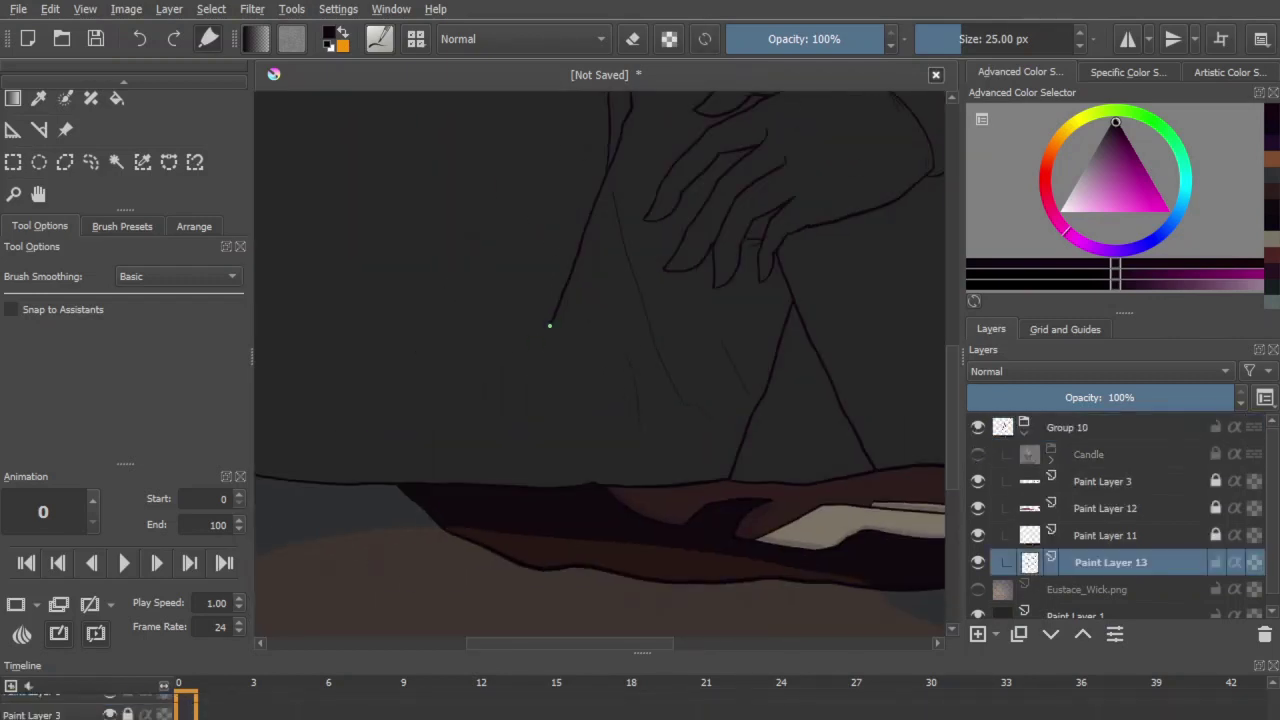
pyautogui.press('+')
pyautogui.press('+')
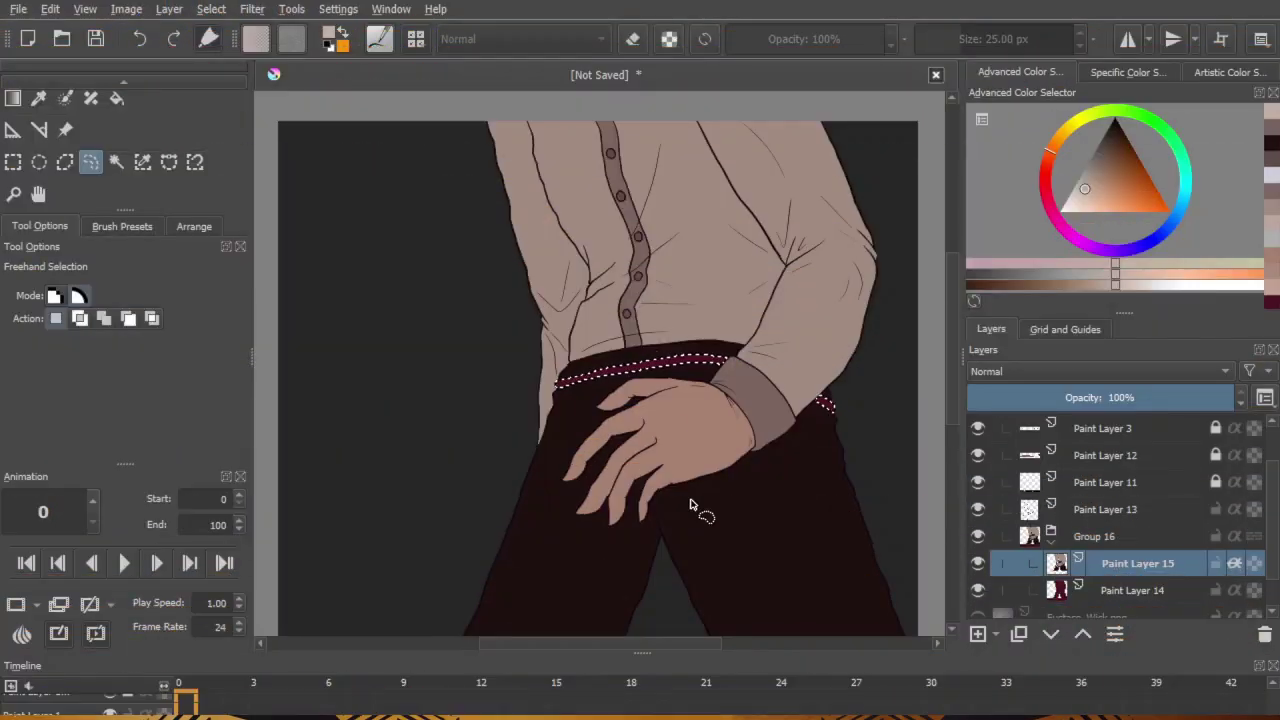
# Step: Recolour the selected belt strip dark brown on Paint Layer 15 and deselect it
pyautogui.press('b')
pyautogui.click(1110, 148)
pyautogui.moveTo(1109, 144); pyautogui.dragTo(1108, 139)
pyautogui.press('f')
pyautogui.click(701, 361)
pyautogui.press('l')
pyautogui.click(400, 417)
pyautogui.moveTo(802, 457)
pyautogui.mouseDown()
pyautogui.moveTo(737, 403)
pyautogui.moveTo(765, 409)
pyautogui.mouseUp()
pyautogui.press('b')
pyautogui.hotkey('ctrl', '+')
pyautogui.hotkey('ctrl', '+')
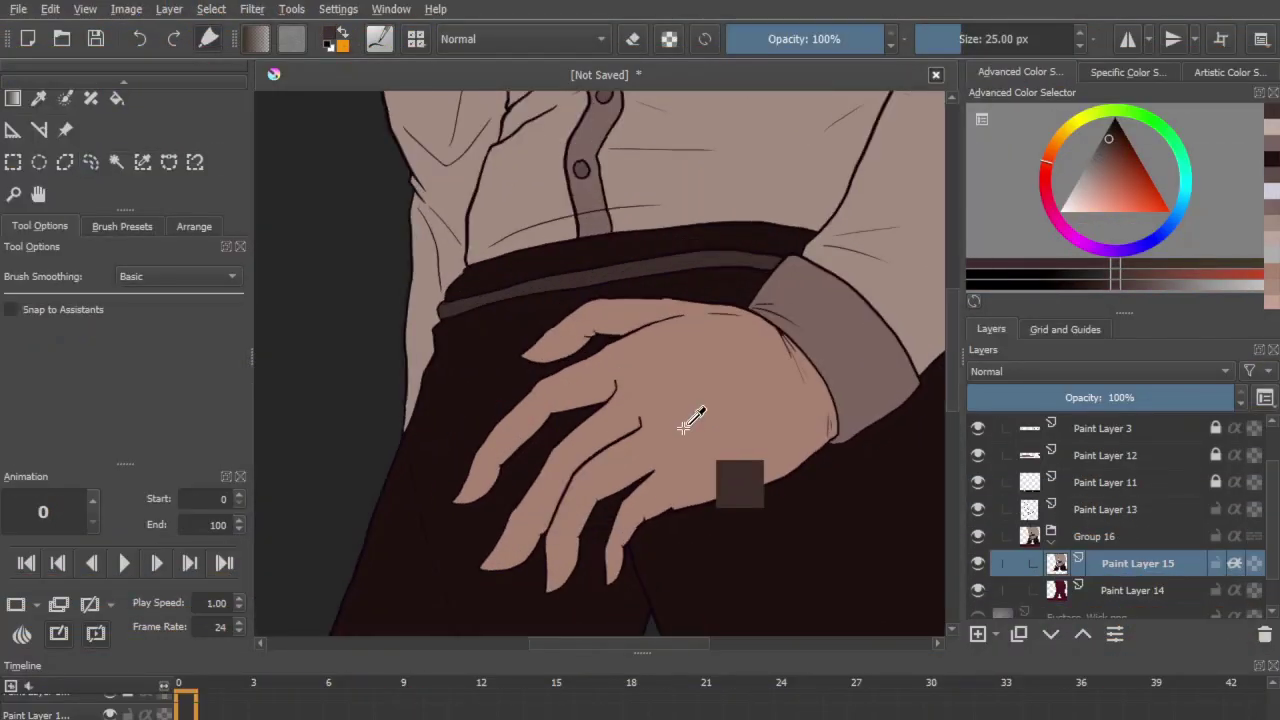
# Step: Show the Candle group again in front of the figure
pyautogui.hotkey('ctrl', '-')
pyautogui.hotkey('ctrl', '-')
pyautogui.hotkey('ctrl', '-')
pyautogui.hotkey('ctrl', '-')
pyautogui.moveTo(1272, 490); pyautogui.dragTo(1272, 446)
pyautogui.click(978, 454)
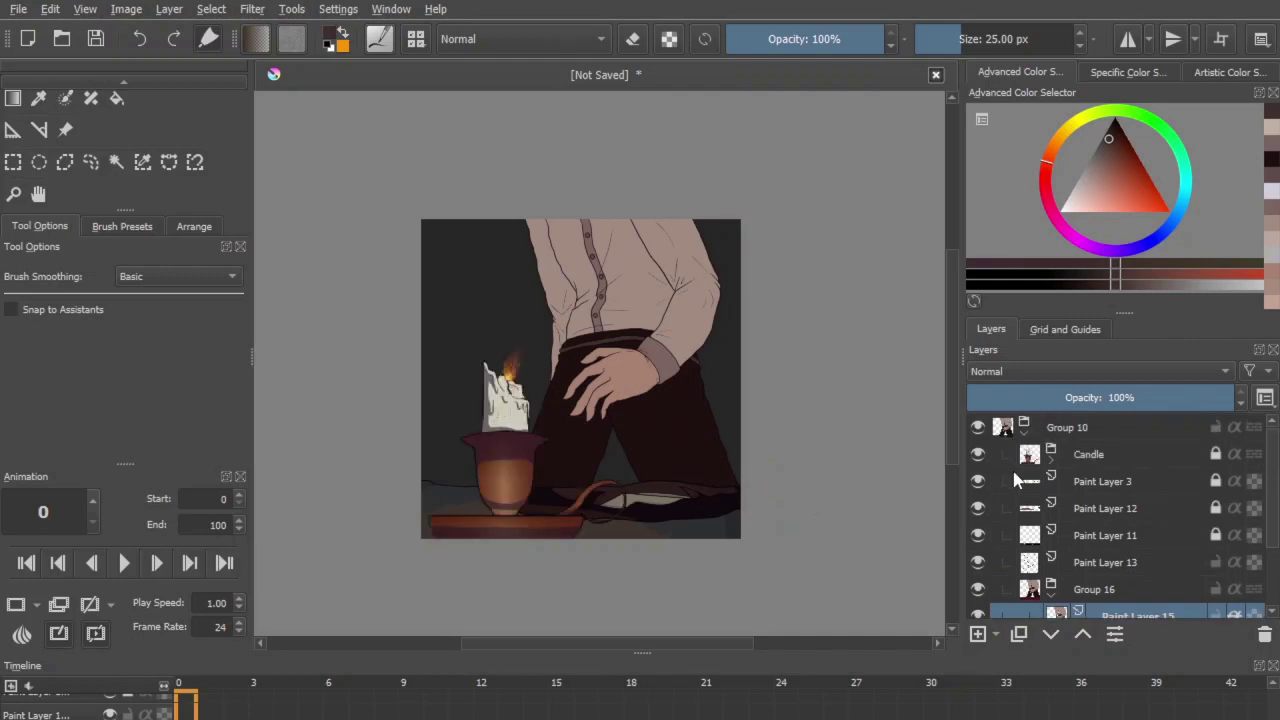
# Step: Add a new paint layer above Paint Layer 15 in Group 16 and choose a near-black purple for the shadows
pyautogui.scroll(-2, 1015, 481)
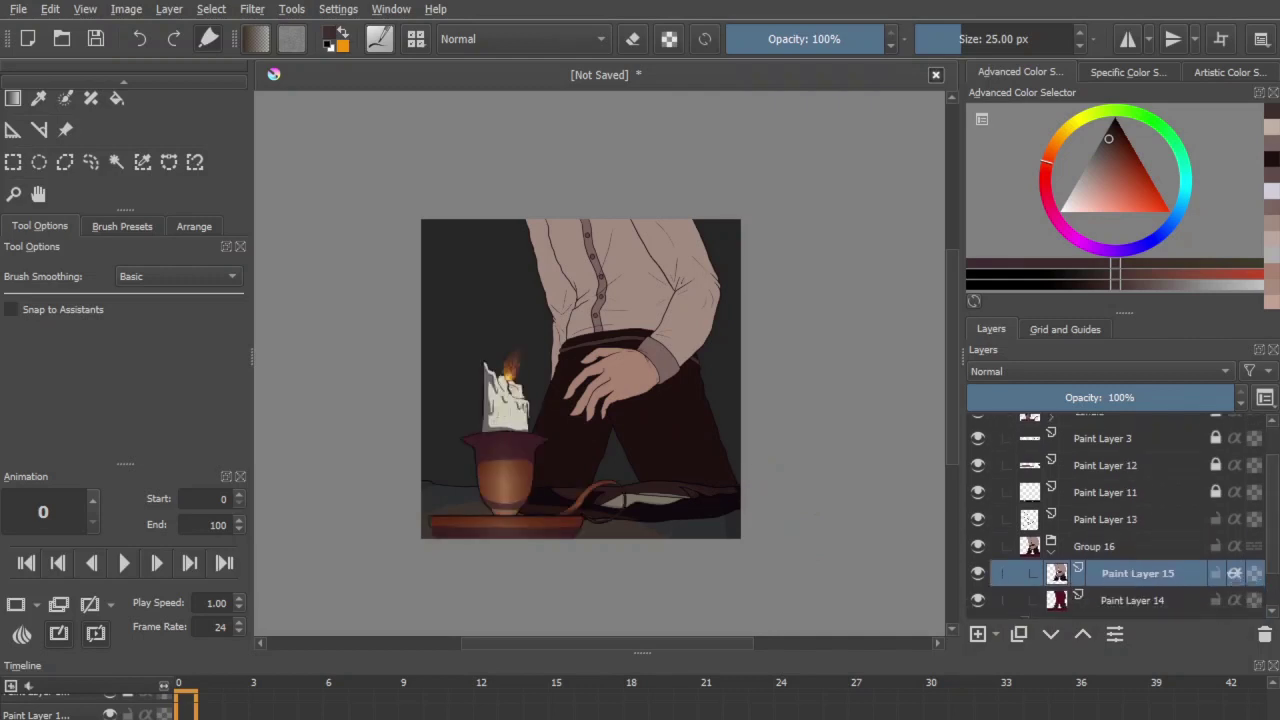
pyautogui.click(978, 633)
pyautogui.click(1116, 250)
pyautogui.click(1116, 126)
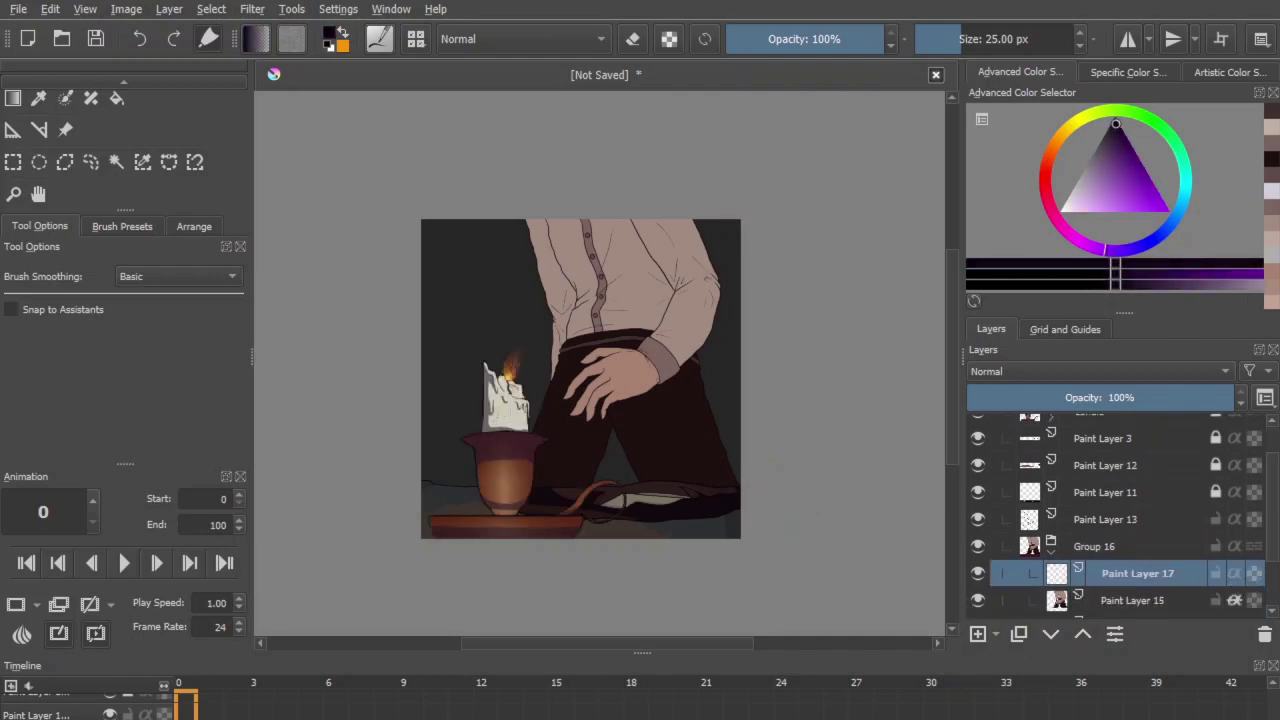
# Step: Ink a thick shadow line down the far sleeve's inner edge and outline the folds at its elbow
pyautogui.scroll(4, 612, 333)
pyautogui.moveTo(612, 333); pyautogui.dragTo(831, 616)
pyautogui.moveTo(612, 338)
pyautogui.mouseDown()
pyautogui.moveTo(649, 470)
pyautogui.moveTo(657, 433)
pyautogui.mouseUp()
pyautogui.scroll(3, 603, 371)
pyautogui.moveTo(591, 406); pyautogui.dragTo(540, 175)
pyautogui.press('e')
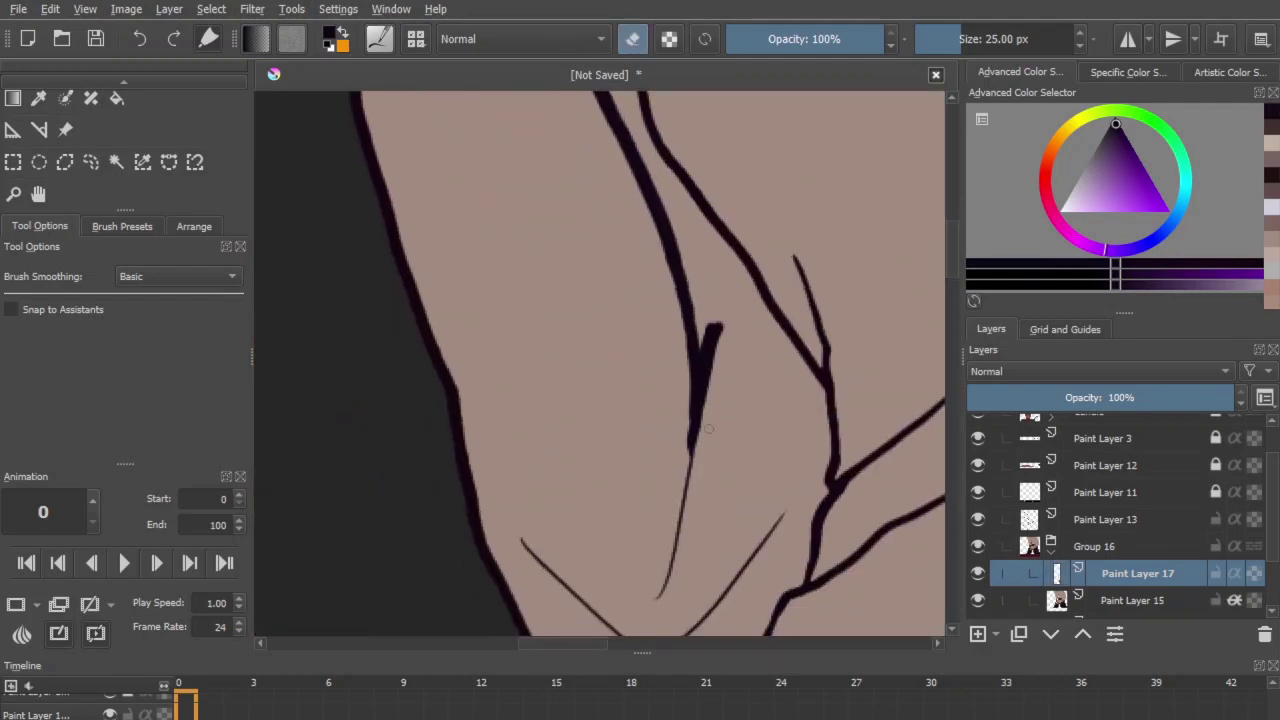
pyautogui.press('e')
pyautogui.moveTo(671, 249); pyautogui.dragTo(644, 131)
pyautogui.moveTo(688, 208)
pyautogui.mouseDown()
pyautogui.moveTo(749, 315)
pyautogui.moveTo(717, 446)
pyautogui.moveTo(761, 381)
pyautogui.moveTo(765, 442)
pyautogui.moveTo(736, 489)
pyautogui.mouseUp()
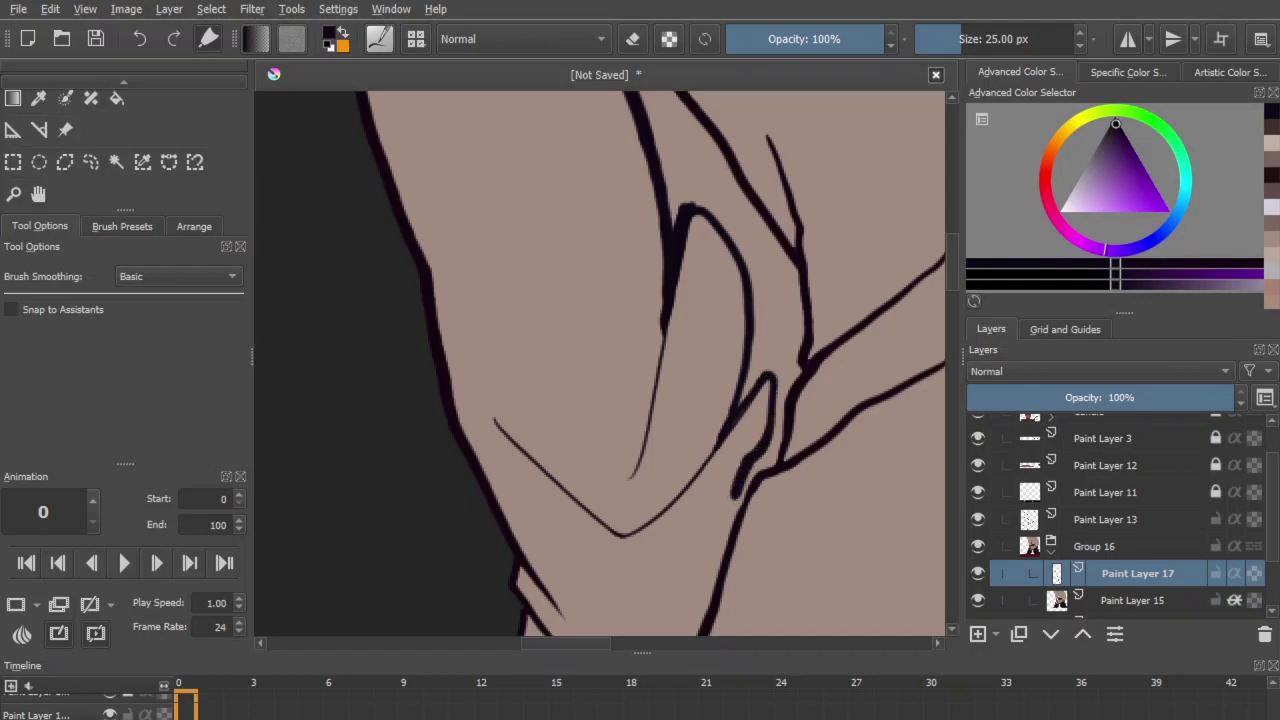
# Step: Thicken the elbow fold lines and the shirt's side edge down to the waistband
pyautogui.moveTo(663, 463); pyautogui.dragTo(631, 177)
pyautogui.moveTo(705, 203)
pyautogui.mouseDown()
pyautogui.moveTo(650, 445)
pyautogui.moveTo(704, 364)
pyautogui.mouseUp()
pyautogui.moveTo(549, 238); pyautogui.dragTo(690, 382)
pyautogui.moveTo(542, 180); pyautogui.dragTo(563, 202)
pyautogui.moveTo(565, 590); pyautogui.dragTo(571, 125)
pyautogui.moveTo(533, 380); pyautogui.dragTo(524, 448)
pyautogui.moveTo(800, 340)
pyautogui.keyDown('ctrl'); pyautogui.mouseDown()
pyautogui.moveTo(860, 587)
pyautogui.moveTo(660, 234)
pyautogui.moveTo(670, 632)
pyautogui.mouseUp(); pyautogui.keyUp('ctrl')
pyautogui.moveTo(723, 296); pyautogui.dragTo(727, 269)
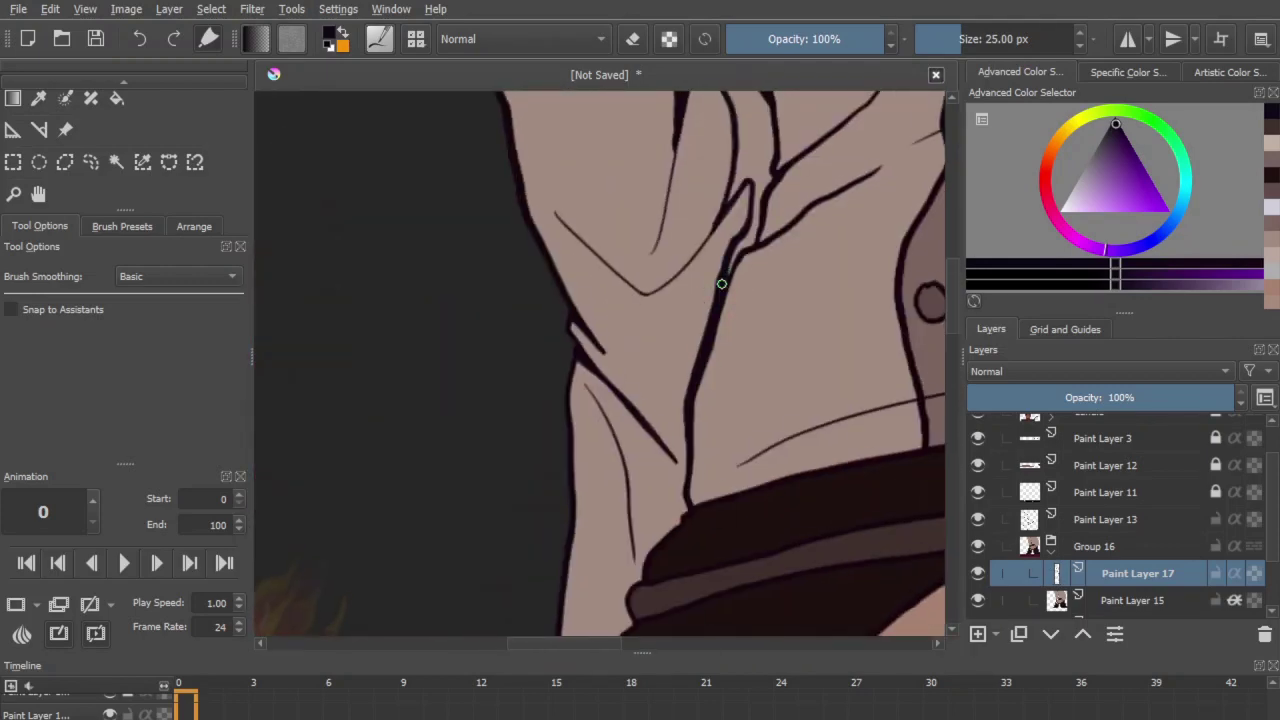
pyautogui.moveTo(755, 212)
pyautogui.mouseDown()
pyautogui.moveTo(769, 168)
pyautogui.moveTo(728, 202)
pyautogui.moveTo(765, 122)
pyautogui.moveTo(776, 302)
pyautogui.mouseUp()
pyautogui.moveTo(776, 302)
pyautogui.mouseDown()
pyautogui.moveTo(745, 266)
pyautogui.moveTo(749, 305)
pyautogui.moveTo(701, 232)
pyautogui.moveTo(698, 242)
pyautogui.moveTo(693, 159)
pyautogui.mouseUp()
pyautogui.moveTo(693, 159)
pyautogui.mouseDown()
pyautogui.moveTo(717, 197)
pyautogui.moveTo(773, 294)
pyautogui.moveTo(725, 240)
pyautogui.moveTo(706, 184)
pyautogui.mouseUp()
pyautogui.moveTo(706, 184)
pyautogui.mouseDown()
pyautogui.moveTo(770, 373)
pyautogui.moveTo(718, 236)
pyautogui.mouseUp()
# Step: Fill the outlined shadow area between the far sleeve and the torso with near-black purple
pyautogui.scroll(3, 729, 271)
pyautogui.moveTo(729, 406)
pyautogui.mouseDown()
pyautogui.moveTo(718, 293)
pyautogui.moveTo(690, 205)
pyautogui.mouseUp()
pyautogui.press('-')
pyautogui.press('-')
pyautogui.press('-')
pyautogui.press('-')
pyautogui.press('-')
pyautogui.press('+')
pyautogui.press('+')
pyautogui.press('+')
pyautogui.press('+')
pyautogui.press('+')
pyautogui.moveTo(714, 322)
pyautogui.mouseDown()
pyautogui.moveTo(651, 273)
pyautogui.moveTo(543, 240)
pyautogui.moveTo(540, 207)
pyautogui.mouseUp()
pyautogui.press('f')
pyautogui.click(576, 233)
# Step: Thicken the far sleeve's outer edge with dark shadow from the canvas top to the elbow
pyautogui.press('b')
pyautogui.moveTo(605, 362)
pyautogui.mouseDown()
pyautogui.moveTo(634, 171)
pyautogui.moveTo(657, 252)
pyautogui.mouseUp()
pyautogui.moveTo(621, 168); pyautogui.dragTo(632, 293)
pyautogui.moveTo(631, 151)
pyautogui.mouseDown()
pyautogui.moveTo(623, 237)
pyautogui.moveTo(720, 629)
pyautogui.moveTo(693, 274)
pyautogui.moveTo(729, 347)
pyautogui.mouseUp()
pyautogui.moveTo(697, 273); pyautogui.dragTo(709, 315)
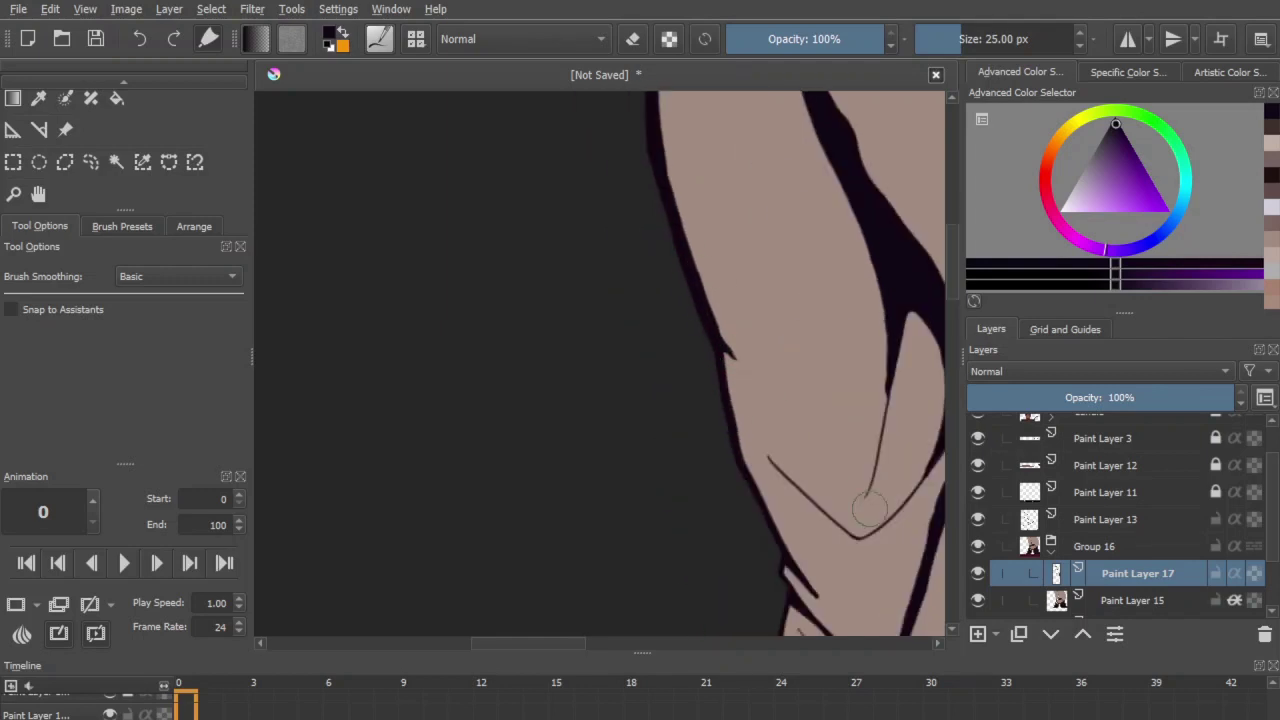
# Step: Examine the far sleeve's new shadow shapes close up and against the whole figure
pyautogui.hotkey('ctrl', '-')
pyautogui.hotkey('ctrl', '-')
pyautogui.hotkey('ctrl', '-')
pyautogui.hotkey('ctrl', '-')
pyautogui.hotkey('ctrl', '-')
pyautogui.hotkey('ctrl', '-')
pyautogui.hotkey('ctrl', '-')
pyautogui.hotkey('ctrl', '+')
pyautogui.hotkey('ctrl', '+')
pyautogui.hotkey('ctrl', '+')
pyautogui.hotkey('ctrl', '+')
pyautogui.hotkey('ctrl', '+')
pyautogui.hotkey('ctrl', '-')
pyautogui.hotkey('ctrl', '-')
pyautogui.hotkey('ctrl', '-')
pyautogui.hotkey('ctrl', '+')
pyautogui.hotkey('ctrl', '+')
pyautogui.hotkey('ctrl', '+')
pyautogui.hotkey('ctrl', '-')
pyautogui.hotkey('ctrl', '-')
pyautogui.hotkey('ctrl', '-')
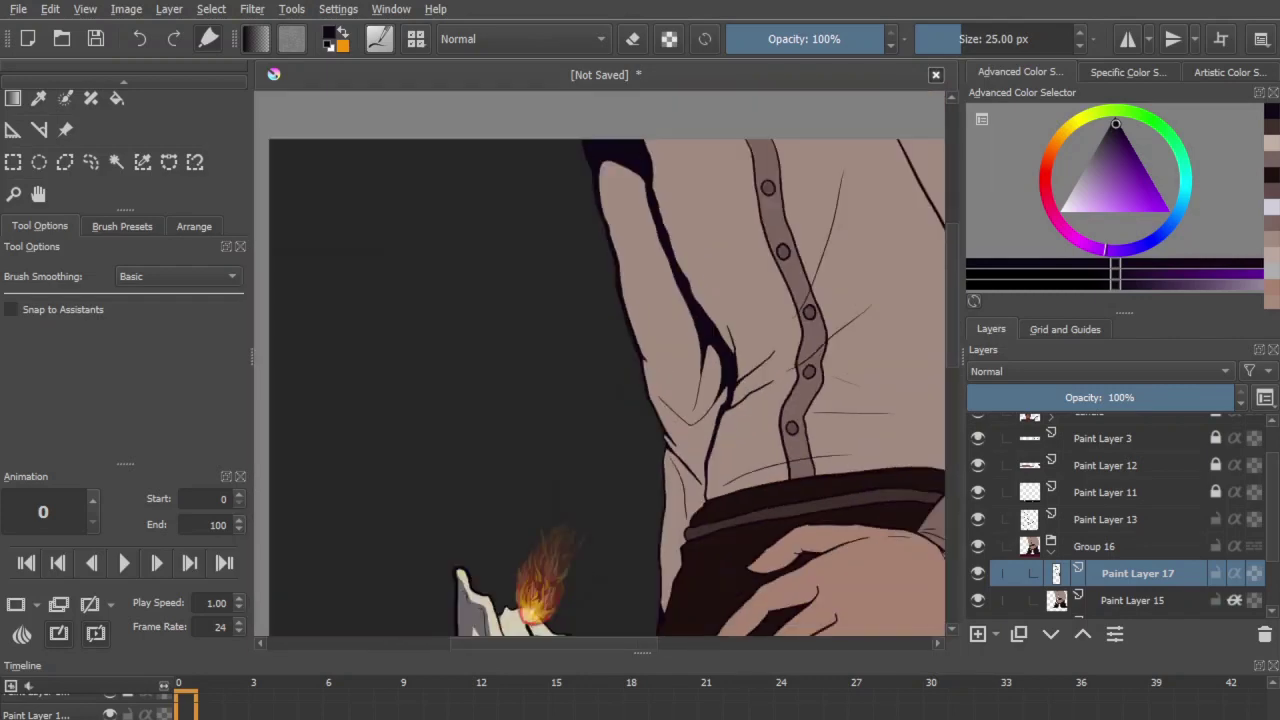
# Step: Thicken the right edge of the button placket from the canvas top and shade the rims of the upper two buttons
pyautogui.hotkey('ctrl', '+')
pyautogui.hotkey('ctrl', '+')
pyautogui.hotkey('ctrl', '+')
pyautogui.moveTo(770, 311); pyautogui.dragTo(614, 443)
pyautogui.moveTo(671, 197); pyautogui.dragTo(675, 203)
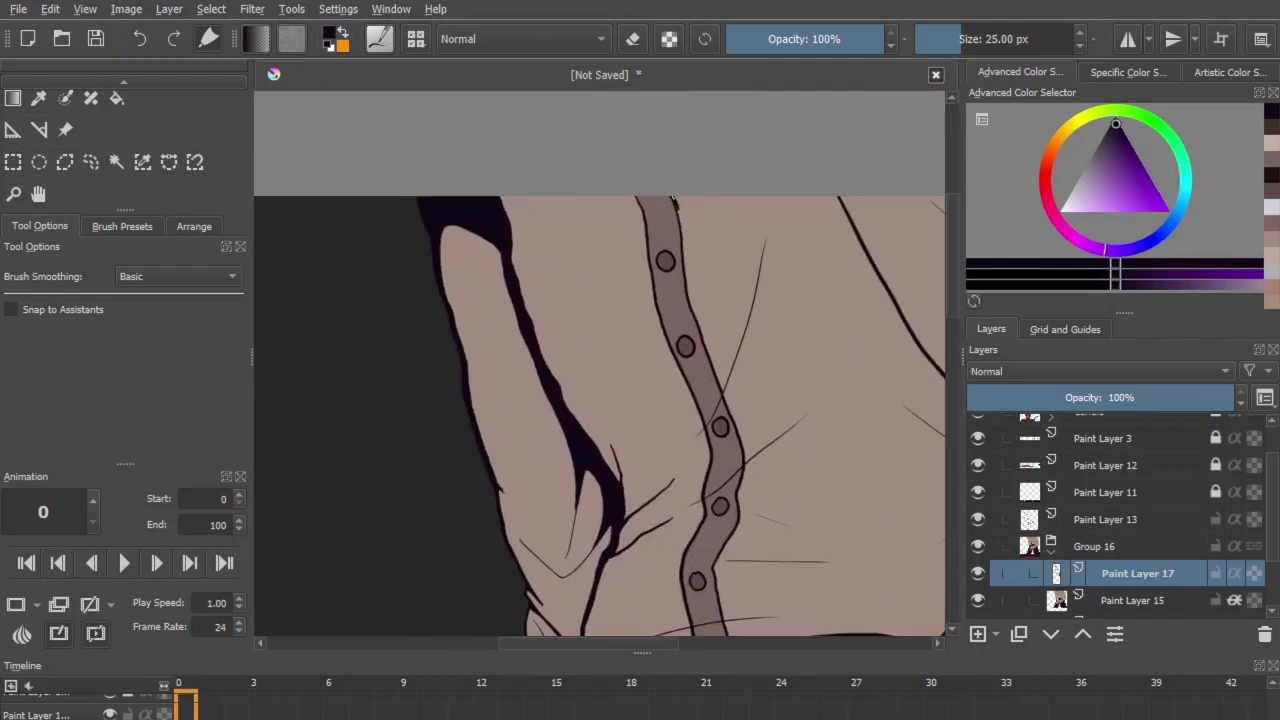
pyautogui.hotkey('ctrl', 'z')
pyautogui.hotkey('ctrl', '+')
pyautogui.hotkey('ctrl', '+')
pyautogui.moveTo(694, 335); pyautogui.dragTo(605, 495)
pyautogui.moveTo(668, 167)
pyautogui.mouseDown()
pyautogui.moveTo(715, 415)
pyautogui.moveTo(772, 565)
pyautogui.mouseUp()
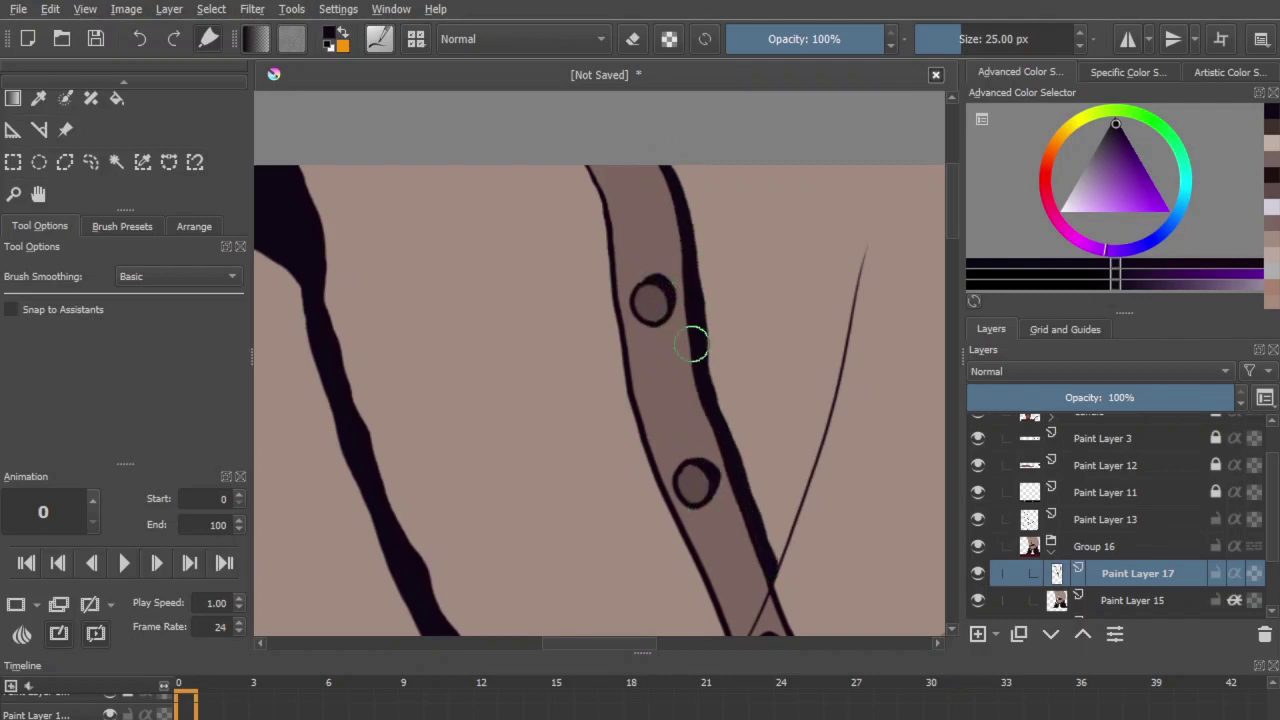
# Step: Continue the thick shadow edge along the placket's right side past the third button to the lower bend
pyautogui.scroll(-1, 742, 490)
pyautogui.moveTo(780, 587); pyautogui.dragTo(696, 412)
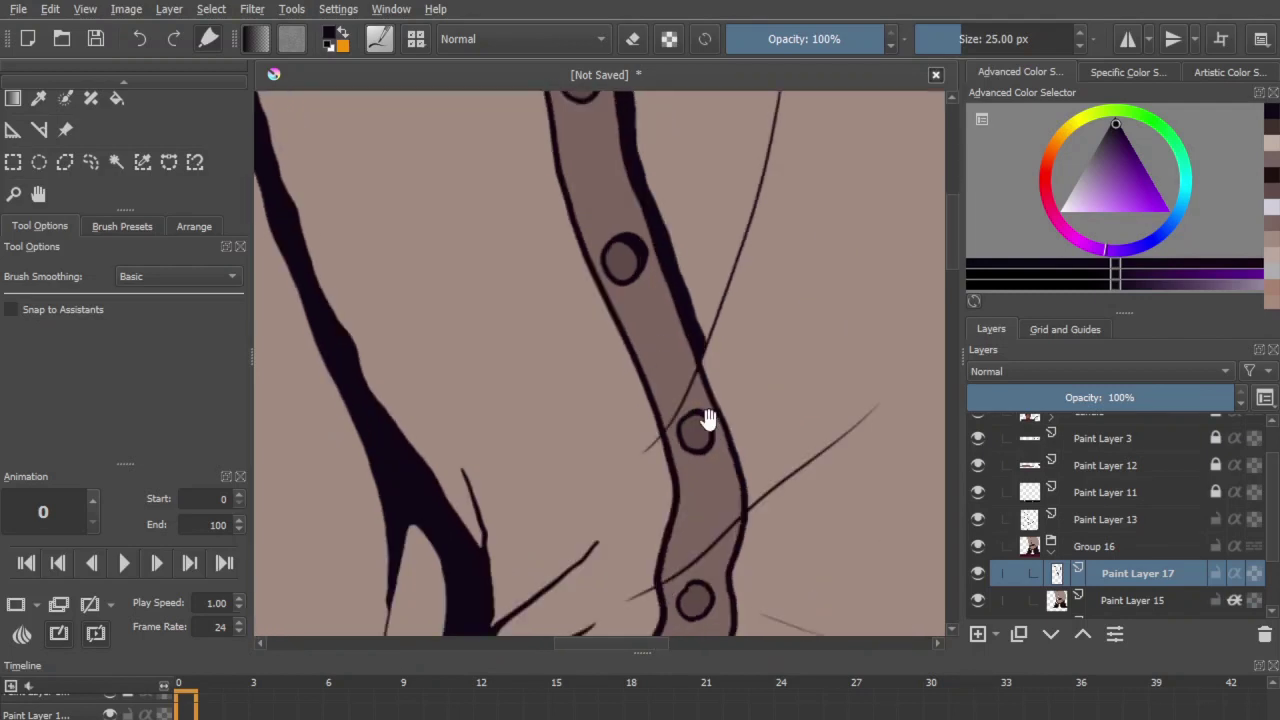
pyautogui.moveTo(702, 366); pyautogui.dragTo(748, 477)
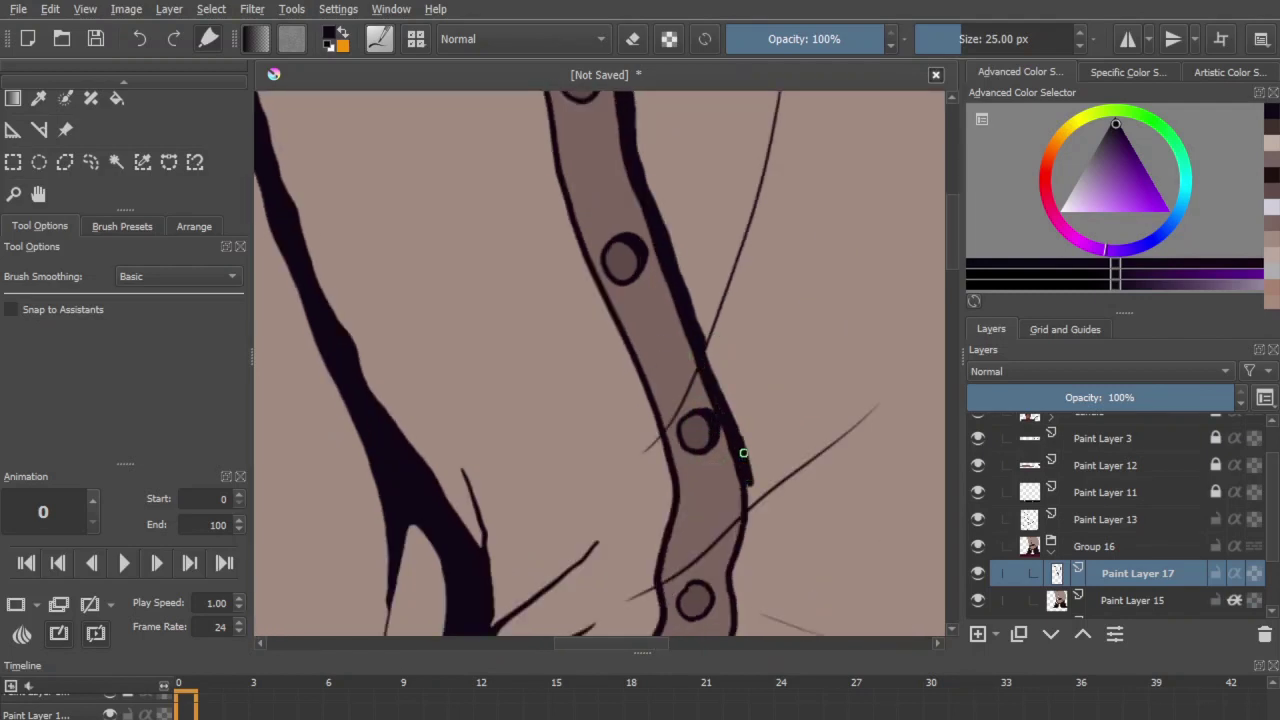
pyautogui.moveTo(734, 406); pyautogui.dragTo(750, 466)
pyautogui.moveTo(766, 491)
pyautogui.mouseDown()
pyautogui.moveTo(687, 236)
pyautogui.moveTo(654, 313)
pyautogui.moveTo(666, 251)
pyautogui.mouseUp()
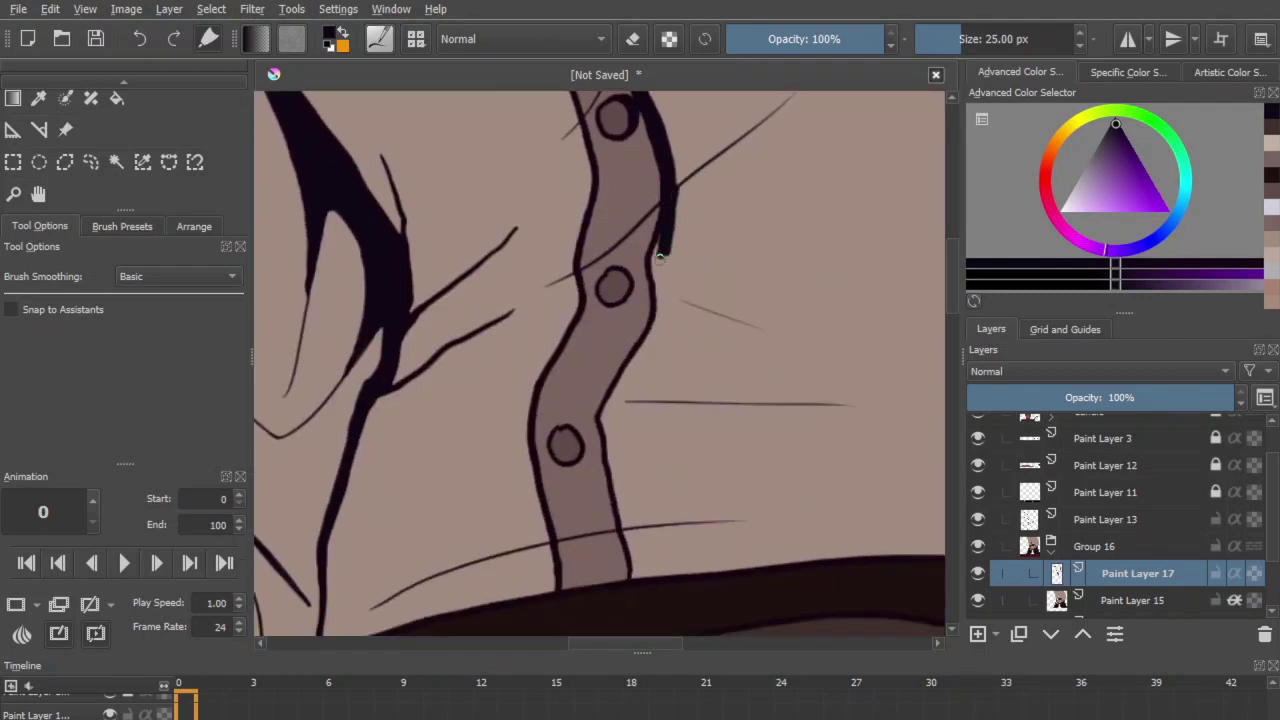
pyautogui.moveTo(659, 317); pyautogui.dragTo(606, 403)
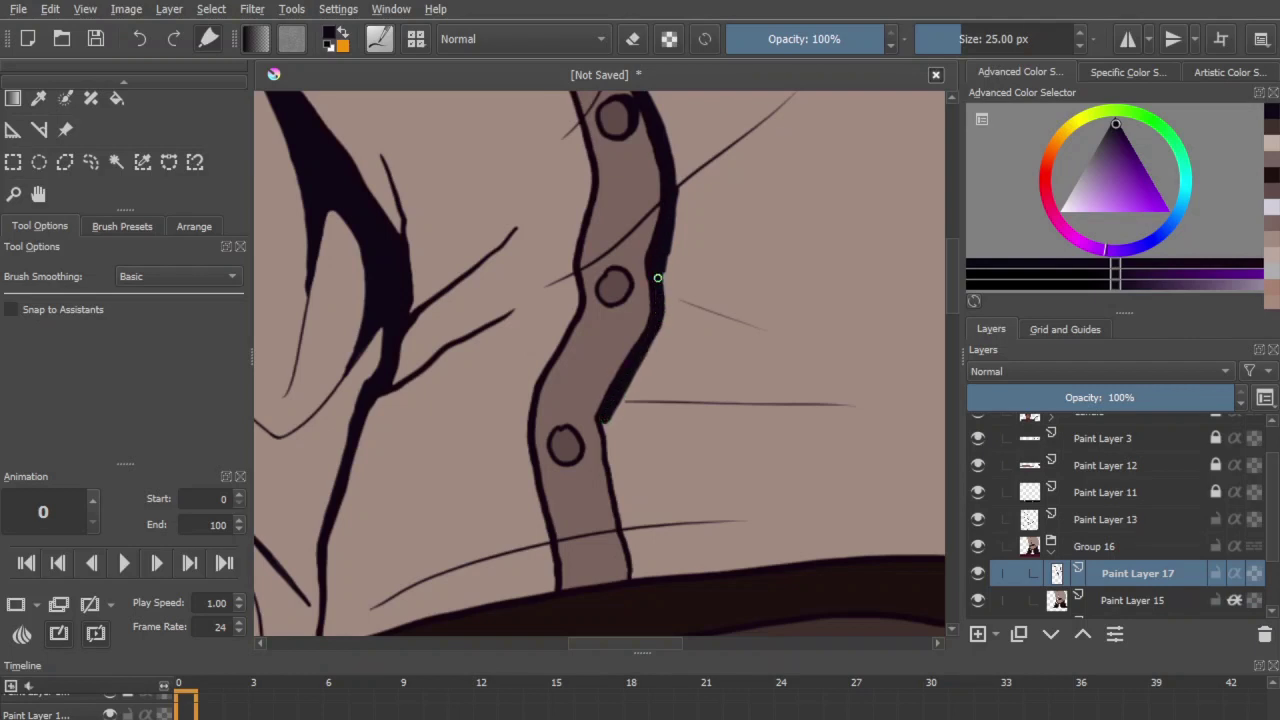
# Step: Erase the rough outer side of the placket's shadow edge and extend the edge down to the waistband
pyautogui.click(633, 40)
pyautogui.moveTo(686, 182)
pyautogui.mouseDown()
pyautogui.moveTo(677, 264)
pyautogui.moveTo(682, 205)
pyautogui.mouseUp()
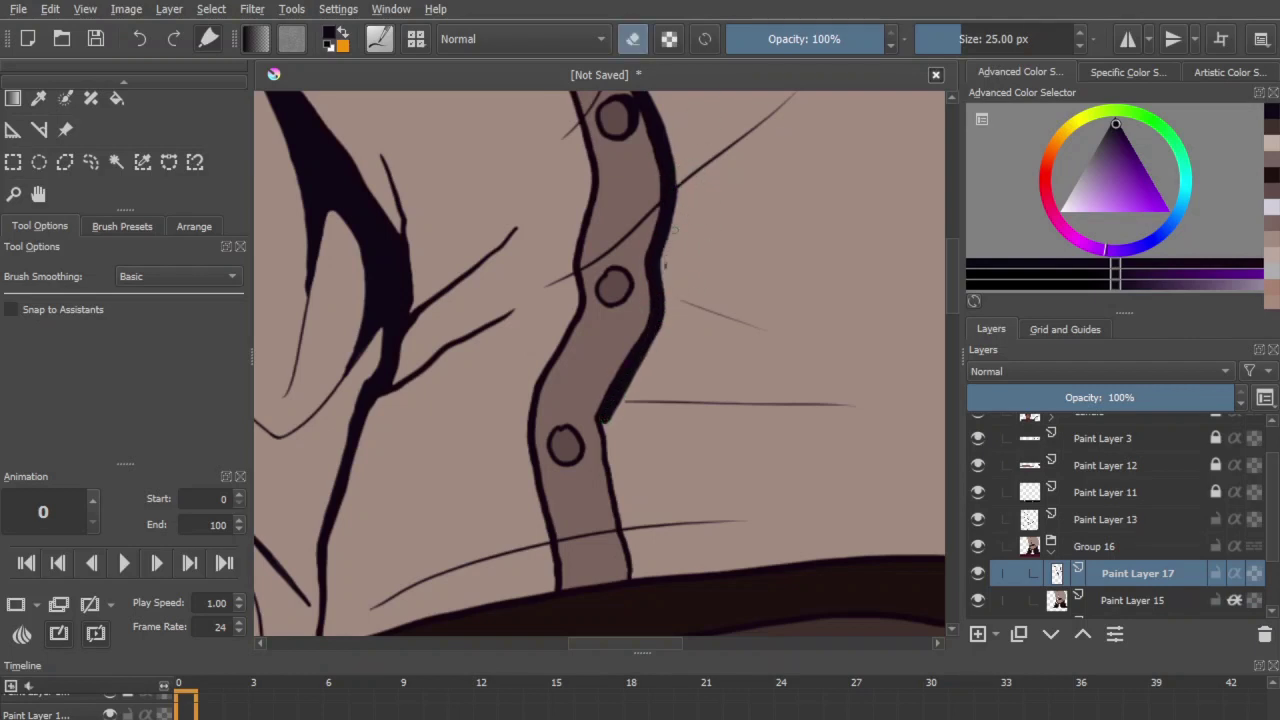
pyautogui.moveTo(667, 268); pyautogui.dragTo(708, 141)
pyautogui.click(630, 46)
pyautogui.moveTo(646, 300); pyautogui.dragTo(660, 385)
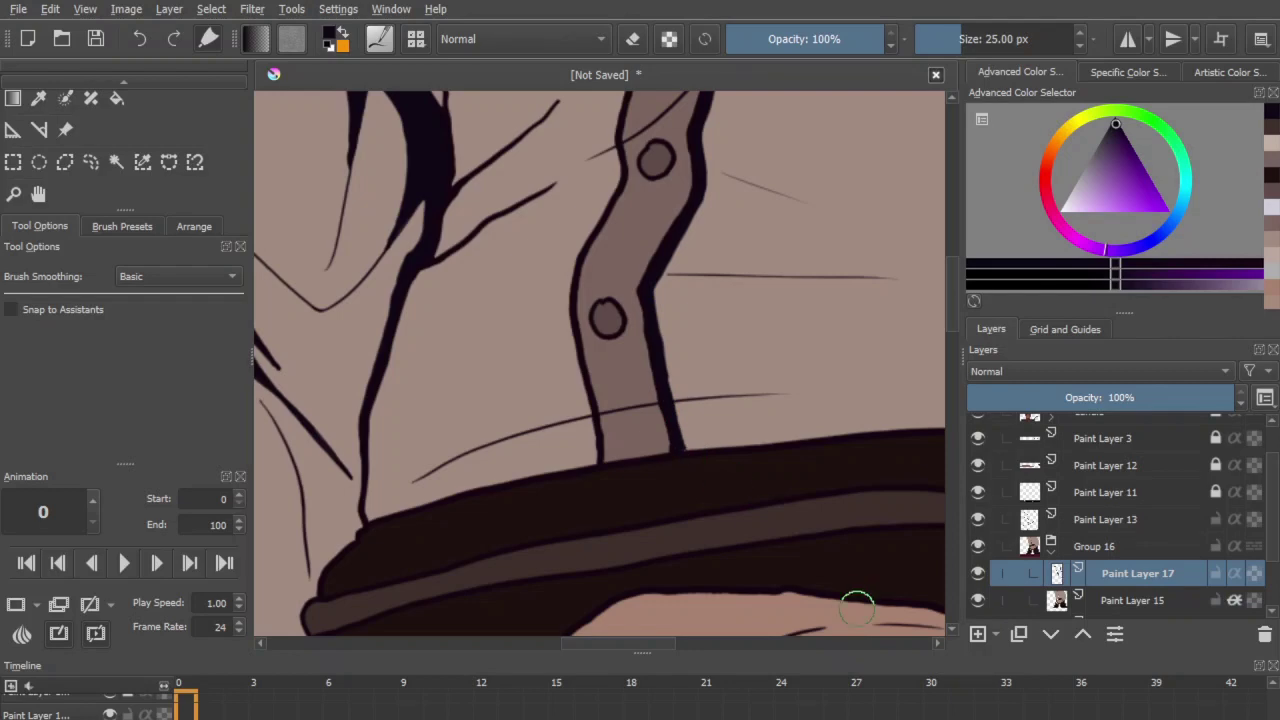
# Step: Shade the rims of the lower placket buttons with the dark shadow colour and thicken the placket's left edge
pyautogui.hotkey('ctrl', '-')
pyautogui.hotkey('ctrl', '-')
pyautogui.hotkey('ctrl', '-')
pyautogui.hotkey('ctrl', '-')
pyautogui.hotkey('ctrl', '-')
pyautogui.hotkey('ctrl', '-')
pyautogui.hotkey('ctrl', '+')
pyautogui.hotkey('ctrl', '+')
pyautogui.hotkey('ctrl', '+')
pyautogui.hotkey('ctrl', '+')
pyautogui.hotkey('ctrl', '+')
pyautogui.hotkey('ctrl', '+')
pyautogui.hotkey('ctrl', '+')
pyautogui.moveTo(708, 120); pyautogui.dragTo(653, 347)
pyautogui.moveTo(648, 316); pyautogui.dragTo(654, 285)
pyautogui.moveTo(569, 547); pyautogui.dragTo(566, 496)
pyautogui.scroll(-5, 890, 543)
pyautogui.scroll(7, 766, 571)
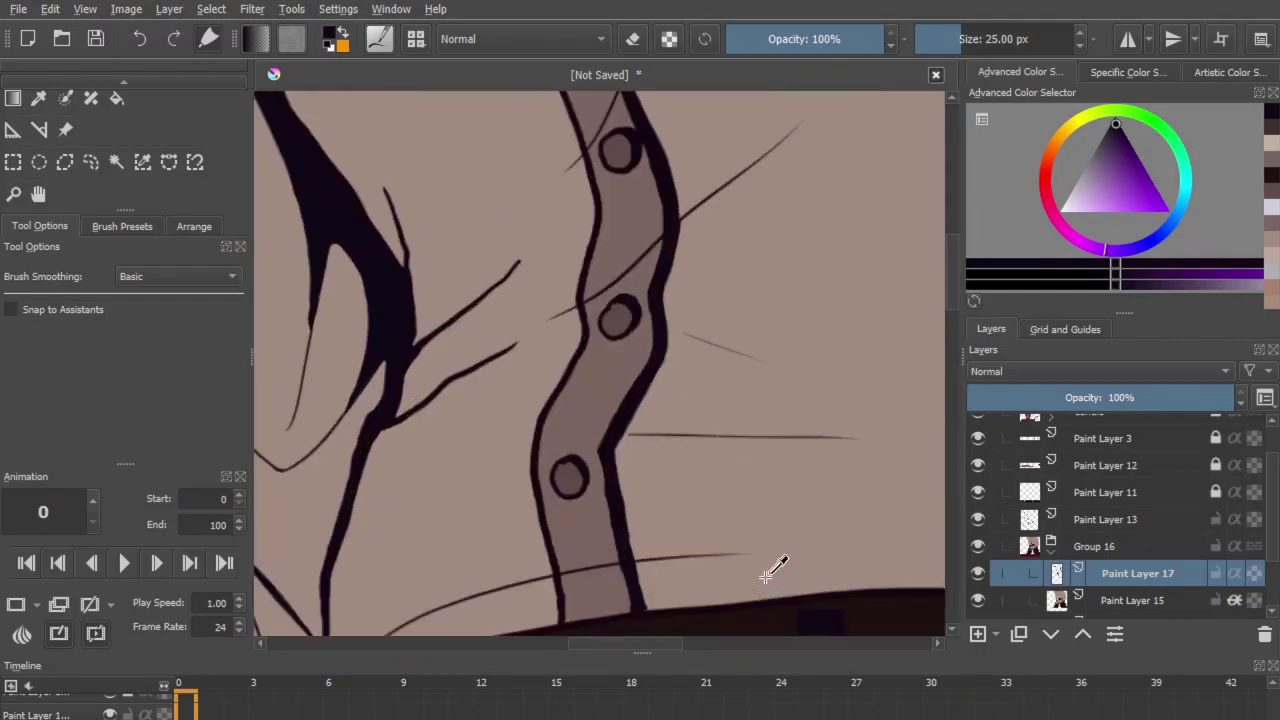
# Step: Thicken the two shirt creases running from the elbow folds and extend them towards the button placket
pyautogui.moveTo(642, 396); pyautogui.dragTo(782, 325)
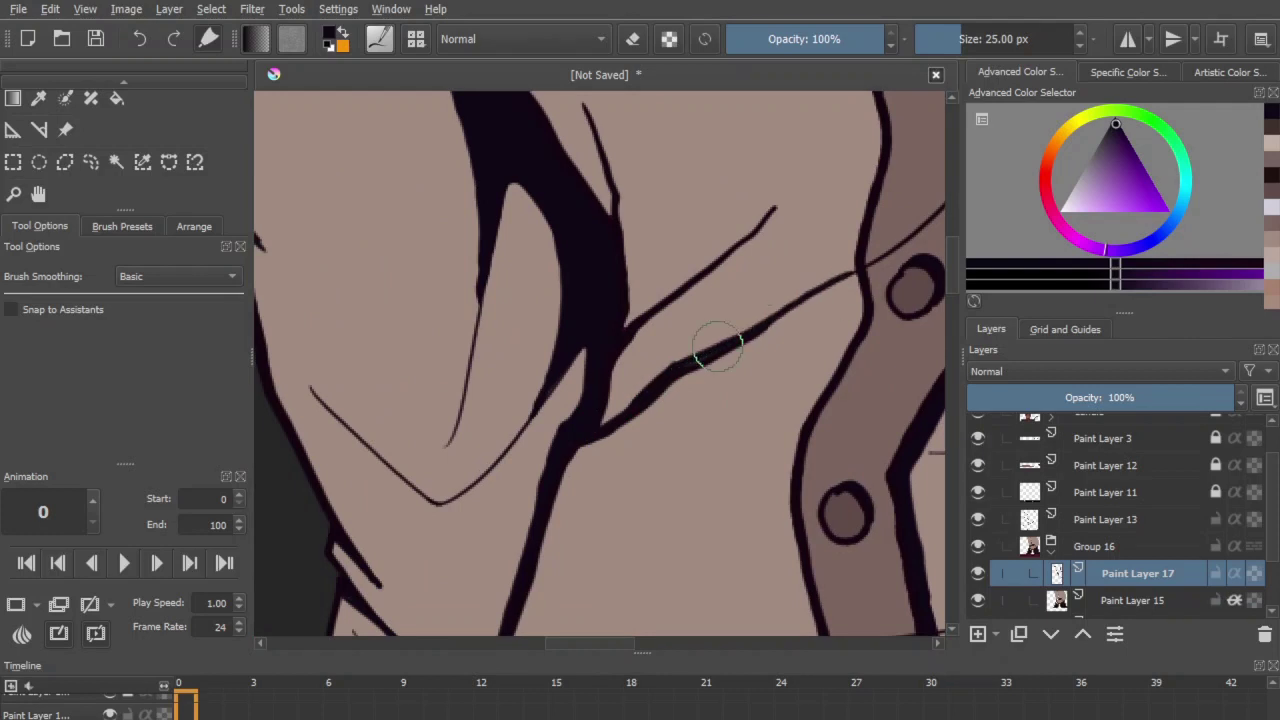
pyautogui.moveTo(636, 398); pyautogui.dragTo(600, 414)
pyautogui.moveTo(728, 320); pyautogui.dragTo(618, 515)
pyautogui.moveTo(516, 500); pyautogui.dragTo(574, 479)
pyautogui.moveTo(574, 479); pyautogui.dragTo(523, 511)
pyautogui.moveTo(614, 440)
pyautogui.mouseDown()
pyautogui.moveTo(640, 429)
pyautogui.moveTo(710, 320)
pyautogui.mouseUp()
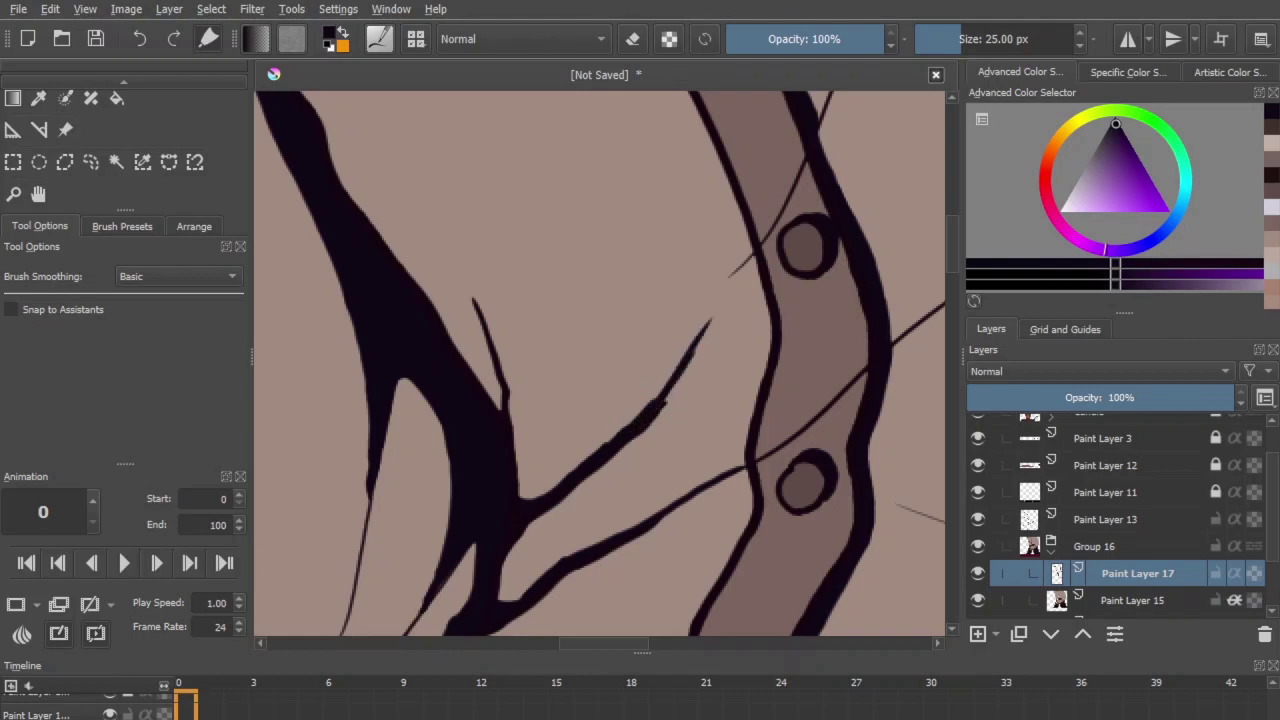
# Step: Extend the upper shirt crease across the placket above the third button and smooth its thickness back to the side fold
pyautogui.press('e')
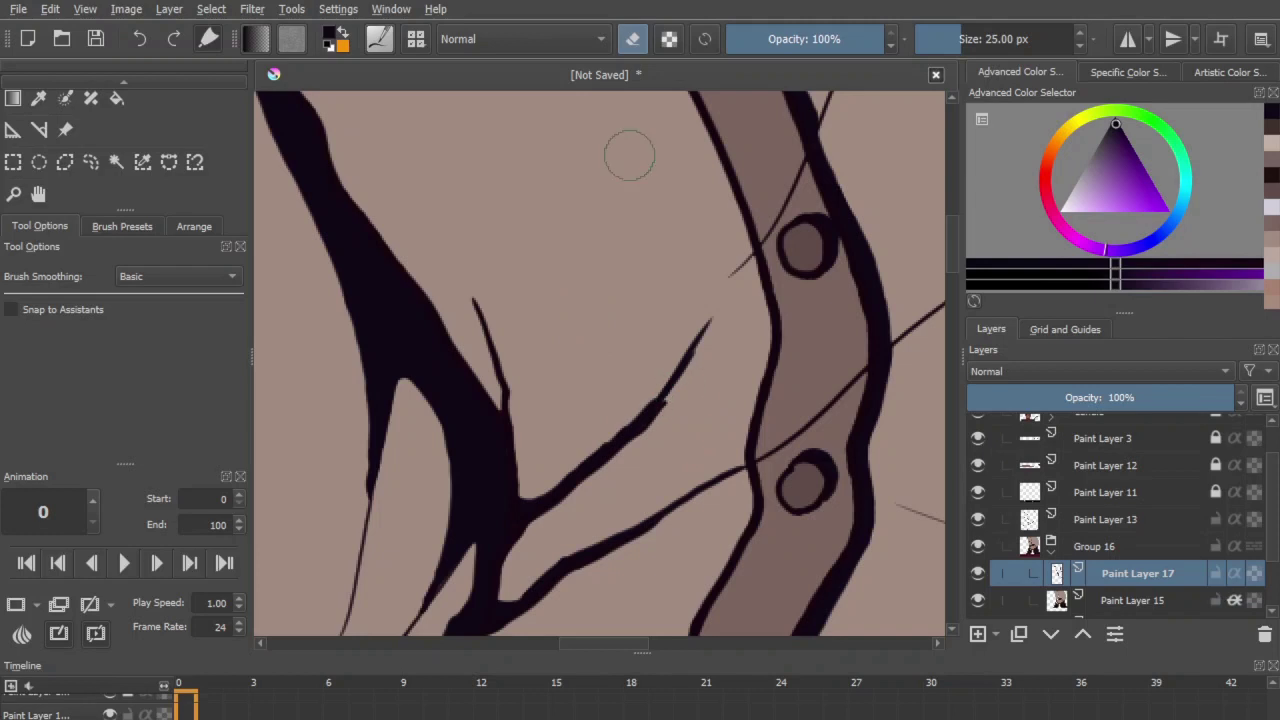
pyautogui.press('e')
pyautogui.moveTo(666, 391); pyautogui.dragTo(800, 165)
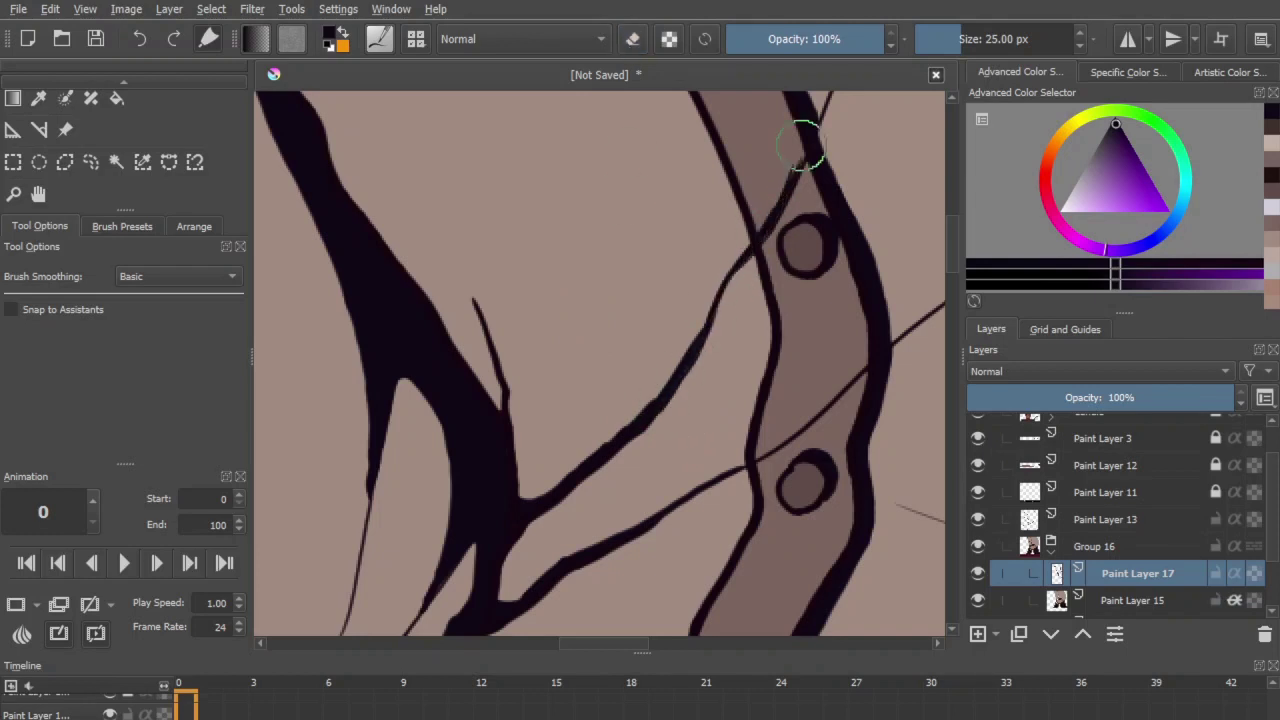
pyautogui.moveTo(700, 312)
pyautogui.mouseDown()
pyautogui.moveTo(685, 361)
pyautogui.moveTo(616, 441)
pyautogui.moveTo(525, 498)
pyautogui.mouseUp()
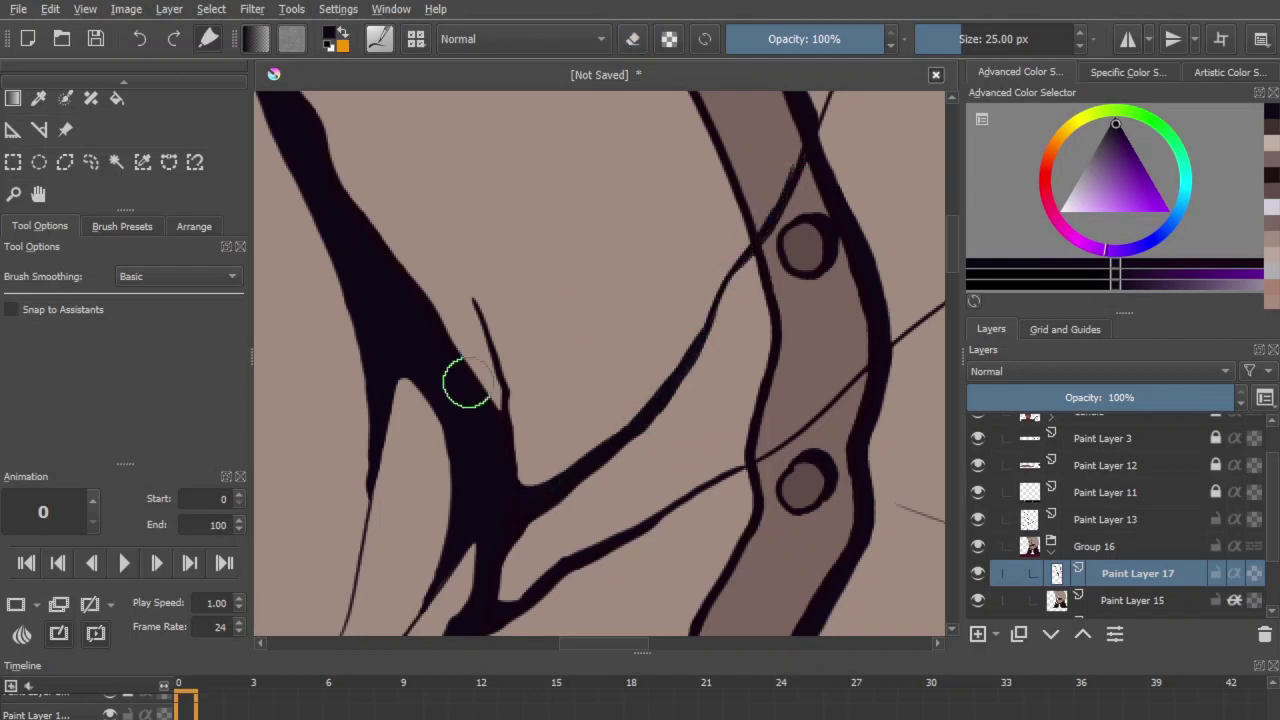
# Step: Lengthen and thicken the short upward crease beside the elbow shadow, joining its base to the dark fold
pyautogui.moveTo(500, 426); pyautogui.dragTo(449, 230)
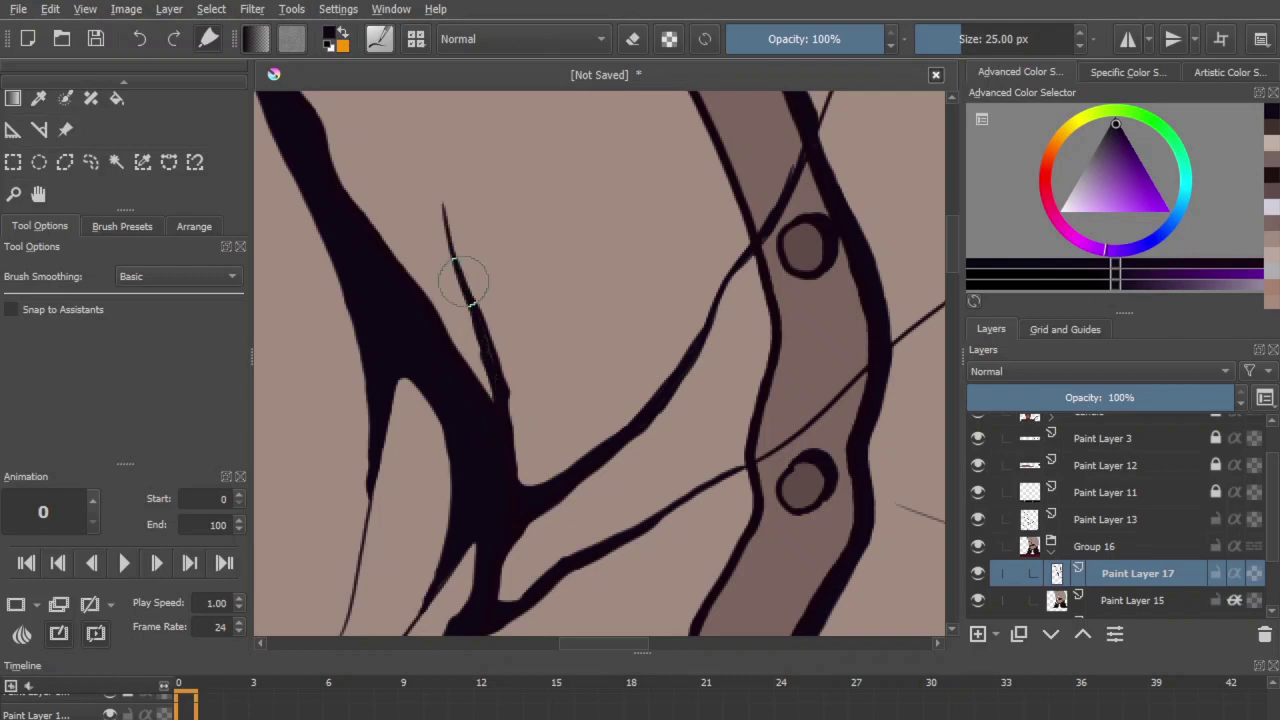
pyautogui.moveTo(482, 387); pyautogui.dragTo(491, 402)
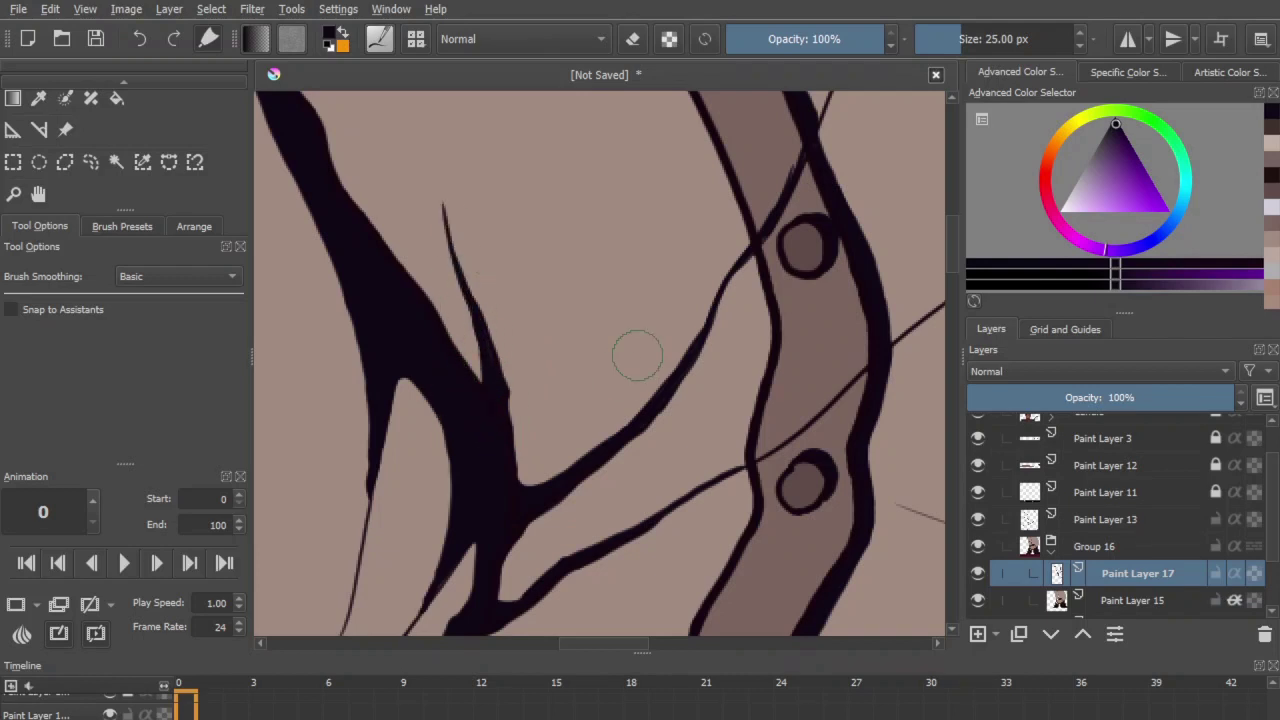
pyautogui.press('e')
pyautogui.press('e')
pyautogui.moveTo(890, 105); pyautogui.dragTo(703, 520)
pyautogui.press('-')
pyautogui.press('-')
pyautogui.press('-')
pyautogui.press('-')
pyautogui.press('-')
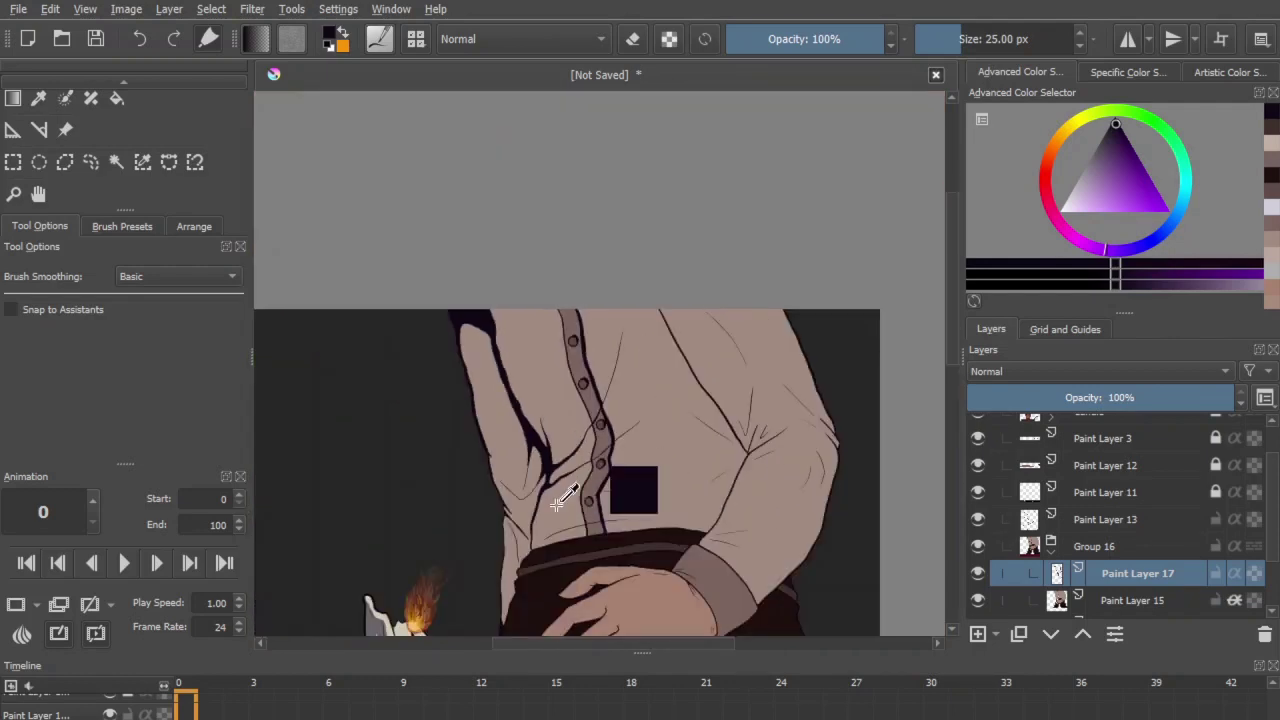
pyautogui.press('+')
pyautogui.press('+')
pyautogui.press('+')
pyautogui.scroll(3, 651, 562)
# Step: Paint dark red shading around the fingertips on Paint Layer 18
pyautogui.moveTo(612, 620)
pyautogui.mouseDown()
pyautogui.moveTo(679, 428)
pyautogui.moveTo(738, 150)
pyautogui.mouseUp()
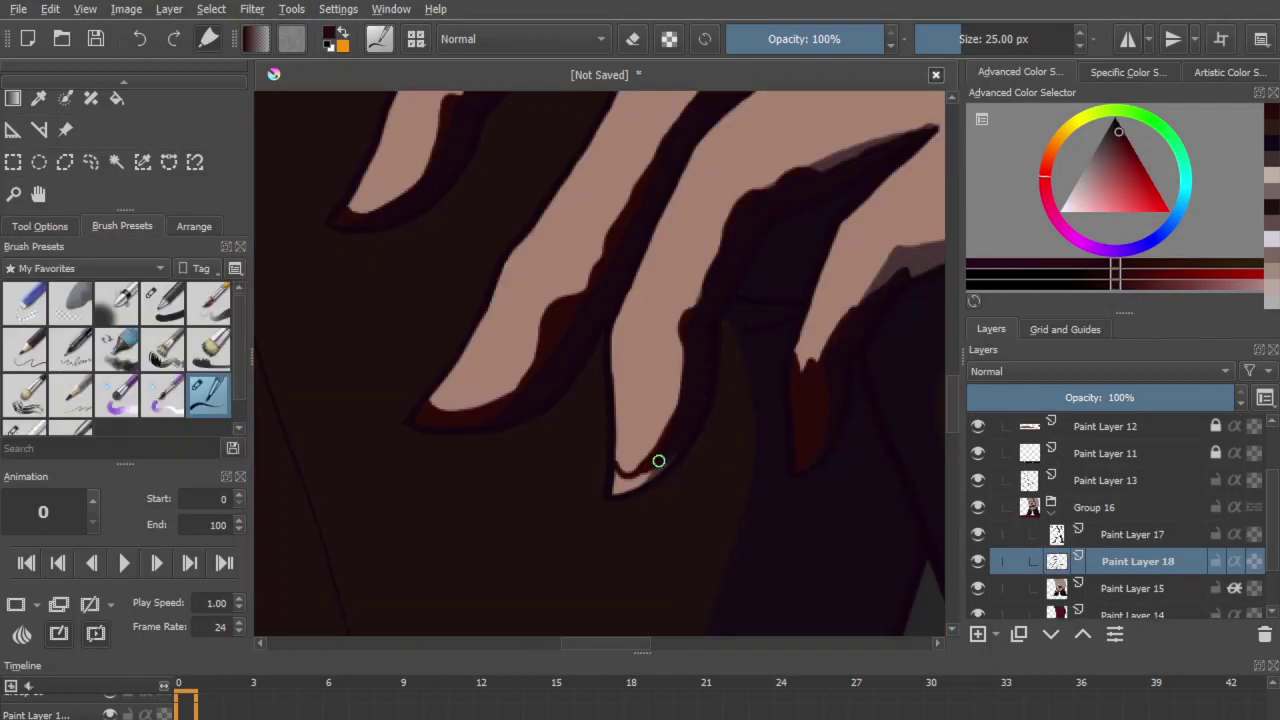
pyautogui.scroll(-5, 757, 557)
pyautogui.scroll(3, 749, 337)
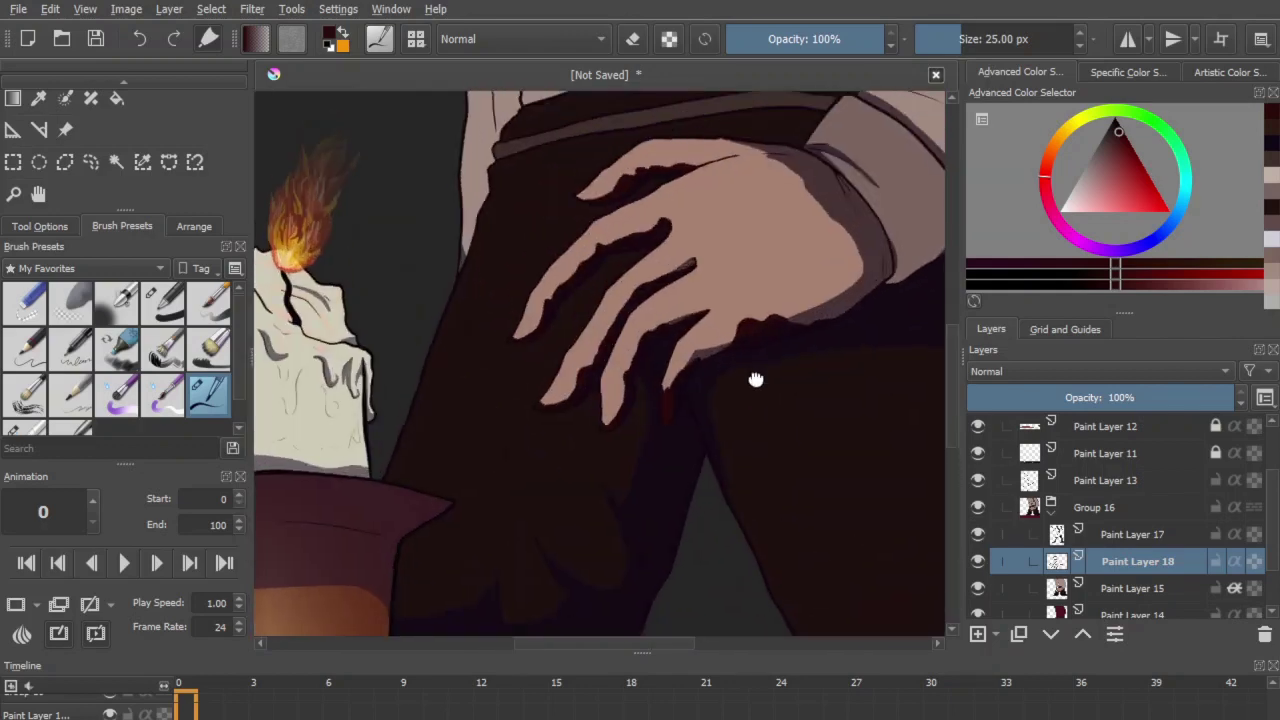
# Step: Select the hand from the Paint Layer 13 linework and speckle its fingers and lower edge on Paint Layer 18 with a 135 px Textures brush
pyautogui.click(1086, 481)
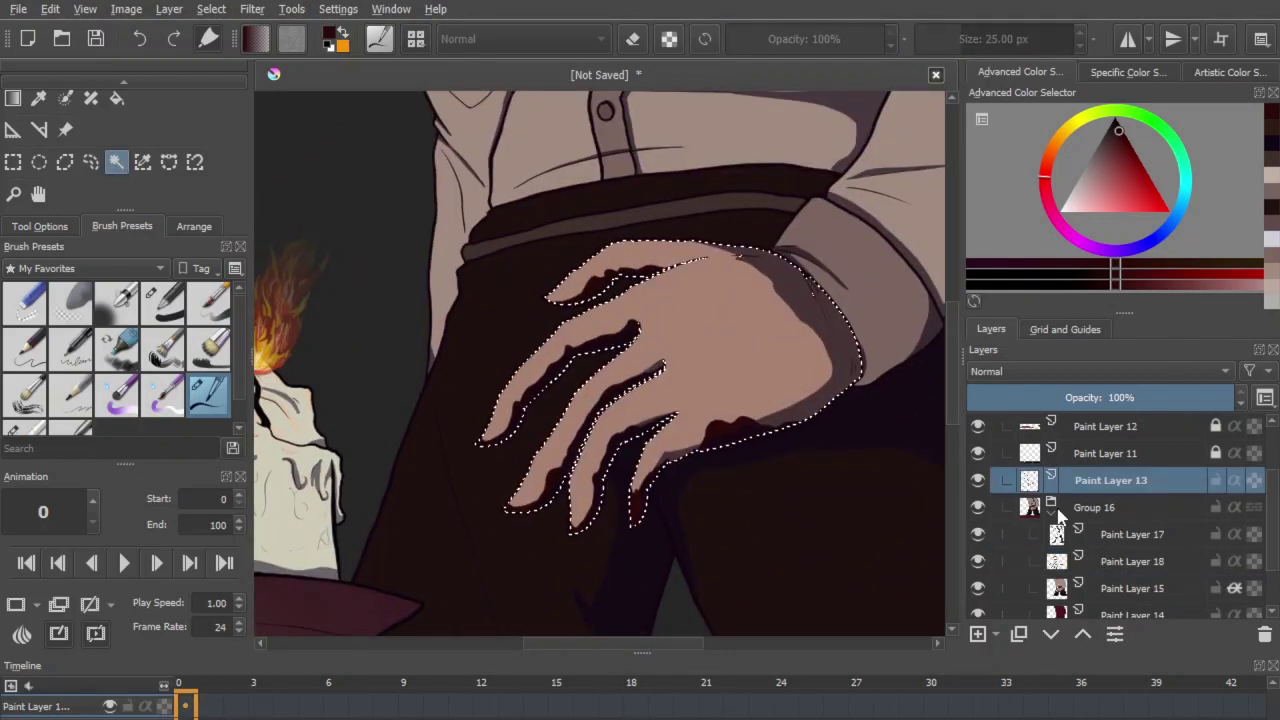
pyautogui.click(1143, 557)
pyautogui.click(92, 272)
pyautogui.click(52, 184)
pyautogui.click(120, 405)
pyautogui.scroll(-3, 120, 405)
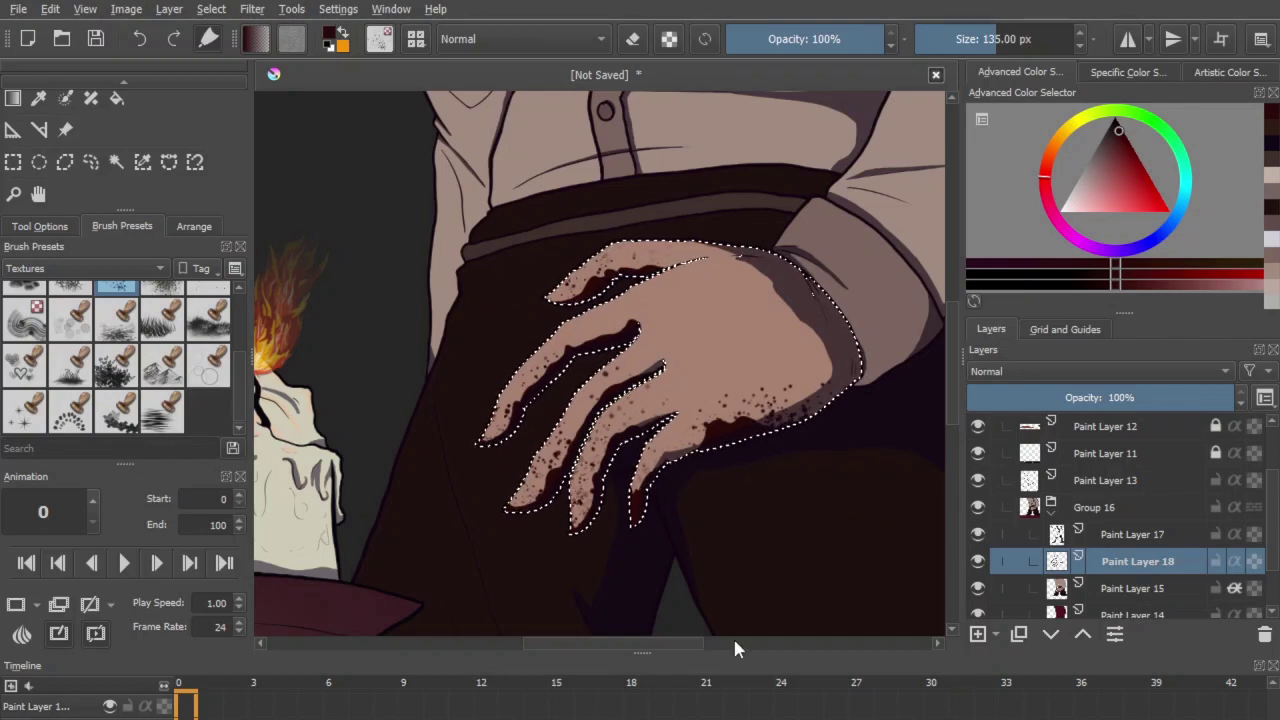
# Step: Clear the selection around the hand
pyautogui.hotkey('ctrl', '-')
pyautogui.hotkey('ctrl', '+')
pyautogui.hotkey('ctrl', '-')
pyautogui.hotkey('ctrl', '-')
pyautogui.hotkey('ctrl', '-')
pyautogui.click(91, 162)
pyautogui.click(748, 507)
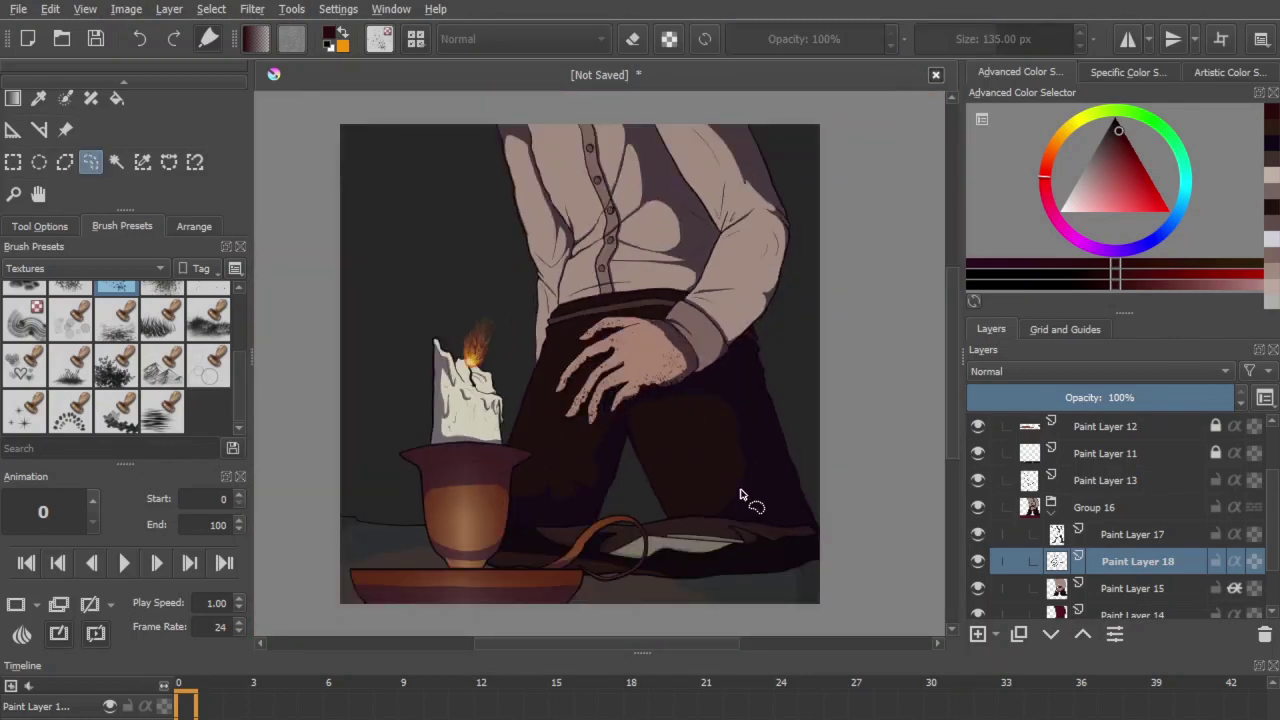
# Step: Paint dark red over the fingertips on Paint Layer 18 with a 25 px My Favorites brush
pyautogui.press('b')
pyautogui.hotkey('ctrl', '+')
pyautogui.hotkey('ctrl', '+')
pyautogui.hotkey('ctrl', '+')
pyautogui.hotkey('ctrl', '+')
pyautogui.hotkey('ctrl', '+')
pyautogui.click(85, 268)
pyautogui.click(50, 70)
pyautogui.click(208, 365)
pyautogui.moveTo(366, 403); pyautogui.dragTo(436, 215)
pyautogui.press(']')
pyautogui.moveTo(609, 443); pyautogui.dragTo(629, 475)
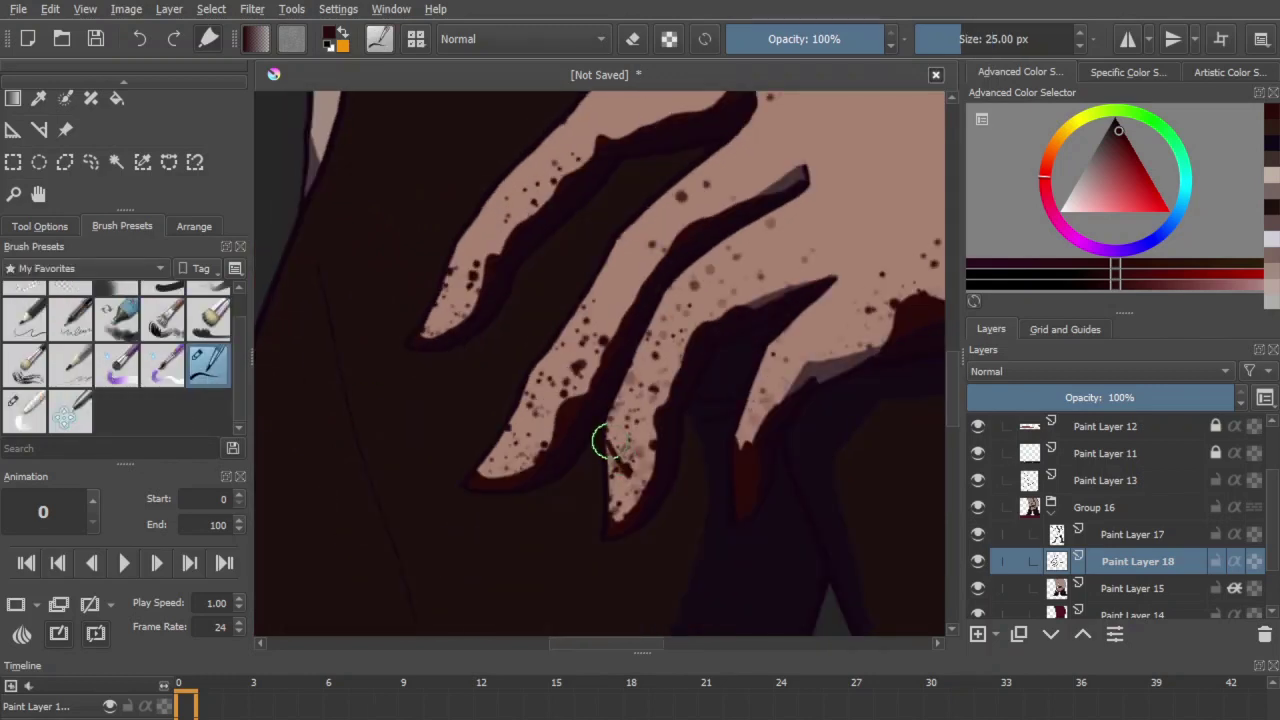
pyautogui.moveTo(475, 471); pyautogui.dragTo(487, 480)
pyautogui.hotkey('ctrl', '-')
pyautogui.hotkey('ctrl', '-')
pyautogui.hotkey('ctrl', '-')
pyautogui.hotkey('ctrl', '-')
pyautogui.hotkey('ctrl', '-')
pyautogui.hotkey('ctrl', '-')
pyautogui.hotkey('ctrl', '+')
pyautogui.hotkey('ctrl', '+')
pyautogui.hotkey('ctrl', '+')
pyautogui.hotkey('ctrl', '+')
pyautogui.hotkey('ctrl', '+')
pyautogui.hotkey('ctrl', '+')
pyautogui.moveTo(657, 262); pyautogui.dragTo(680, 560)
pyautogui.hotkey('ctrl', '-')
pyautogui.hotkey('ctrl', '-')
pyautogui.hotkey('ctrl', '-')
pyautogui.hotkey('ctrl', '-')
pyautogui.press('-')
pyautogui.press('-')
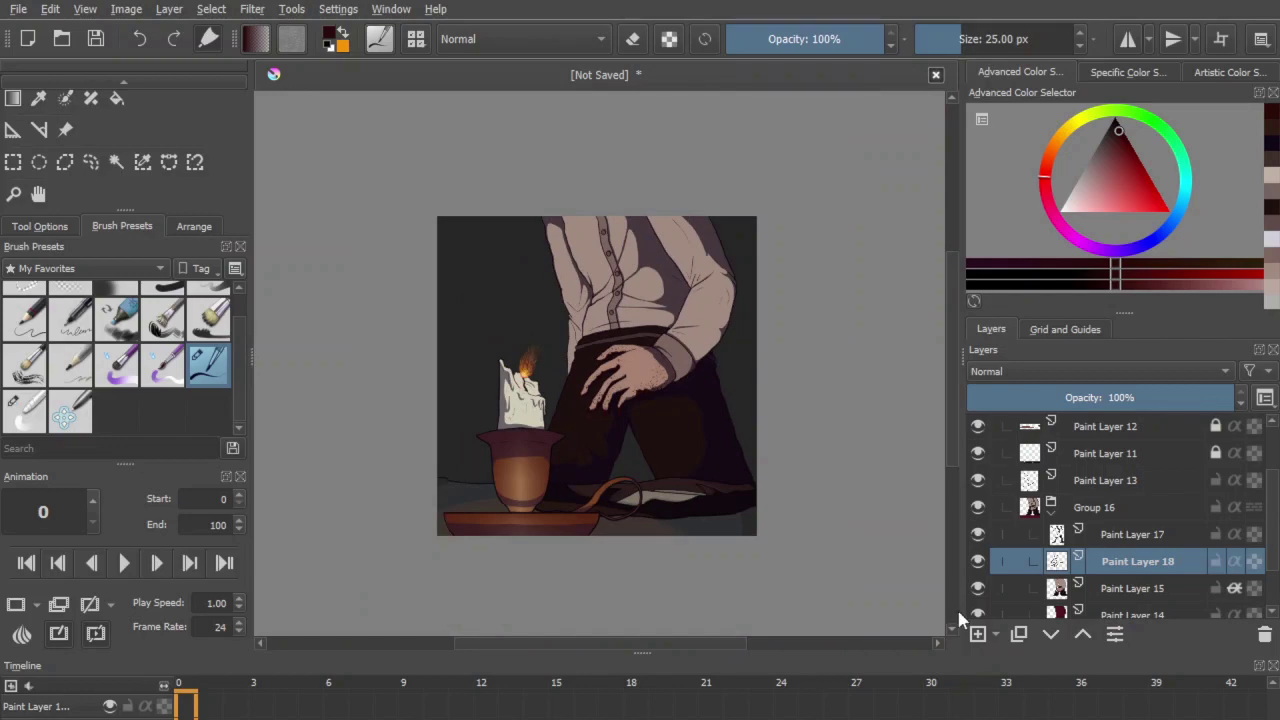
# Step: Outline dark red drips running down the shirt from the canvas edge beside the placket and fill them with the same colour
pyautogui.hotkey('ctrl', '+')
pyautogui.hotkey('ctrl', '+')
pyautogui.hotkey('ctrl', '+')
pyautogui.hotkey('ctrl', '+')
pyautogui.moveTo(460, 100); pyautogui.dragTo(327, 513)
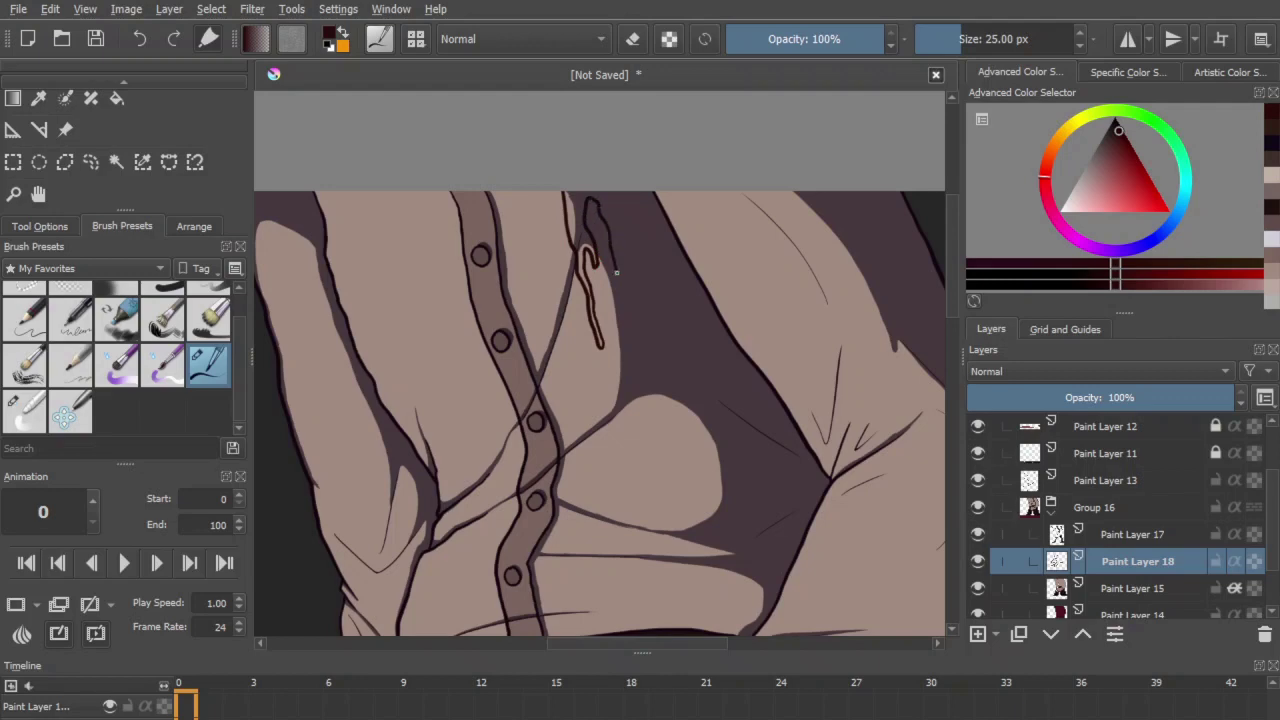
pyautogui.hotkey('ctrl', '+')
pyautogui.hotkey('ctrl', '+')
pyautogui.moveTo(562, 198); pyautogui.dragTo(652, 502)
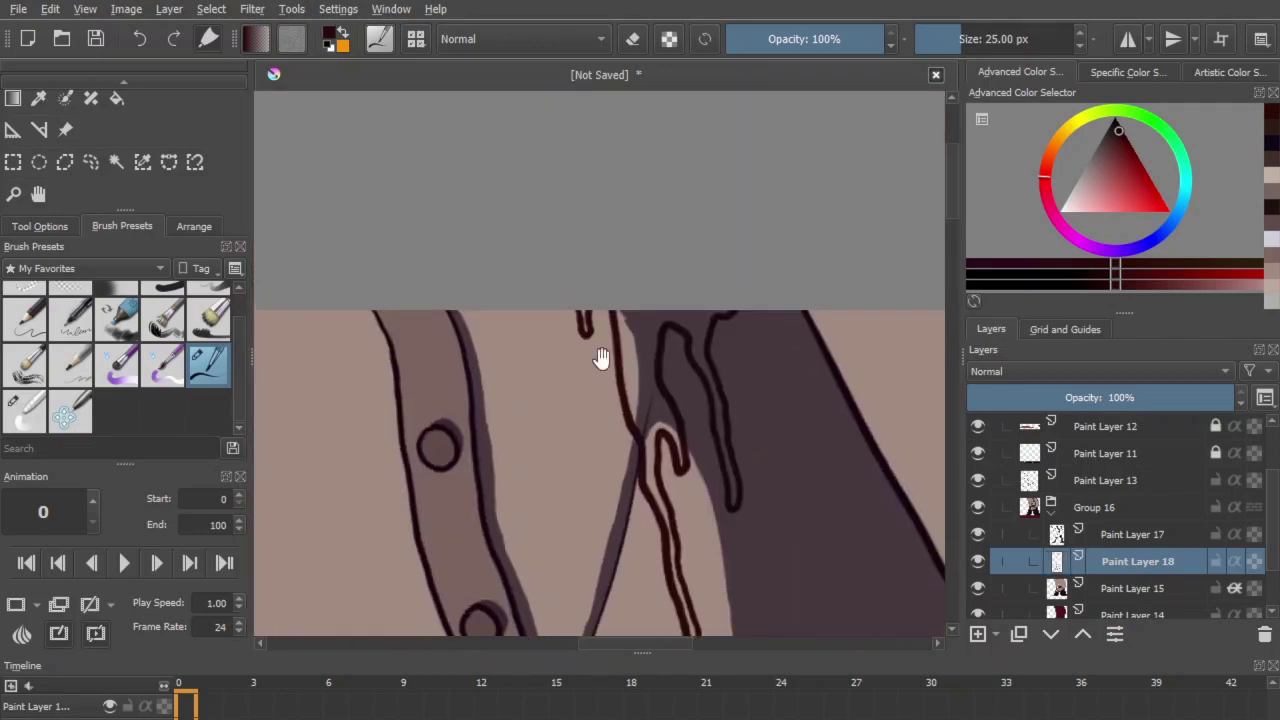
pyautogui.press('f')
pyautogui.click(650, 382)
pyautogui.press('b')
# Step: Outline a second group of short dark red drips at the top of the bent arm's sleeve and fill them
pyautogui.press('-')
pyautogui.press('-')
pyautogui.press('-')
pyautogui.press('-')
pyautogui.press('-')
pyautogui.hotkey('ctrl', '+')
pyautogui.hotkey('ctrl', '+')
pyautogui.hotkey('ctrl', '+')
pyautogui.hotkey('ctrl', '+')
pyautogui.hotkey('ctrl', '+')
pyautogui.moveTo(756, 303); pyautogui.dragTo(411, 331)
pyautogui.moveTo(503, 343)
pyautogui.mouseDown()
pyautogui.moveTo(705, 425)
pyautogui.moveTo(658, 357)
pyautogui.moveTo(755, 402)
pyautogui.mouseUp()
pyautogui.press('f')
pyautogui.click(749, 378)
pyautogui.press('b')
pyautogui.press('-')
pyautogui.press('-')
pyautogui.press('-')
pyautogui.press('-')
pyautogui.press('-')
pyautogui.press('-')
# Step: Spatter dark red specks over the shirt's upper edge, torso, forearm and cuff with the 135 px Textures brush
pyautogui.hotkey('ctrl', '+')
pyautogui.hotkey('ctrl', '+')
pyautogui.click(112, 268)
pyautogui.click(114, 203)
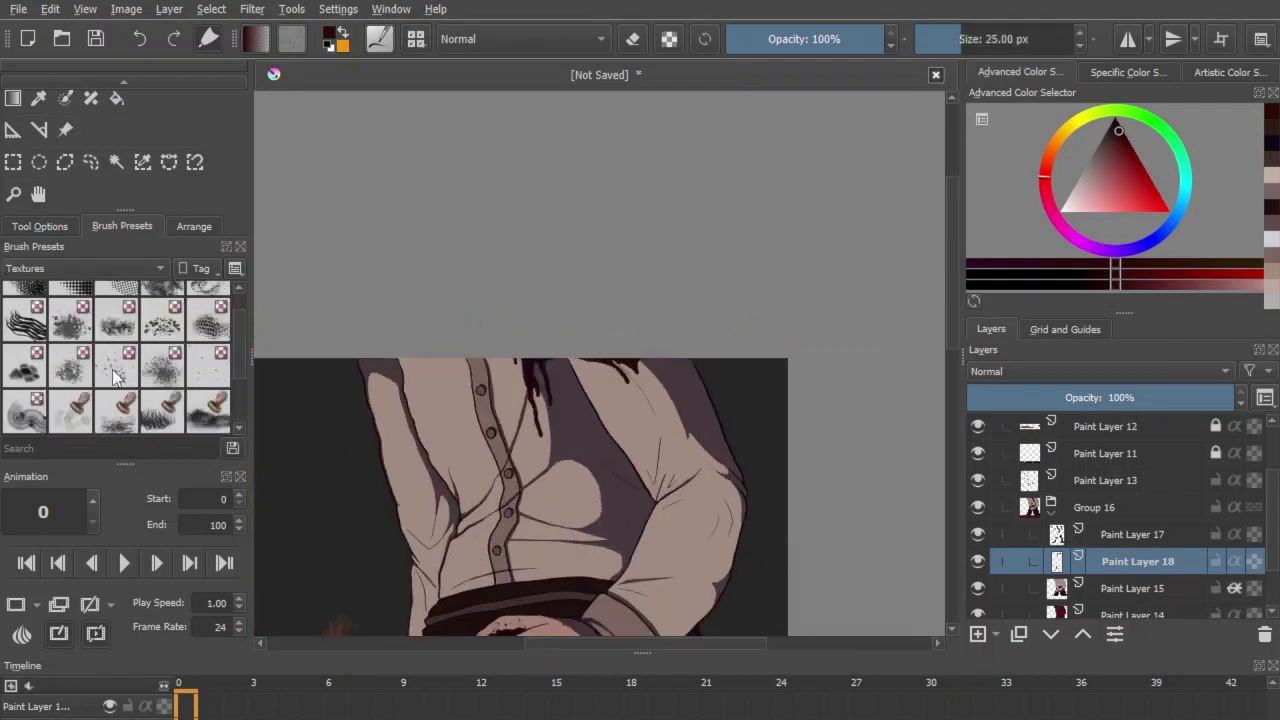
pyautogui.click(117, 365)
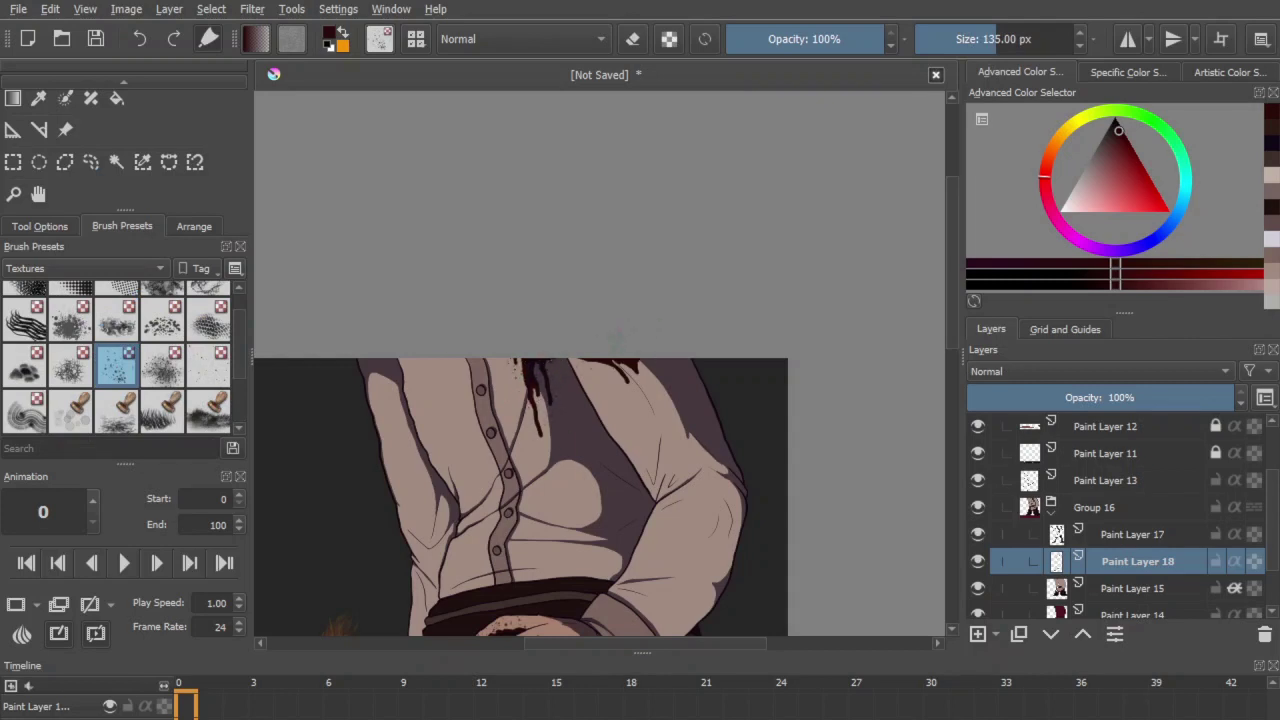
pyautogui.moveTo(650, 410); pyautogui.dragTo(606, 238)
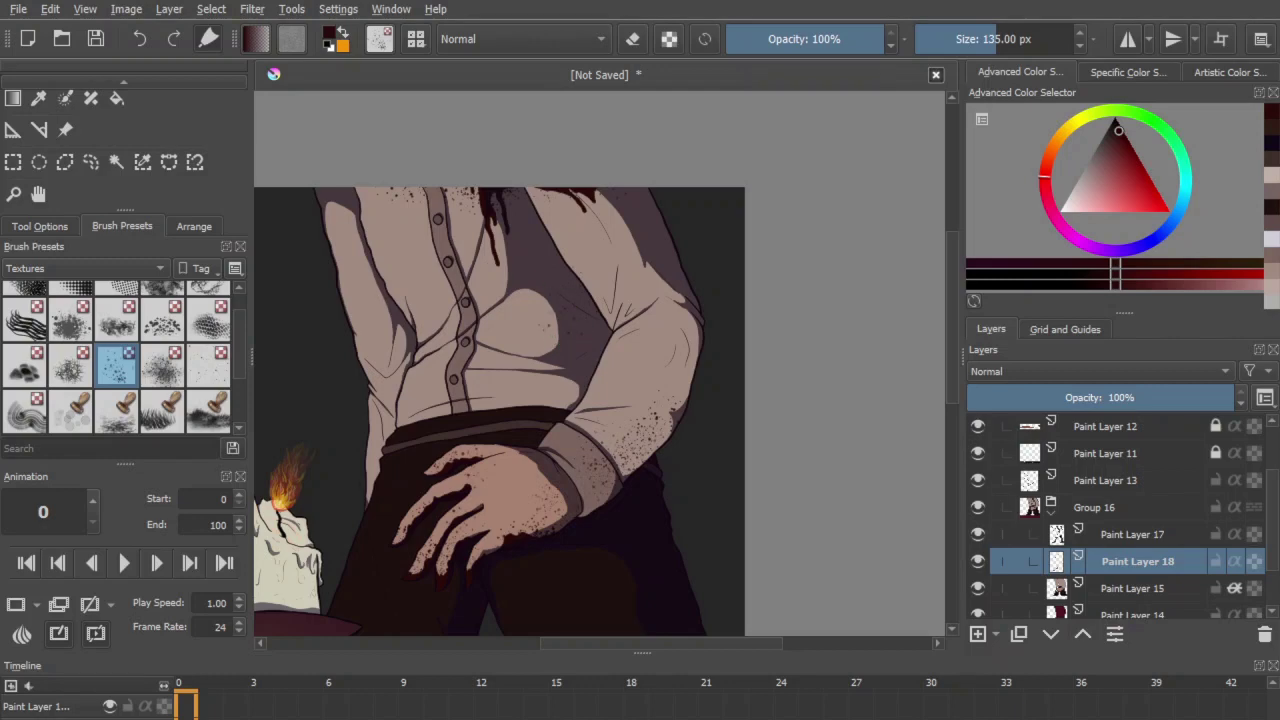
pyautogui.moveTo(556, 348); pyautogui.dragTo(540, 343)
pyautogui.moveTo(550, 561); pyautogui.dragTo(477, 417)
pyautogui.moveTo(620, 362)
pyautogui.mouseDown()
pyautogui.moveTo(717, 477)
pyautogui.moveTo(844, 397)
pyautogui.mouseUp()
pyautogui.scroll(-2, 565, 391)
pyautogui.scroll(4, 579, 378)
# Step: Select the hand from the Paint Layer 13 linework, return to Paint Layer 18 and sample the skin colour
pyautogui.click(1113, 482)
pyautogui.click(116, 162)
pyautogui.click(748, 429)
pyautogui.click(1125, 561)
pyautogui.press('b')
pyautogui.keyDown('ctrl'); pyautogui.click(742, 402); pyautogui.keyUp('ctrl')
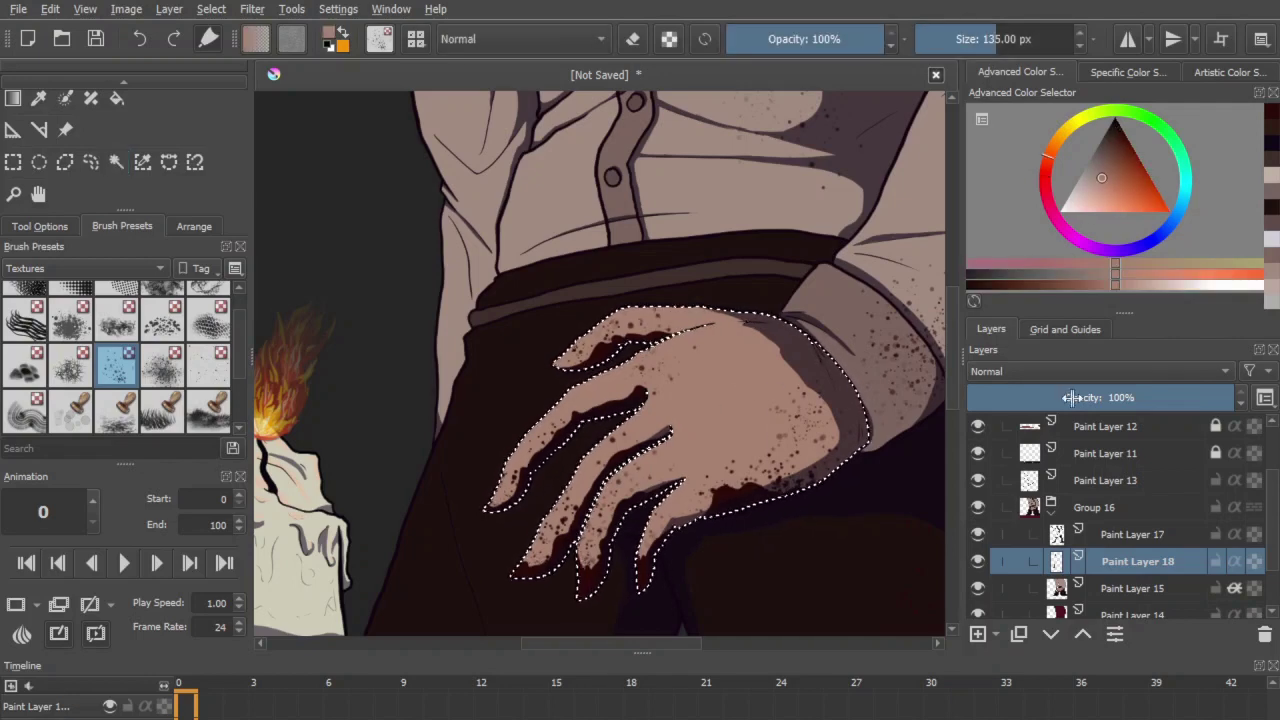
# Step: Shade the selected hand from the fingers inward with a dark red linear gradient at 34% opacity
pyautogui.moveTo(1098, 184); pyautogui.dragTo(1112, 152)
pyautogui.click(14, 98)
pyautogui.click(98, 229)
pyautogui.click(85, 268)
pyautogui.click(80, 180)
pyautogui.click(194, 361)
pyautogui.click(131, 236)
pyautogui.moveTo(548, 572); pyautogui.dragTo(737, 366)
pyautogui.hotkey('ctrl', 'z')
pyautogui.click(1119, 138)
pyautogui.moveTo(560, 574)
pyautogui.mouseDown()
pyautogui.moveTo(722, 404)
pyautogui.moveTo(690, 440)
pyautogui.mouseUp()
pyautogui.hotkey('ctrl', 'z')
pyautogui.click(780, 39)
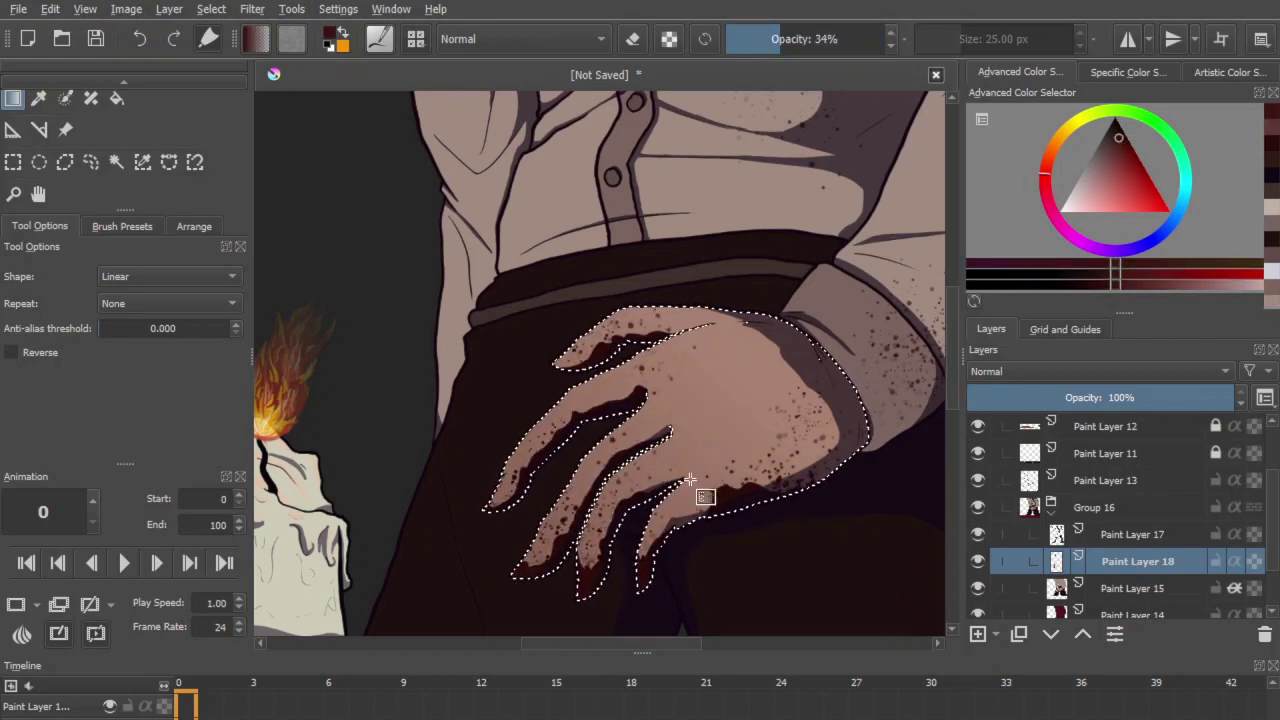
# Step: Clear the hand selection and add an alpha-inheriting paint layer at the top of Group 16
pyautogui.click(91, 162)
pyautogui.click(738, 628)
pyautogui.press('-')
pyautogui.press('-')
pyautogui.press('-')
pyautogui.press('-')
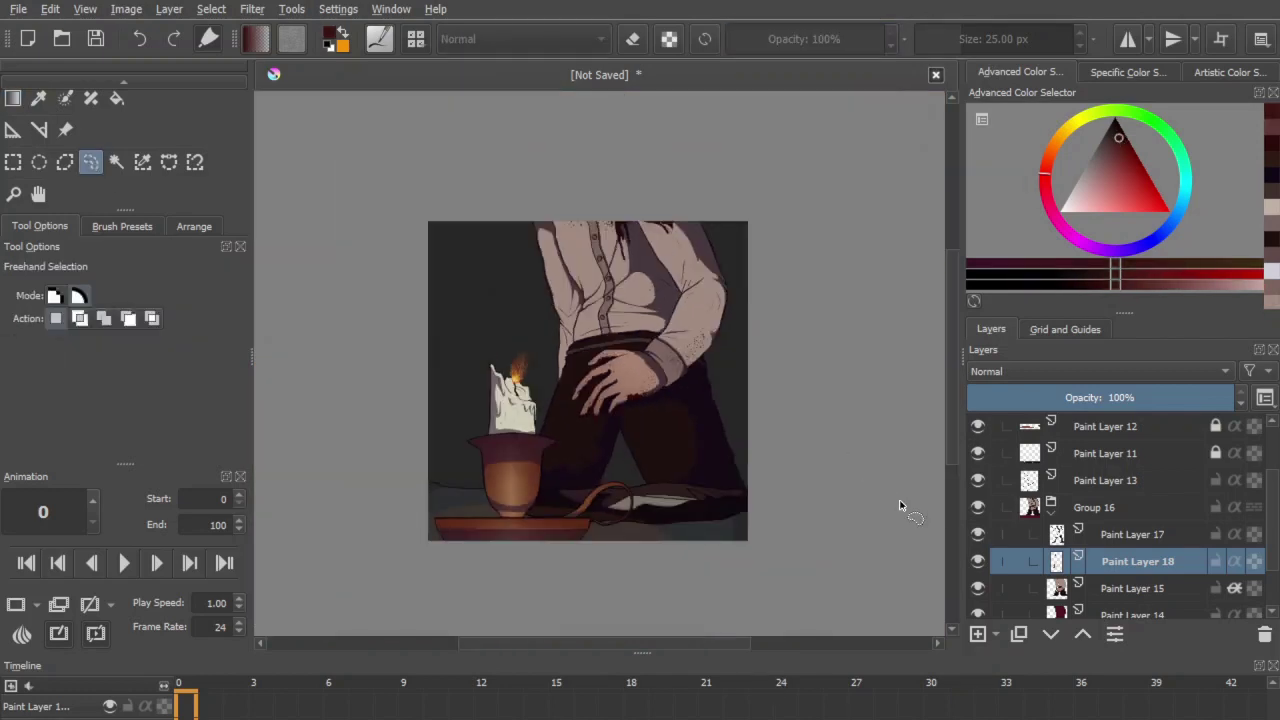
pyautogui.click(1050, 513)
pyautogui.click(1050, 556)
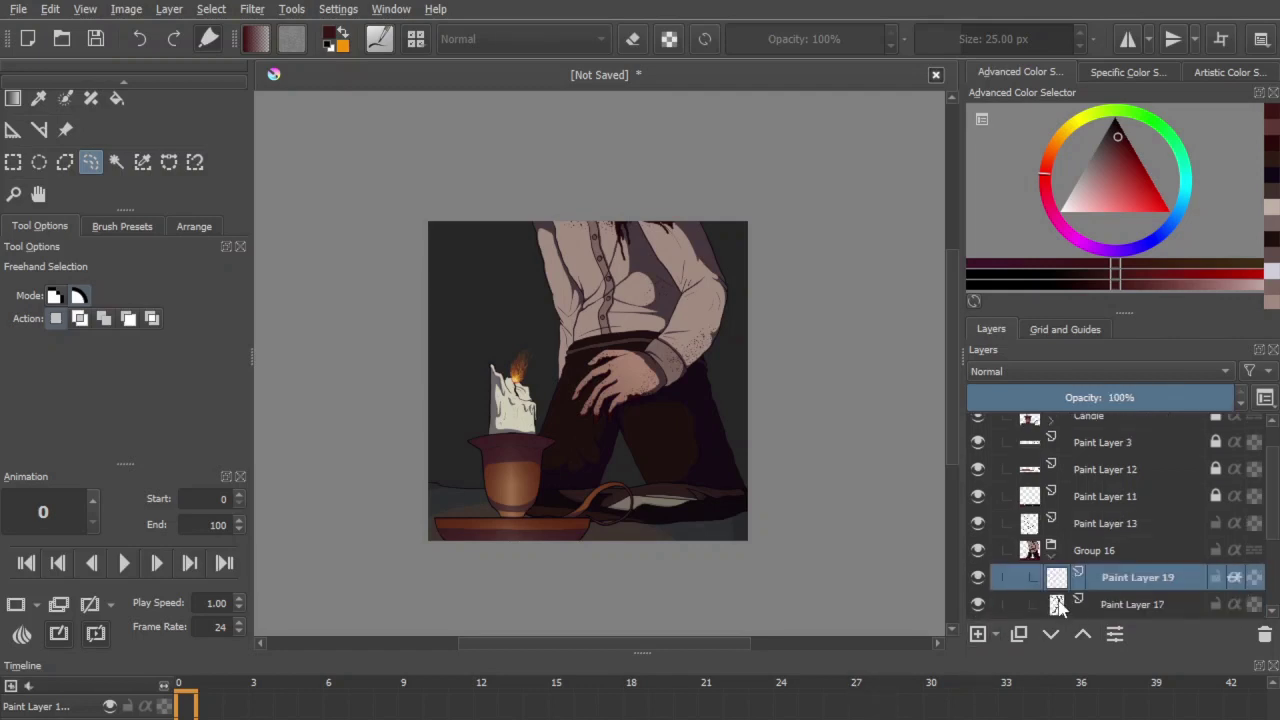
# Step: Try casting an orange radial gradient from the candle flame over the figure on Paint Layer 19 at 34% opacity
pyautogui.click(13, 98)
pyautogui.click(140, 276)
pyautogui.click(132, 311)
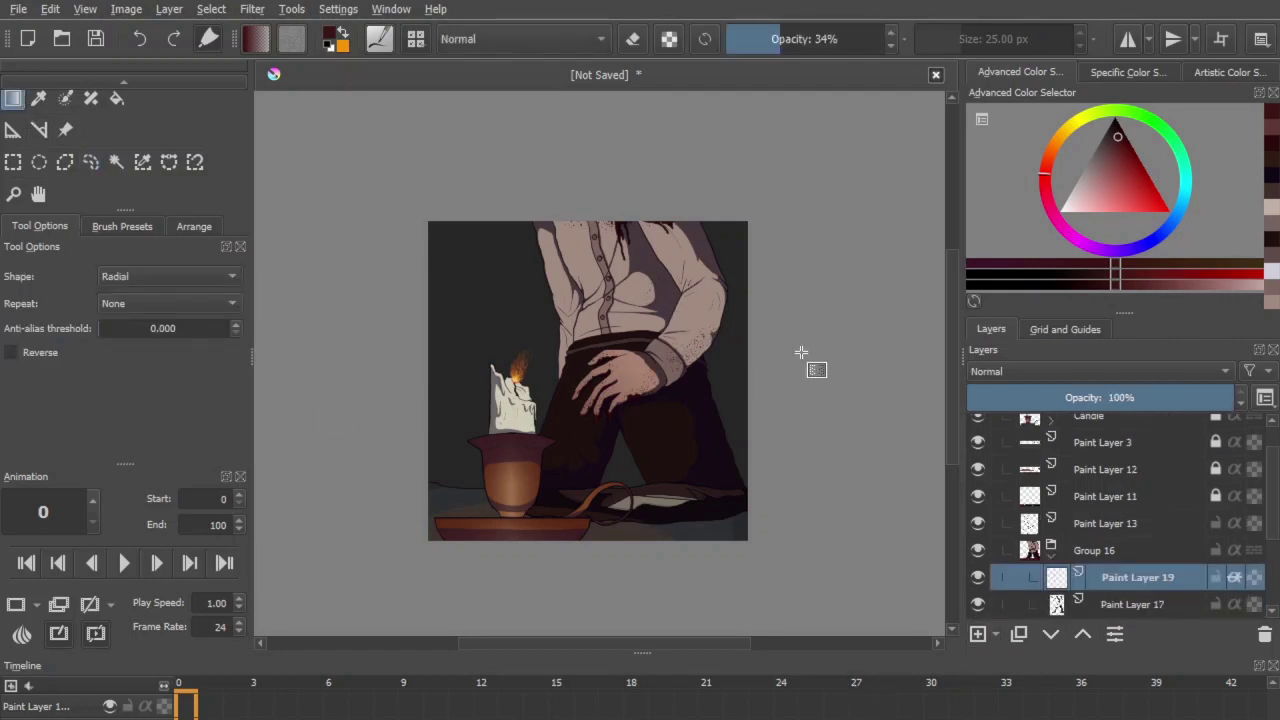
pyautogui.keyDown('ctrl'); pyautogui.click(517, 377); pyautogui.keyUp('ctrl')
pyautogui.moveTo(517, 377); pyautogui.dragTo(710, 318)
pyautogui.hotkey('ctrl', 'z')
pyautogui.click(1052, 146)
pyautogui.moveTo(1150, 193); pyautogui.dragTo(1140, 181)
pyautogui.moveTo(517, 380); pyautogui.dragTo(674, 343)
pyautogui.hotkey('ctrl', 'z')
pyautogui.moveTo(683, 292); pyautogui.dragTo(717, 346)
pyautogui.hotkey('ctrl', 'z')
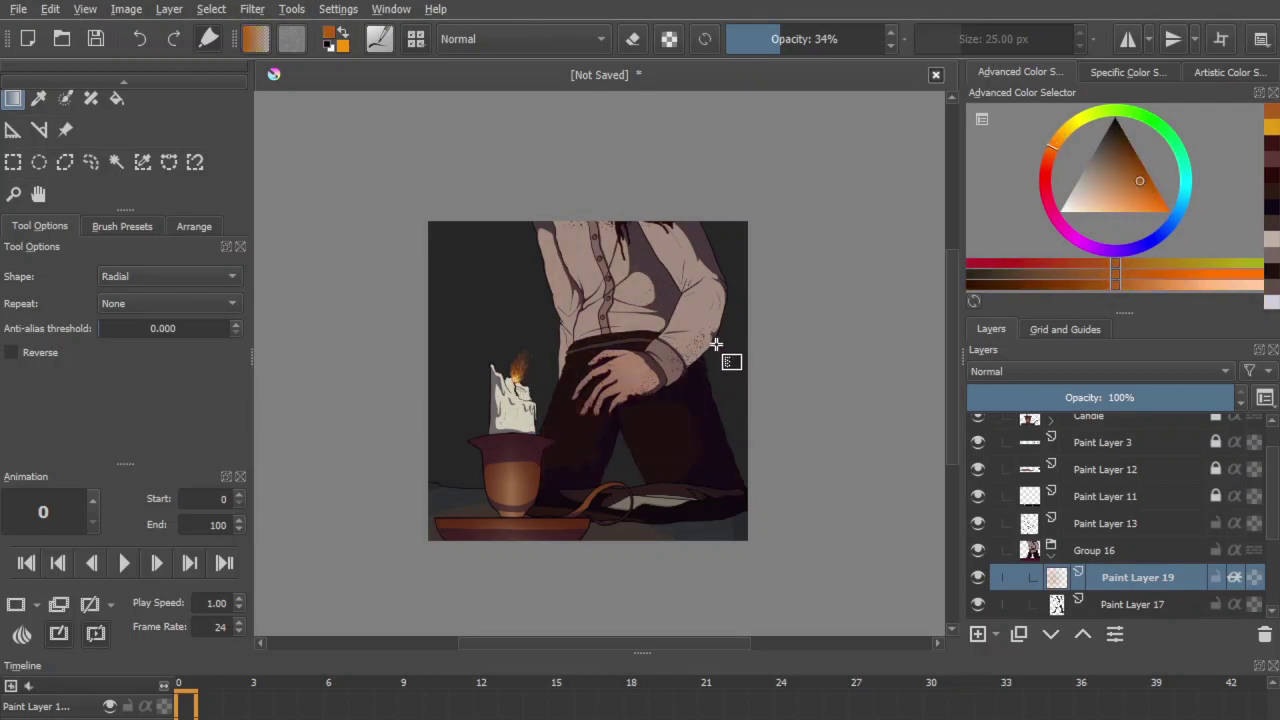
# Step: Fill Paint Layer 19 with dark brown and lower the layer's opacity to tint the figure subtly
pyautogui.keyDown('ctrl'); pyautogui.click(653, 375); pyautogui.keyUp('ctrl')
pyautogui.press('f')
pyautogui.click(686, 423)
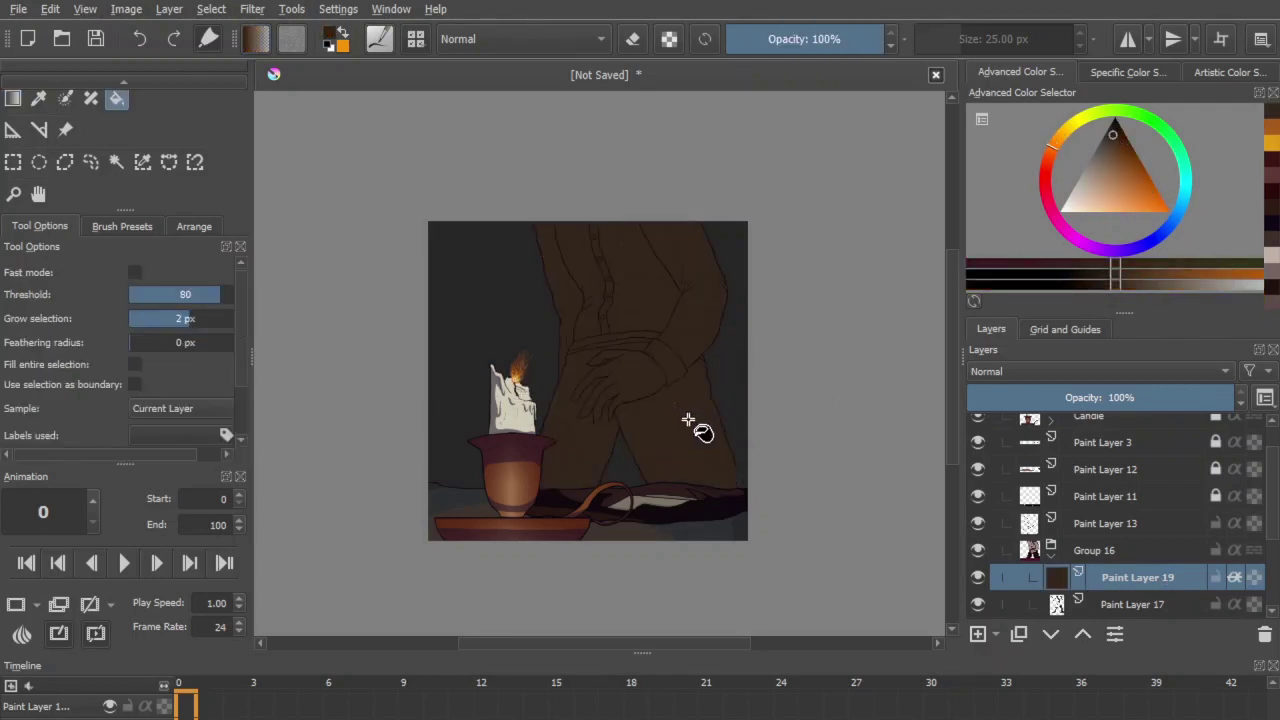
pyautogui.click(1032, 390)
pyautogui.moveTo(1032, 390); pyautogui.dragTo(1015, 391)
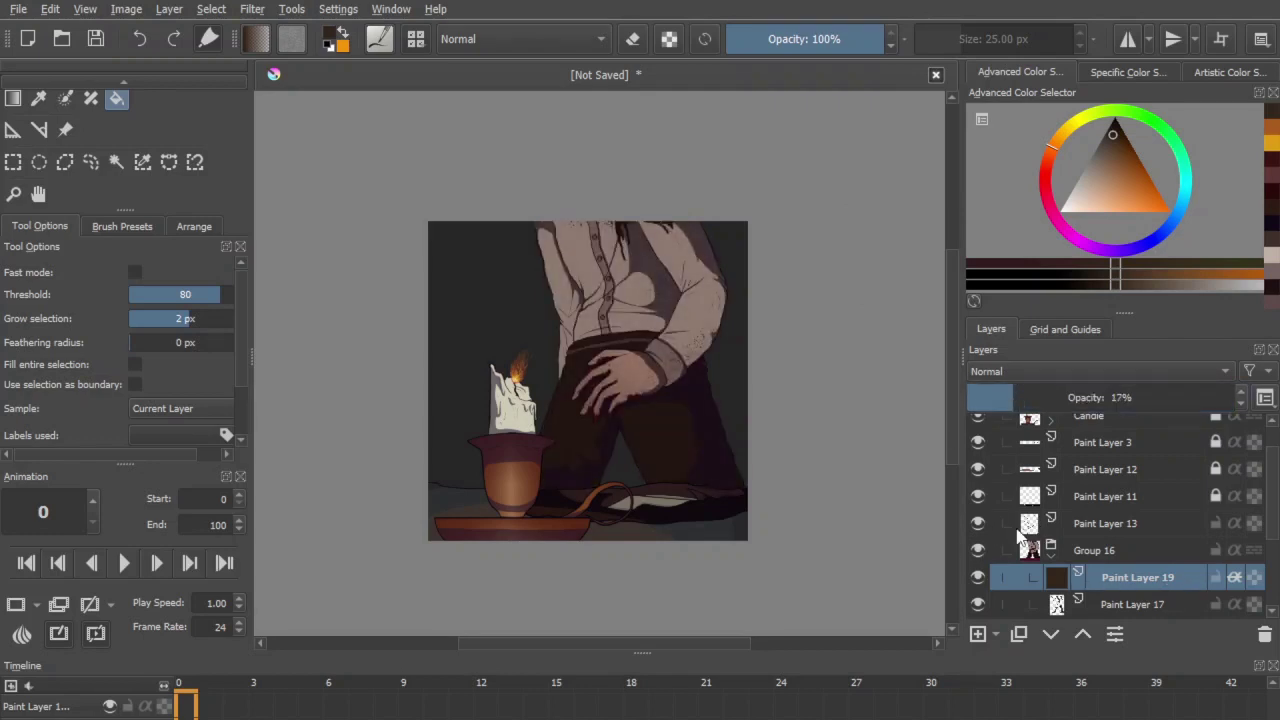
pyautogui.click(1042, 394)
pyautogui.click(1007, 394)
pyautogui.hotkey('ctrl', '+')
pyautogui.hotkey('ctrl', '+')
pyautogui.hotkey('ctrl', '-')
pyautogui.hotkey('ctrl', '-')
# Step: Delete the grey background layer and fill a new layer beneath Group 16 with very dark blue-violet
pyautogui.click(1051, 556)
pyautogui.click(1027, 607)
pyautogui.hotkey('shift', 'Delete')
pyautogui.press('Insert')
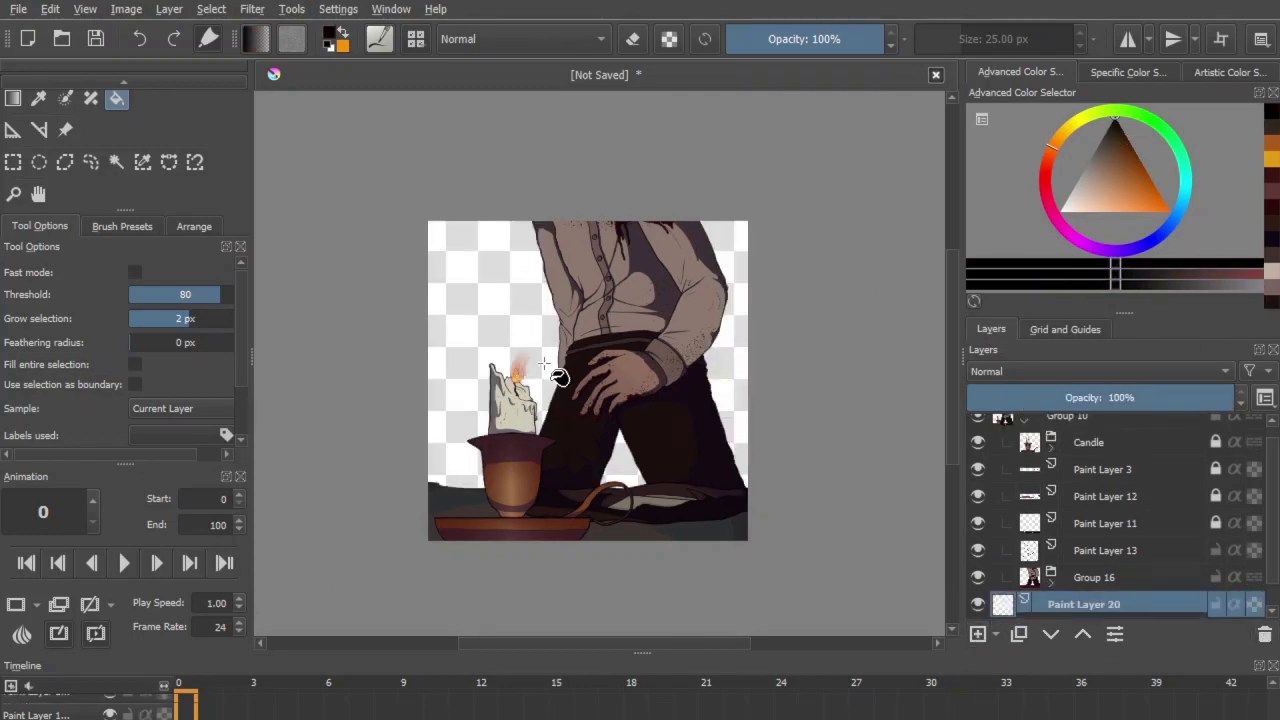
pyautogui.click(1122, 248)
pyautogui.click(722, 303)
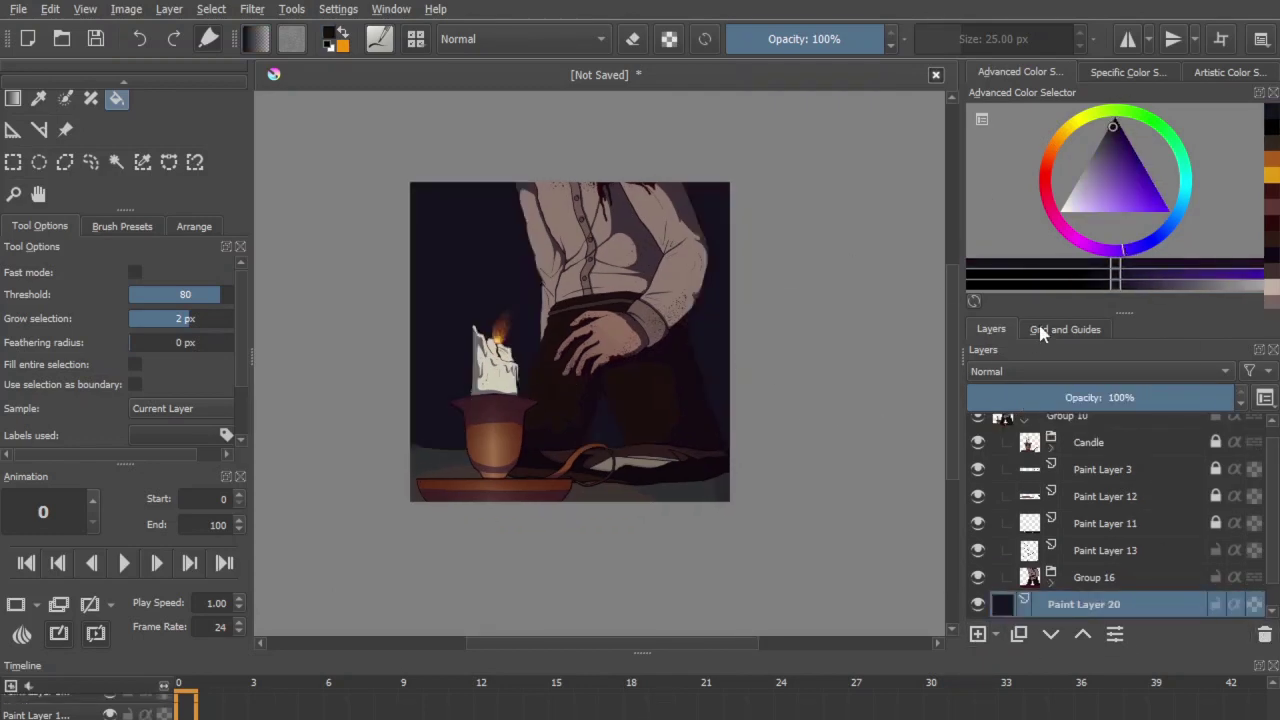
# Step: Paint dark vertical streaks behind the figure on a new layer above the background, using a My Favorites brush at 61% opacity
pyautogui.click(122, 226)
pyautogui.click(163, 300)
pyautogui.press('Insert')
pyautogui.moveTo(481, 182); pyautogui.dragTo(466, 308)
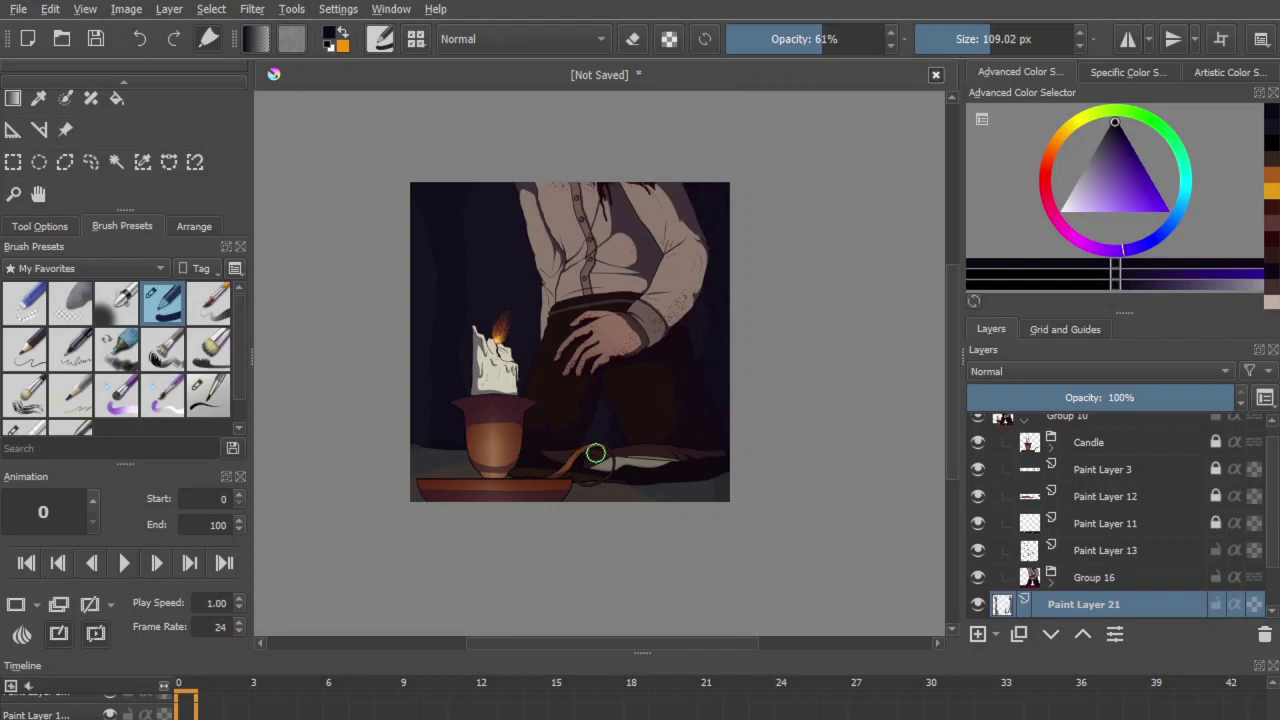
pyautogui.click(972, 39)
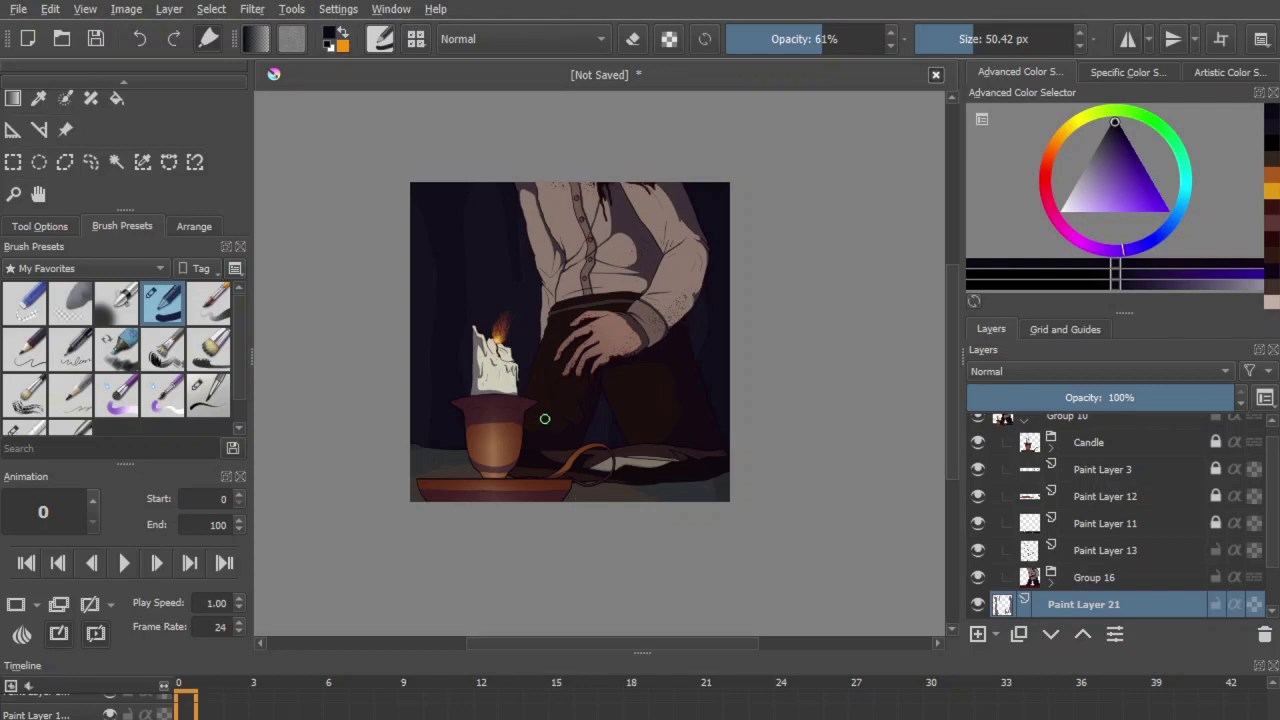
# Step: Add a layer between Paint Layer 21 and Paint Layer 20 and darken the lower background with a 435 px Textures brush
pyautogui.moveTo(1273, 486); pyautogui.dragTo(1273, 525)
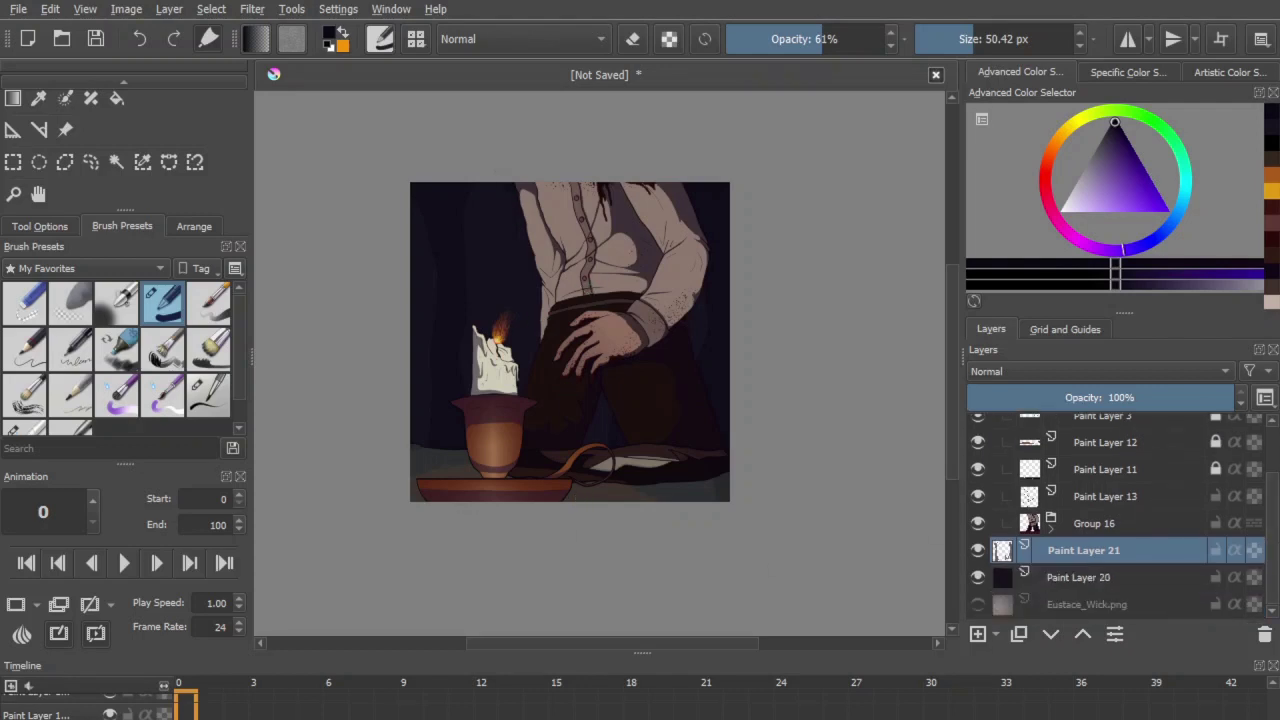
pyautogui.press('Insert')
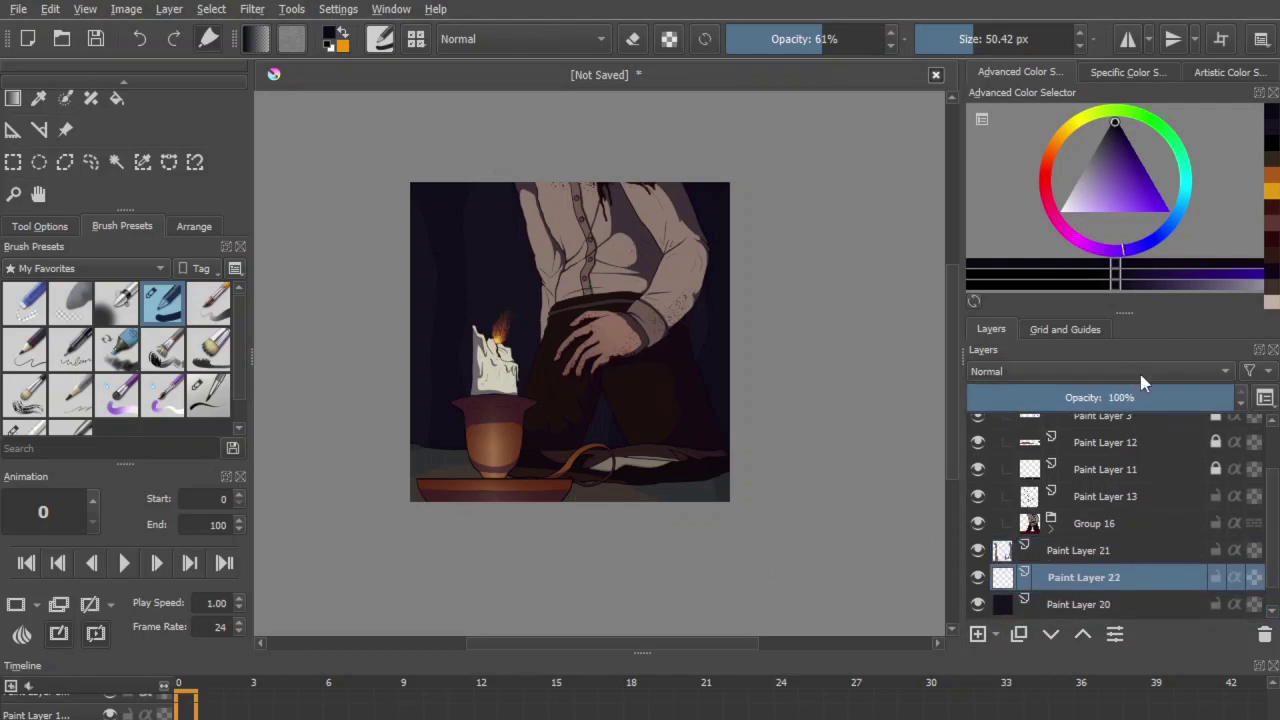
pyautogui.click(105, 272)
pyautogui.click(60, 340)
pyautogui.click(162, 303)
pyautogui.moveTo(527, 403); pyautogui.dragTo(679, 459)
# Step: Texture the background near-black on another layer above Paint Layer 21 and merge the upper background layers into Paint Layer 20
pyautogui.click(1078, 550)
pyautogui.click(978, 635)
pyautogui.moveTo(422, 433); pyautogui.dragTo(720, 440)
pyautogui.hotkey('ctrl', 'e')
pyautogui.hotkey('ctrl', 'e')
pyautogui.hotkey('ctrl', 'e')
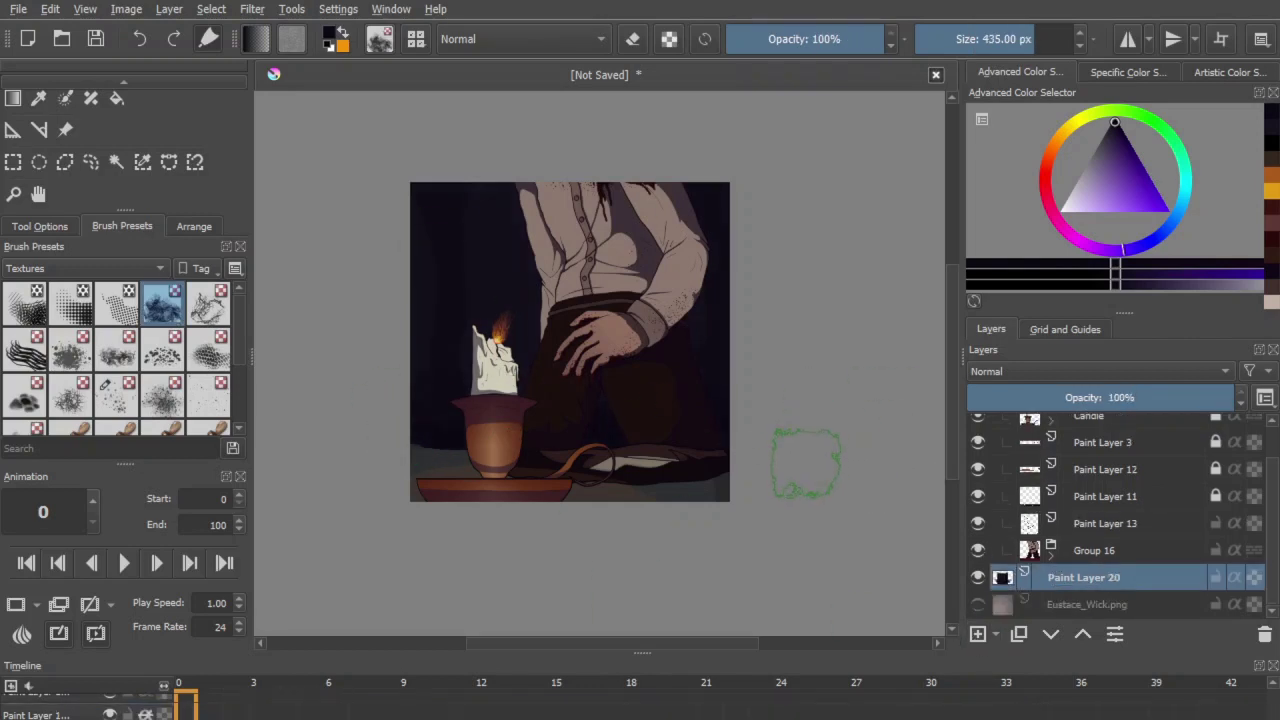
# Step: Add a layer above Paint Layer 20 and try a 25 px My Favorites brush in very dark blue-violet on the background
pyautogui.click(978, 635)
pyautogui.moveTo(1112, 124); pyautogui.dragTo(1105, 137)
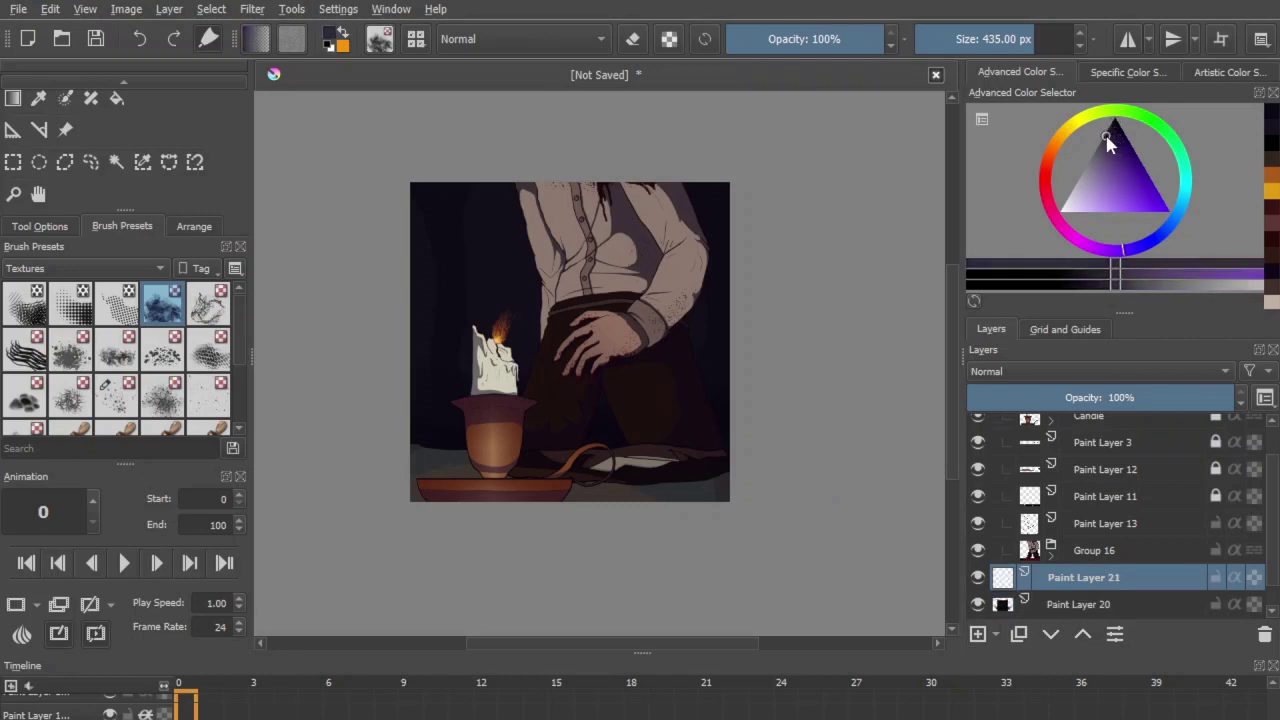
pyautogui.click(100, 268)
pyautogui.click(109, 357)
pyautogui.scroll(1, 90, 268)
pyautogui.click(207, 393)
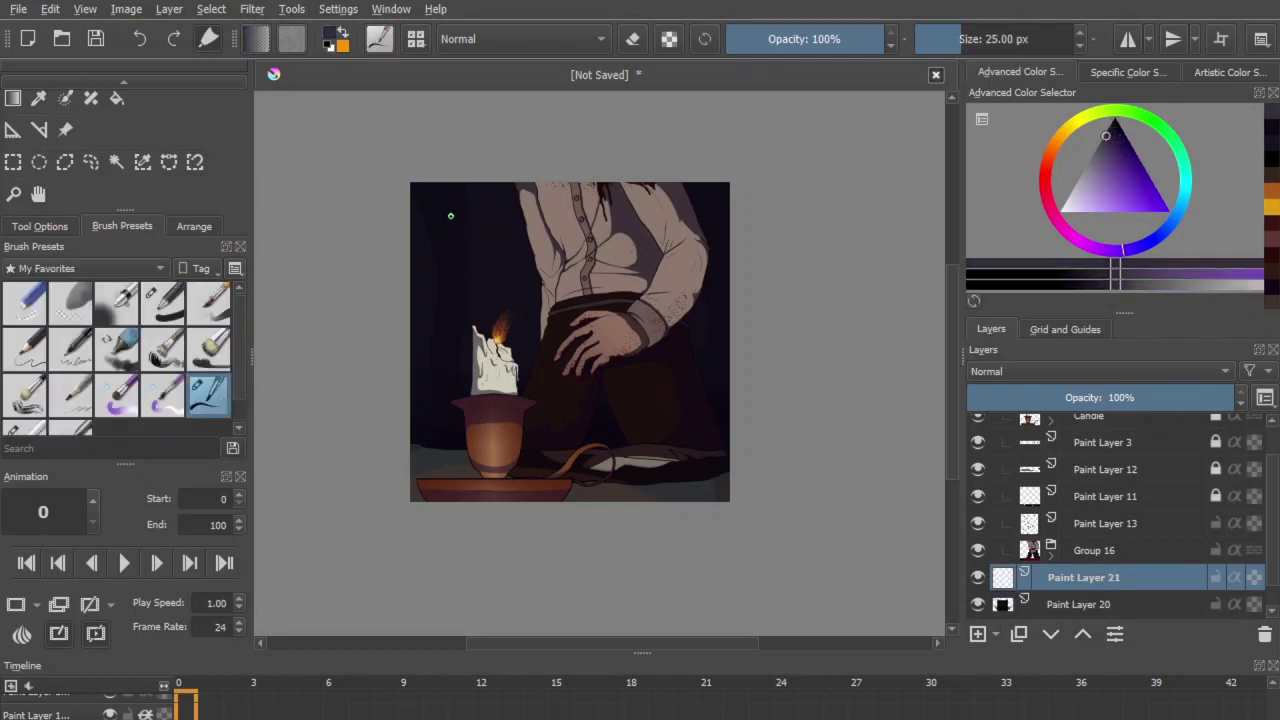
pyautogui.click(1115, 125)
pyautogui.moveTo(1114, 124); pyautogui.dragTo(1112, 128)
pyautogui.click(458, 255)
# Step: Paint dark blue-violet vertical streaks on the background behind the candle with a 50.42 px brush at 100% opacity
pyautogui.click(162, 303)
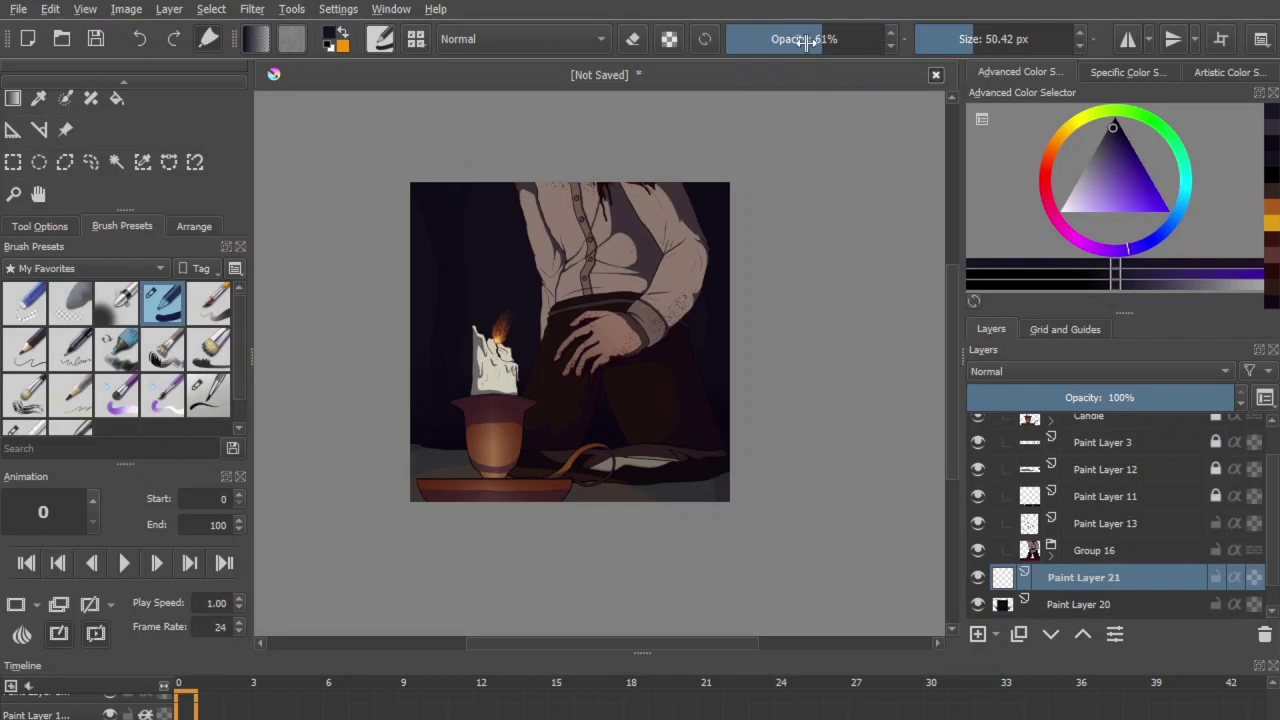
pyautogui.moveTo(838, 32); pyautogui.dragTo(886, 36)
pyautogui.moveTo(453, 197); pyautogui.dragTo(458, 386)
pyautogui.press('f')
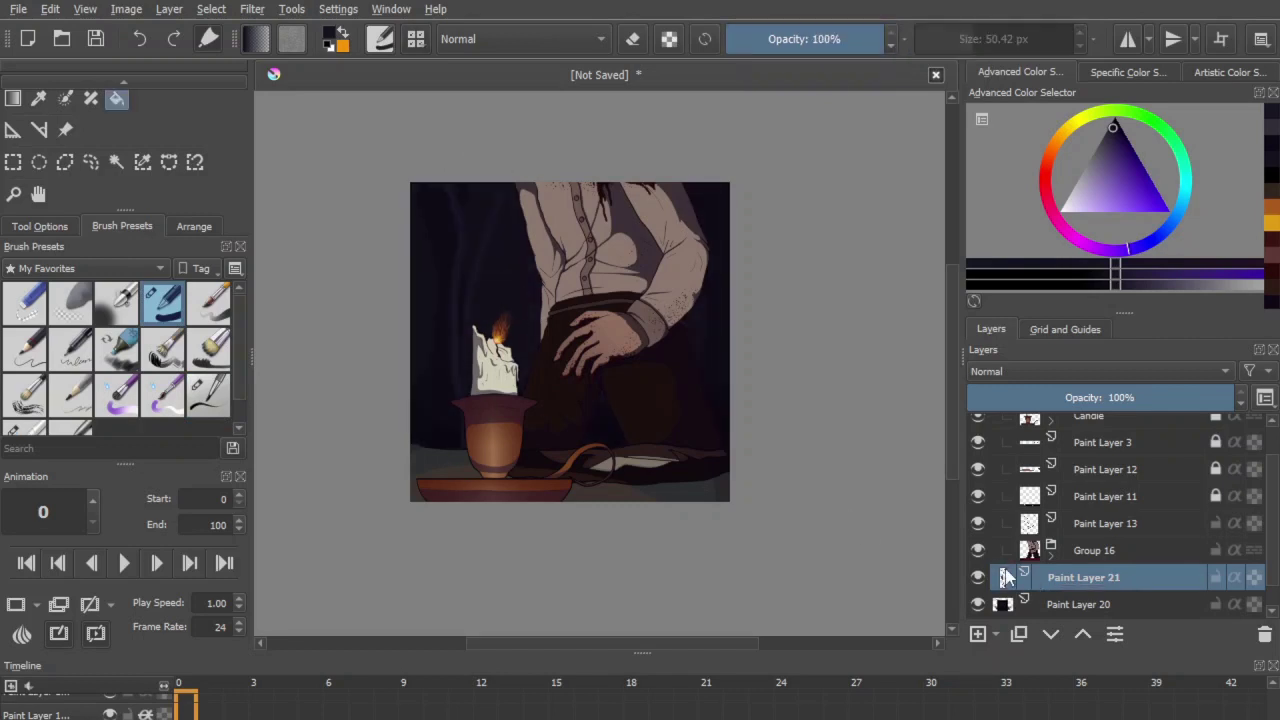
pyautogui.press('b')
pyautogui.press('f')
pyautogui.press('b')
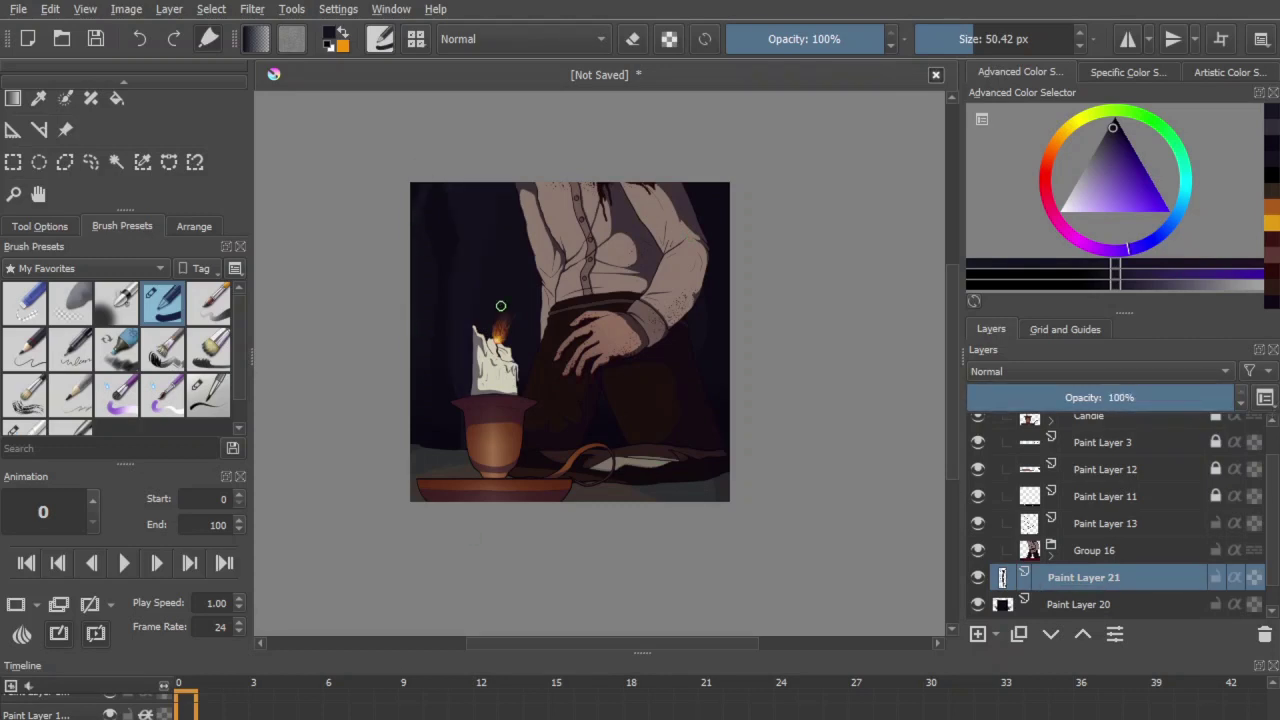
pyautogui.moveTo(417, 190); pyautogui.dragTo(420, 239)
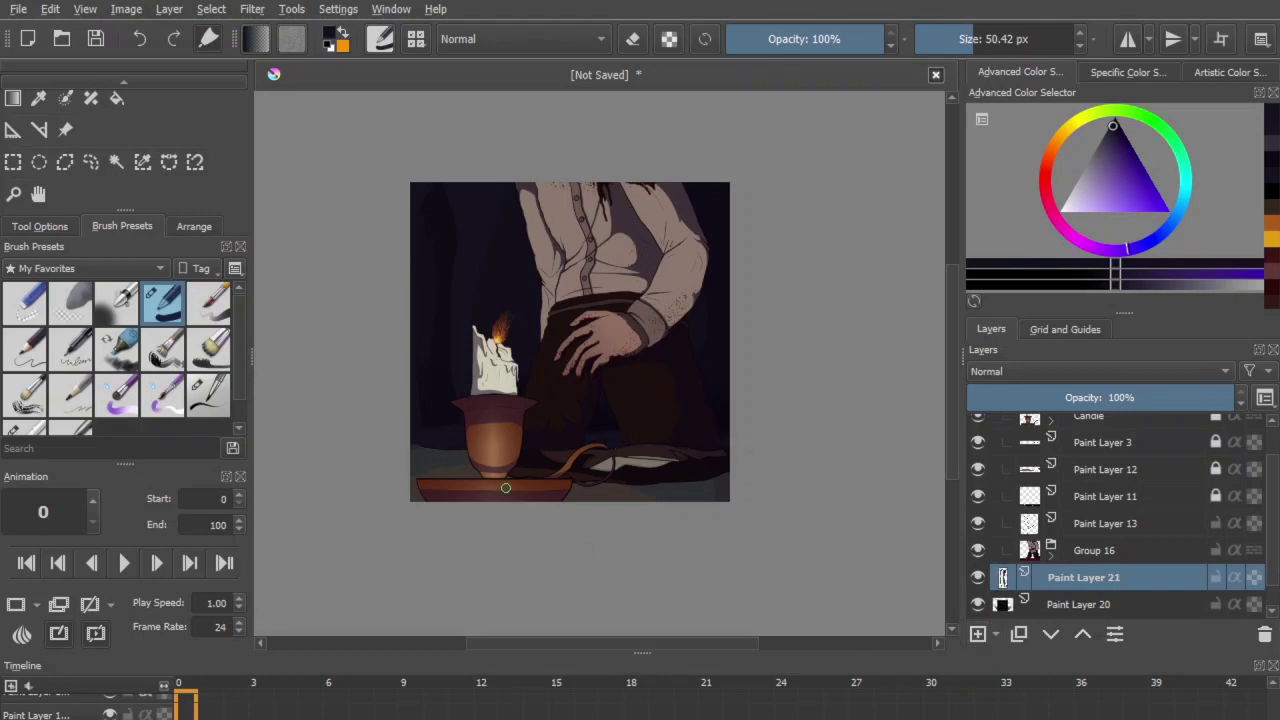
# Step: Soften the background streaks on Paint Layer 21 with another My Favorites brush at 50% opacity and 104.72 px
pyautogui.click(40, 230)
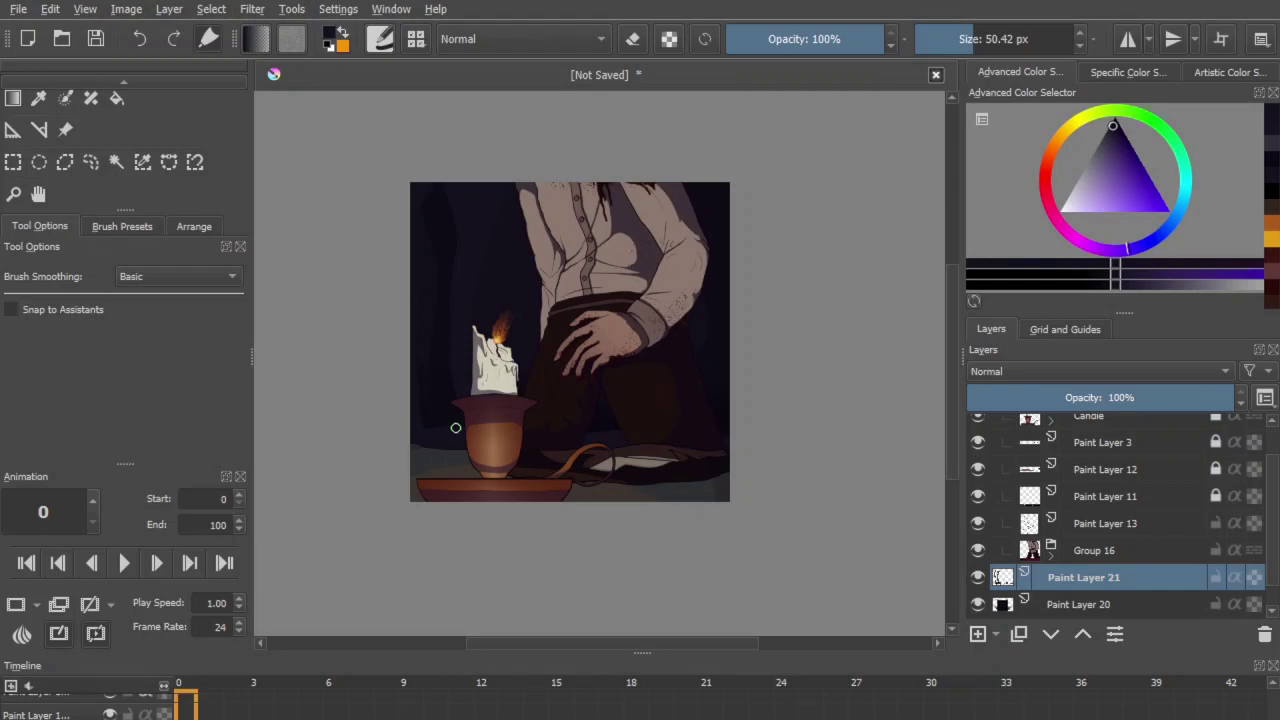
pyautogui.click(122, 226)
pyautogui.click(28, 415)
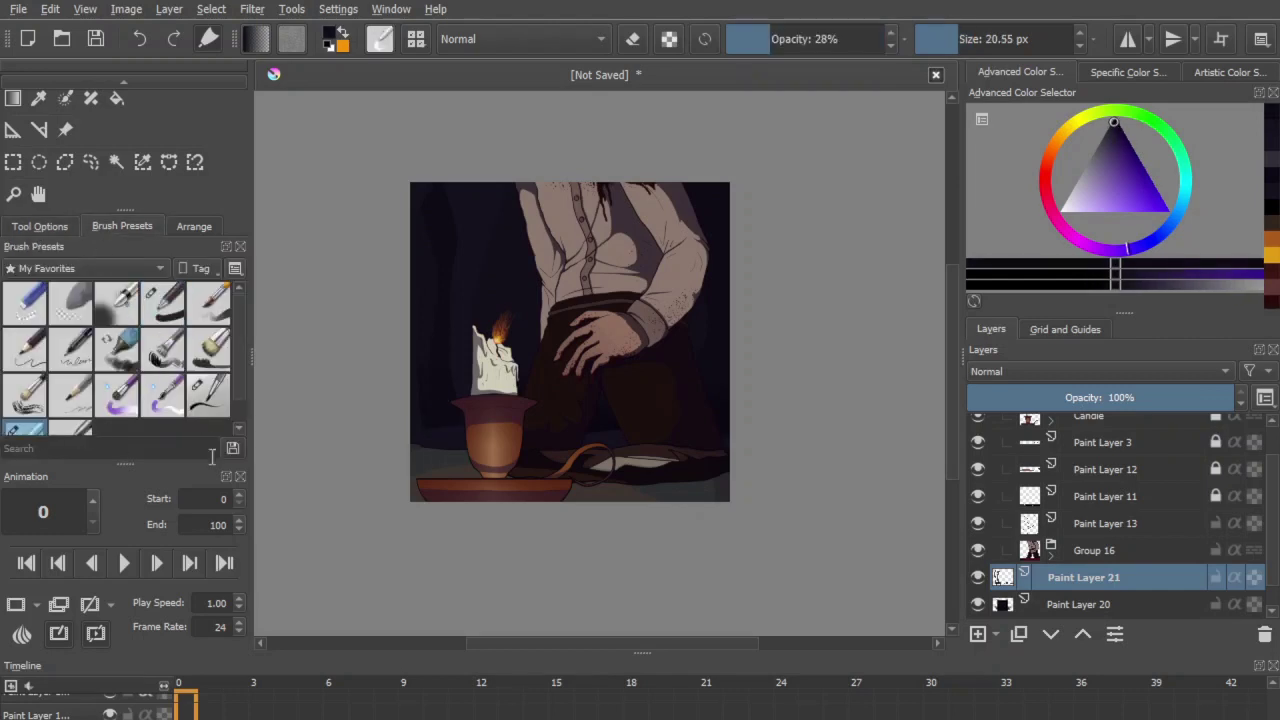
pyautogui.click(805, 29)
pyautogui.click(989, 38)
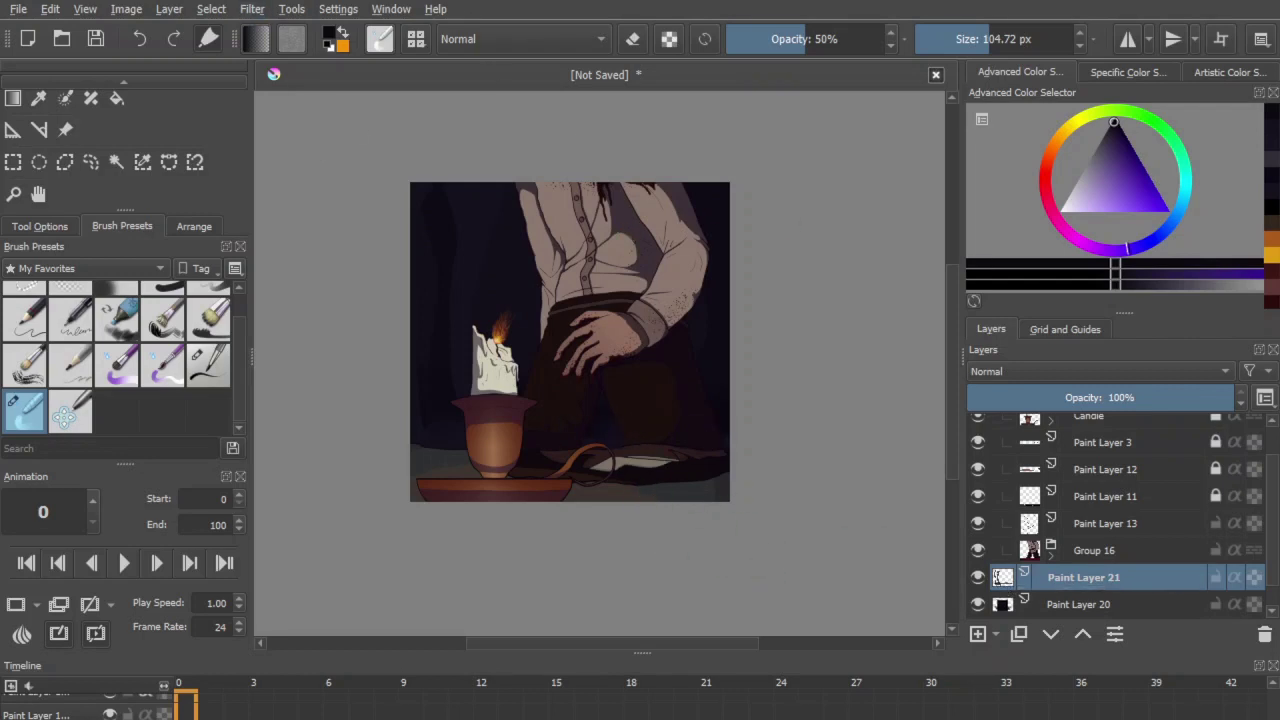
pyautogui.scroll(3, 477, 237)
pyautogui.scroll(-3, 527, 315)
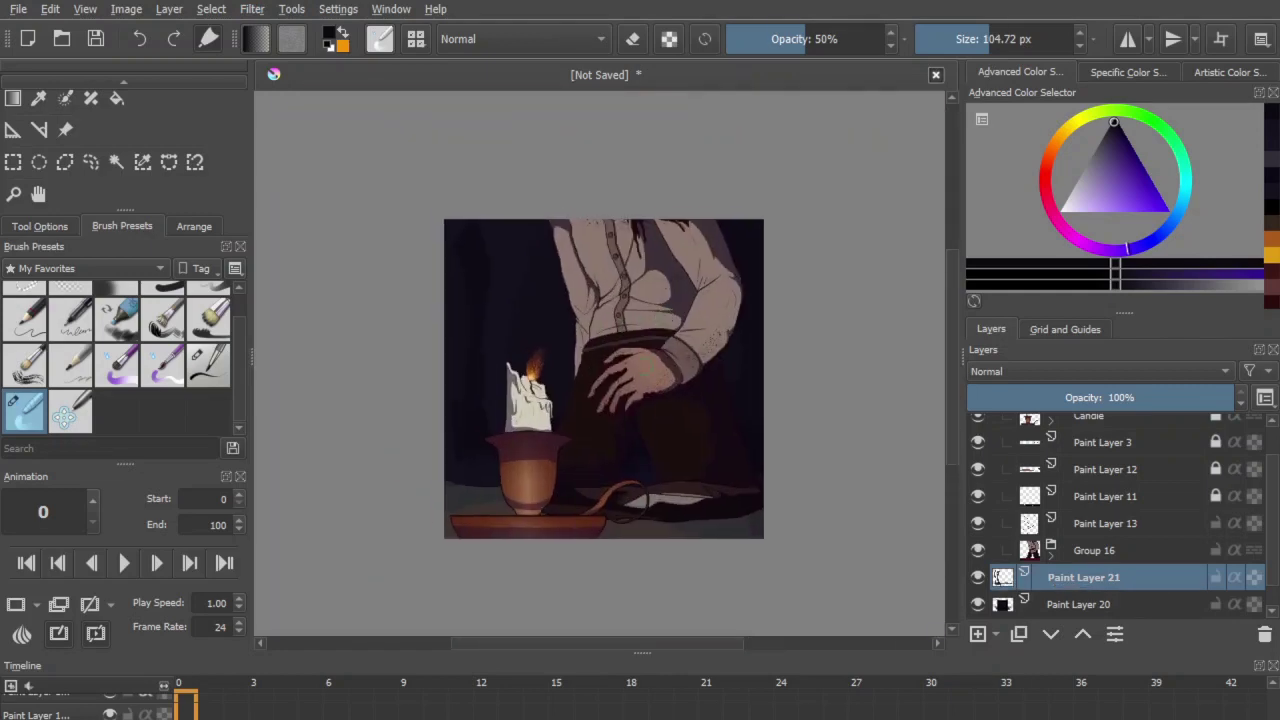
pyautogui.scroll(1, 643, 370)
pyautogui.scroll(1, 1068, 581)
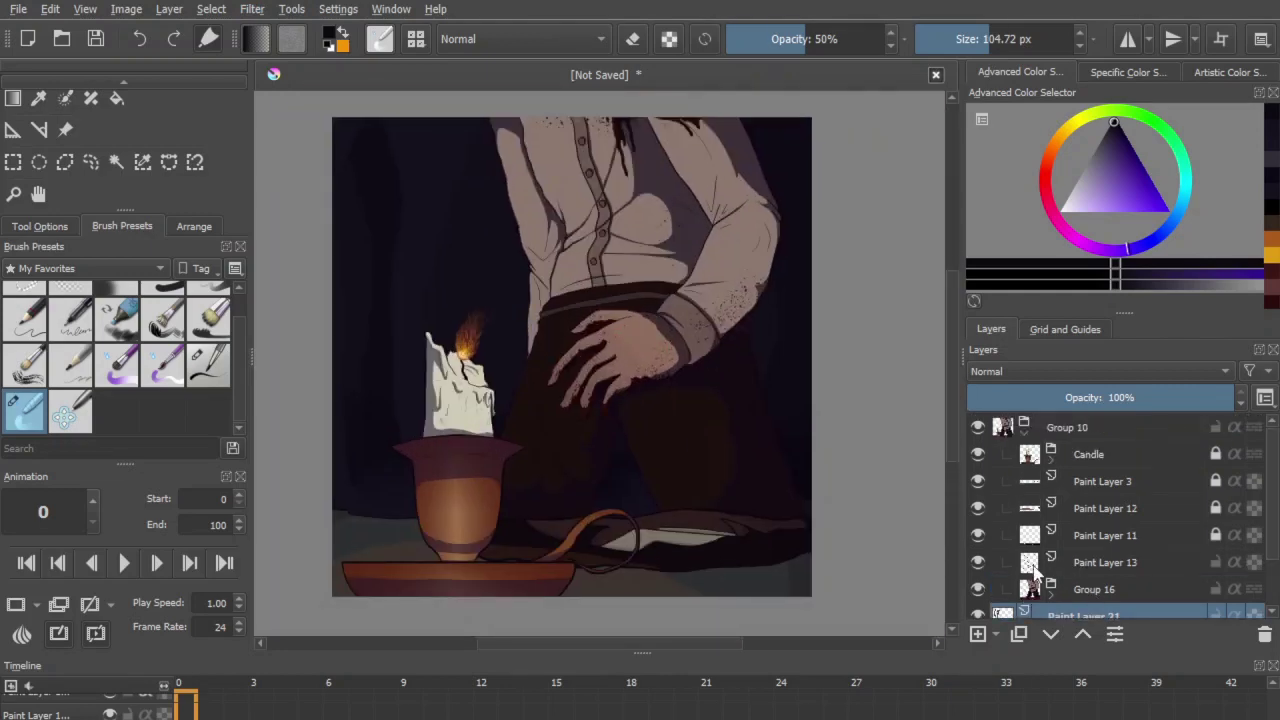
# Step: Group Paint Layers 3, 12 and 11 together beneath the Candle group
pyautogui.click(1041, 486)
pyautogui.keyDown('ctrl'); pyautogui.click(1034, 537); pyautogui.keyUp('ctrl')
pyautogui.keyDown('ctrl'); pyautogui.click(1085, 475); pyautogui.keyUp('ctrl')
pyautogui.click(1092, 506)
pyautogui.keyDown('ctrl'); pyautogui.click(1097, 481); pyautogui.keyUp('ctrl')
pyautogui.keyDown('ctrl'); pyautogui.click(1097, 535); pyautogui.keyUp('ctrl')
pyautogui.hotkey('ctrl', 'g')
pyautogui.click(95, 168)
pyautogui.click(600, 330)
pyautogui.click(1050, 488)
# Step: Group Paint Layer 13 with Group 16 and collapse the new group
pyautogui.click(1100, 510)
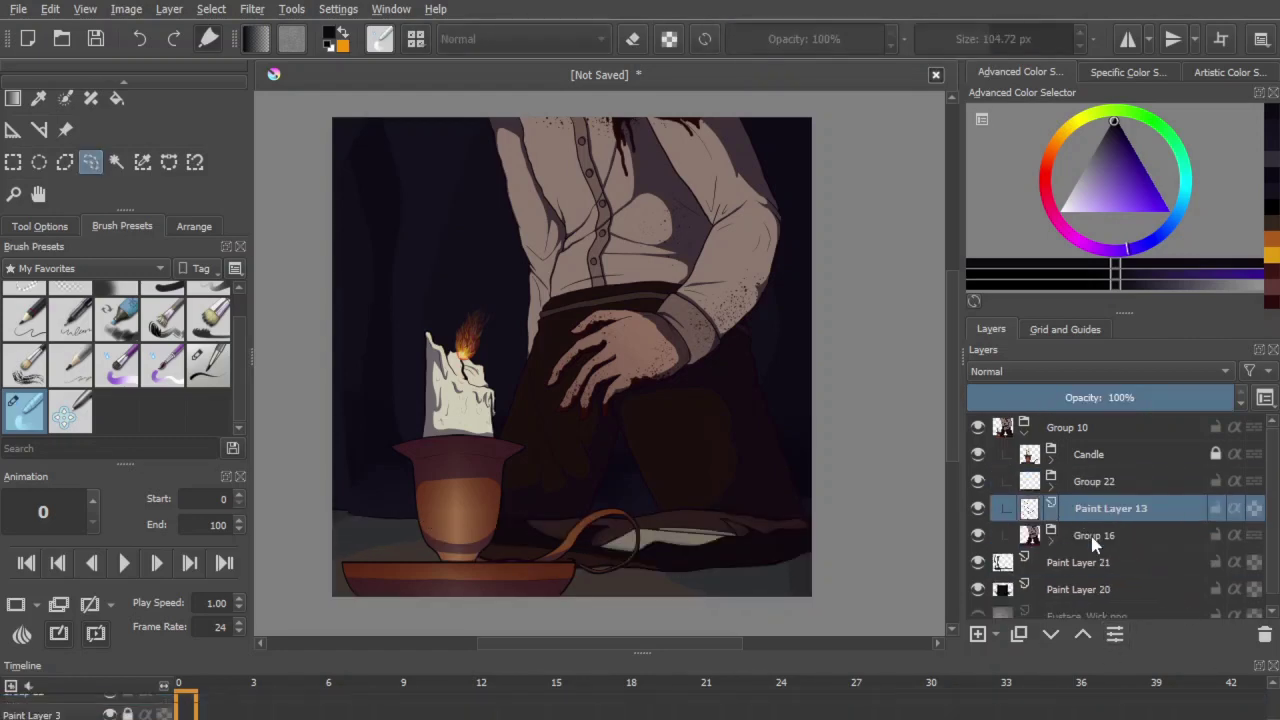
pyautogui.keyDown('shift'); pyautogui.click(1090, 535); pyautogui.keyUp('shift')
pyautogui.hotkey('ctrl', 'g')
pyautogui.click(1050, 512)
pyautogui.click(1050, 515)
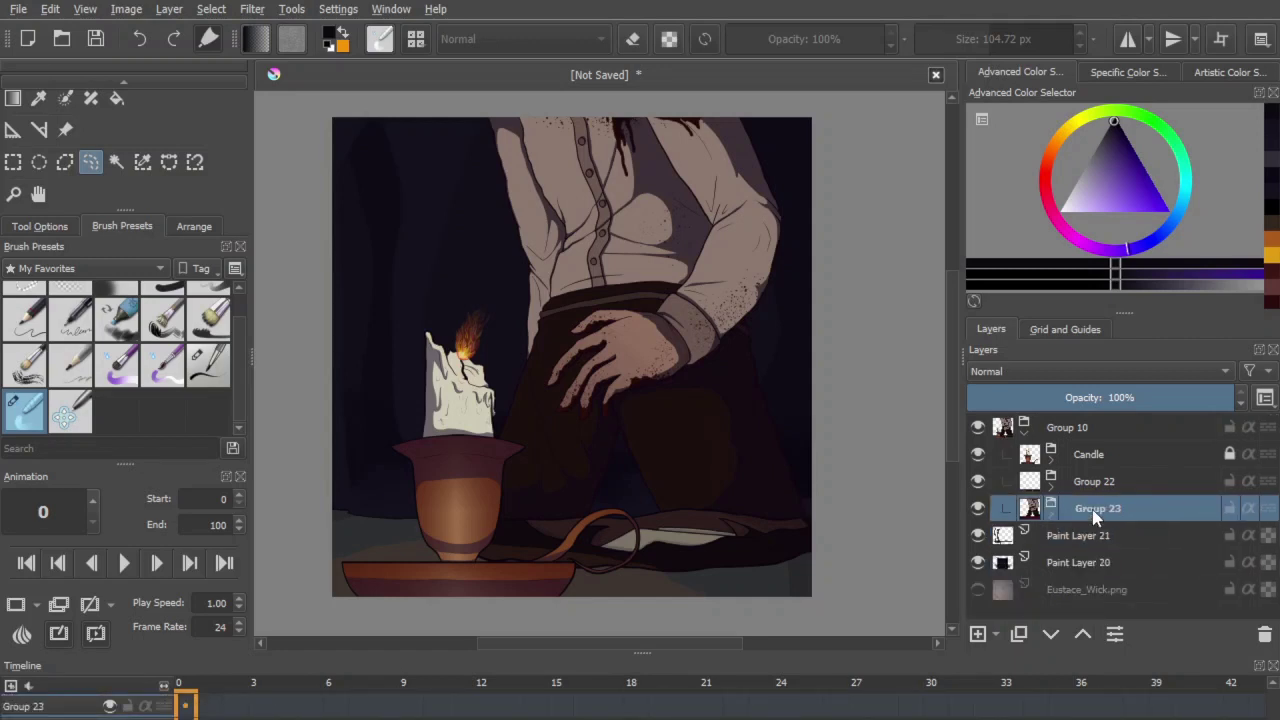
# Step: Create merged copies of Group 22 and Group 23, keeping both original groups hidden
pyautogui.click(250, 10)
pyautogui.click(1053, 562)
pyautogui.click(1093, 458)
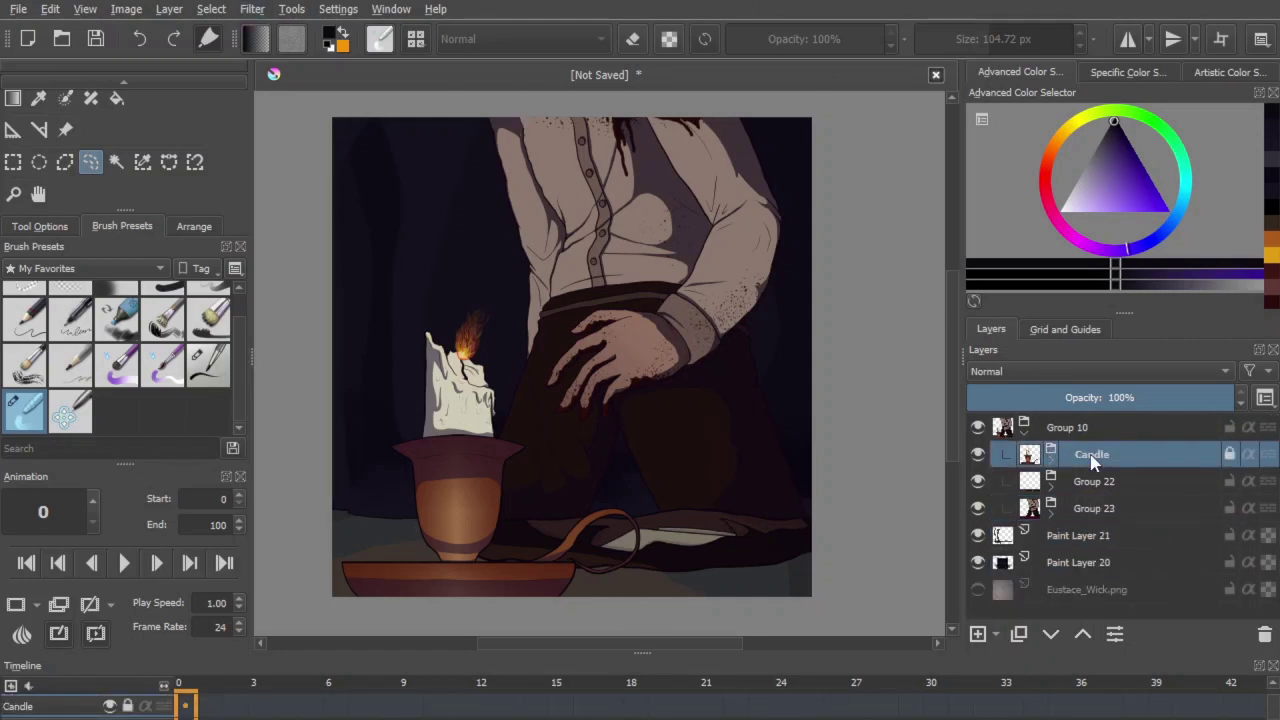
pyautogui.click(1103, 484)
pyautogui.hotkey('ctrl', 'e')
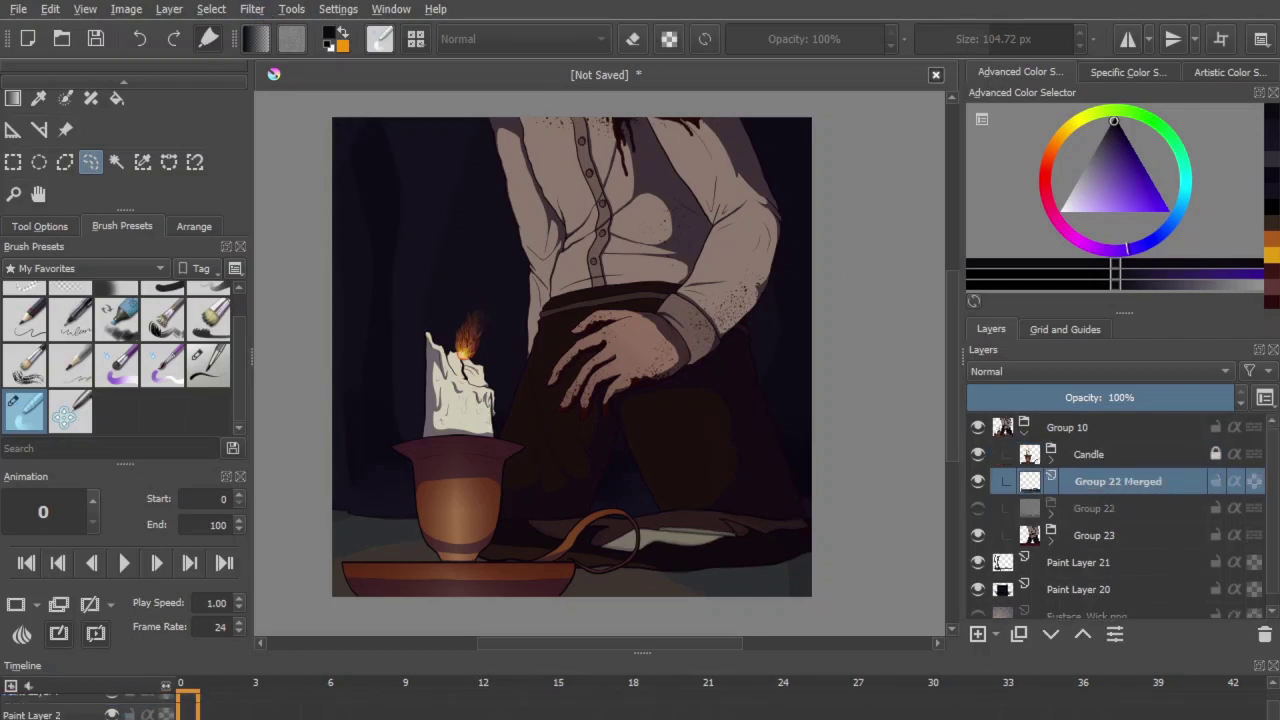
pyautogui.click(1100, 540)
pyautogui.hotkey('ctrl', 'e')
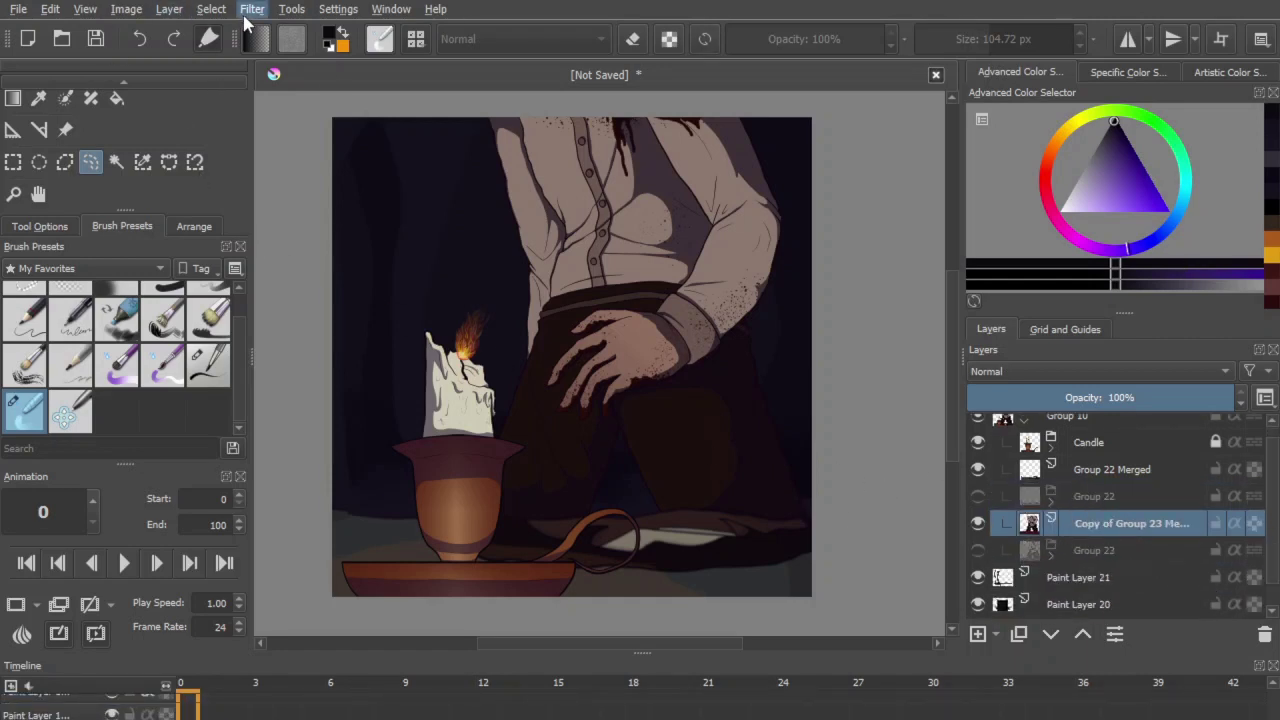
# Step: Blur the merged figure copy with repeated filter passes and darken it behind the candle
pyautogui.click(629, 143)
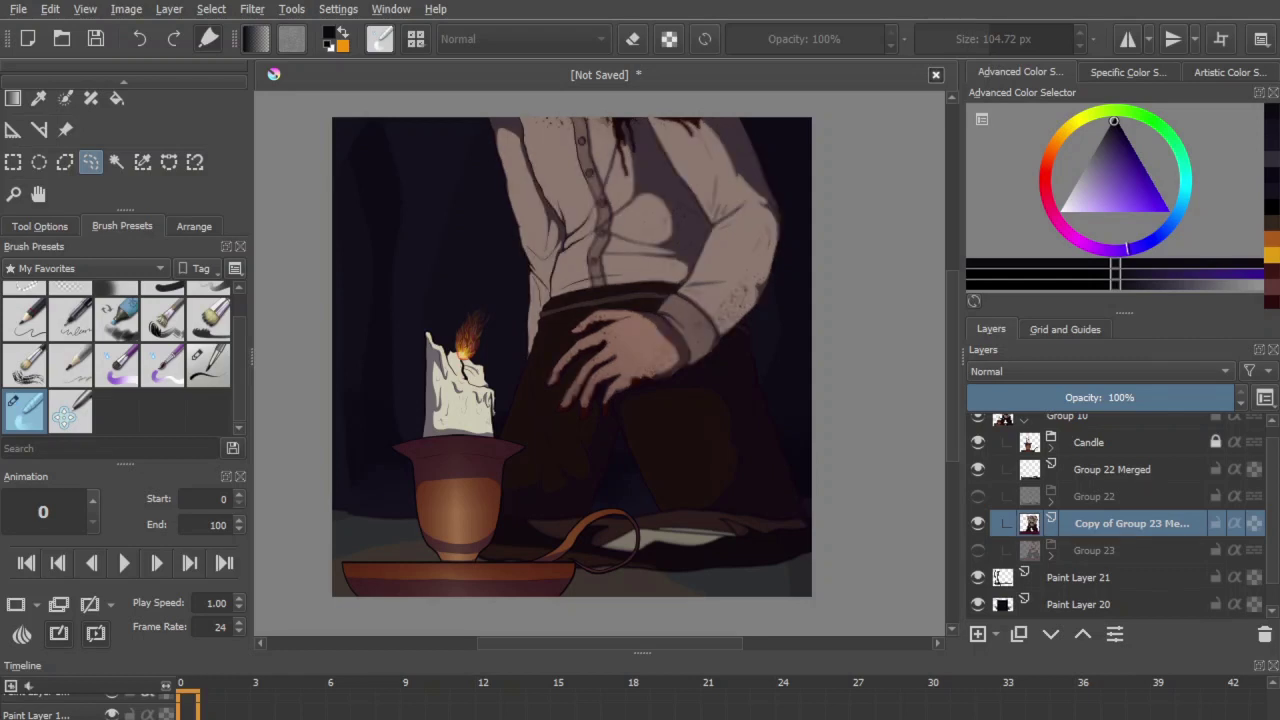
pyautogui.hotkey('ctrl', 'f')
pyautogui.hotkey('ctrl', 'f')
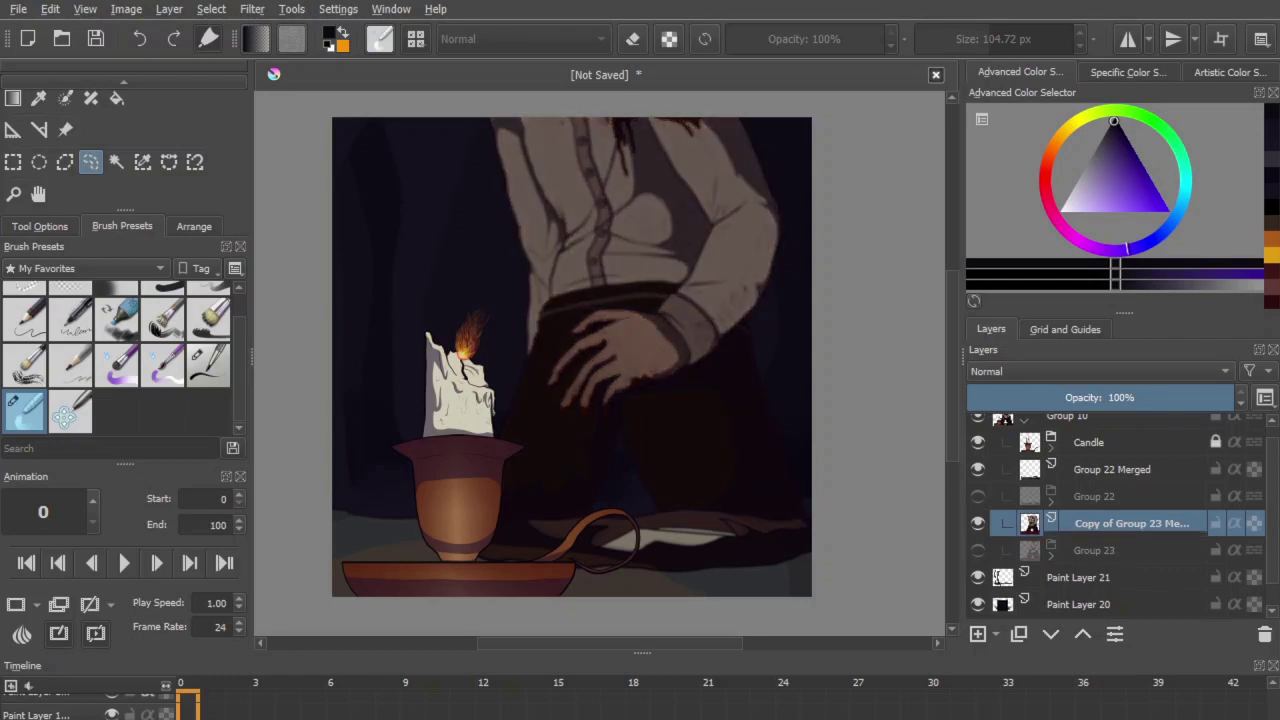
pyautogui.click(1072, 476)
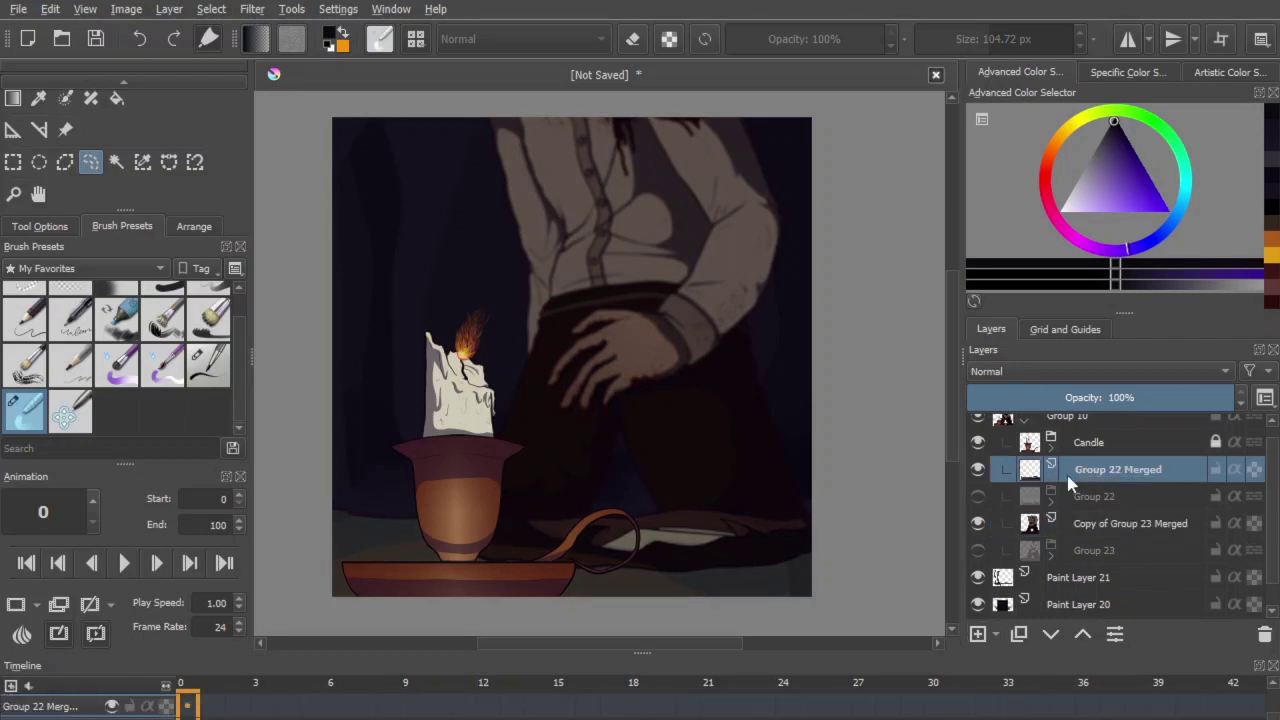
# Step: Add a layer above the Candle group and draw an orange gradient glow outward from the flame
pyautogui.press('pageup')
pyautogui.press('Insert')
pyautogui.press('b')
pyautogui.keyDown('ctrl'); pyautogui.click(462, 355); pyautogui.keyUp('ctrl')
pyautogui.click(1056, 140)
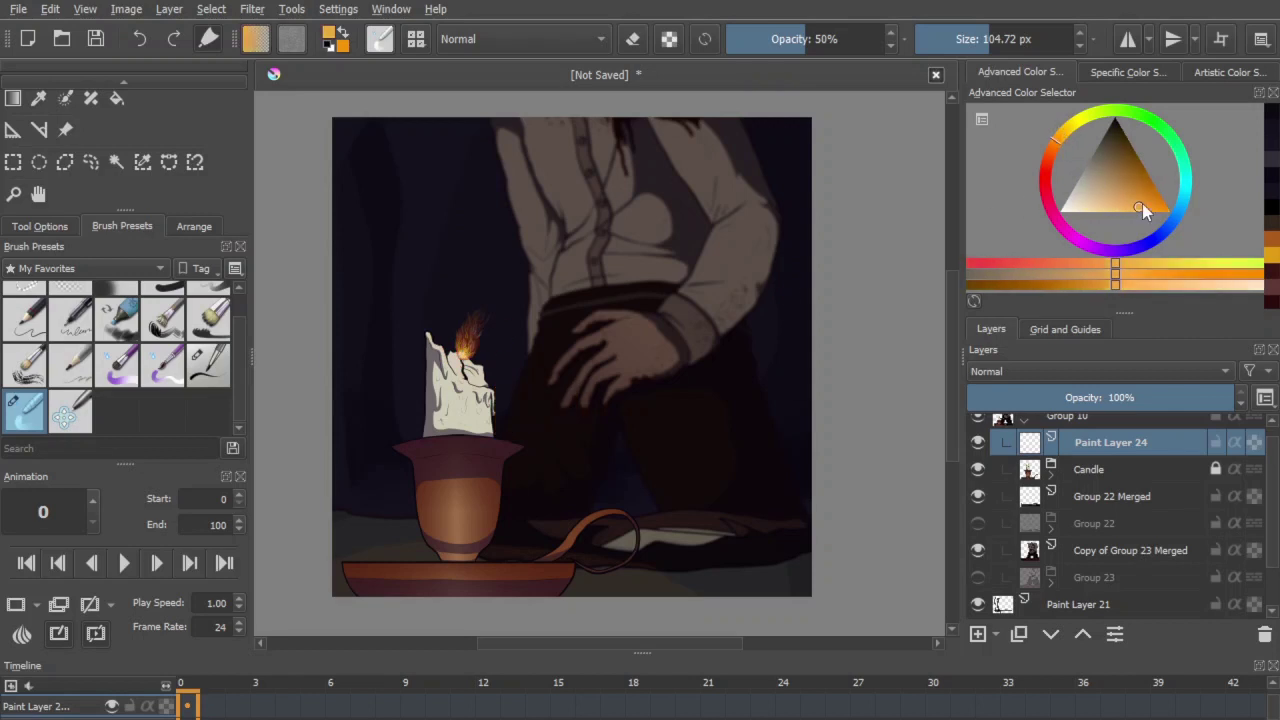
pyautogui.click(1146, 196)
pyautogui.click(13, 98)
pyautogui.hotkey('ctrl', 'z')
pyautogui.moveTo(465, 358); pyautogui.dragTo(600, 371)
pyautogui.hotkey('ctrl', 'z')
pyautogui.click(765, 46)
# Step: Add a layer between the Candle group and Group 22 Merged and spread a wider orange gradient glow at 22% opacity
pyautogui.click(1110, 498)
pyautogui.click(978, 634)
pyautogui.click(813, 42)
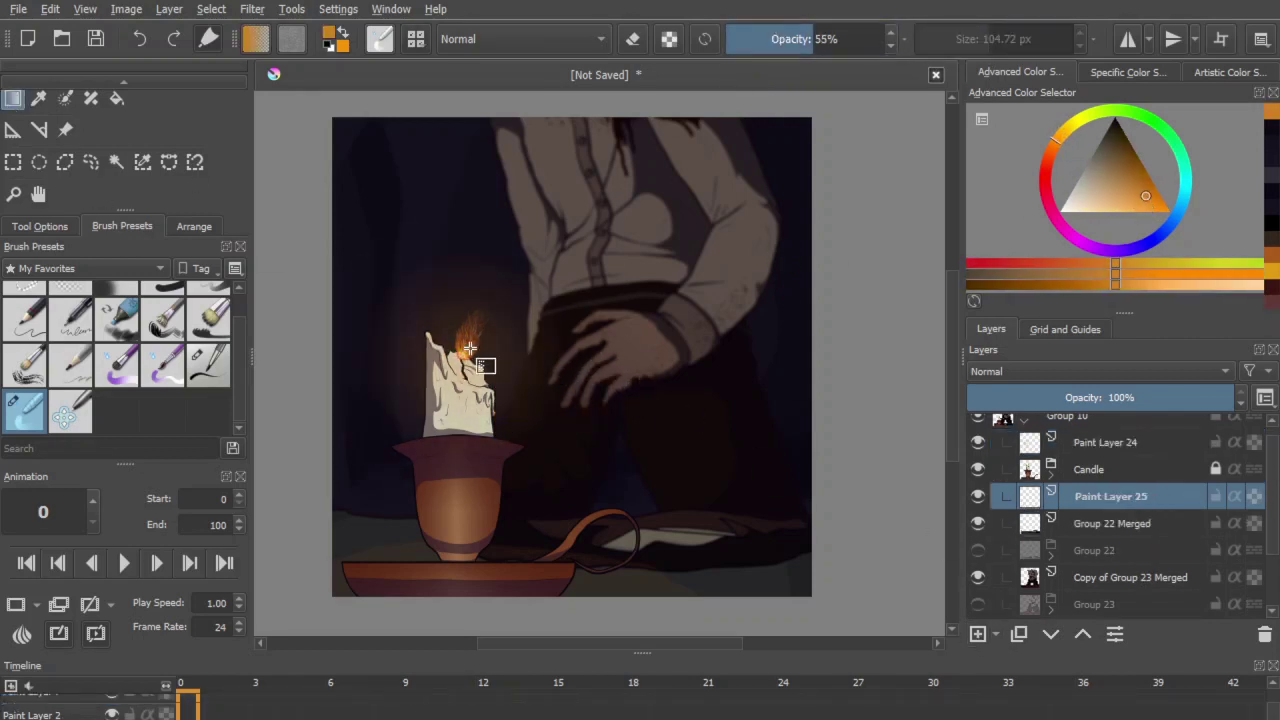
pyautogui.press('i')
pyautogui.press('i')
pyautogui.press('i')
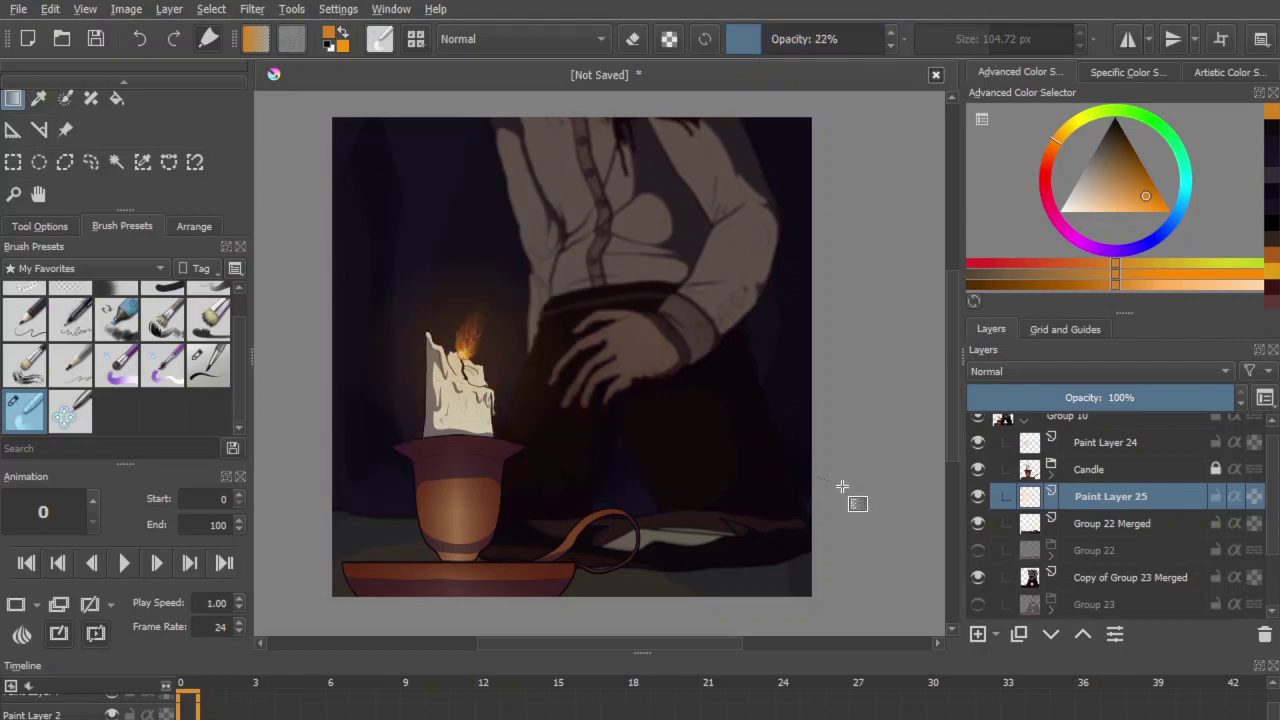
pyautogui.press('i')
pyautogui.press('i')
pyautogui.press('i')
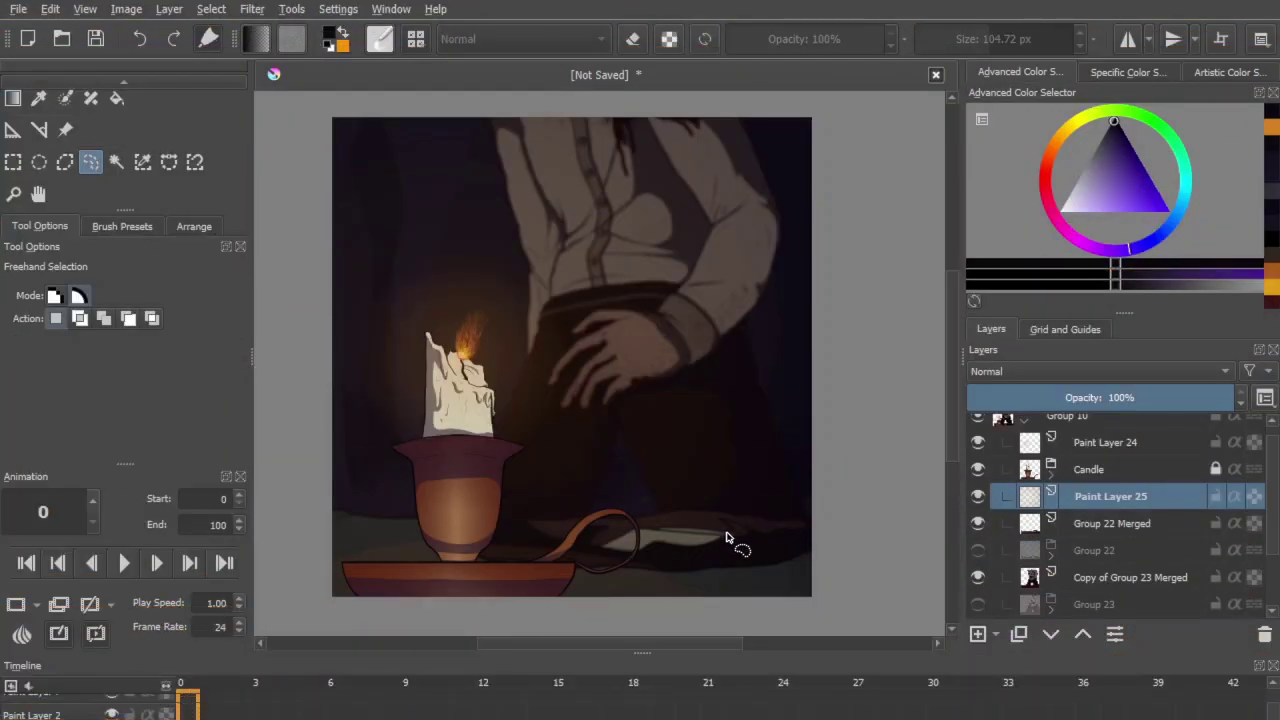
# Step: Unlock the Candle group and undo a trial merge of its layers
pyautogui.click(1122, 470)
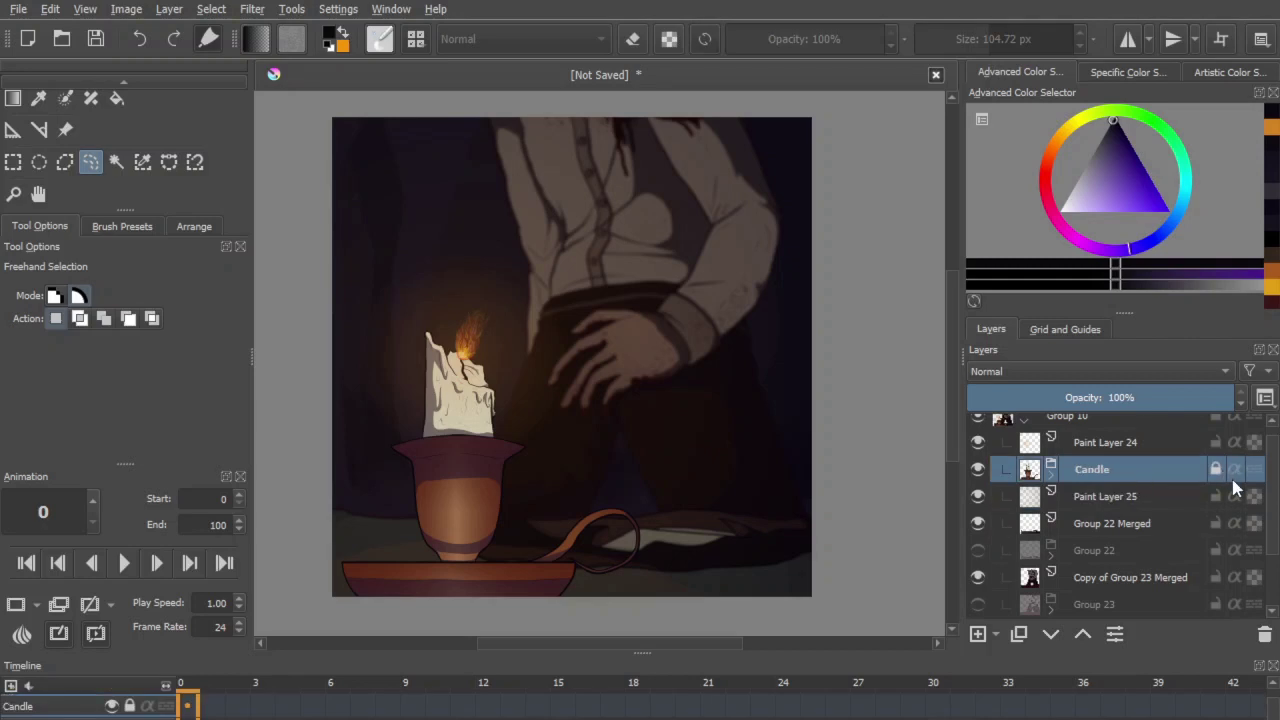
pyautogui.hotkey('ctrl', 'e')
pyautogui.hotkey('ctrl', 'z')
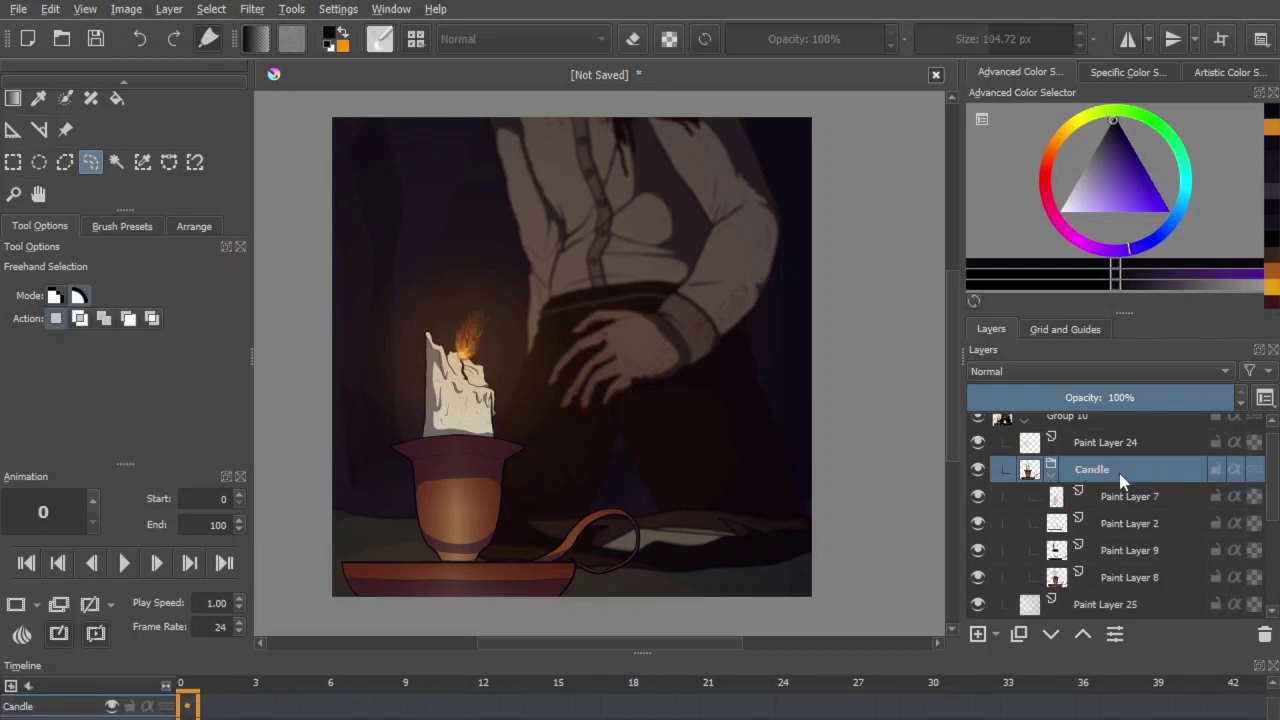
# Step: Merge a duplicate of the Candle group, compare it with the surrounding scene and delete the copy
pyautogui.hotkey('ctrl', 'j')
pyautogui.hotkey('ctrl', 'e')
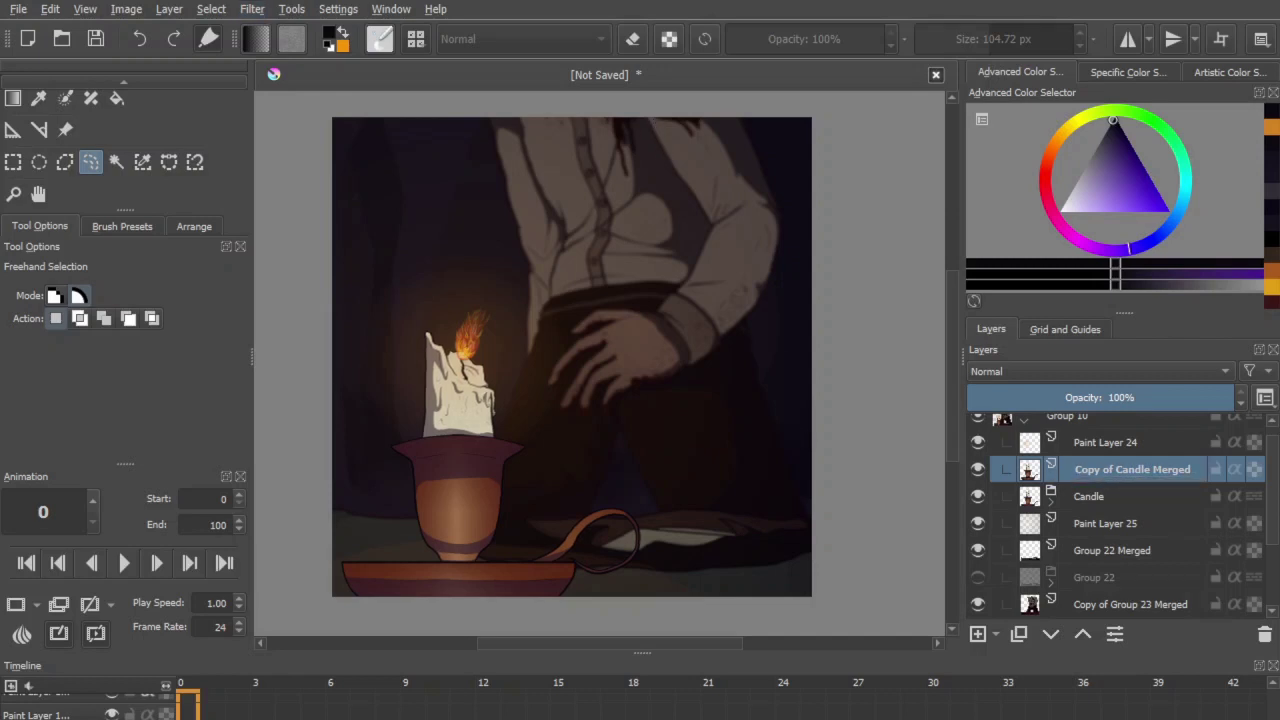
pyautogui.scroll(-2, 715, 460)
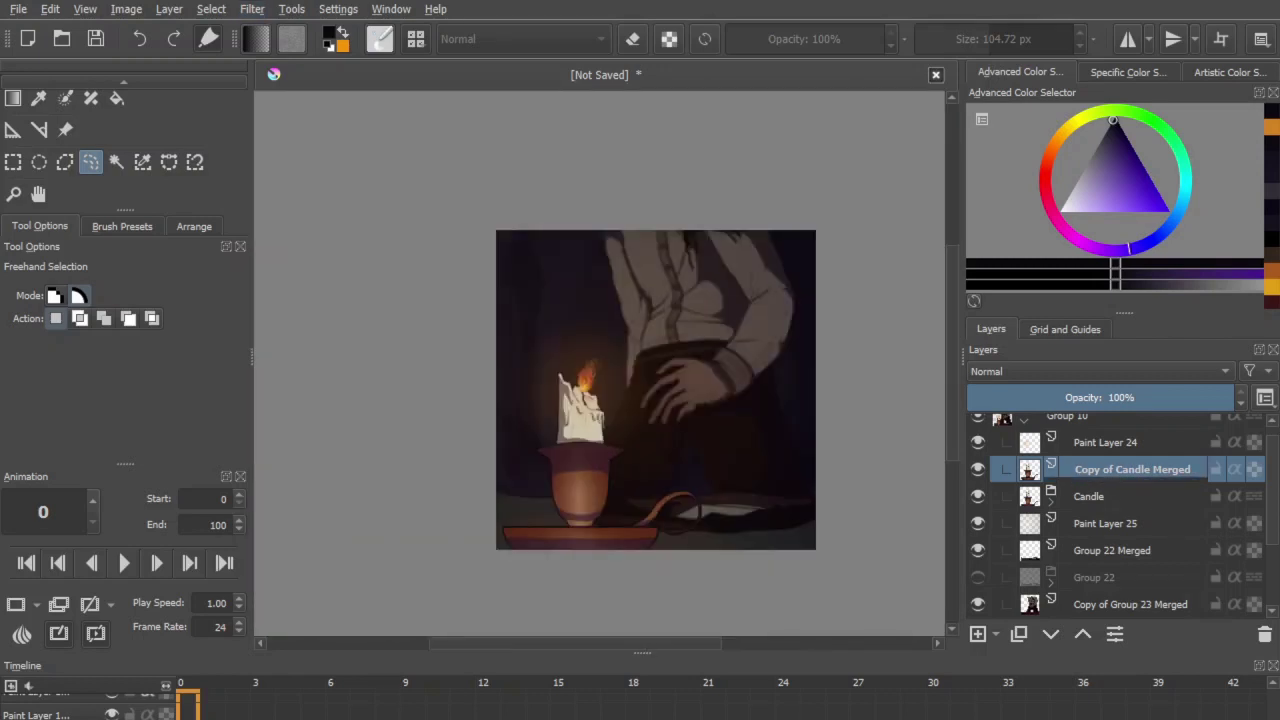
pyautogui.scroll(2, 571, 500)
pyautogui.scroll(-2, 571, 500)
pyautogui.moveTo(745, 344); pyautogui.dragTo(671, 380)
pyautogui.scroll(2, 548, 559)
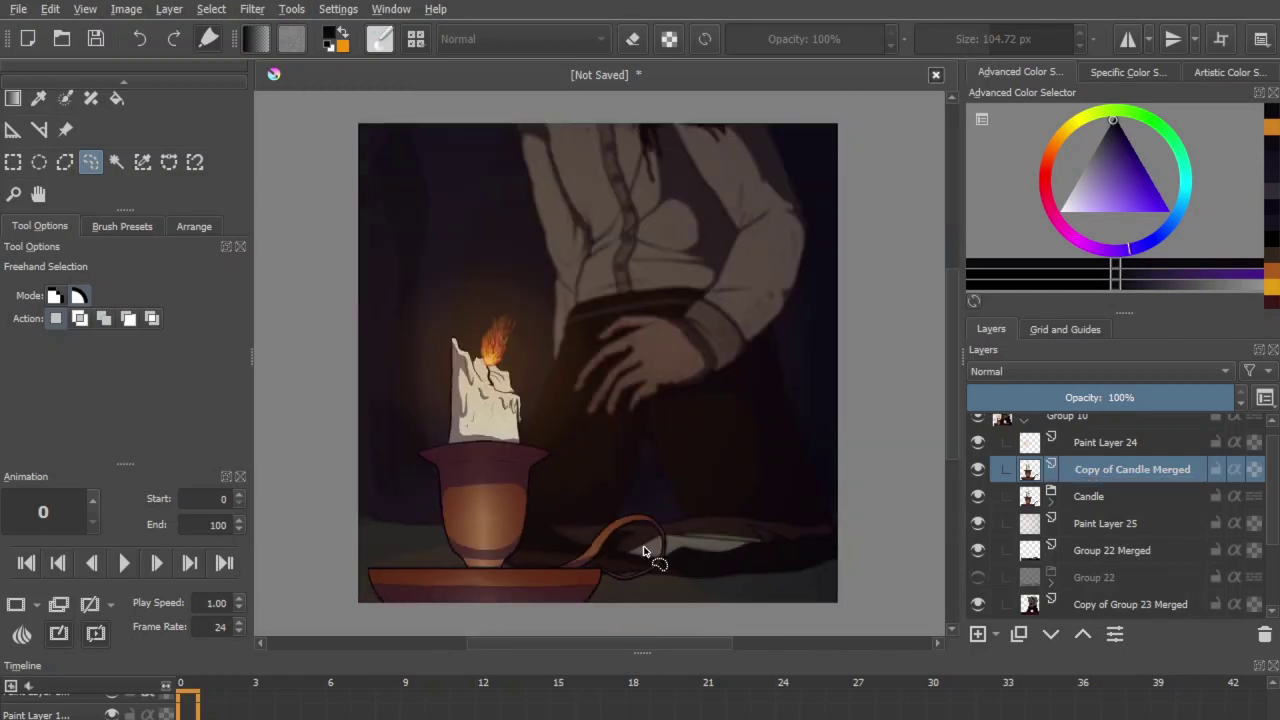
pyautogui.hotkey('shift', 'Delete')
pyautogui.moveTo(678, 450); pyautogui.dragTo(652, 449)
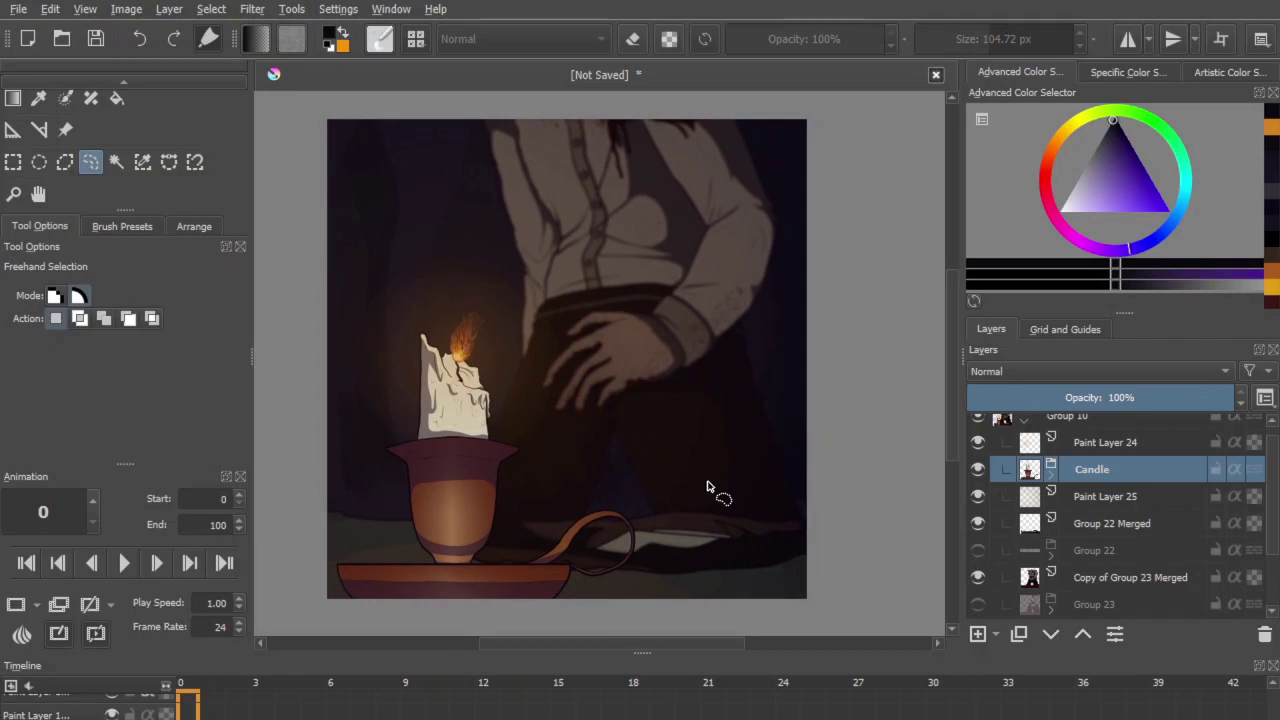